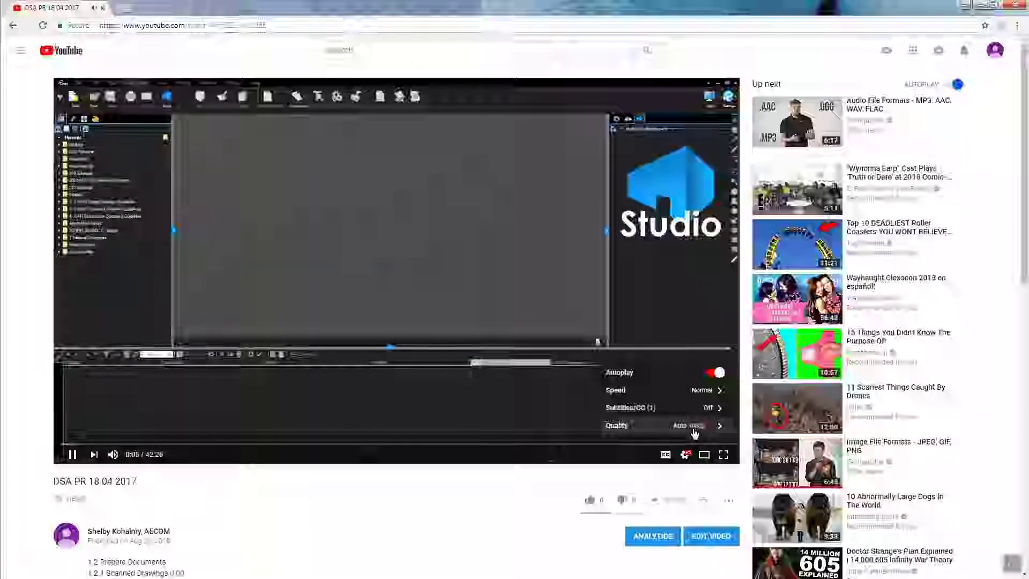
# Choose a playback quality for the DSA PR 18 04 2017 video
pyautogui.click(694, 427)
pyautogui.click(713, 322)
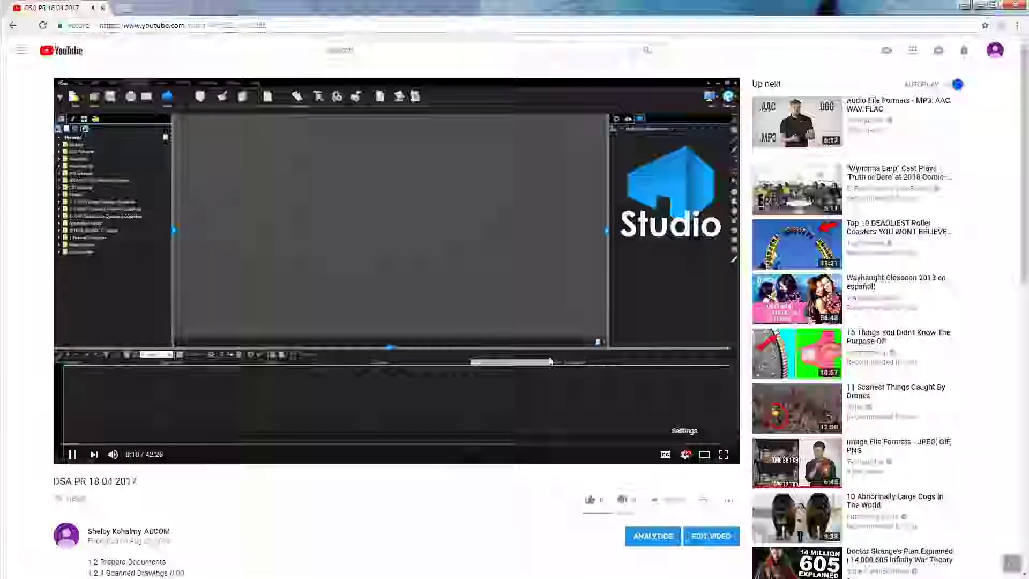
# Expand the video description, jump to the Flatten Document chapter and watch that part in full screen
pyautogui.scroll(-5, 431, 504)
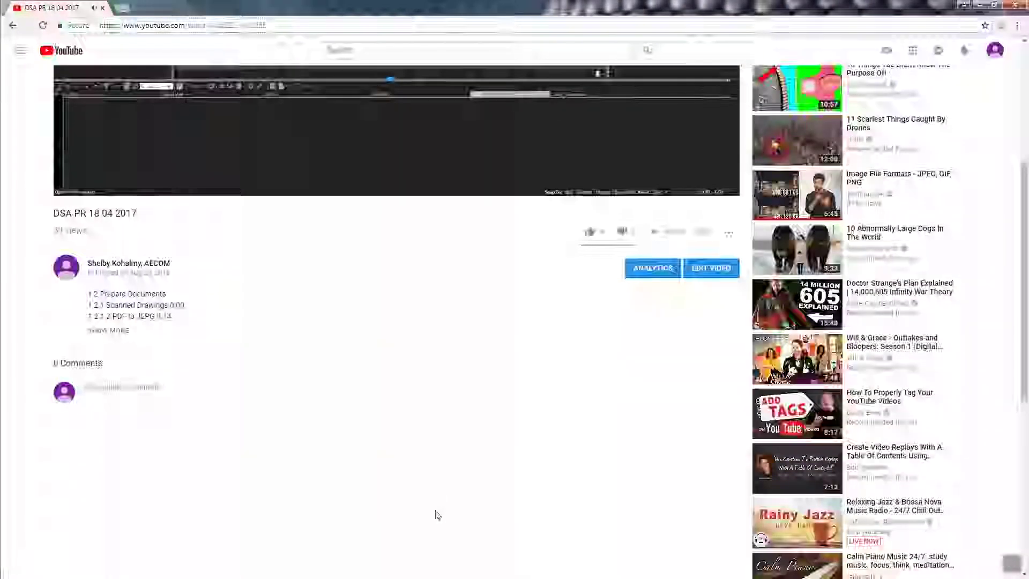
pyautogui.click(108, 330)
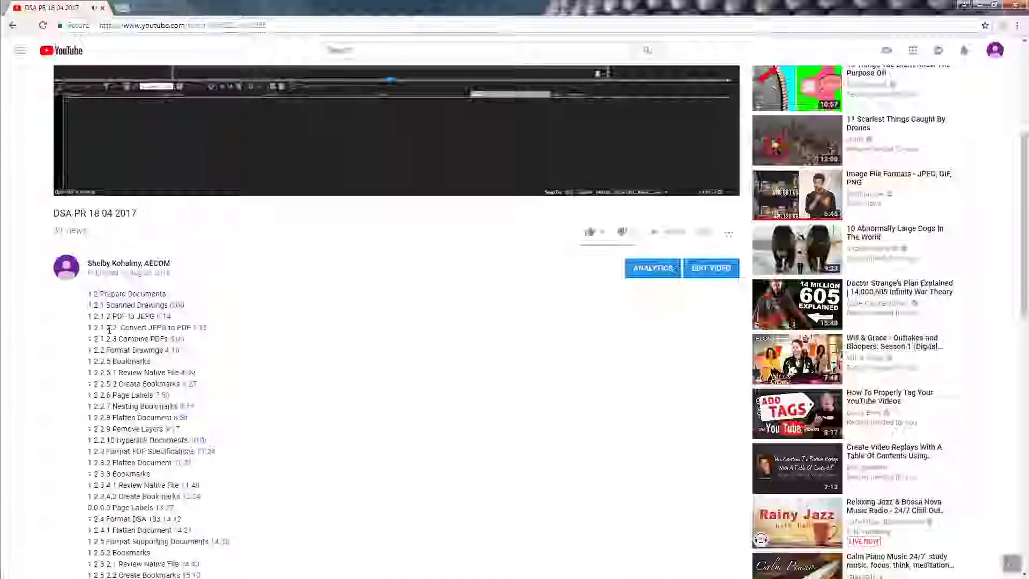
pyautogui.click(180, 418)
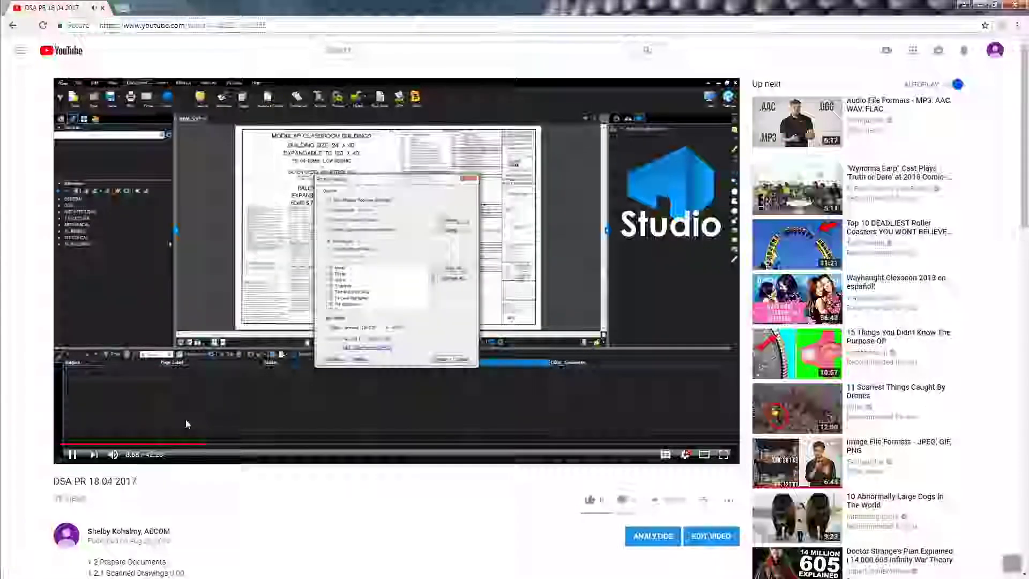
pyautogui.click(724, 455)
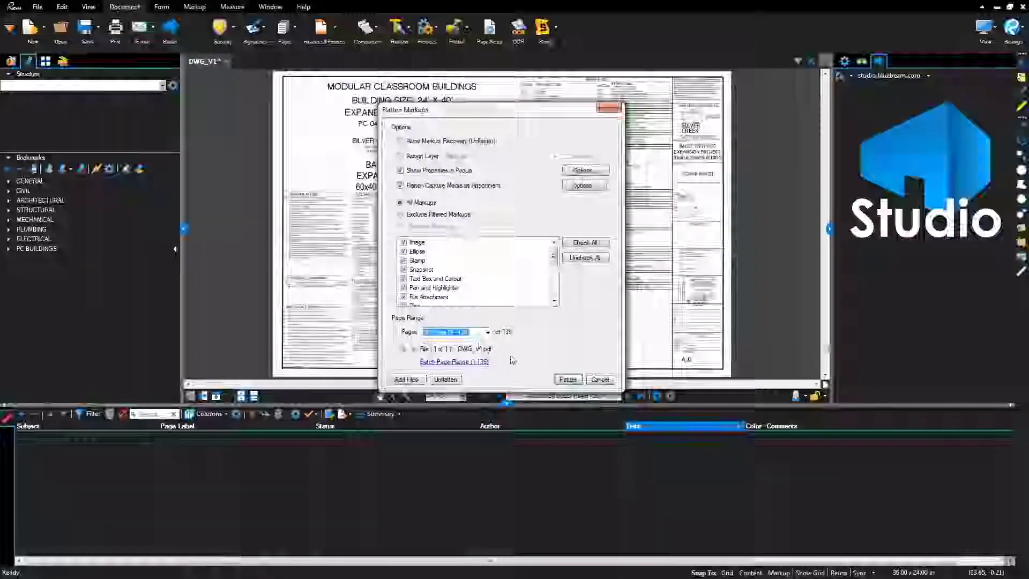
pyautogui.press('Escape')
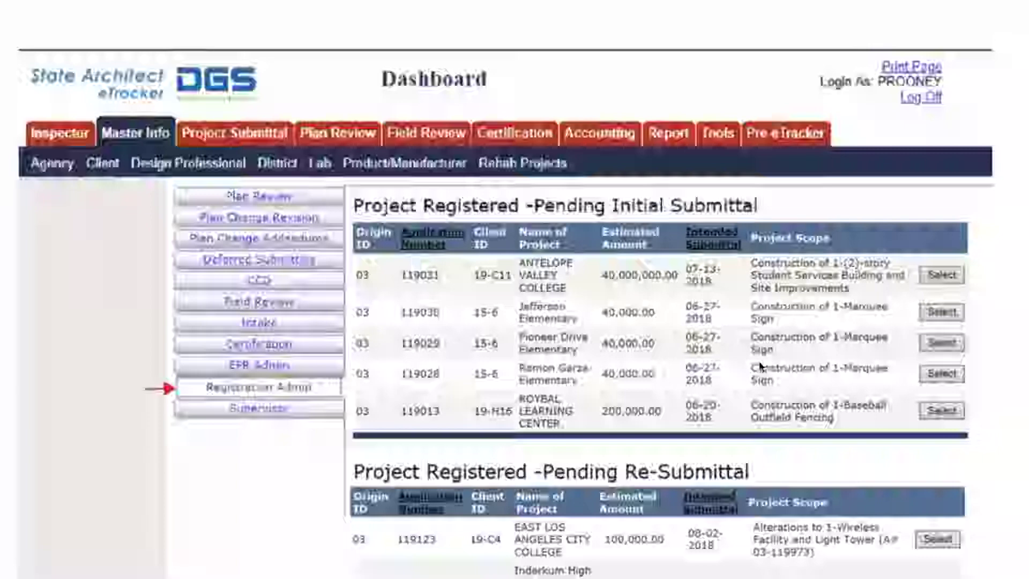
# Examine the Registration Admin dashboard's registered, received and OTC project tables, and the Diegueno Middle School application page
pyautogui.scroll(-2, 761, 366)
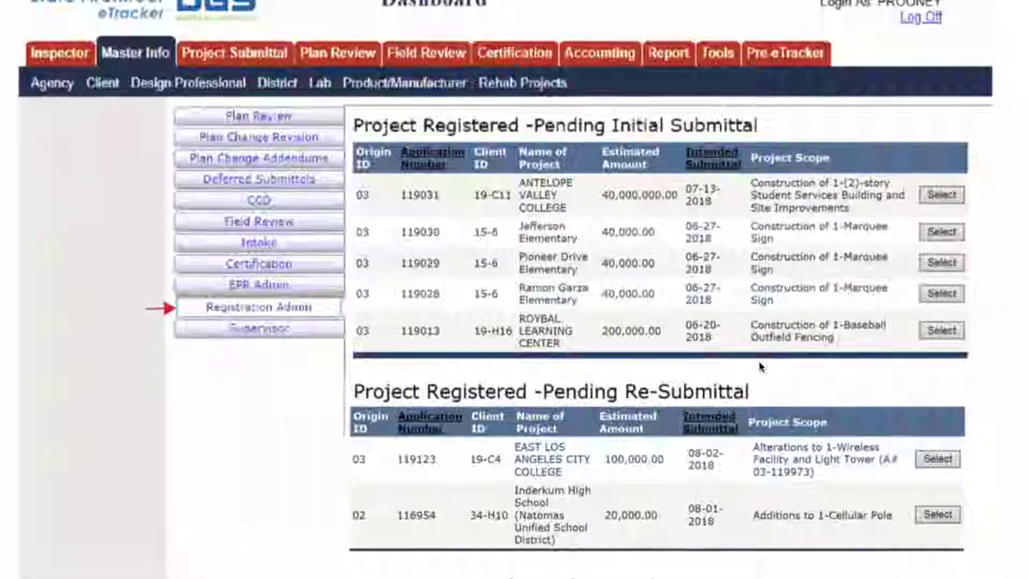
pyautogui.scroll(-1, 760, 367)
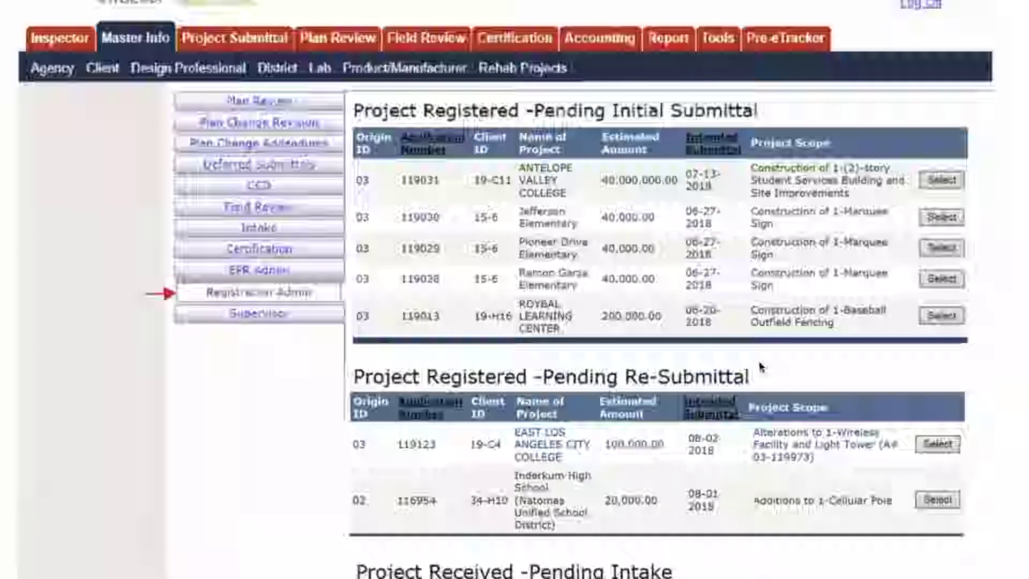
pyautogui.scroll(-5, 761, 367)
pyautogui.scroll(-2, 759, 362)
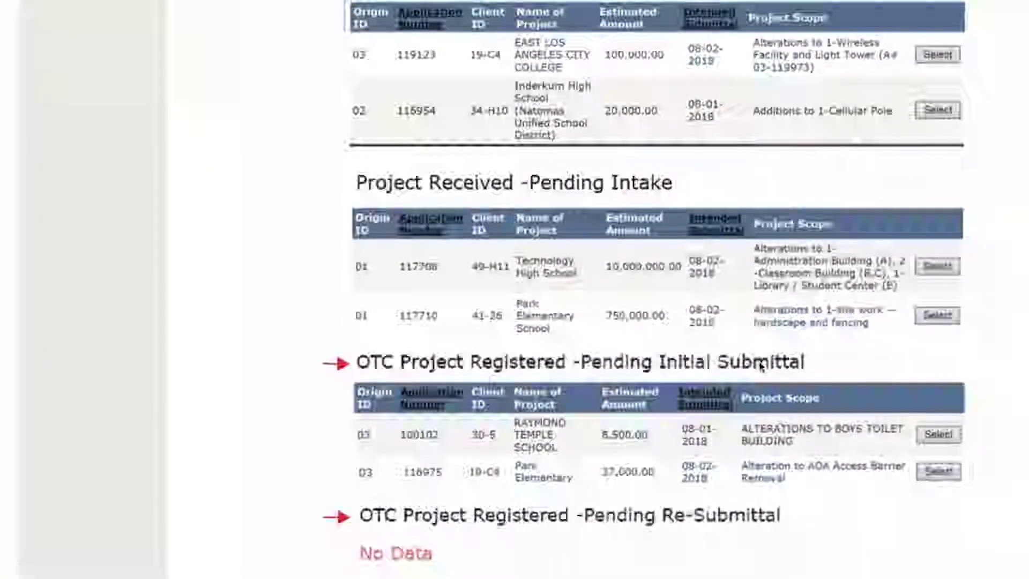
pyautogui.scroll(-2, 760, 365)
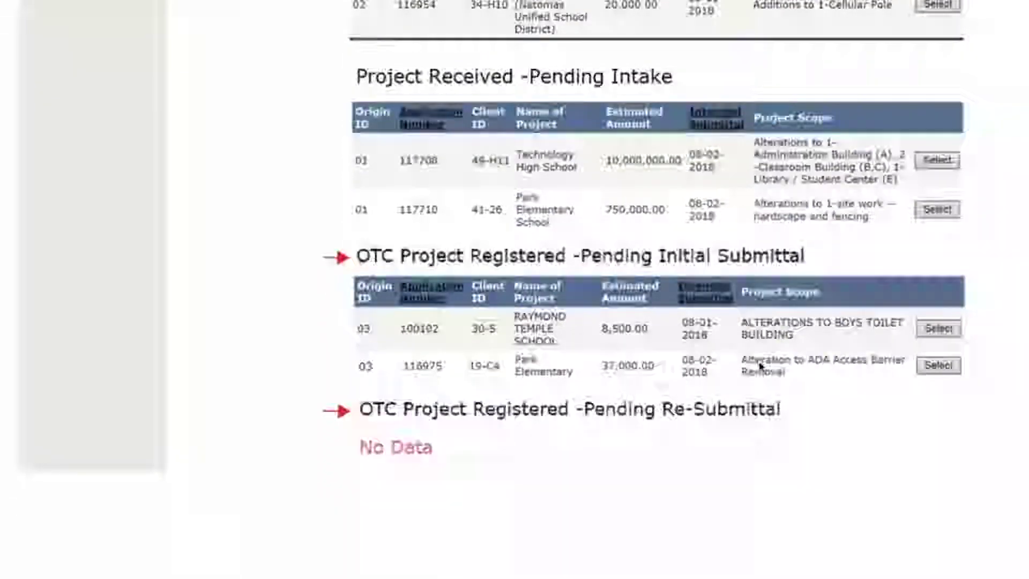
pyautogui.scroll(-1, 759, 366)
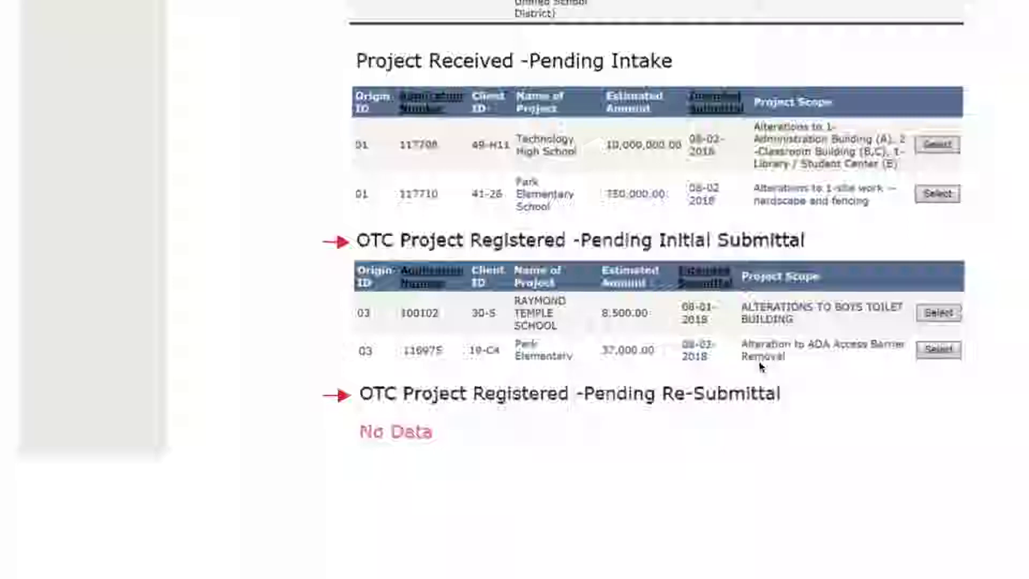
pyautogui.scroll(8, 761, 366)
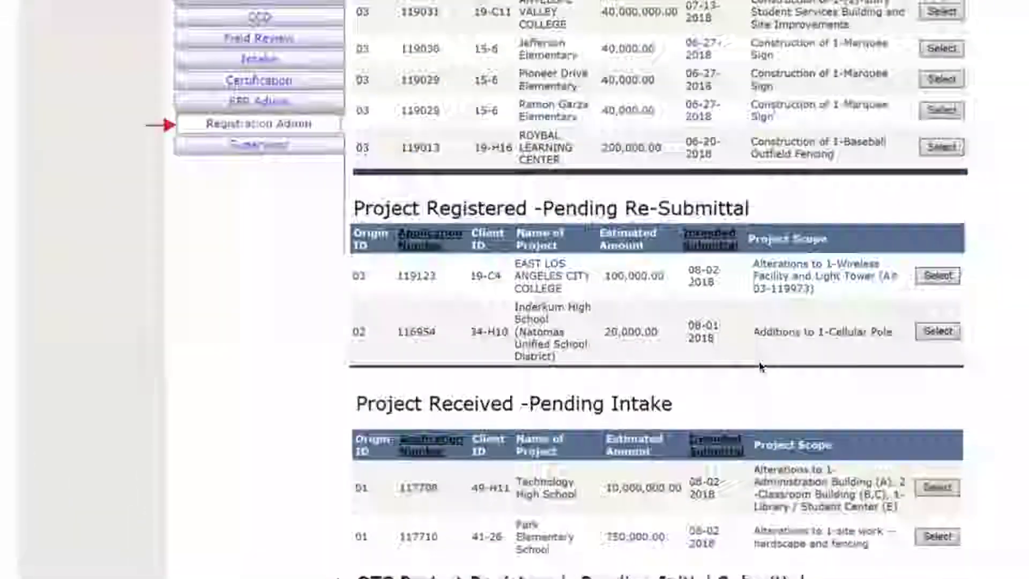
pyautogui.scroll(4, 761, 366)
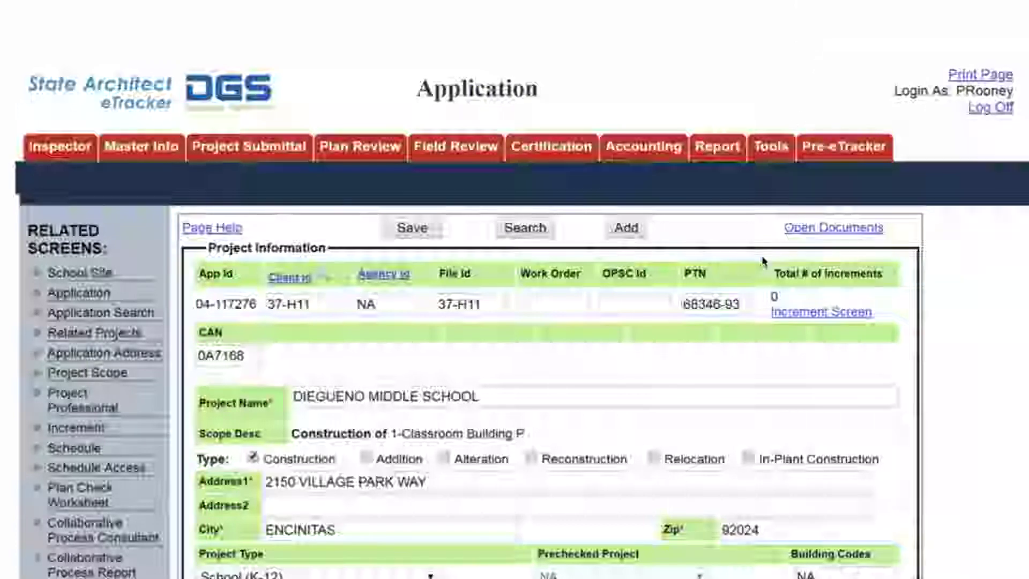
pyautogui.scroll(-10, 750, 303)
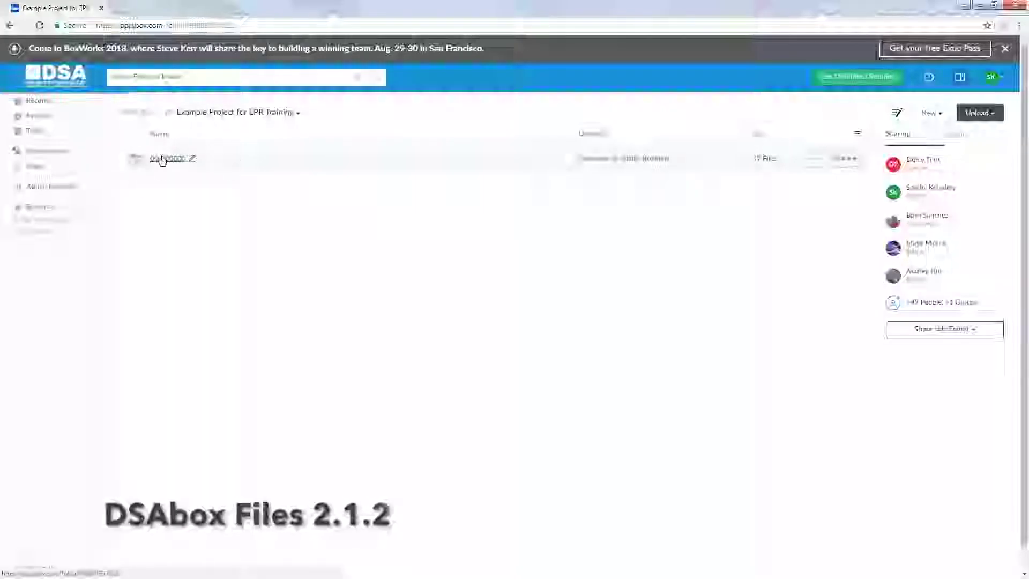
# Open the Version 1 folder under 00-000000_Plan Review Submittal in the Example Project for EPR Training
pyautogui.click(162, 158)
pyautogui.click(188, 159)
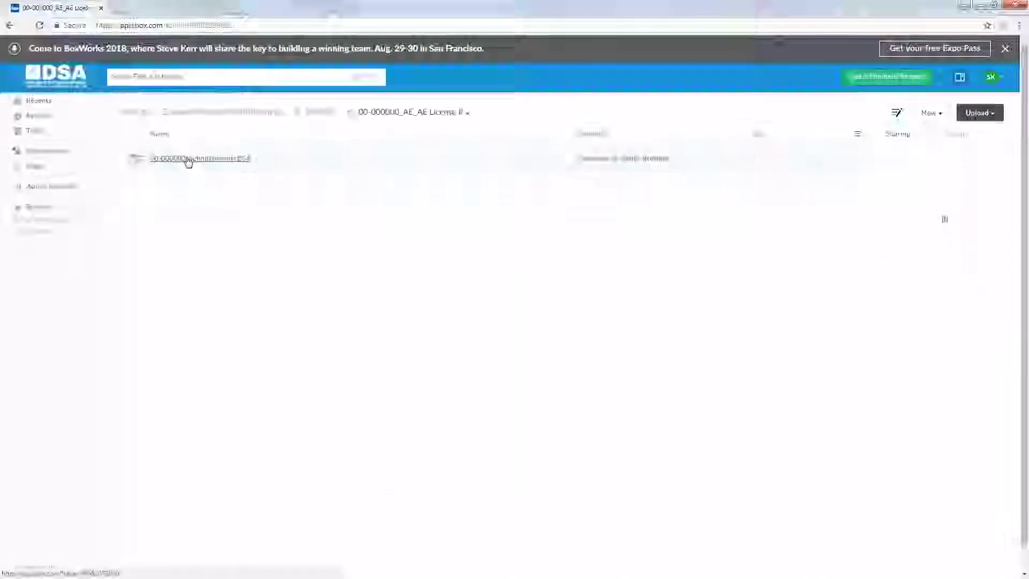
pyautogui.click(188, 159)
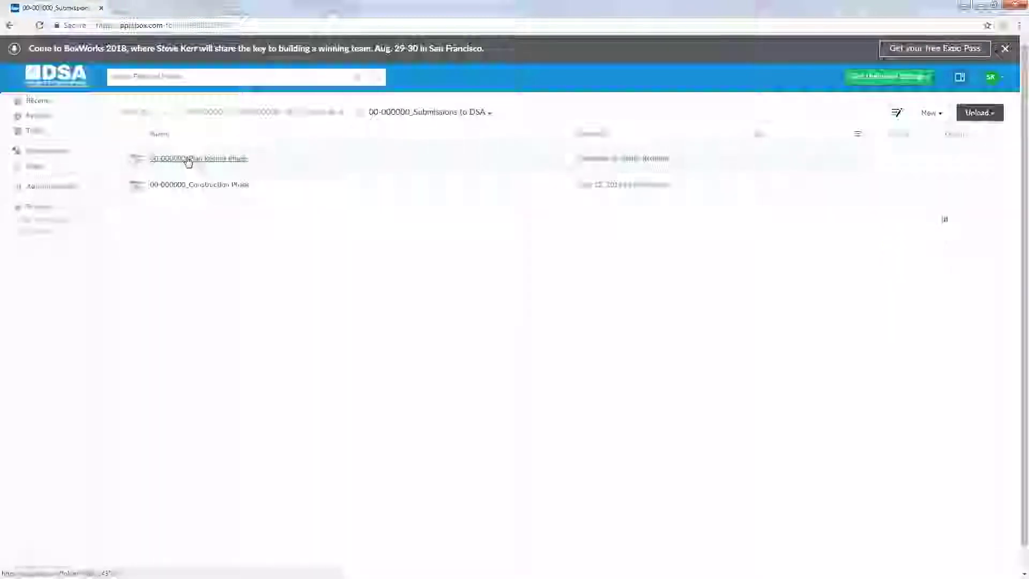
pyautogui.click(187, 159)
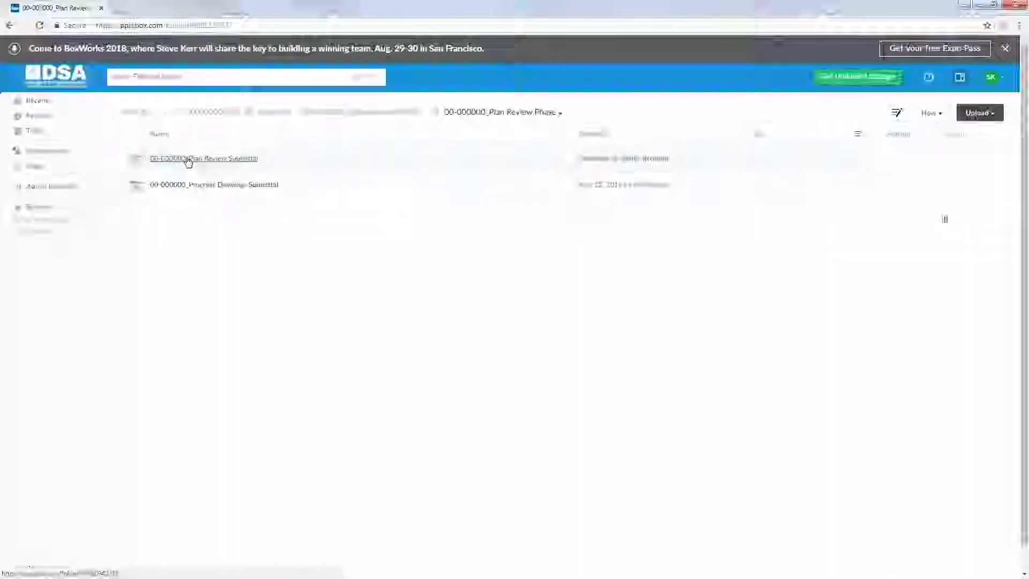
pyautogui.click(187, 158)
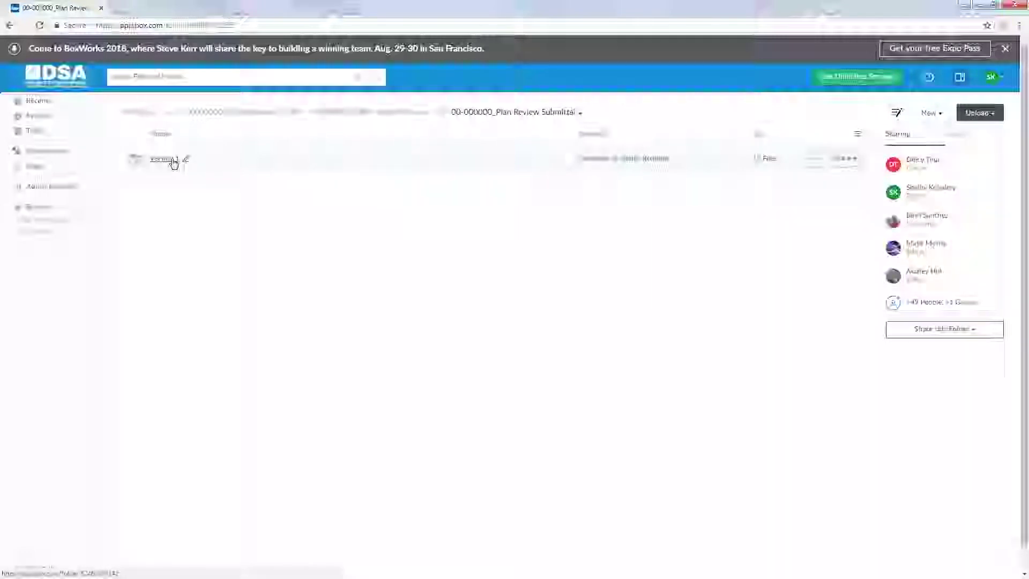
pyautogui.click(174, 159)
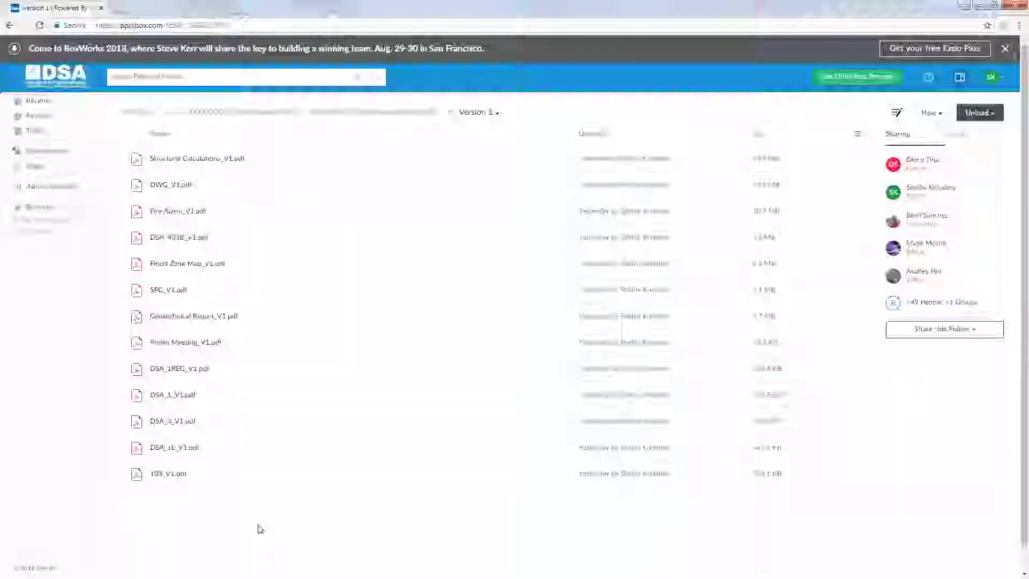
# Download all the PDF files in the Version 1 folder together
pyautogui.hotkey('ctrl', 'a')
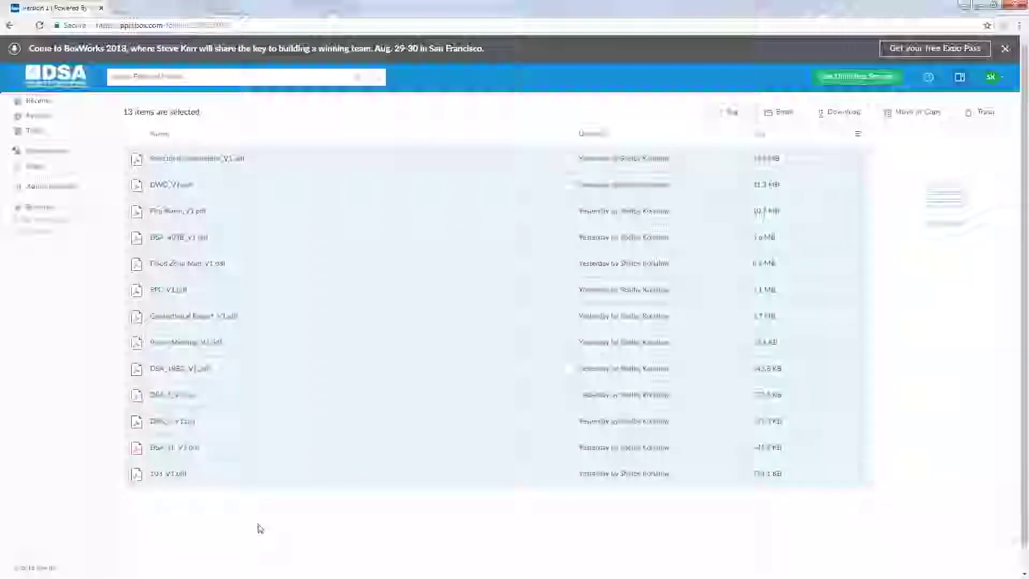
pyautogui.click(834, 119)
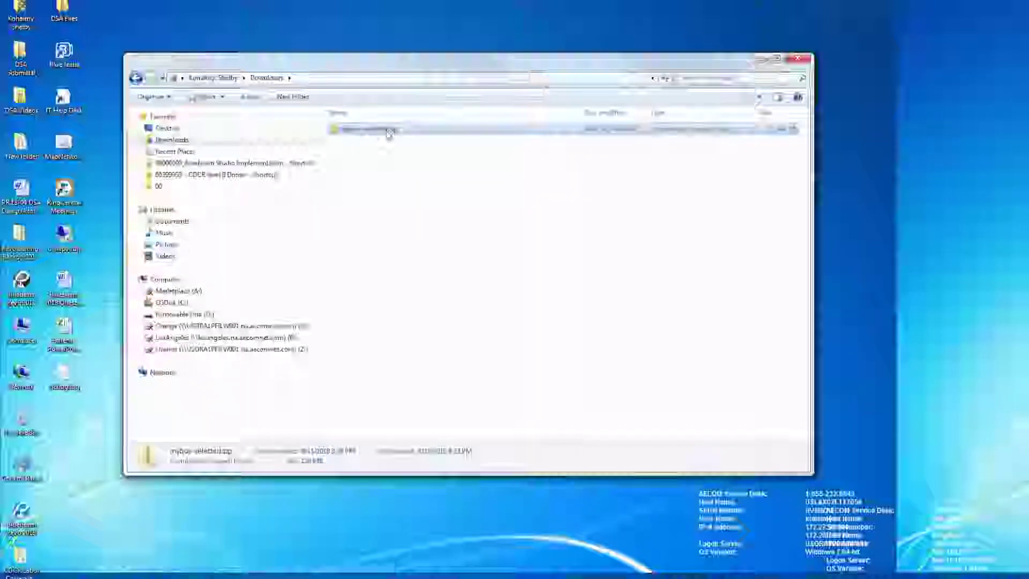
# Extract the downloaded zip file into a 000000\Version1 subfolder of the Downloads folder
pyautogui.rightClick(390, 133)
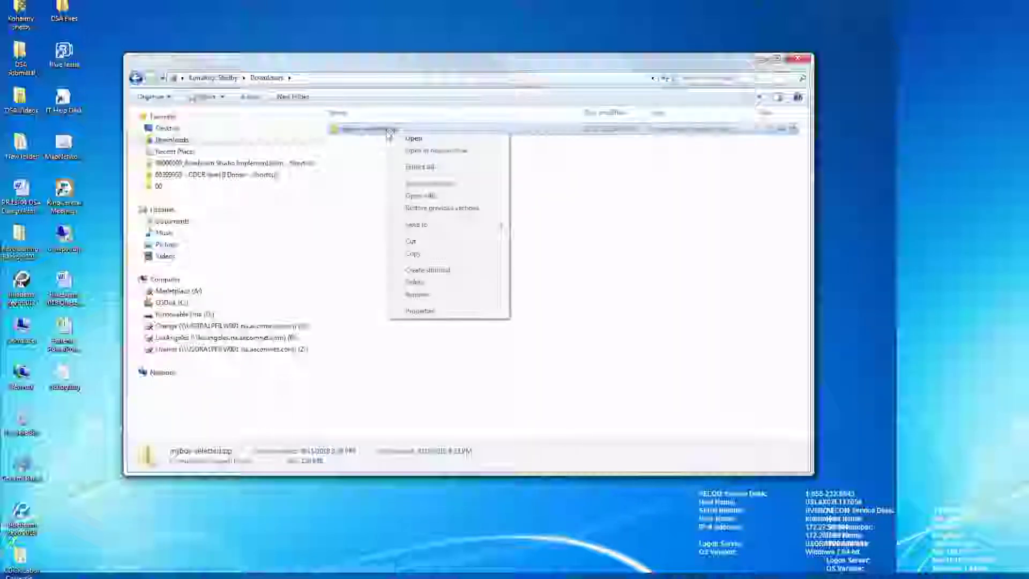
pyautogui.click(423, 168)
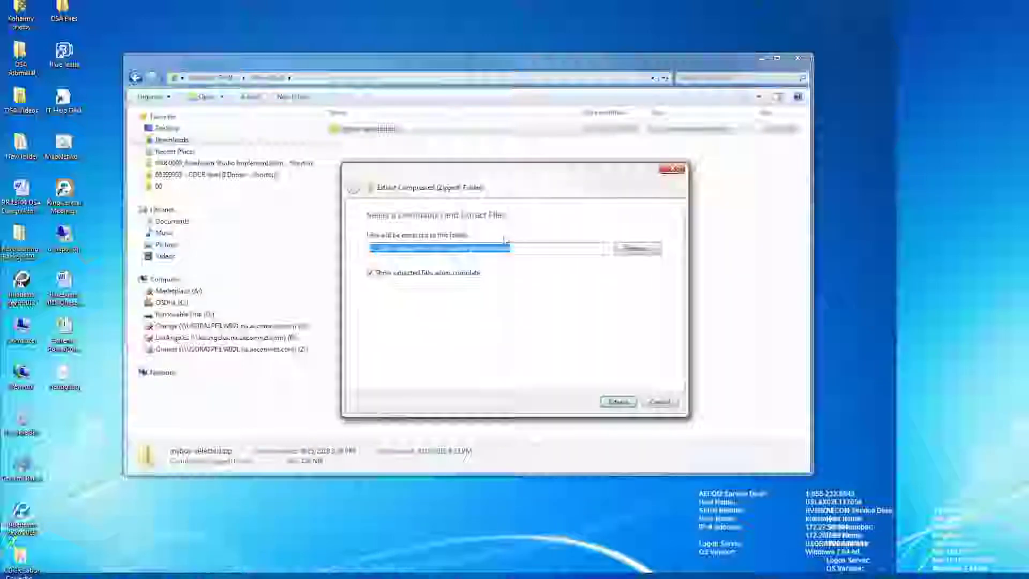
pyautogui.click(511, 248)
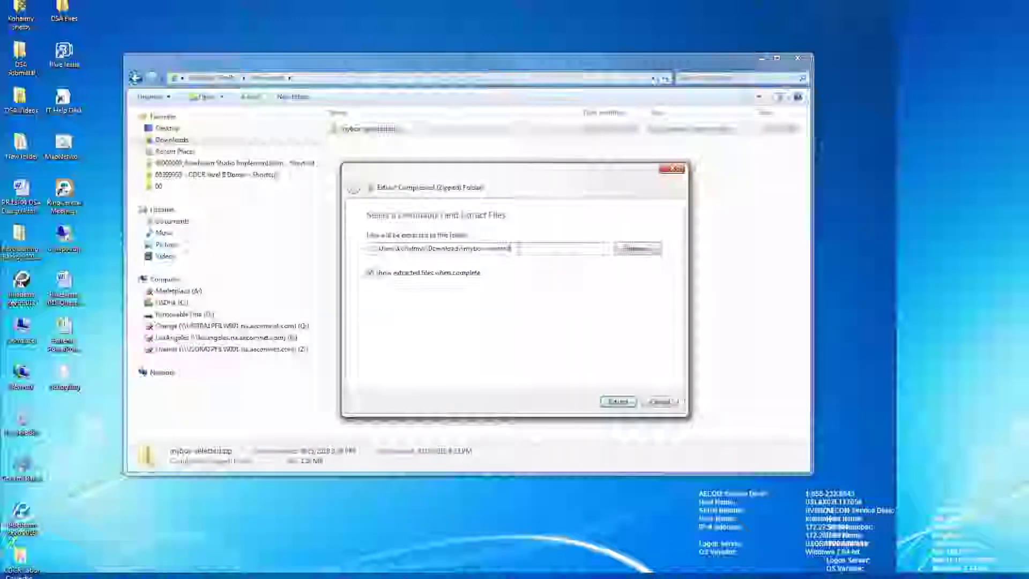
pyautogui.press('BackSpace')
pyautogui.press('BackSpace')
pyautogui.press('BackSpace')
pyautogui.press('BackSpace')
pyautogui.press('BackSpace')
pyautogui.press('BackSpace')
pyautogui.press('BackSpace')
pyautogui.press('BackSpace')
pyautogui.press('BackSpace')
pyautogui.press('BackSpace')
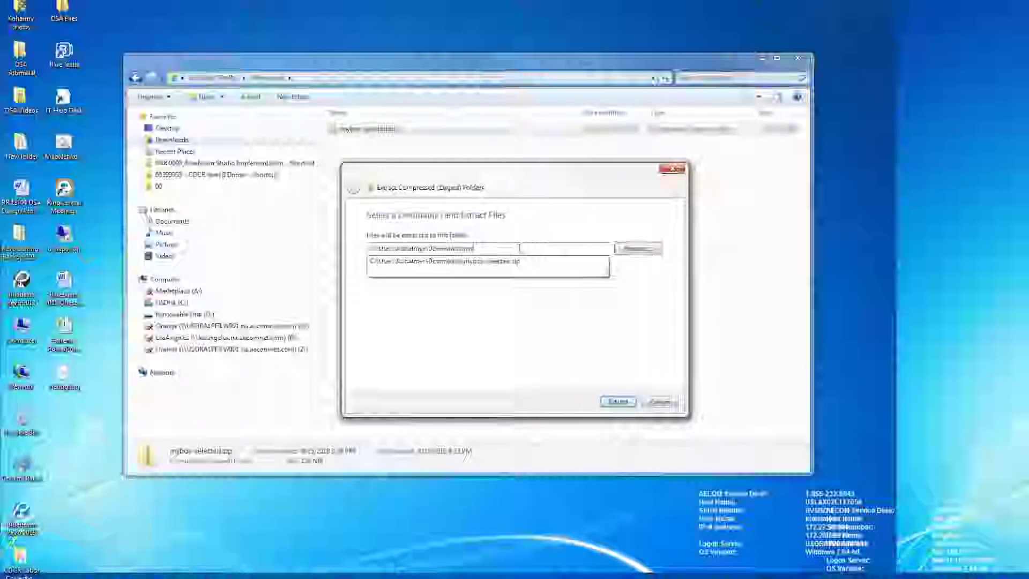
pyautogui.press('BackSpace')
pyautogui.press('BackSpace')
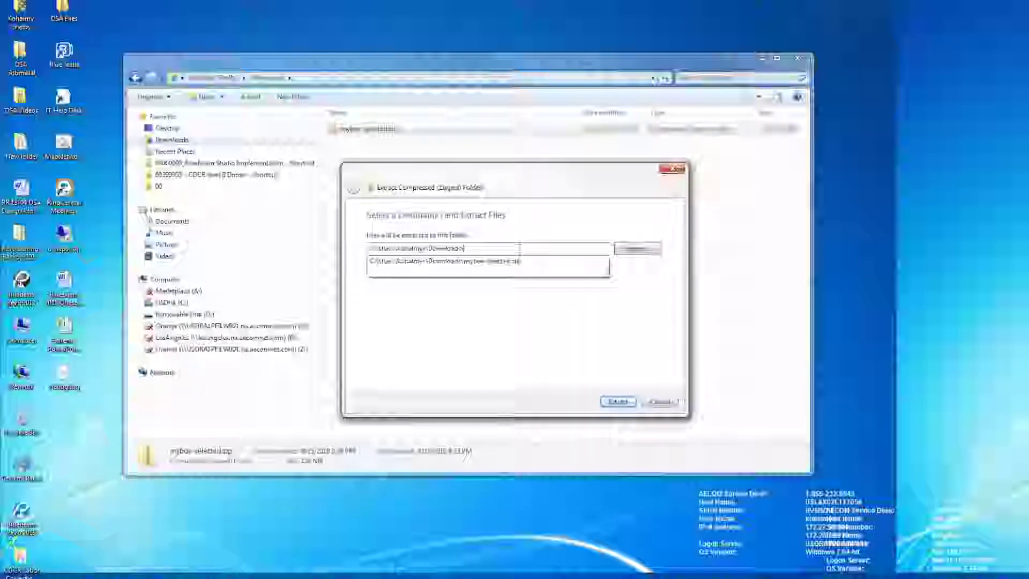
pyautogui.write('000000\\mybox')
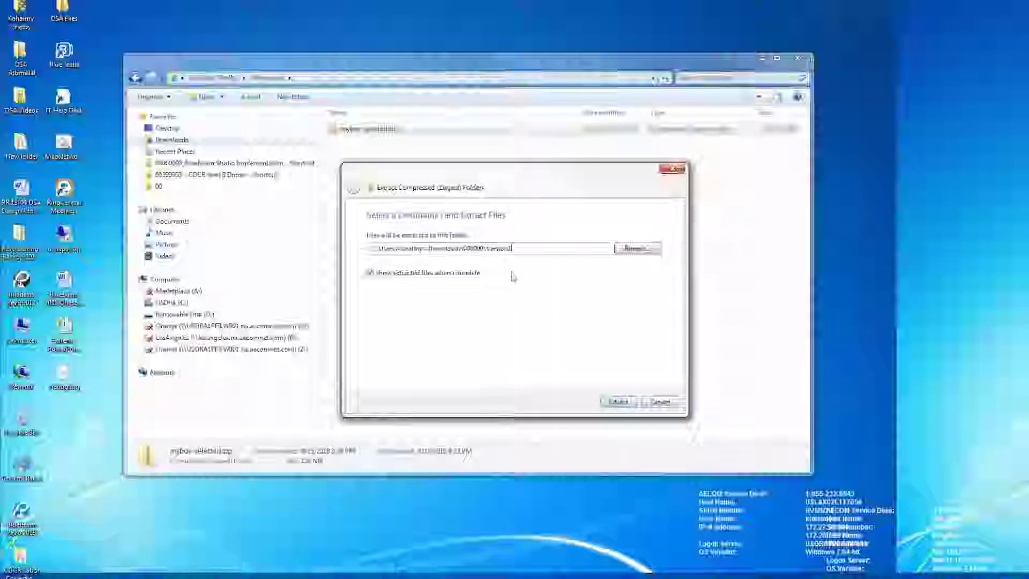
pyautogui.click(617, 402)
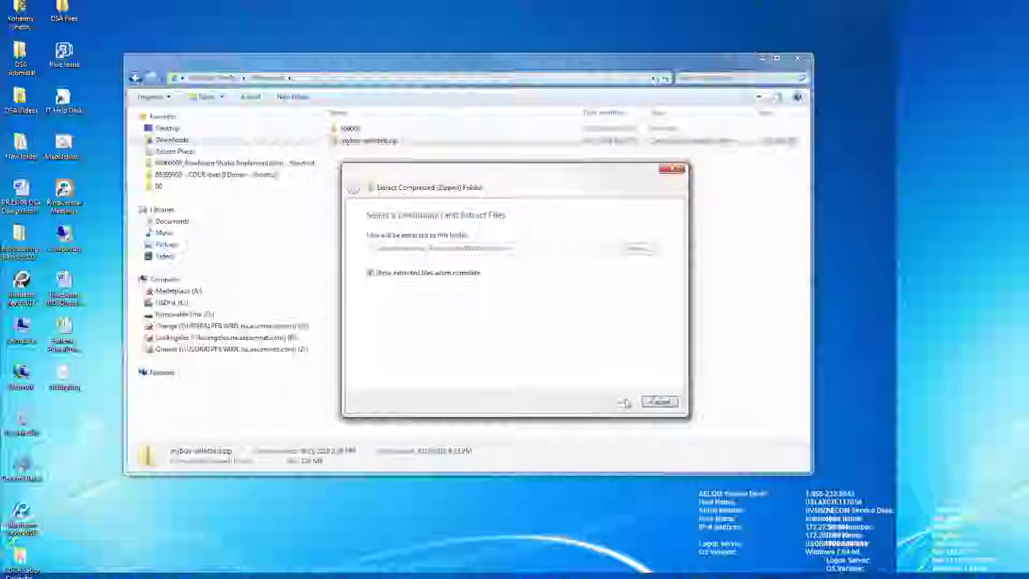
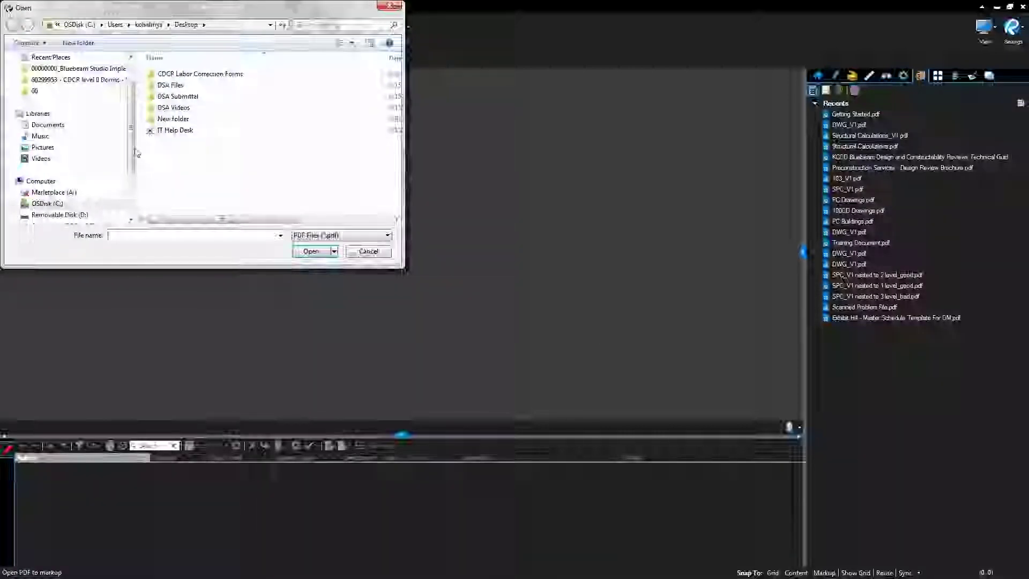
# Open all PDFs from 103_V1.pdf to Structural Calculations_V1.pdf in the Downloads\000000\Version1 folder with Bluebeam Revu
pyautogui.scroll(1, 81, 118)
pyautogui.click(46, 86)
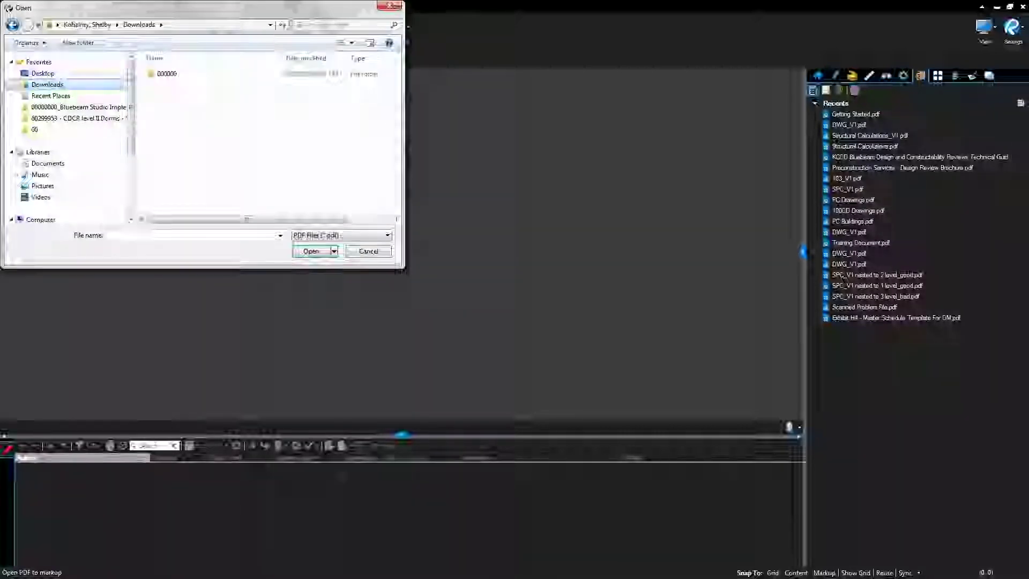
pyautogui.doubleClick(167, 74)
pyautogui.doubleClick(174, 76)
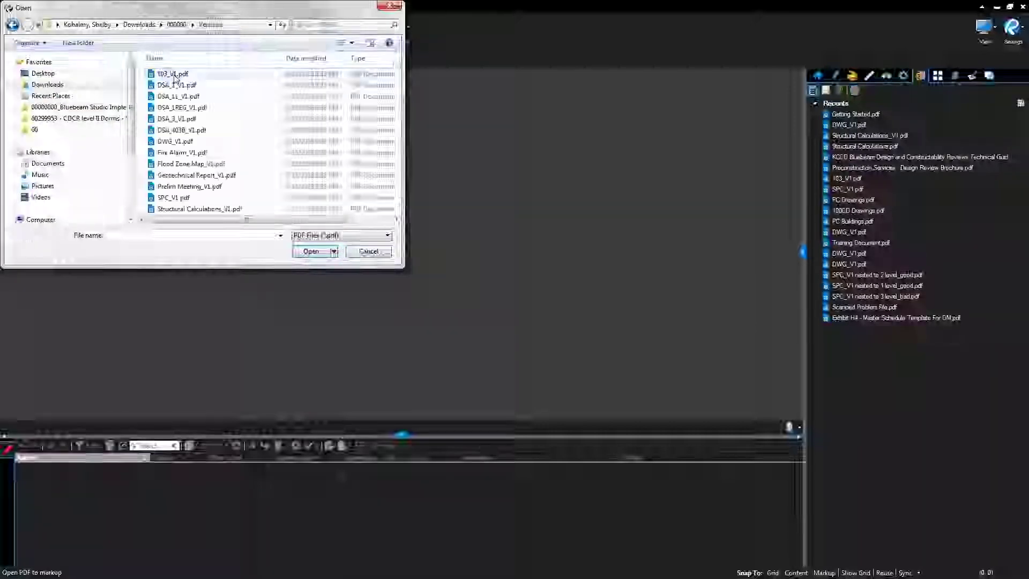
pyautogui.click(174, 75)
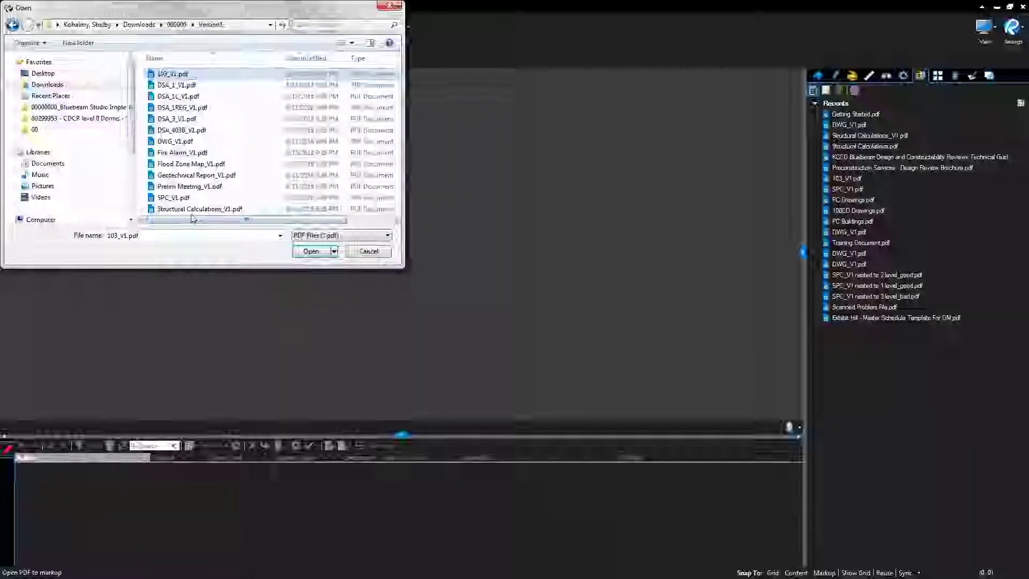
pyautogui.keyDown('shift'); pyautogui.click(196, 210); pyautogui.keyUp('shift')
pyautogui.click(311, 252)
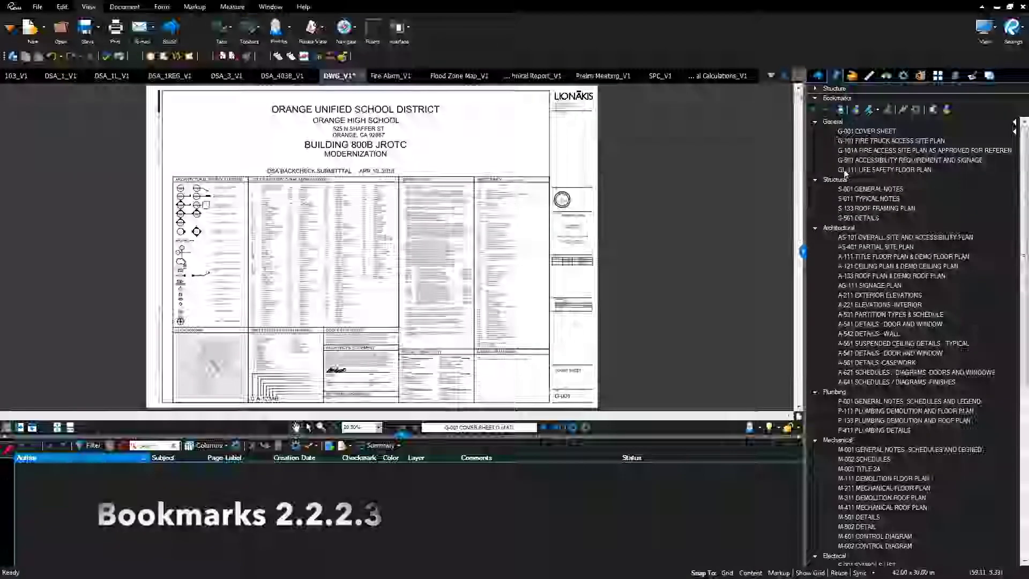
# Examine the DWG_V1 bookmarks by discipline, from General down to Shade Structure
pyautogui.scroll(-7, 1021, 300)
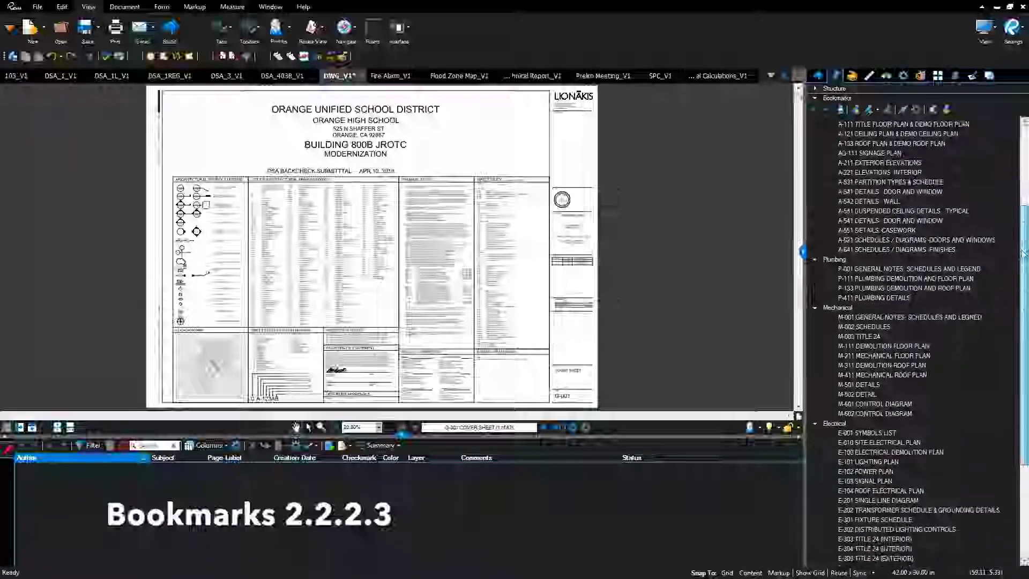
pyautogui.moveTo(1021, 301); pyautogui.dragTo(1023, 347)
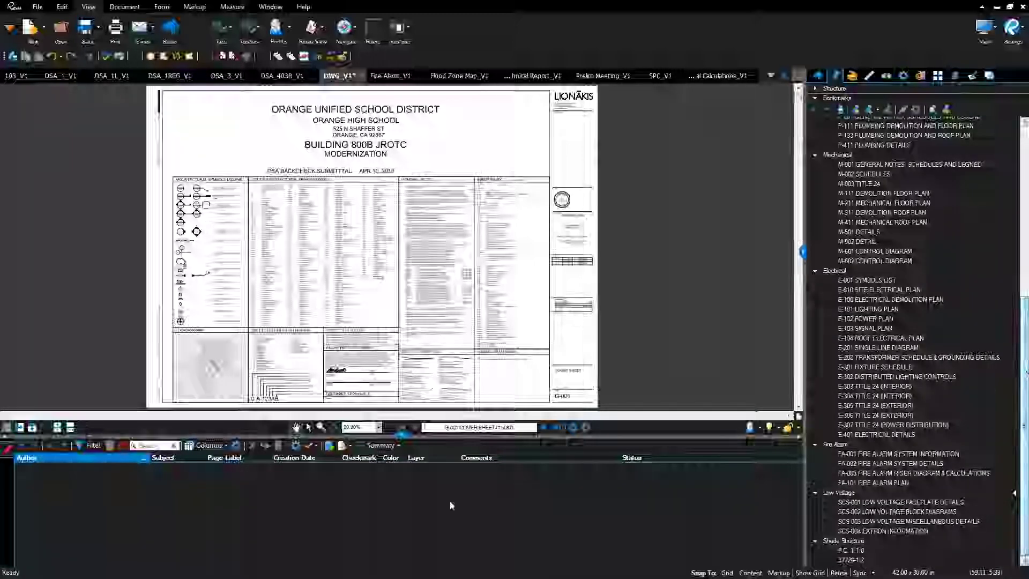
# Examine the G-001 cover sheet and check the DWG_V1 bookmarks for broken links
pyautogui.scroll(2, 524, 296)
pyautogui.scroll(2, 524, 296)
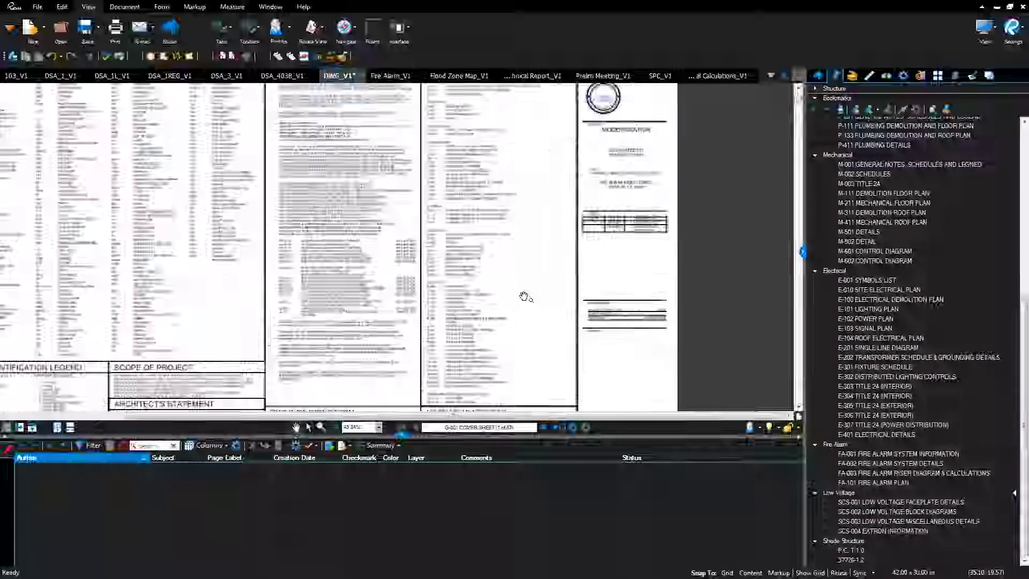
pyautogui.moveTo(531, 295); pyautogui.dragTo(636, 342)
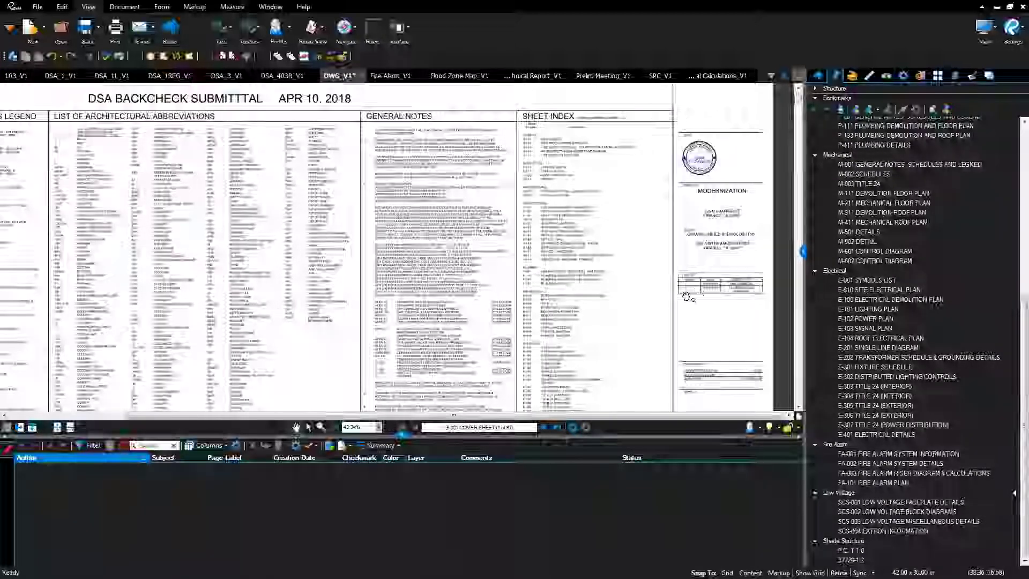
pyautogui.scroll(10, 1025, 375)
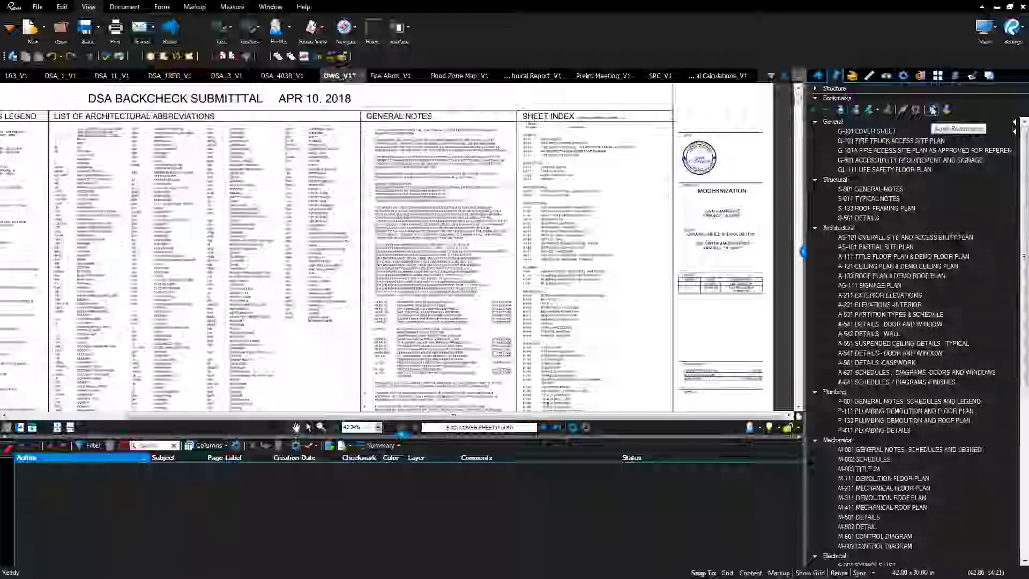
pyautogui.click(933, 110)
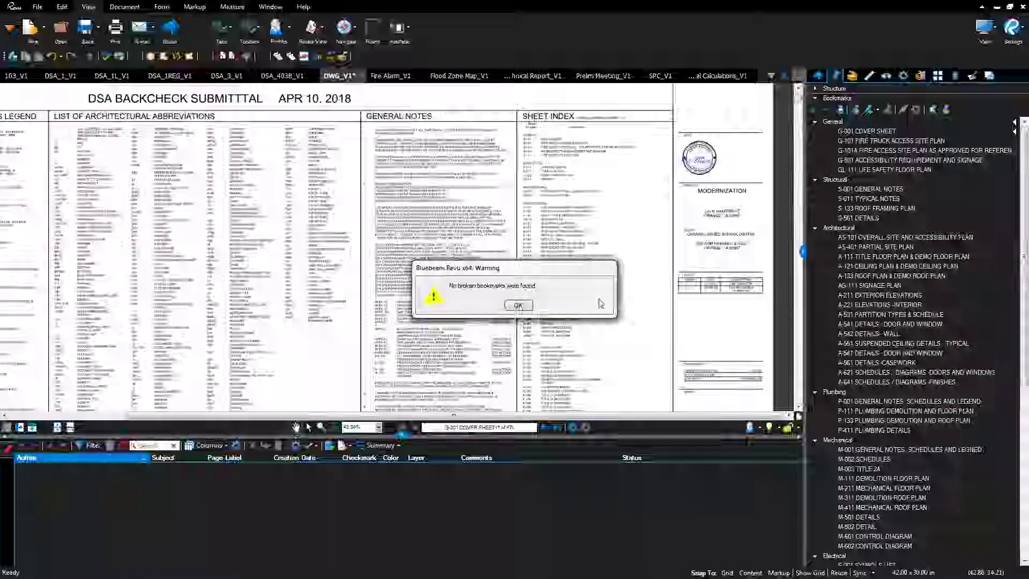
pyautogui.click(518, 305)
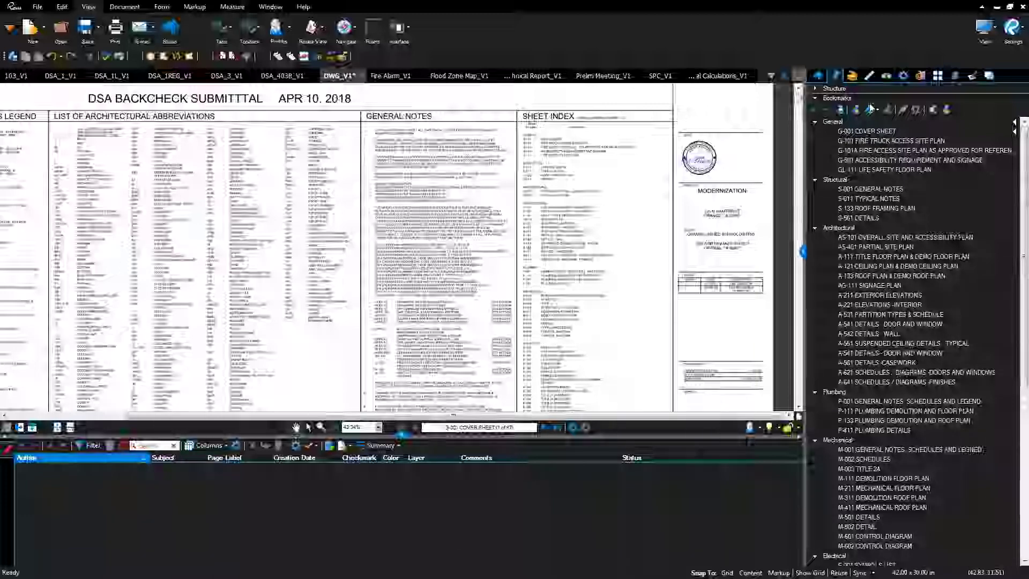
# Show the DWG_V1 page thumbnails and enlarge them twice to check the page labels
pyautogui.click(938, 76)
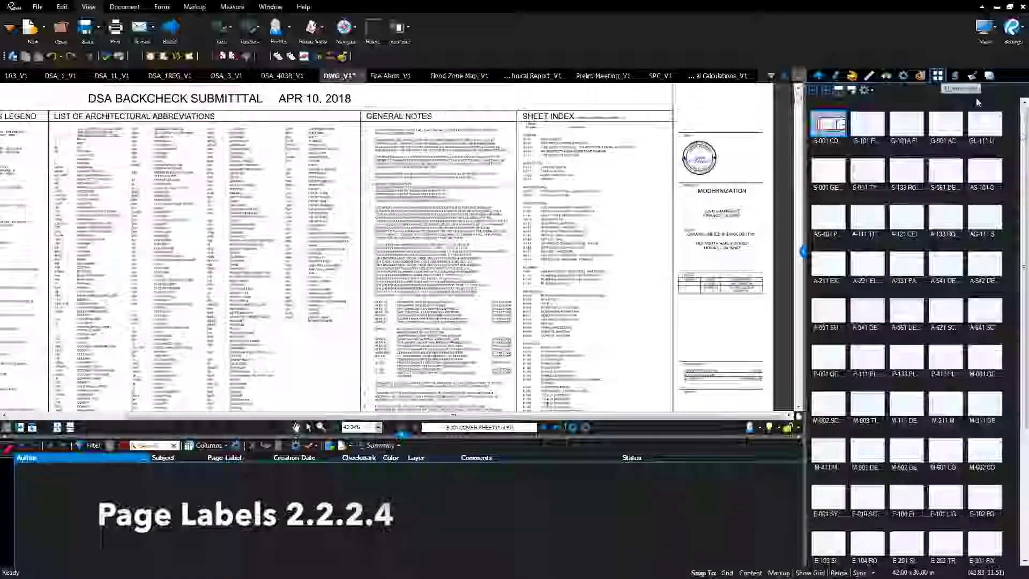
pyautogui.scroll(-1, 906, 321)
pyautogui.scroll(-3, 855, 356)
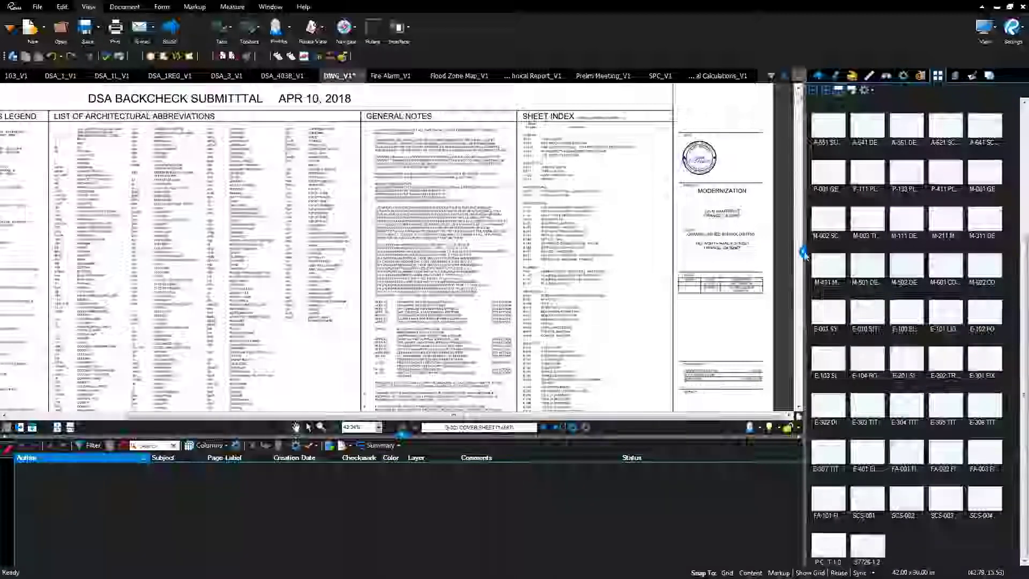
pyautogui.click(828, 91)
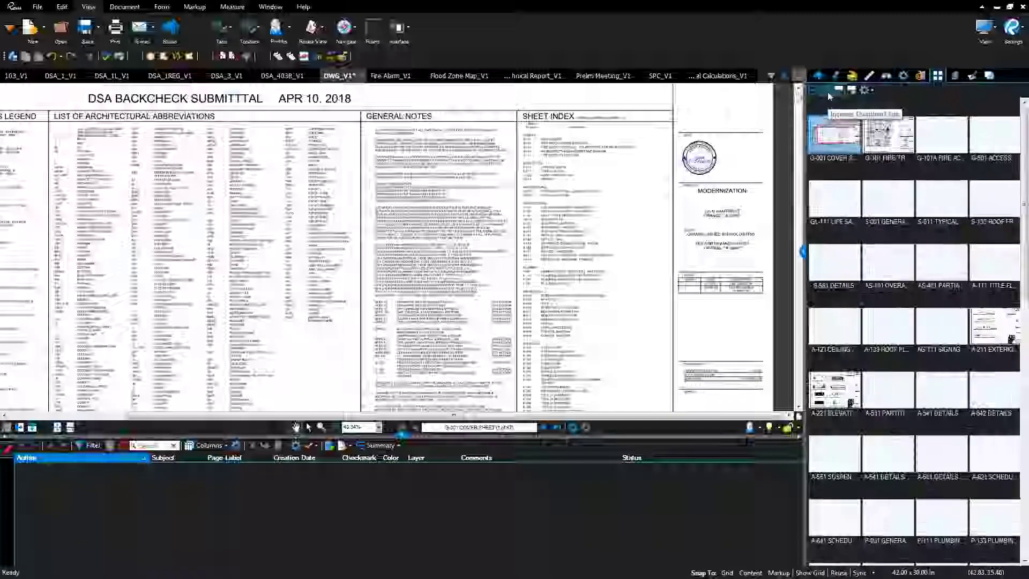
pyautogui.click(828, 91)
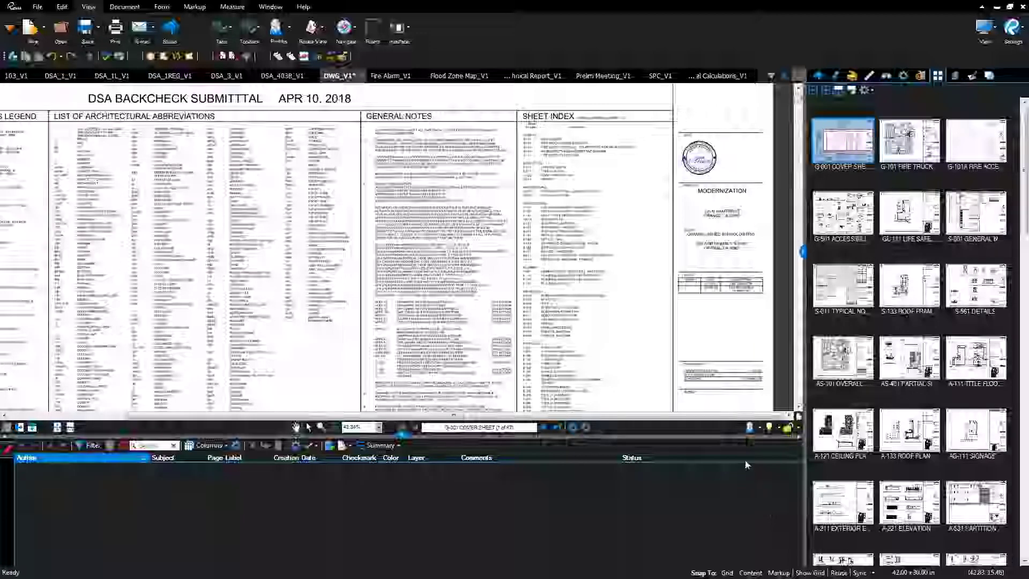
# Check DWG_V1 for layers and read the sheet index on the G-001 cover sheet
pyautogui.click(955, 76)
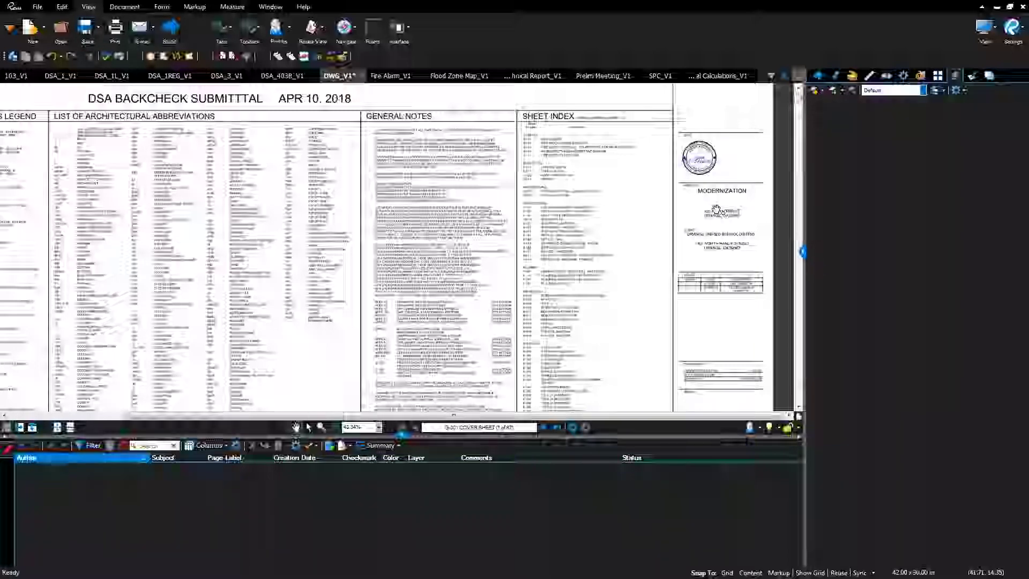
pyautogui.scroll(5, 603, 122)
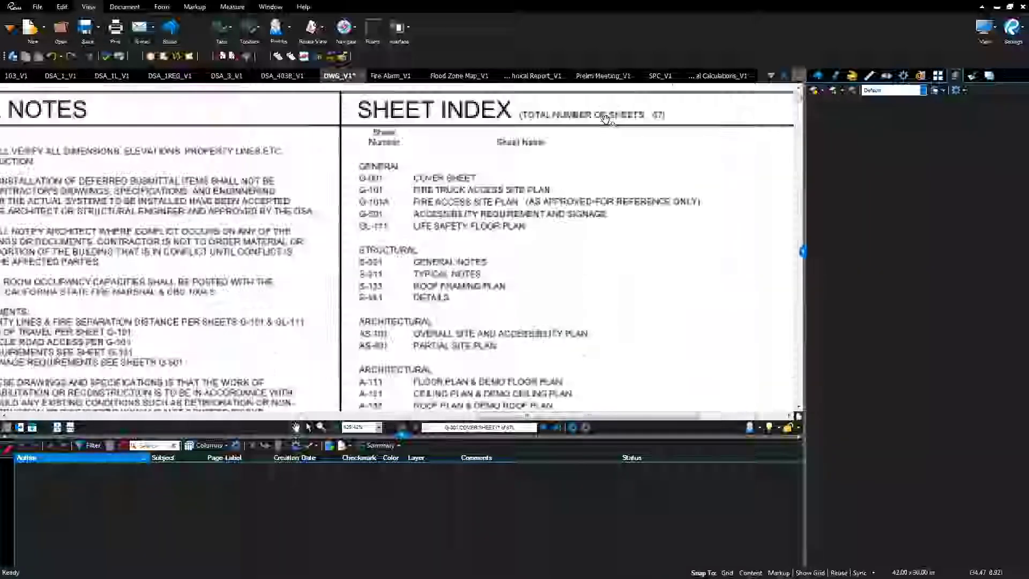
pyautogui.moveTo(657, 143); pyautogui.dragTo(543, 356)
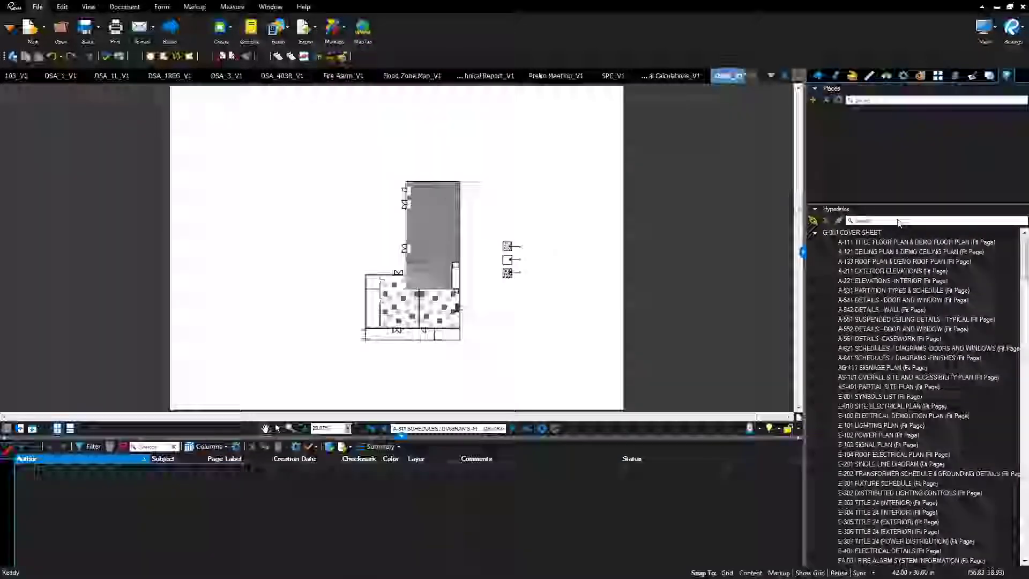
# Test the A-111 hyperlink and the bookmarks for sheets S-001, S-133, A-111 and A-211 in DWG_V1
pyautogui.click(907, 242)
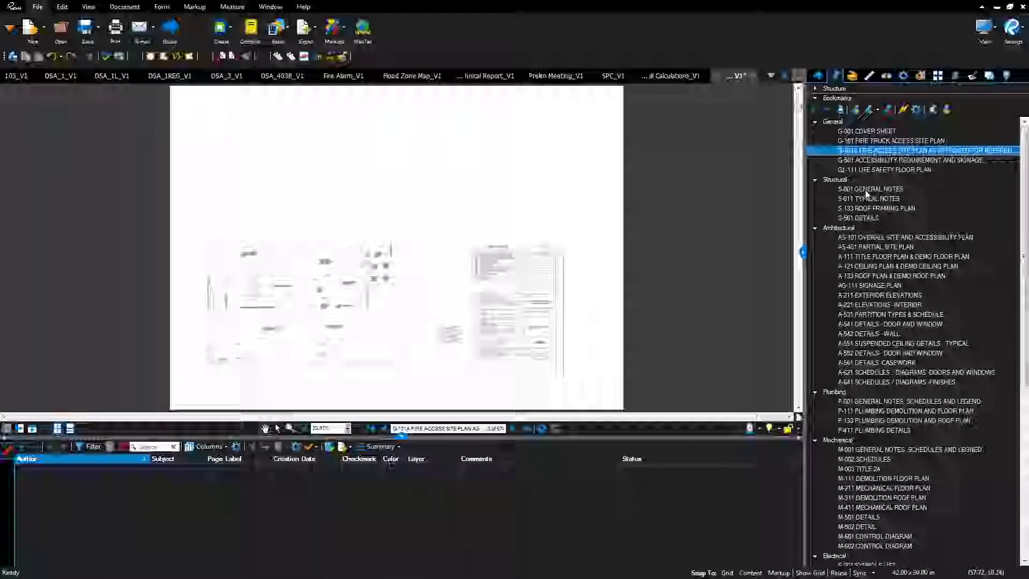
pyautogui.click(865, 190)
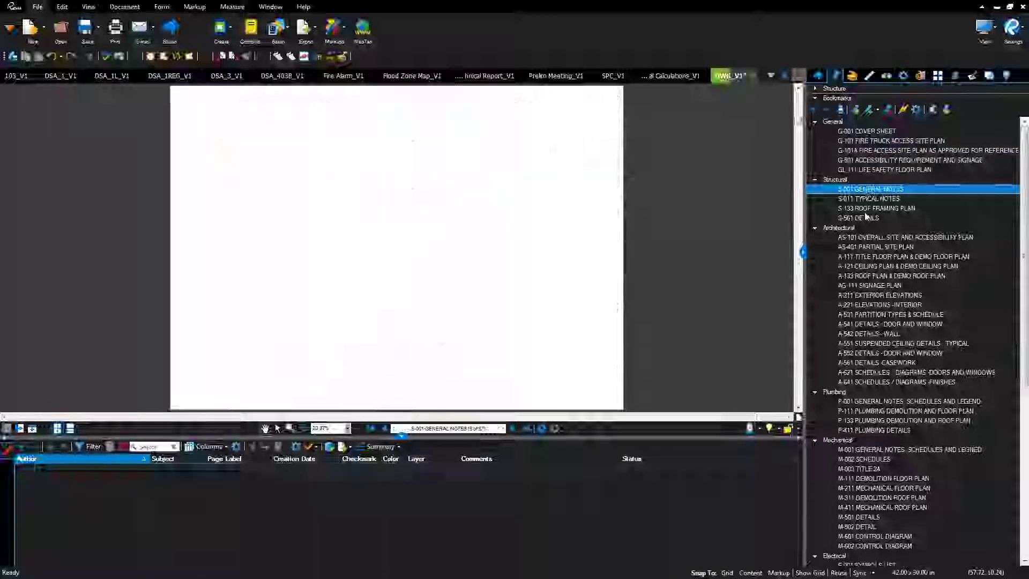
pyautogui.click(867, 209)
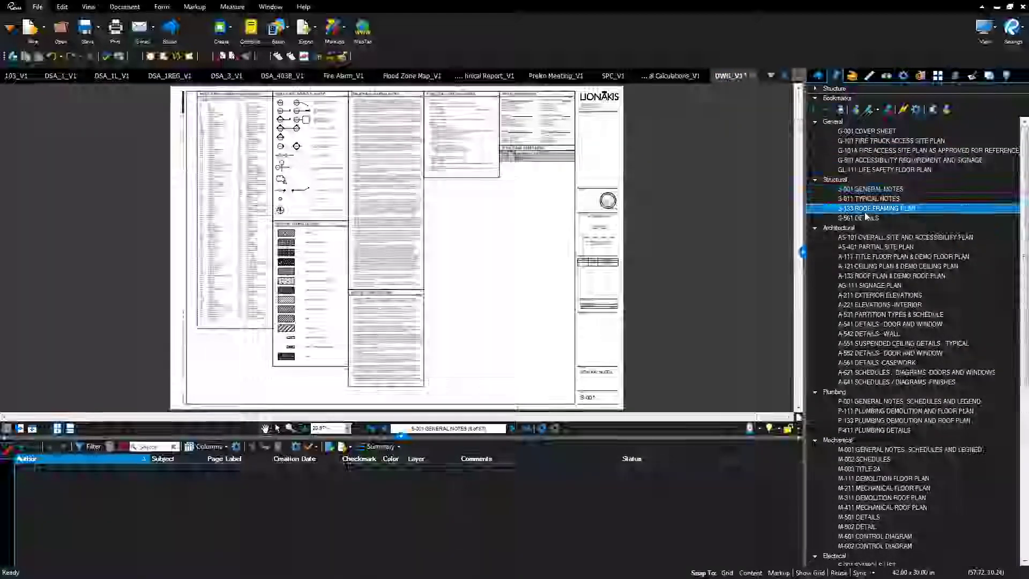
pyautogui.click(859, 257)
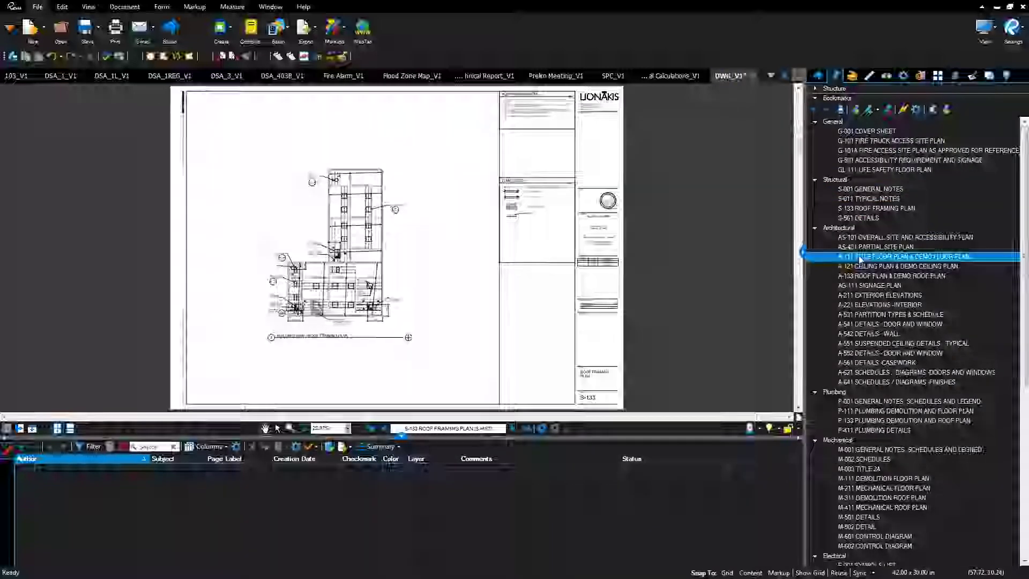
pyautogui.click(858, 295)
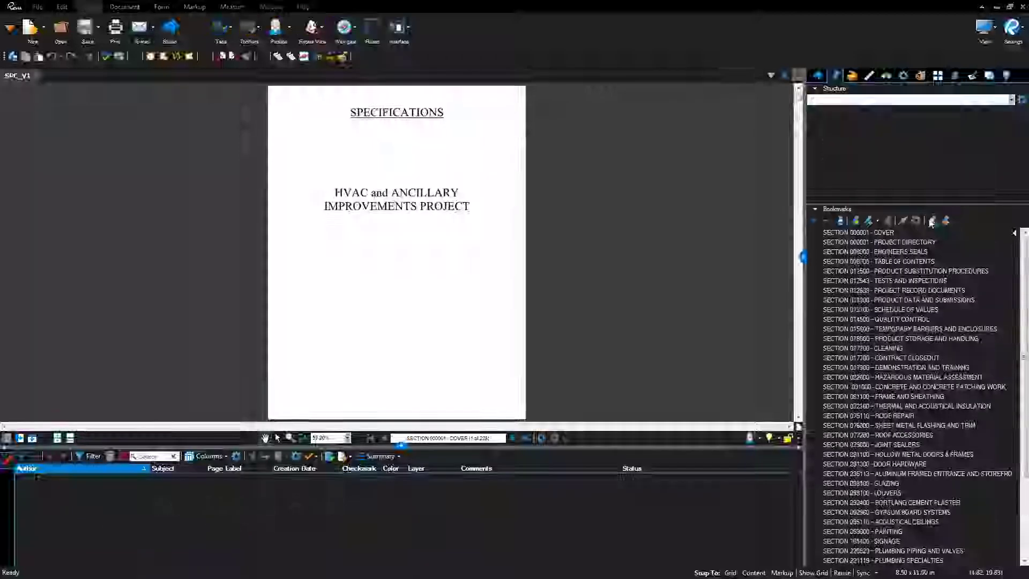
# Check the bookmarks of SPC_V1 and Structural Calculations_V1 for broken links
pyautogui.click(932, 222)
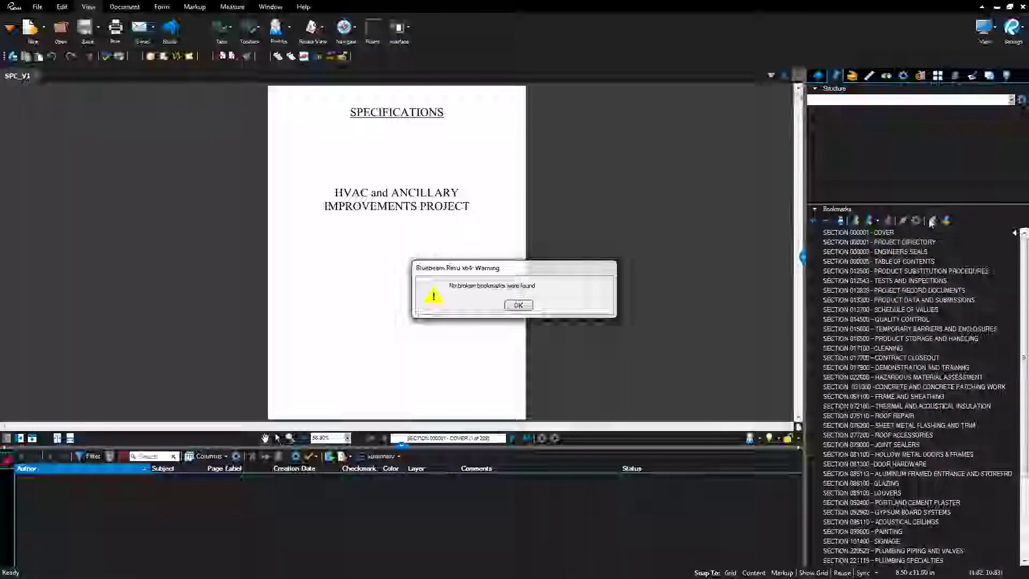
pyautogui.click(519, 305)
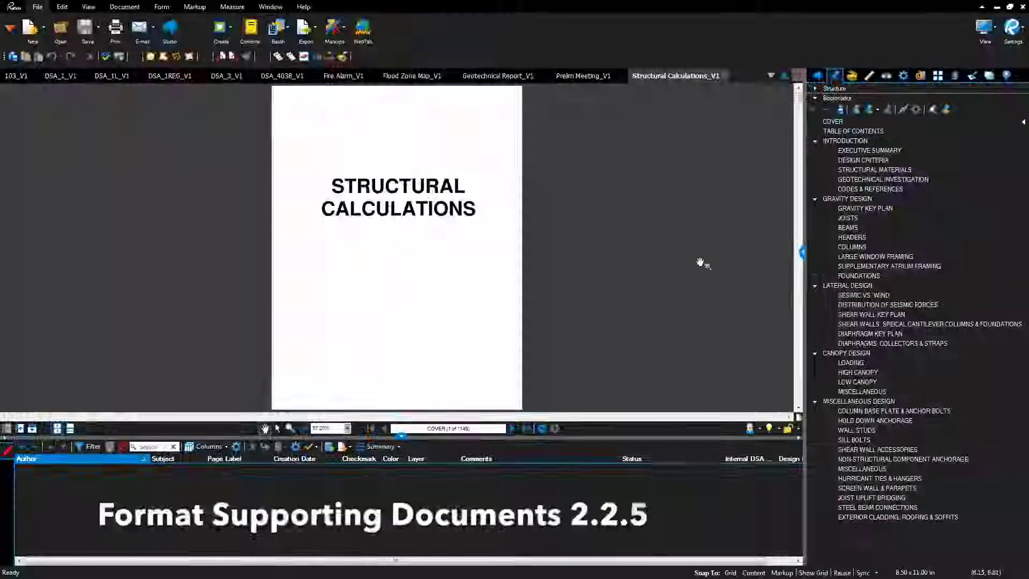
pyautogui.click(935, 111)
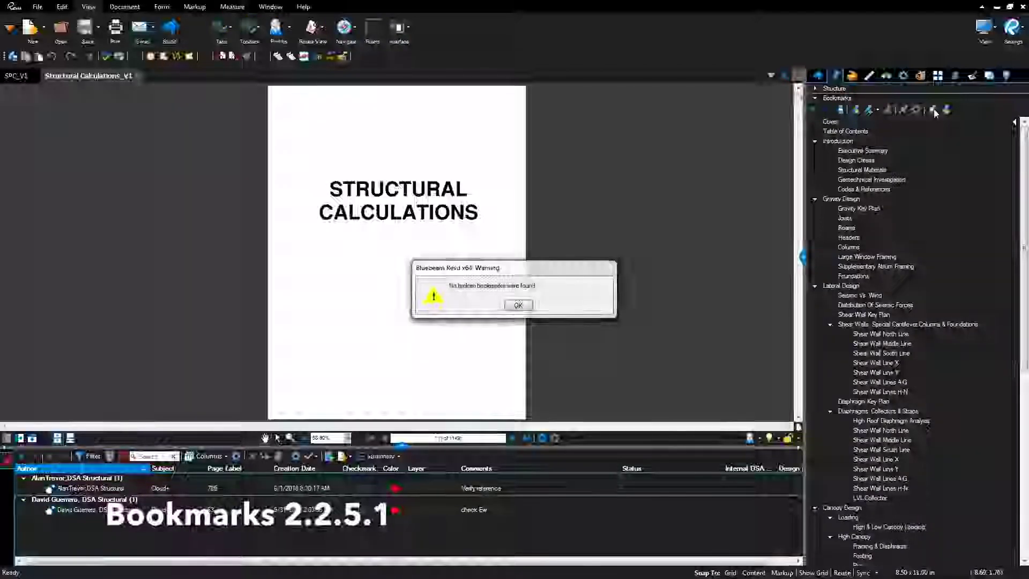
pyautogui.click(521, 302)
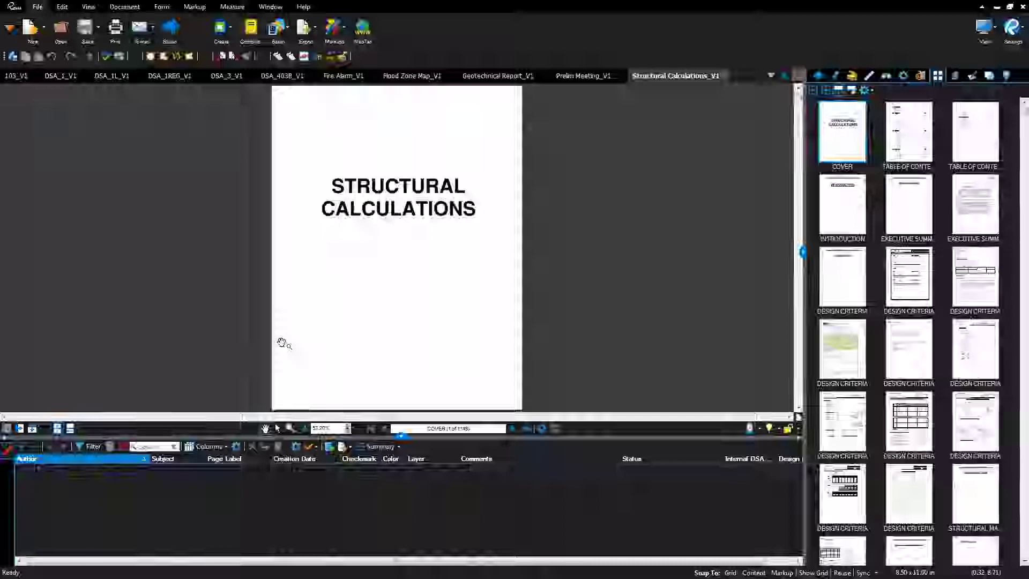
# Close Structural Calculations_V1 and Prelim Meeting_V1, and show the bookmarks of Geotechnical Report_V1
pyautogui.click(725, 76)
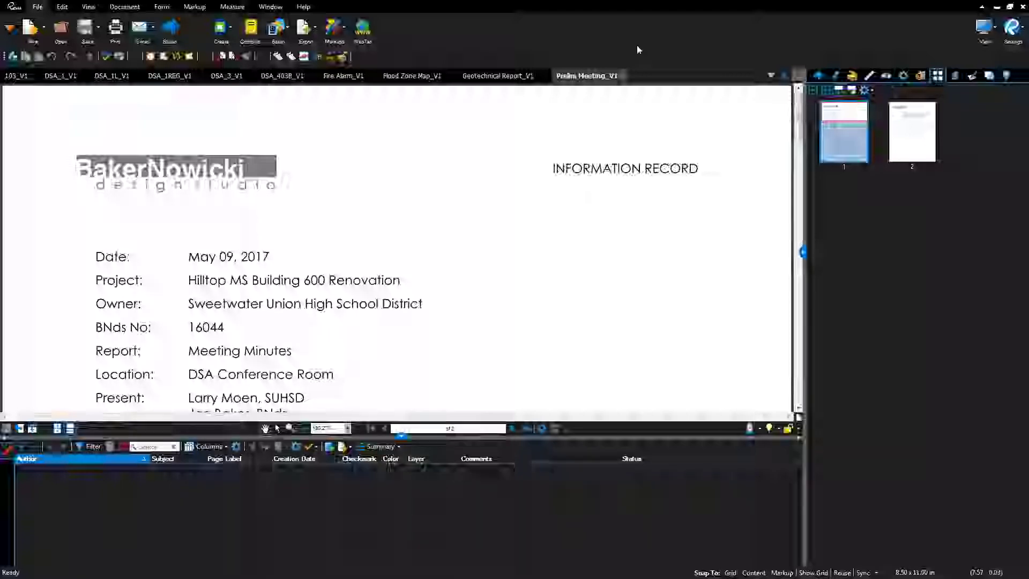
pyautogui.click(625, 77)
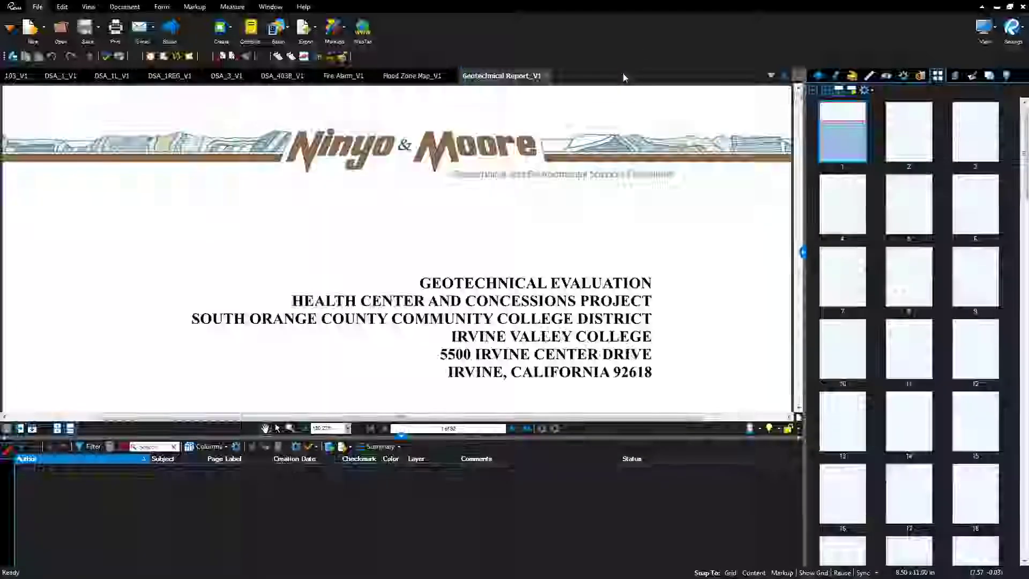
pyautogui.click(837, 77)
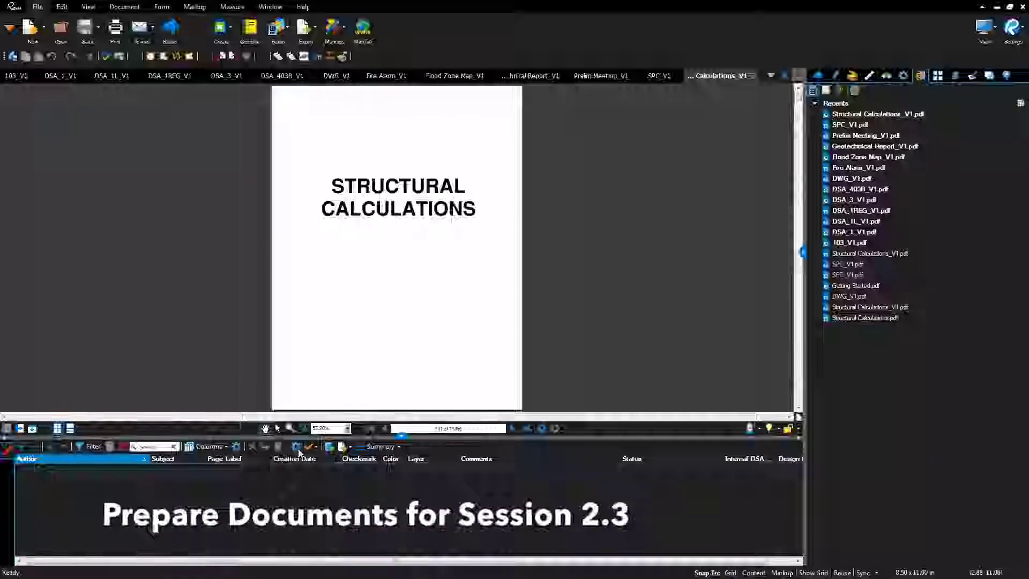
# Apply the DSA Back Check status model to Structural Calculations_V1
pyautogui.click(296, 447)
pyautogui.click(465, 249)
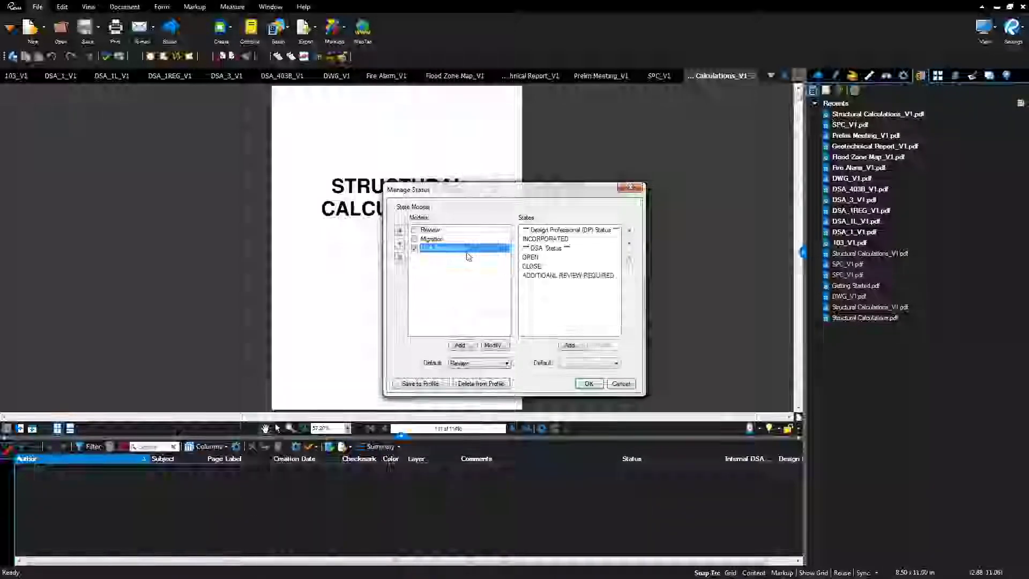
pyautogui.click(589, 384)
# Apply the DSA Back Check status model to SPC_V1
pyautogui.click(660, 76)
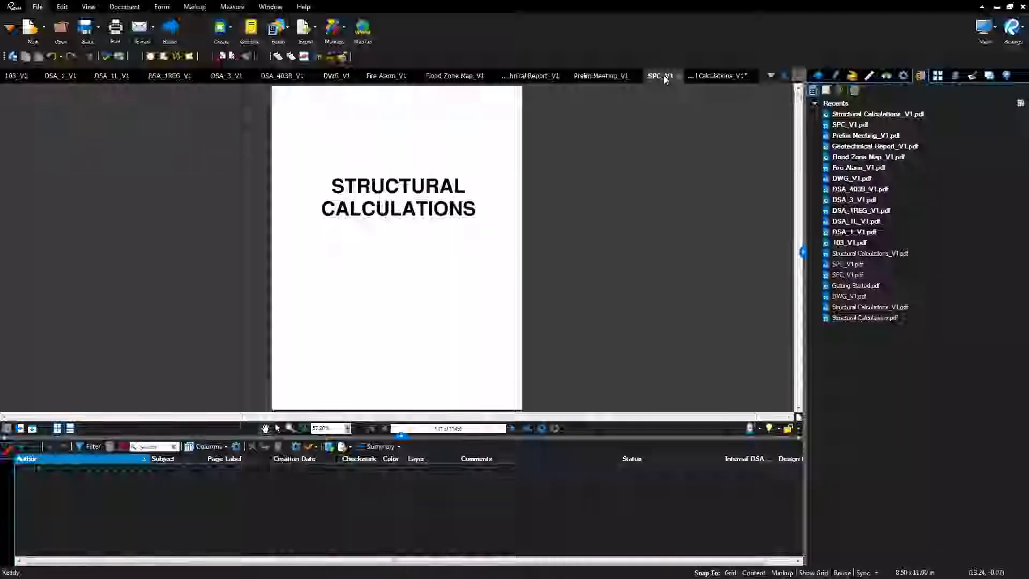
pyautogui.click(302, 449)
pyautogui.click(445, 247)
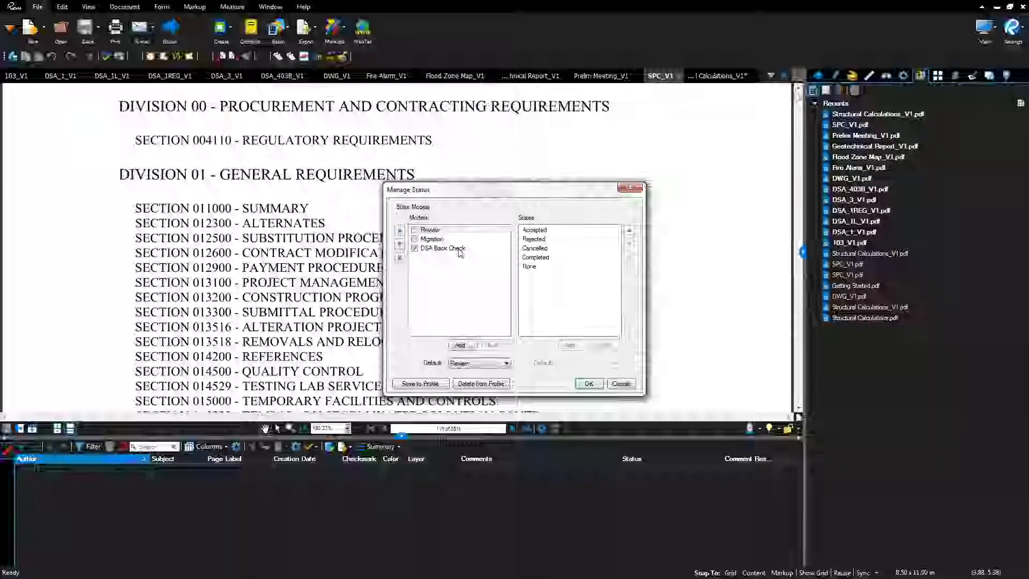
pyautogui.click(588, 383)
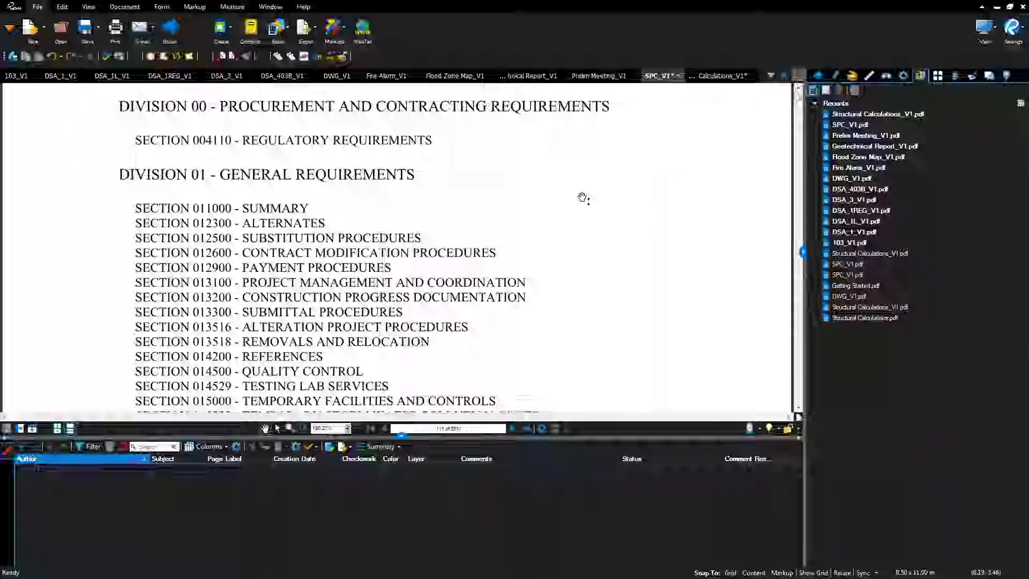
# Remove the QAQC and Submittal Review status models from DSA_403B_V1
pyautogui.click(301, 449)
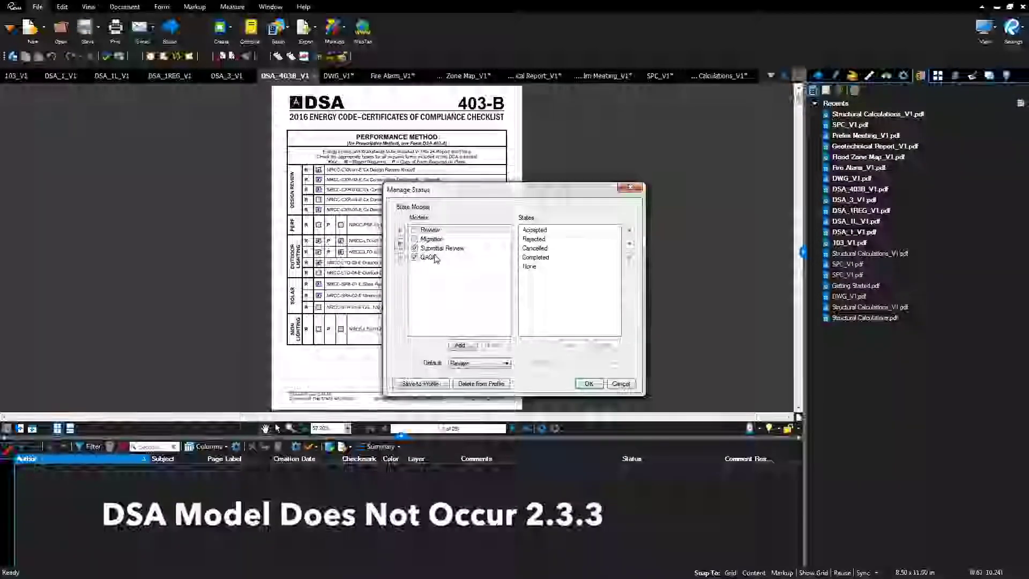
pyautogui.click(437, 258)
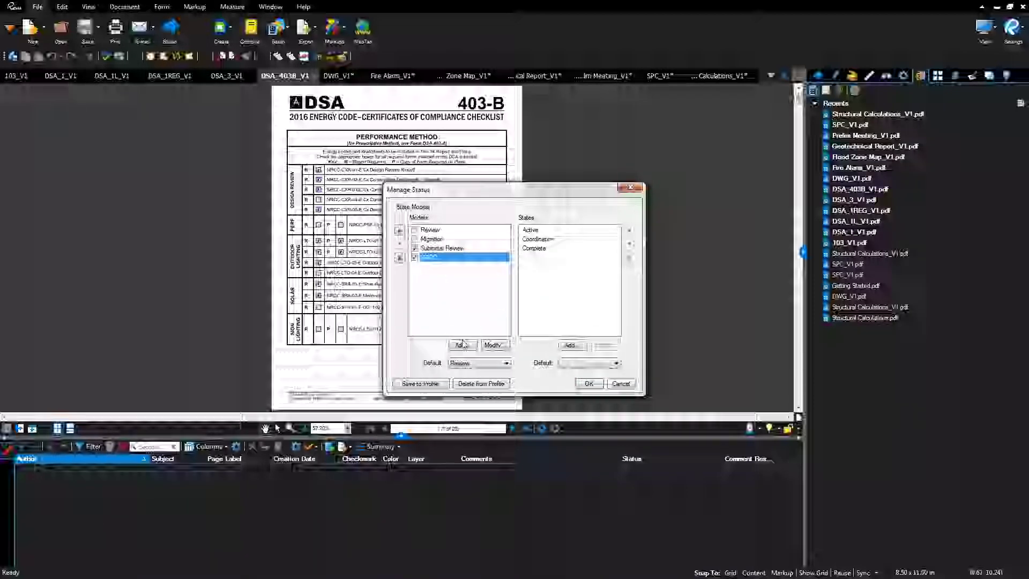
pyautogui.click(399, 258)
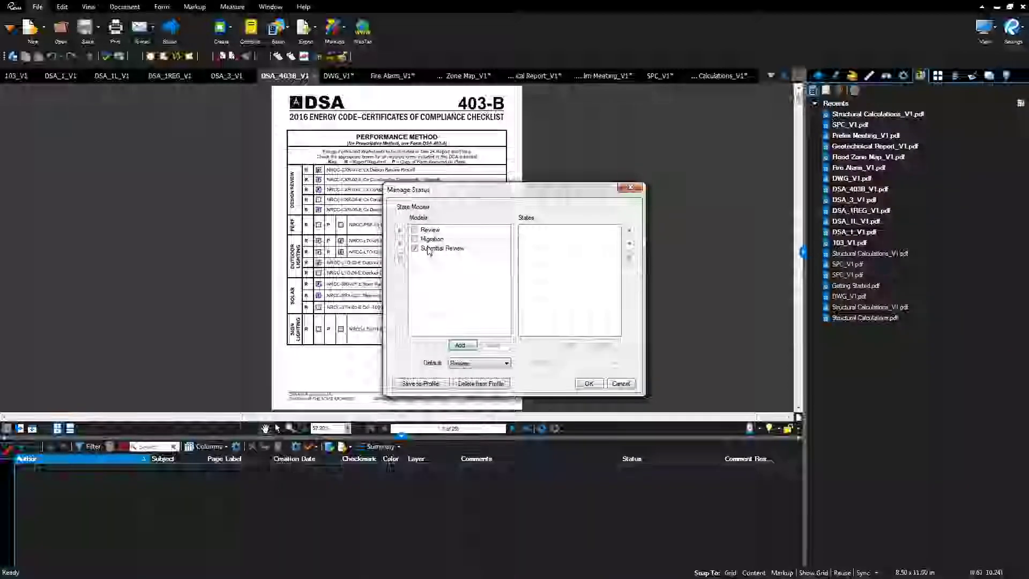
pyautogui.click(429, 249)
pyautogui.press('Delete')
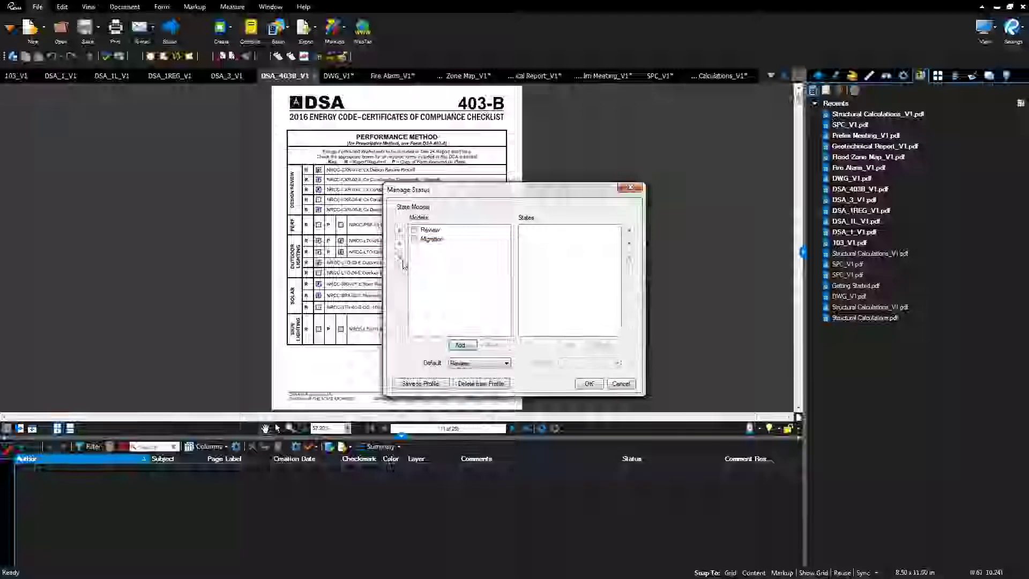
pyautogui.click(589, 384)
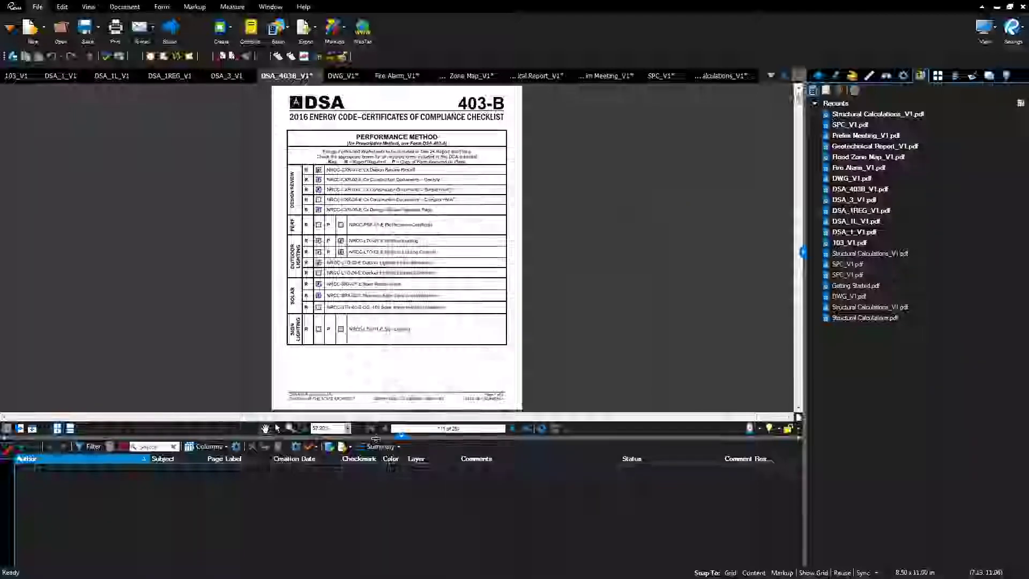
# Apply the DSA Back Check status model to DSA_403B_V1
pyautogui.click(296, 448)
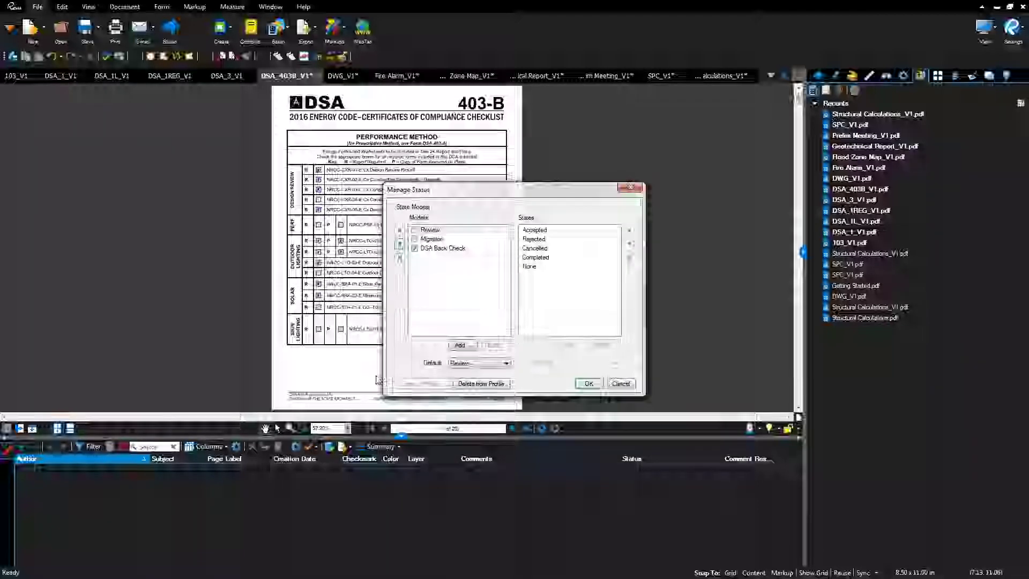
pyautogui.click(453, 249)
pyautogui.click(588, 383)
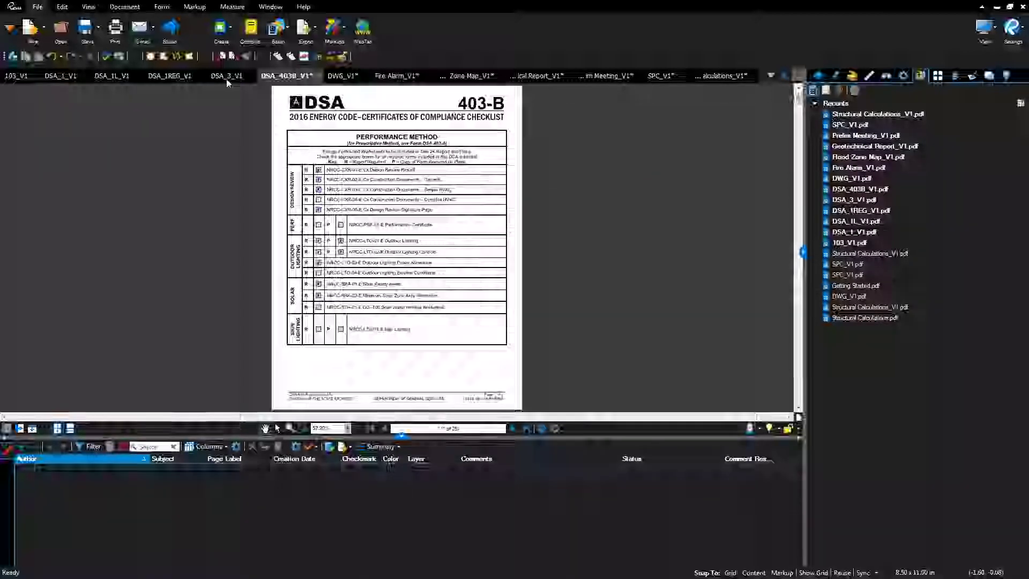
# Apply the DSA Back Check status model to the remaining forms, from DSA_3_V1 through 103_V1
pyautogui.click(227, 75)
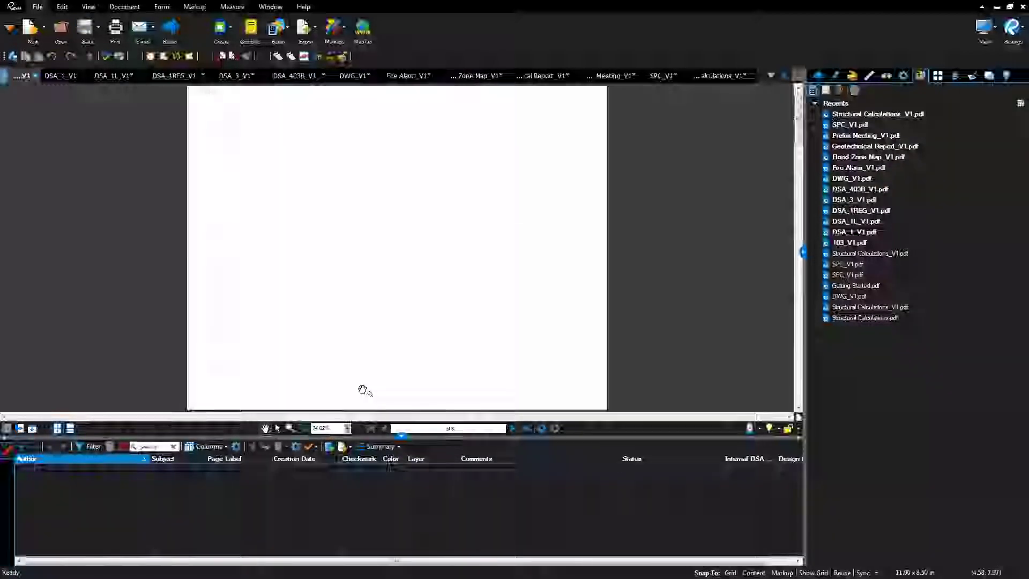
pyautogui.click(295, 452)
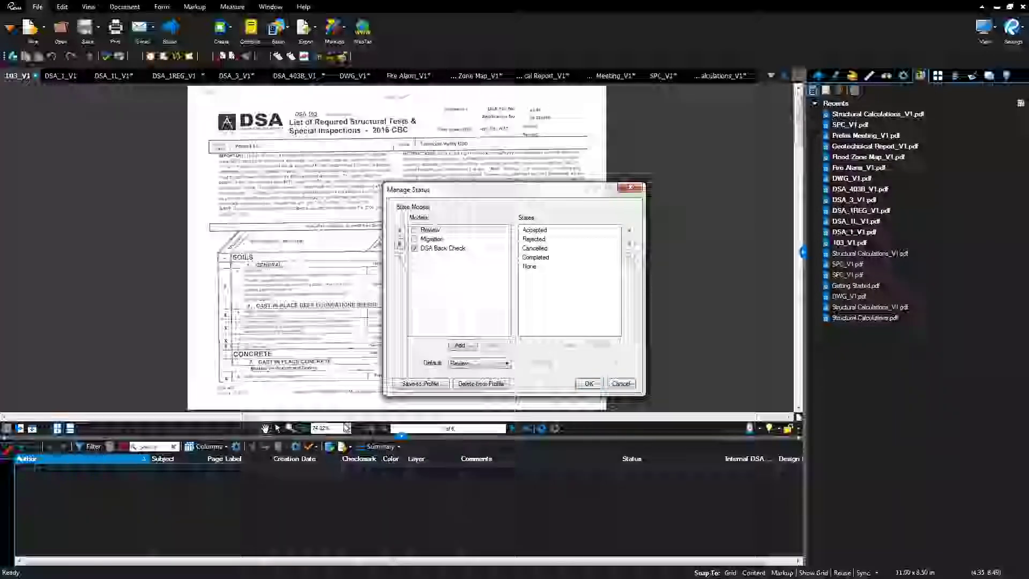
pyautogui.click(453, 248)
pyautogui.click(584, 384)
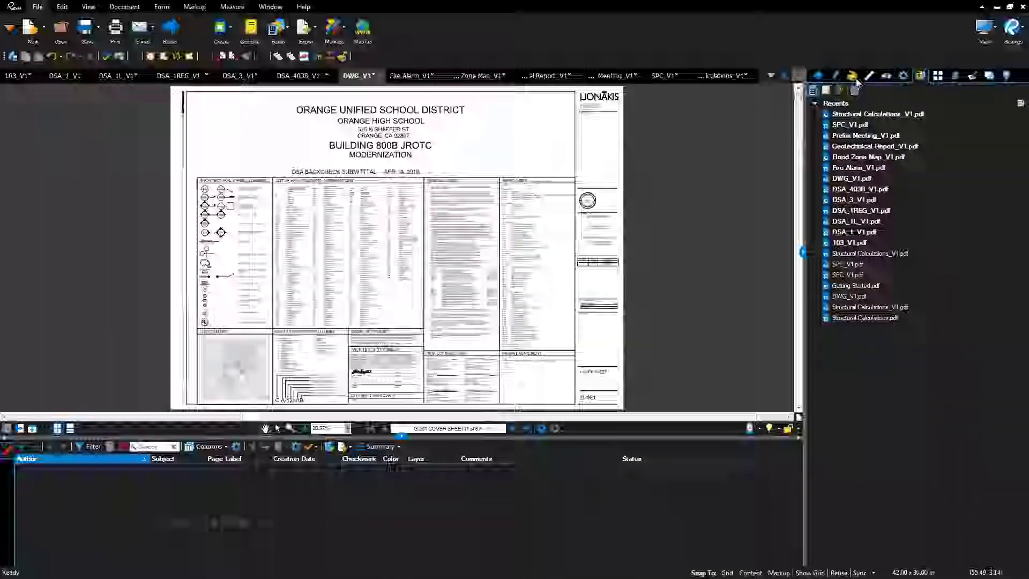
# Place the Voidance of Application typical note beside the title on the DWG_V1 cover sheet, and pick the Notes to DP note
pyautogui.click(852, 76)
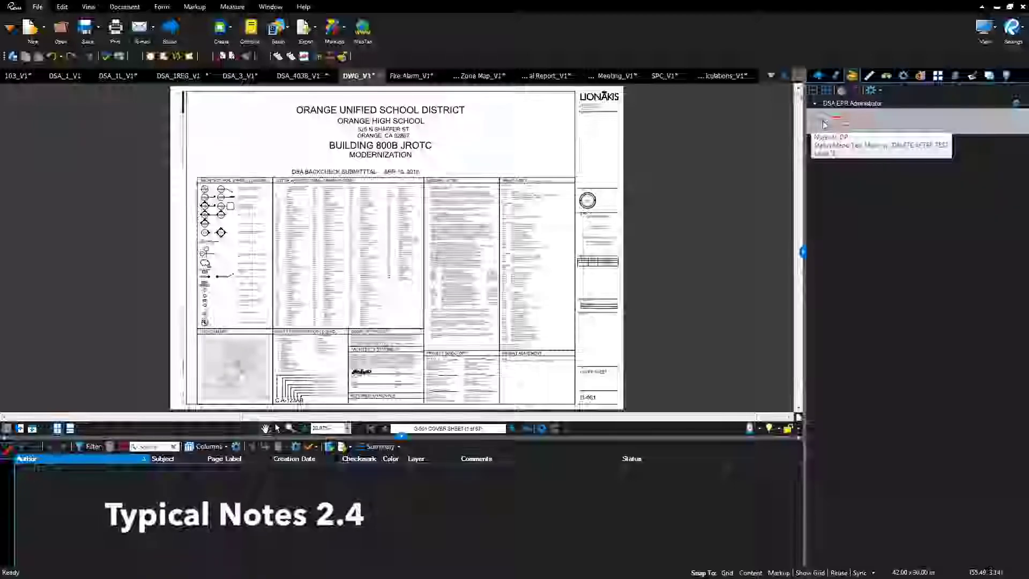
pyautogui.click(842, 121)
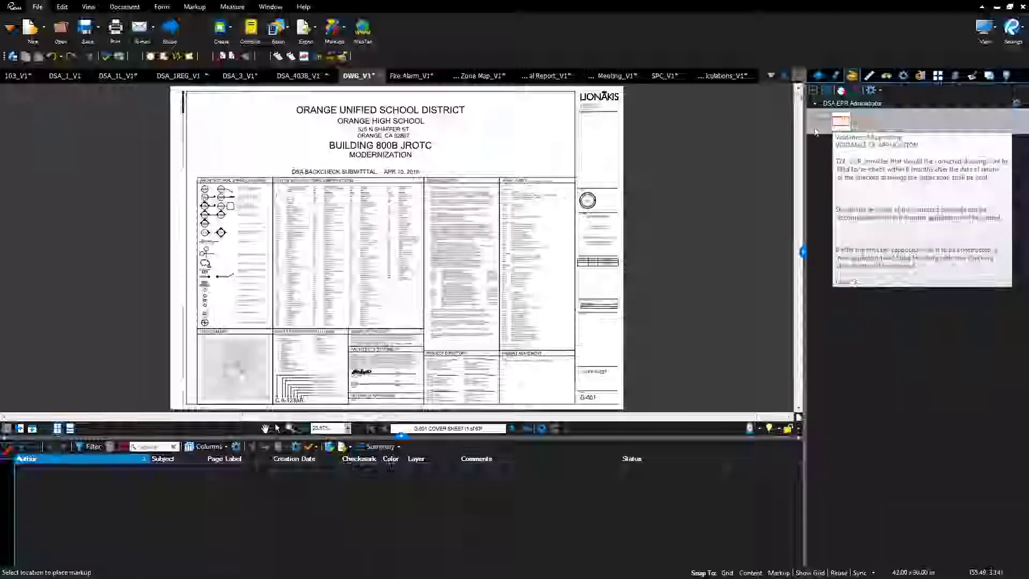
pyautogui.click(526, 127)
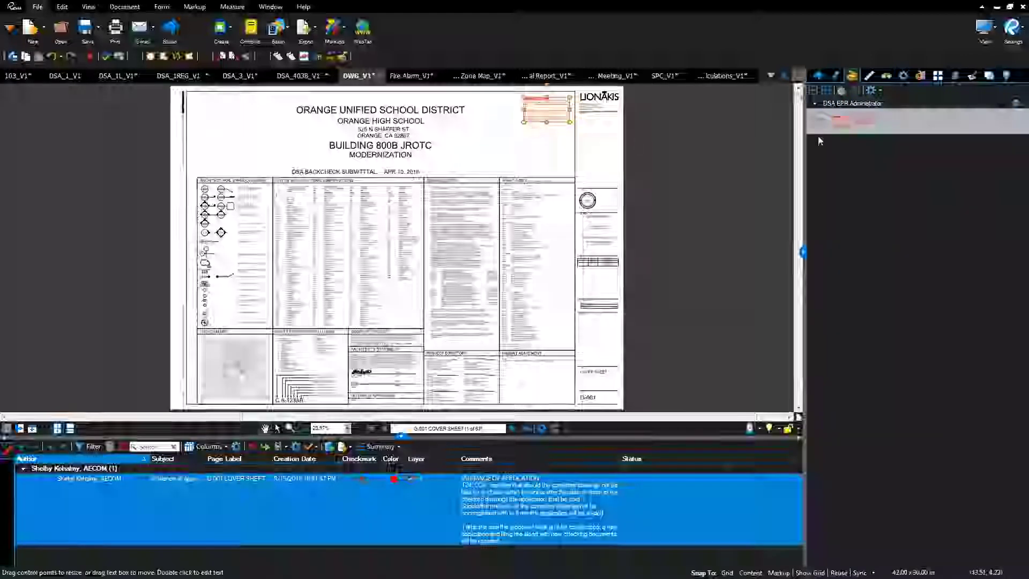
pyautogui.moveTo(865, 127)
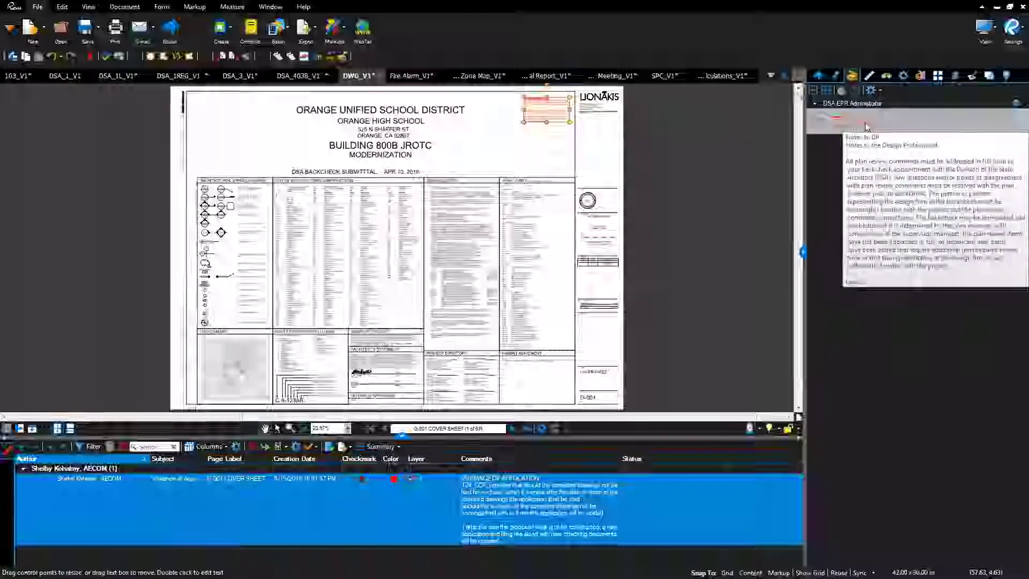
pyautogui.click(866, 127)
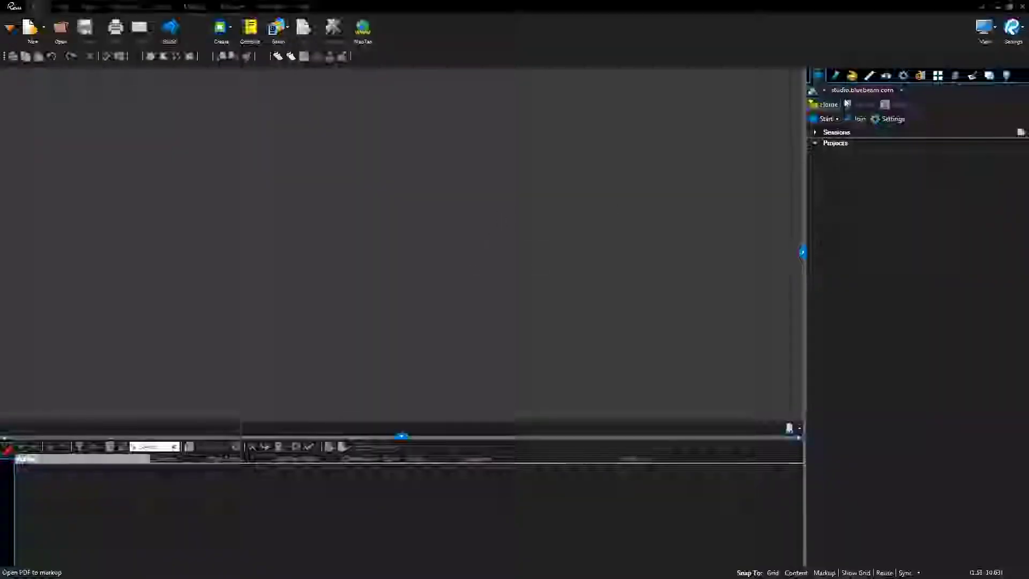
# Create a new Studio project named "00 000000 0 Project Name"
pyautogui.click(826, 110)
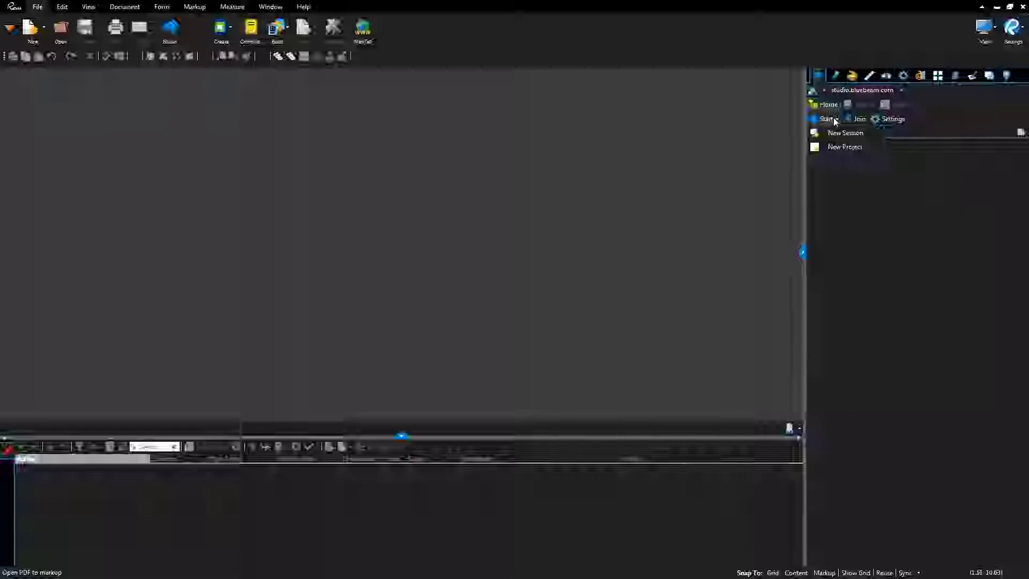
pyautogui.click(834, 145)
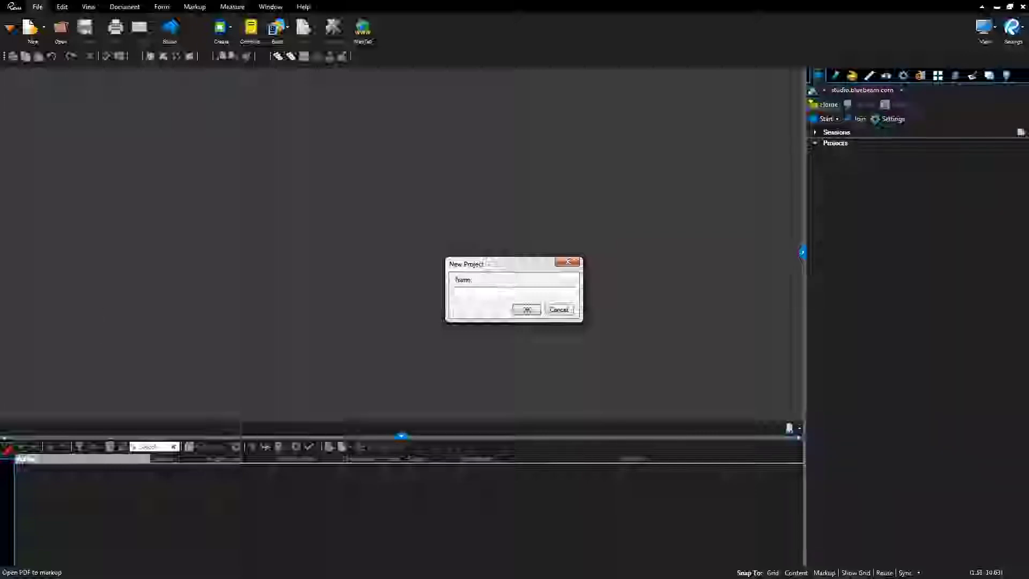
pyautogui.write('00 000000 0 Project Name')
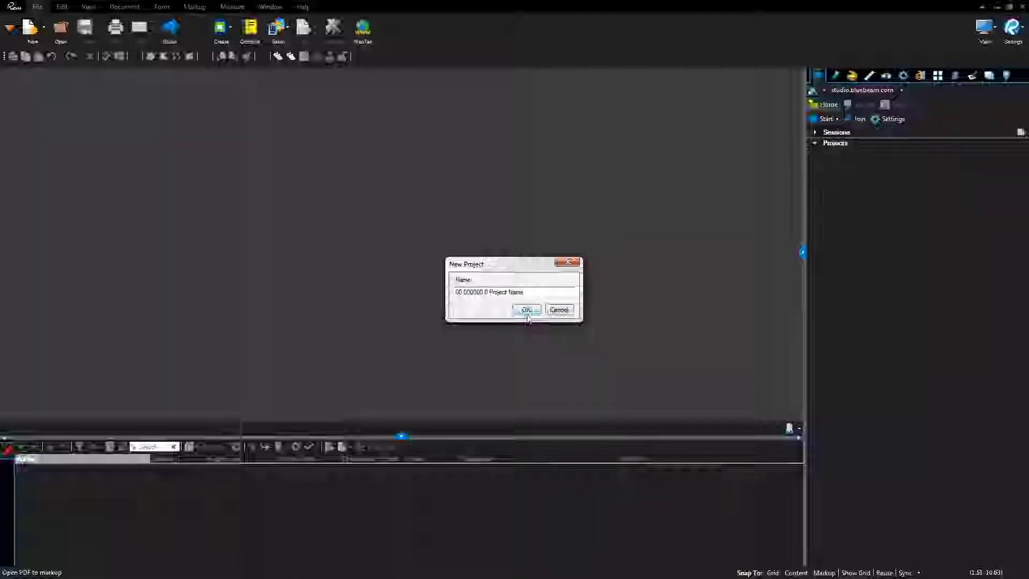
pyautogui.click(527, 310)
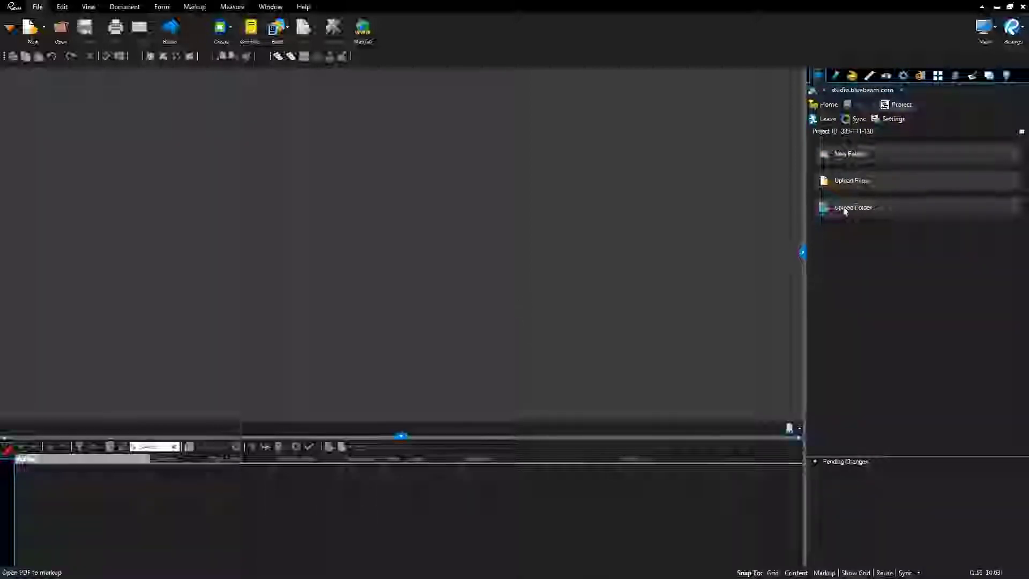
# Upload the 0-Increments folder from the Bluebeam Project Template folder into the new project
pyautogui.click(877, 209)
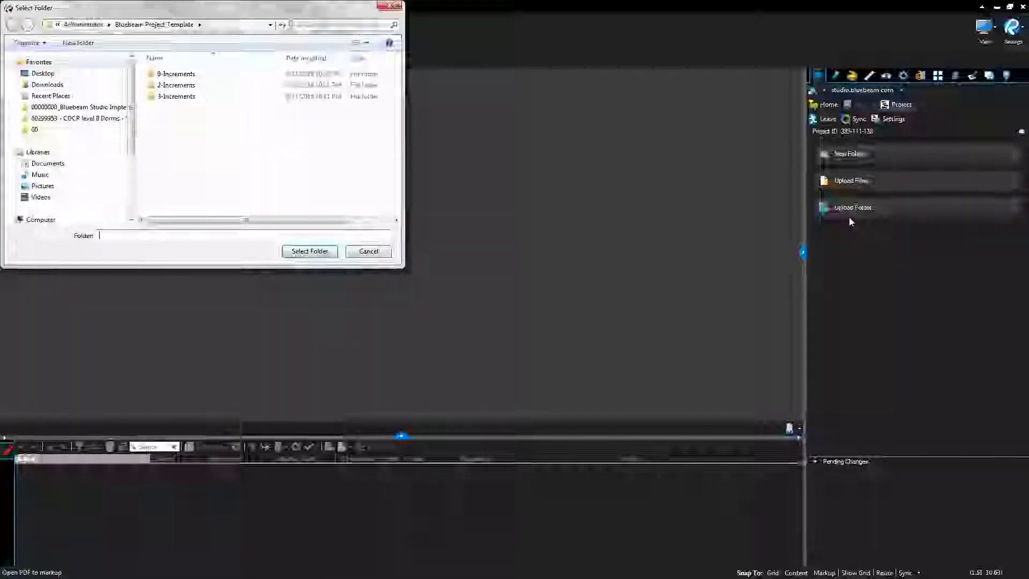
pyautogui.moveTo(404, 268); pyautogui.dragTo(576, 310)
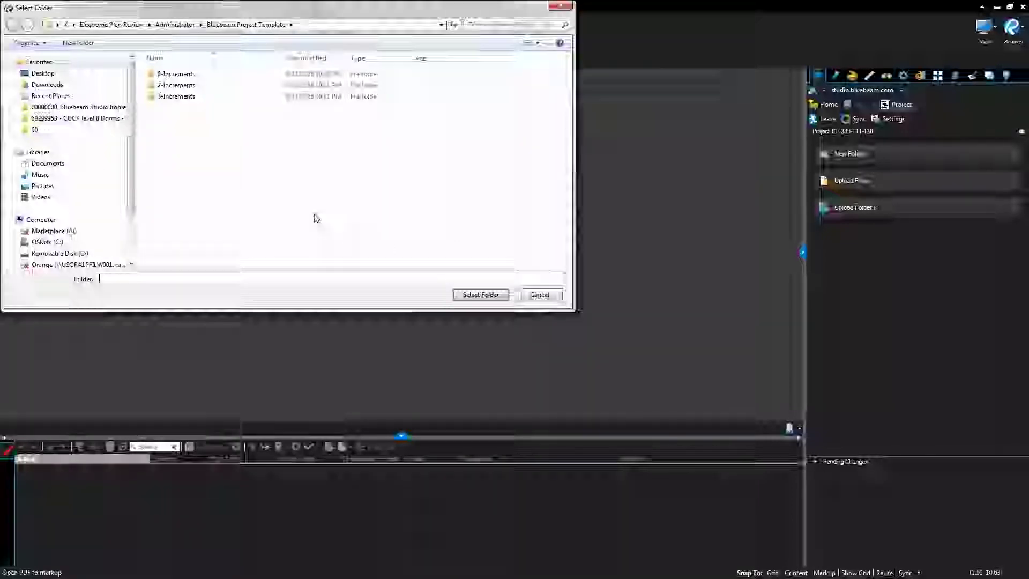
pyautogui.click(193, 76)
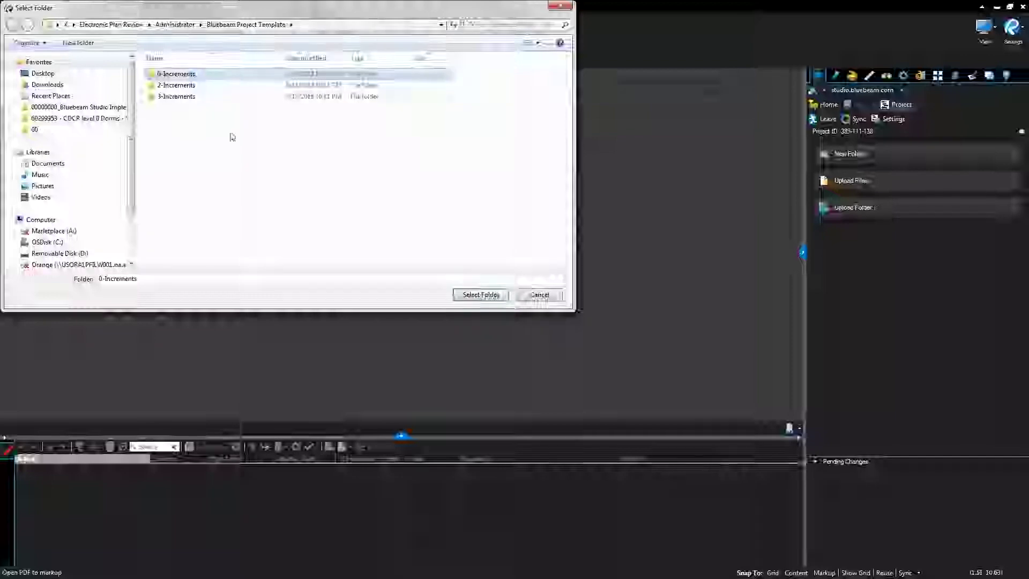
pyautogui.click(475, 296)
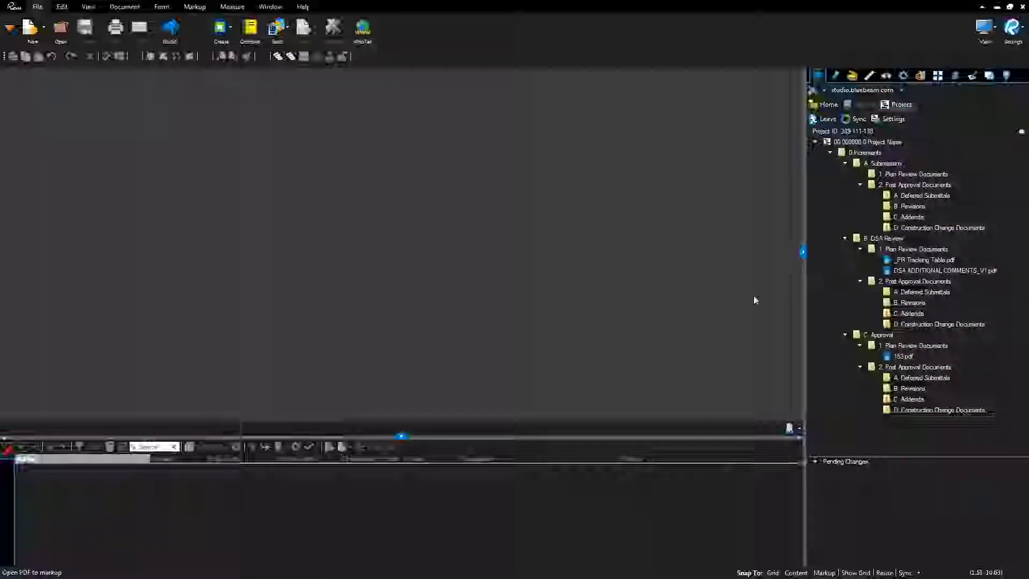
# Add the DSA Direct Employees group to the permissions in the project settings
pyautogui.click(885, 121)
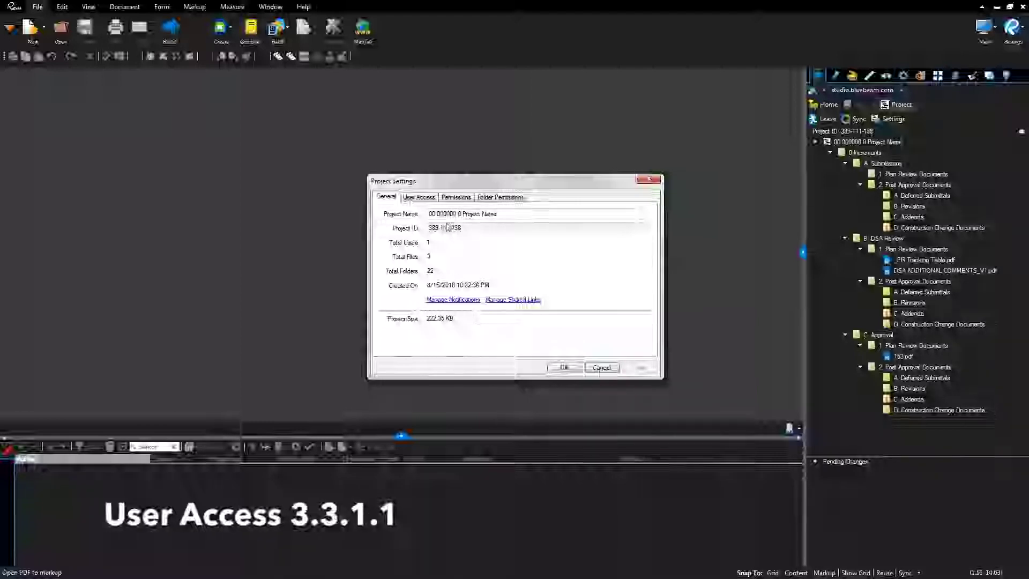
pyautogui.click(419, 197)
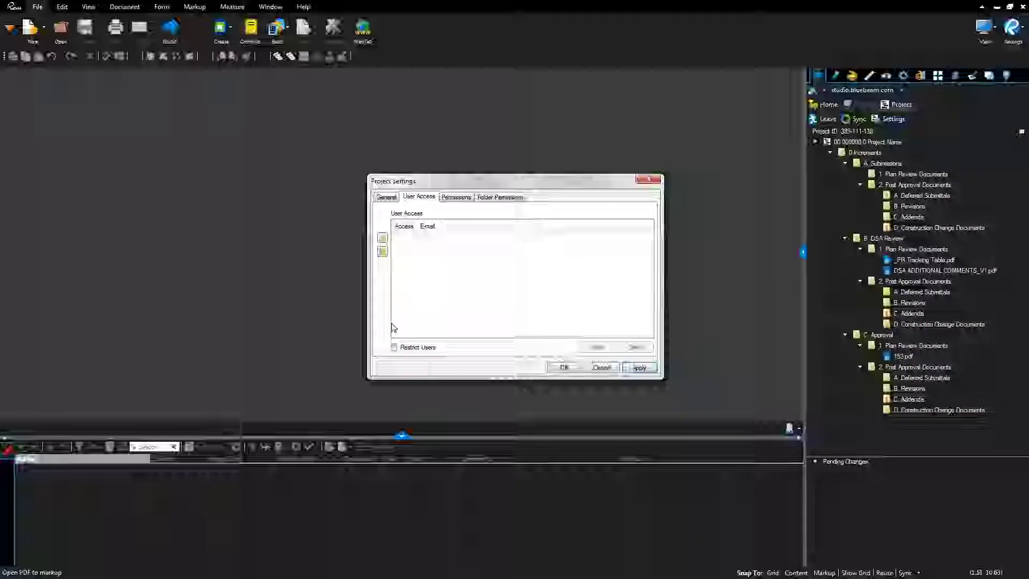
pyautogui.click(457, 196)
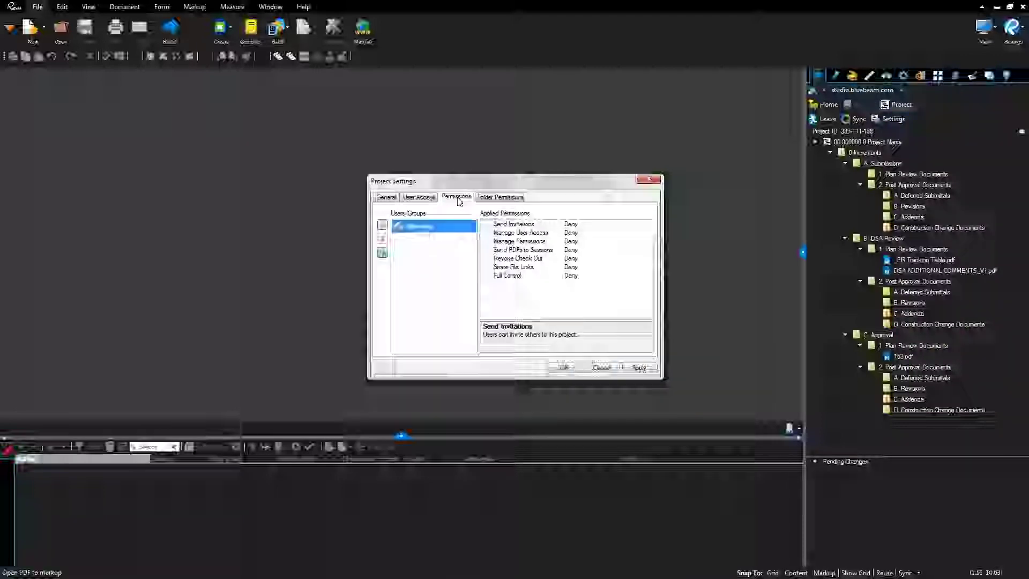
pyautogui.click(382, 226)
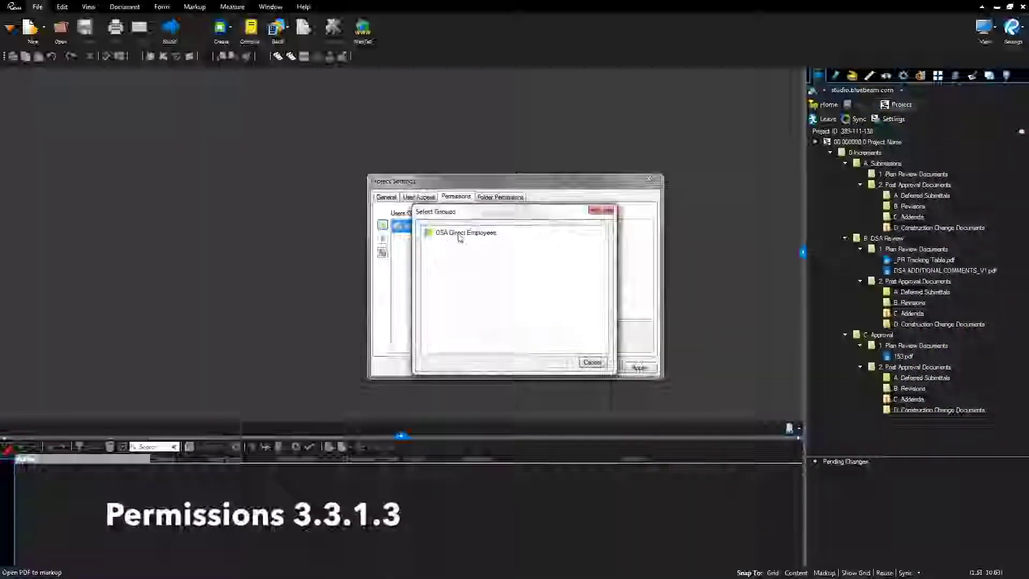
pyautogui.click(559, 362)
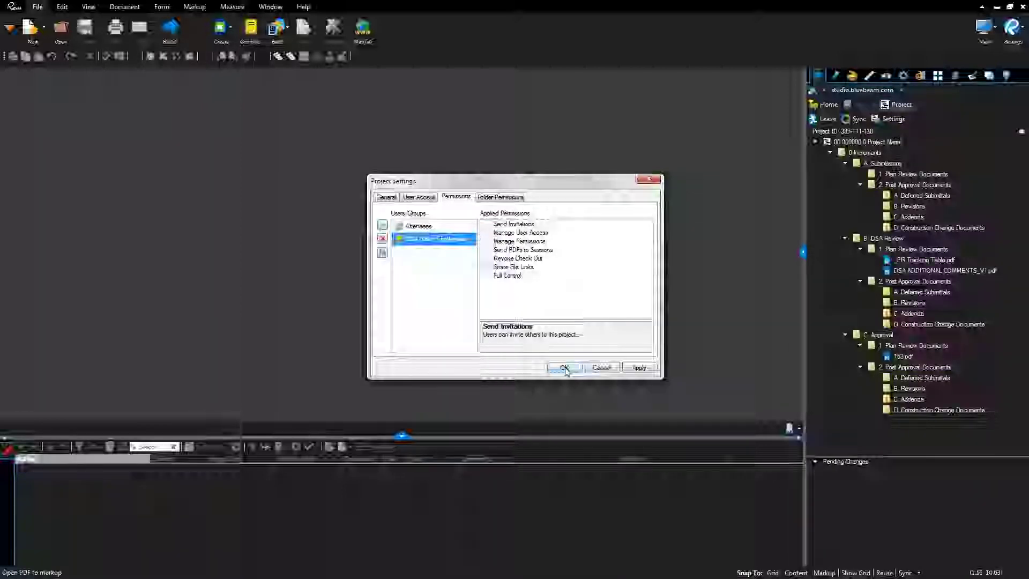
# Set the Send Invitations permission to Allow for the Attendees group
pyautogui.click(424, 226)
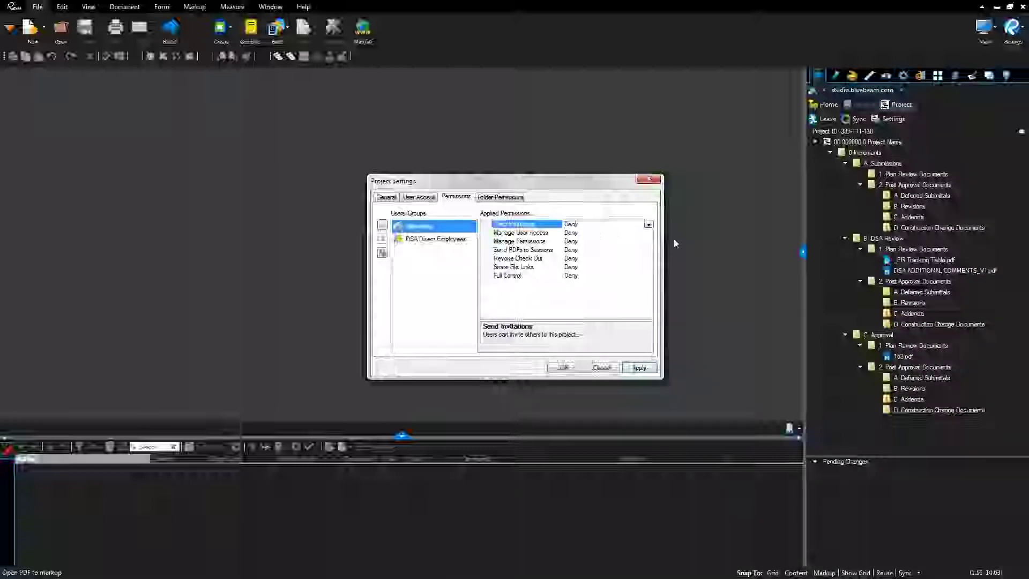
pyautogui.click(575, 224)
pyautogui.click(571, 242)
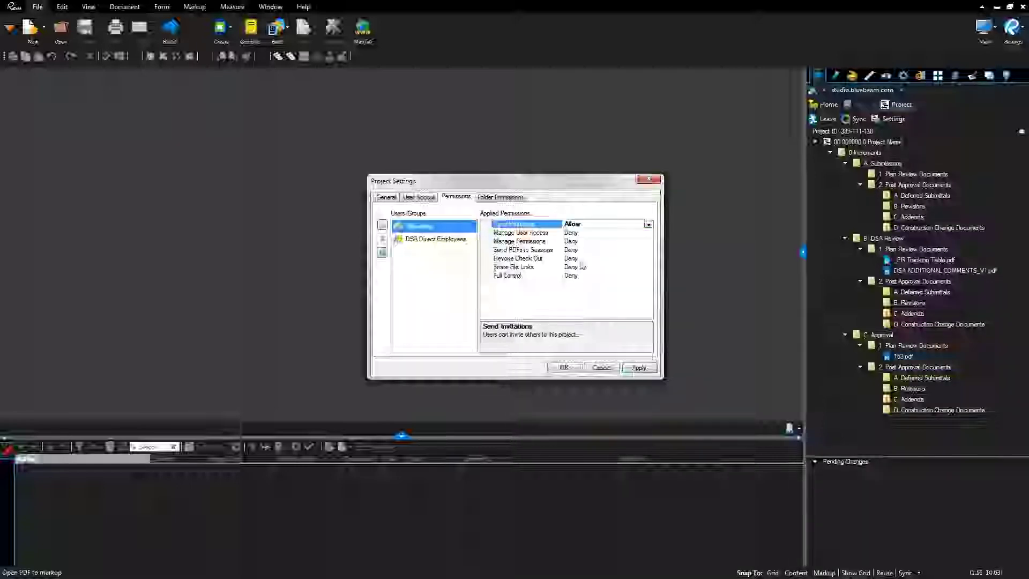
# For the DSA Direct Employees group, set Send Invitations to Allow and Manage User Access to Deny
pyautogui.click(452, 242)
pyautogui.click(595, 225)
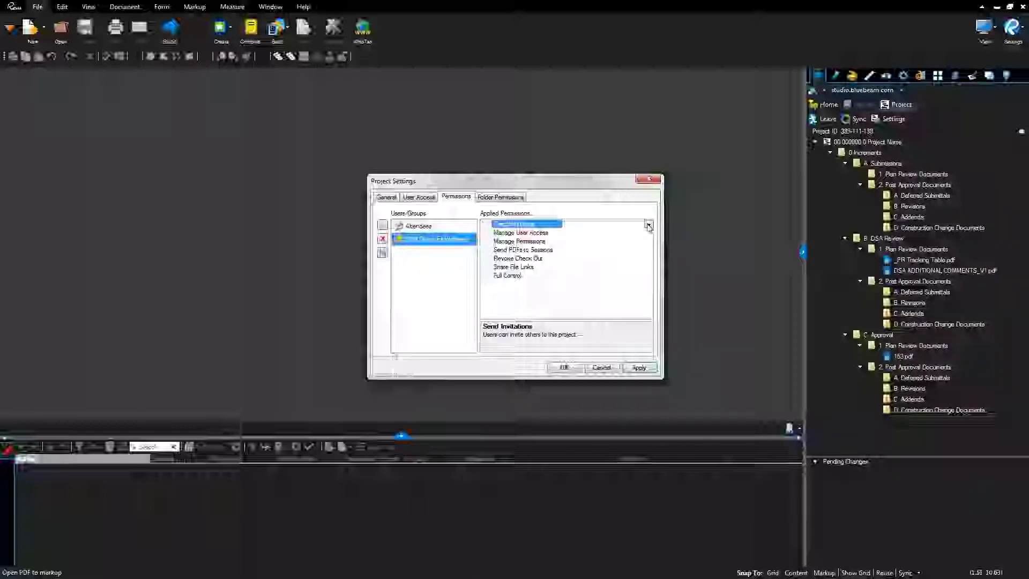
pyautogui.click(649, 225)
pyautogui.click(610, 237)
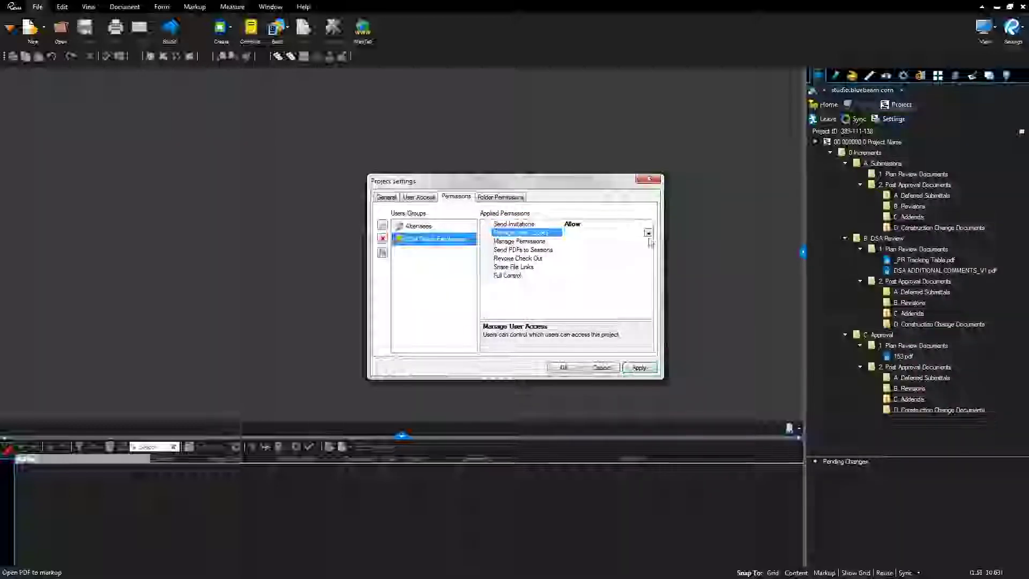
pyautogui.click(648, 234)
pyautogui.click(612, 257)
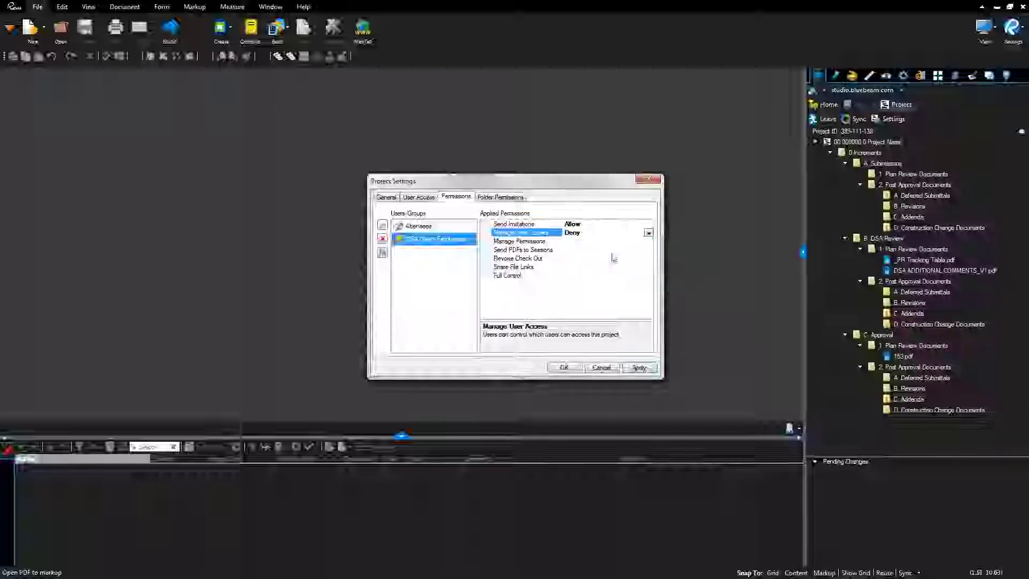
# Set Manage Permissions to Deny and Send PDFs to Sessions to Allow for DSA Direct Employees
pyautogui.click(644, 241)
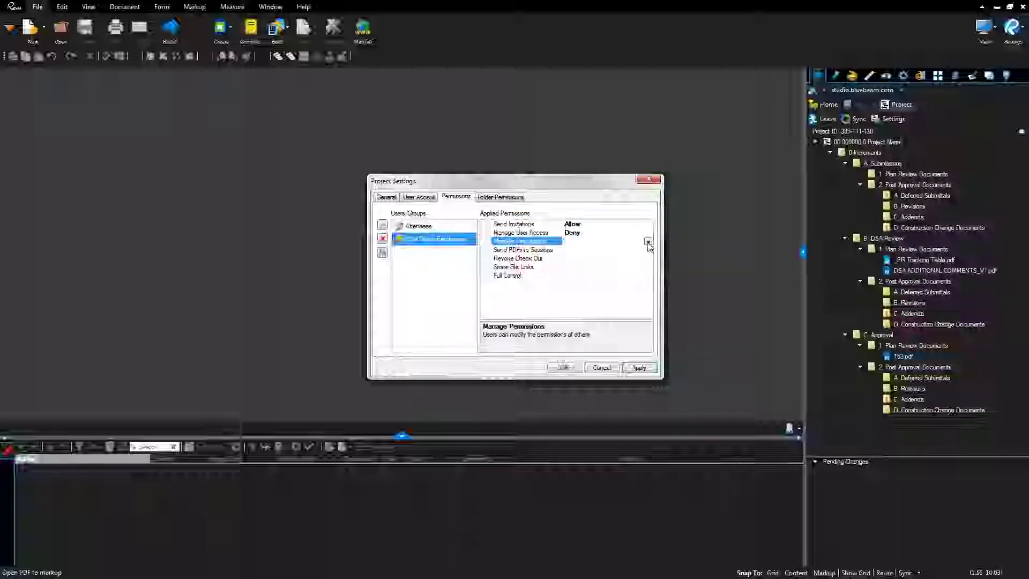
pyautogui.click(648, 242)
pyautogui.click(638, 259)
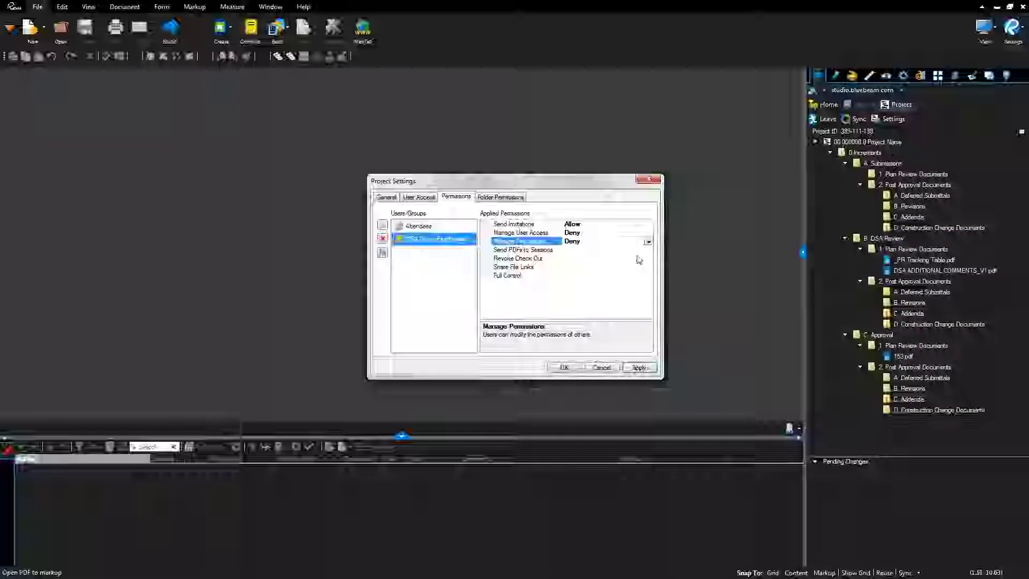
pyautogui.click(649, 250)
pyautogui.click(648, 250)
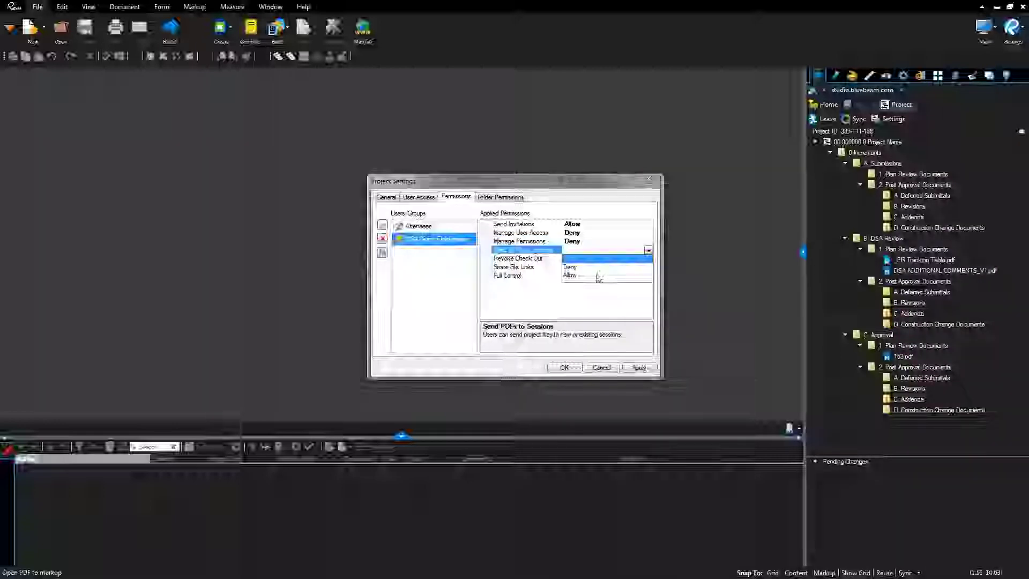
pyautogui.click(598, 277)
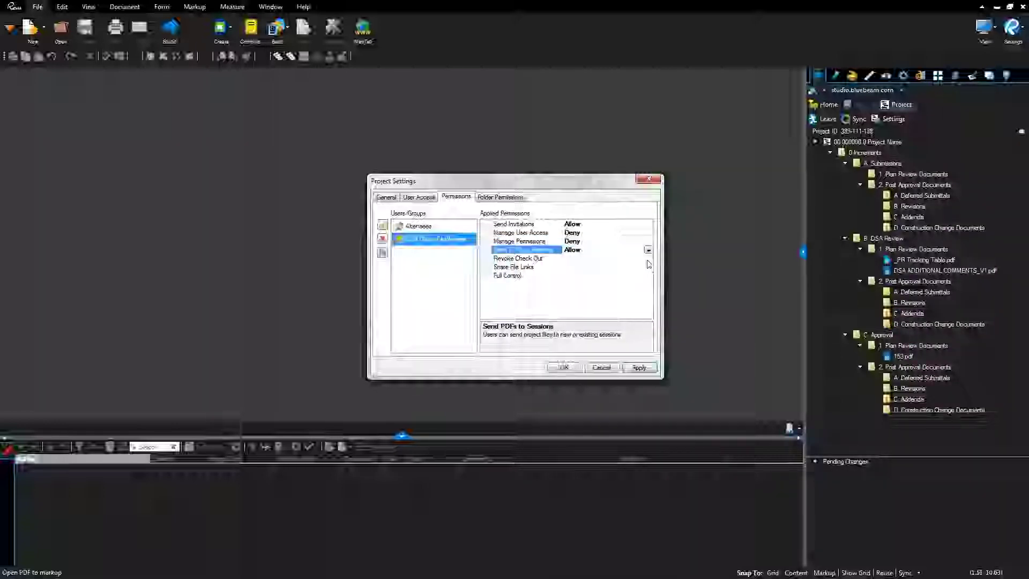
# Set Revoke Check Out, Share File Links and Full Control to Deny for DSA Direct Employees and apply the permissions
pyautogui.click(648, 259)
pyautogui.click(648, 259)
pyautogui.click(590, 288)
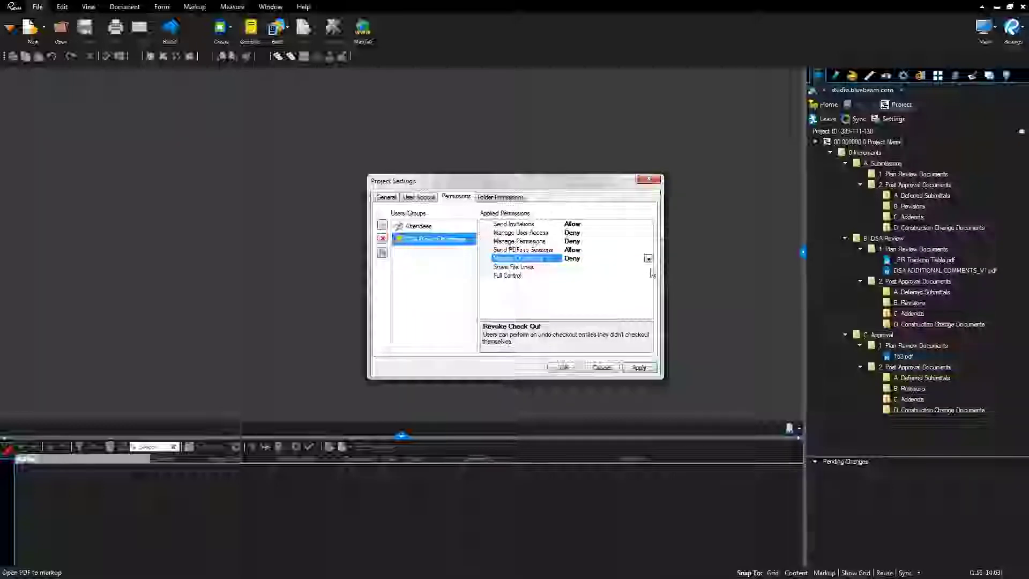
pyautogui.click(648, 268)
pyautogui.click(648, 268)
pyautogui.click(641, 288)
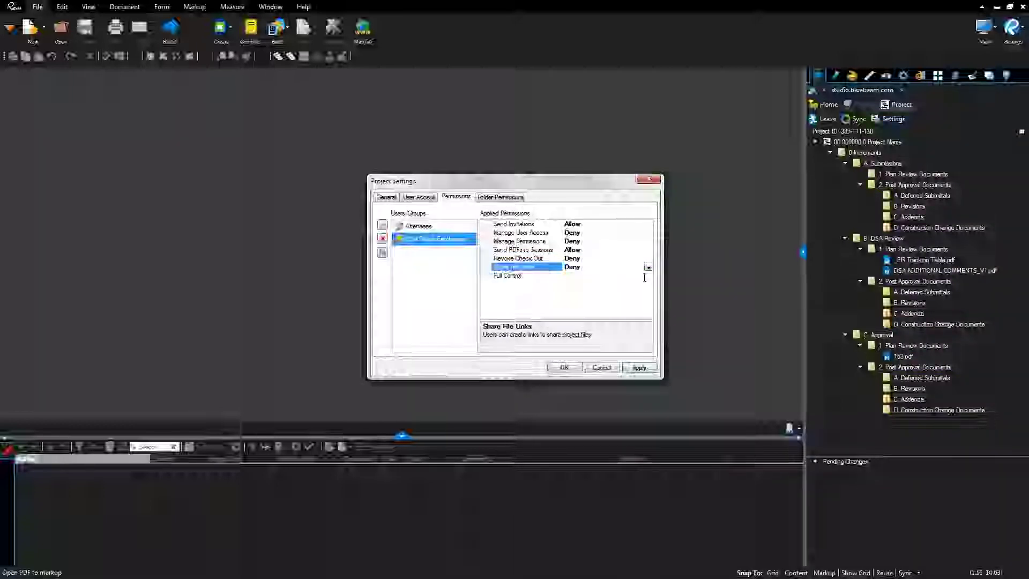
pyautogui.click(649, 276)
pyautogui.click(619, 307)
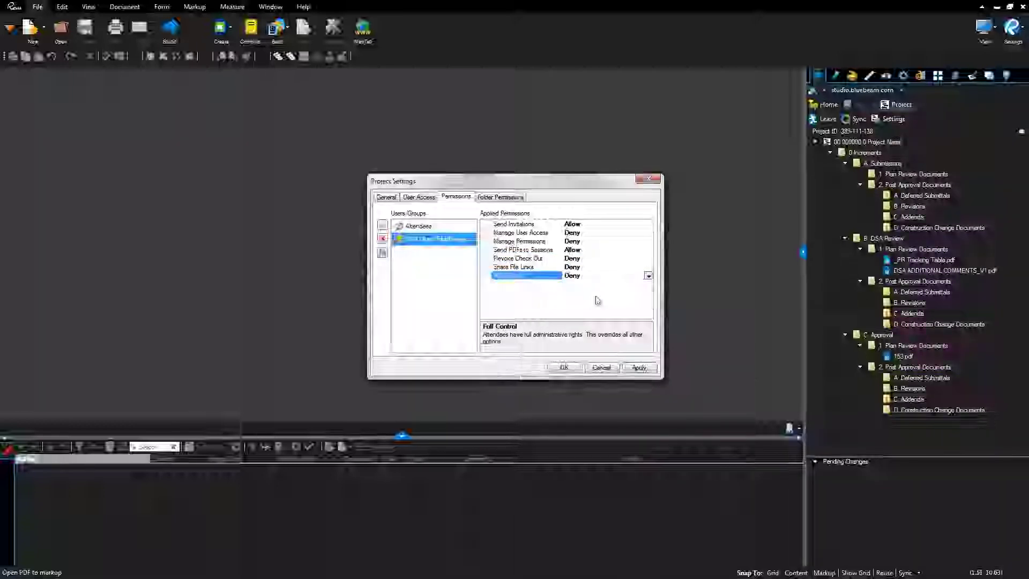
pyautogui.click(640, 368)
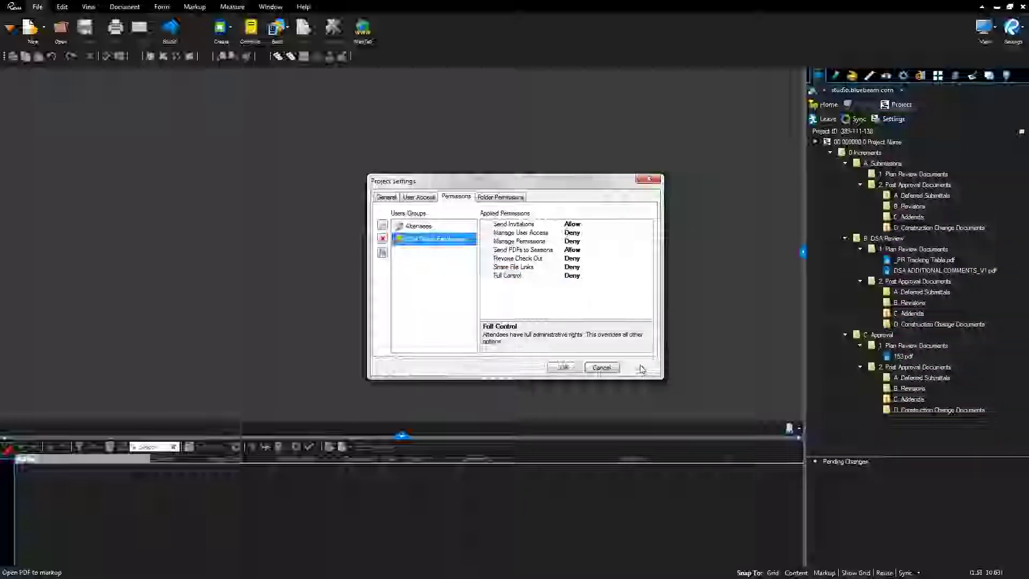
# Add the DSA Direct Employees group to the project's folder permissions
pyautogui.click(486, 199)
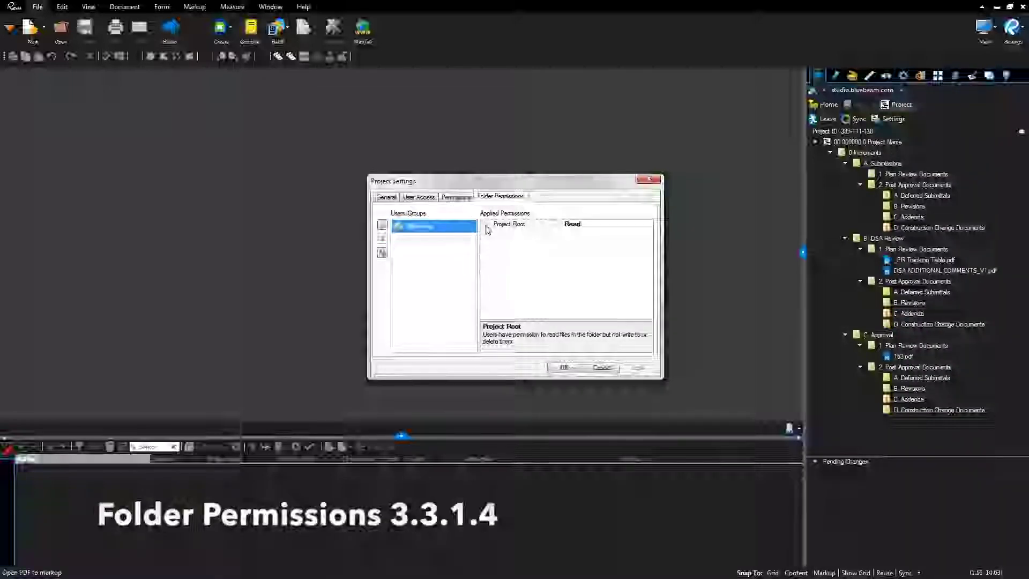
pyautogui.click(487, 227)
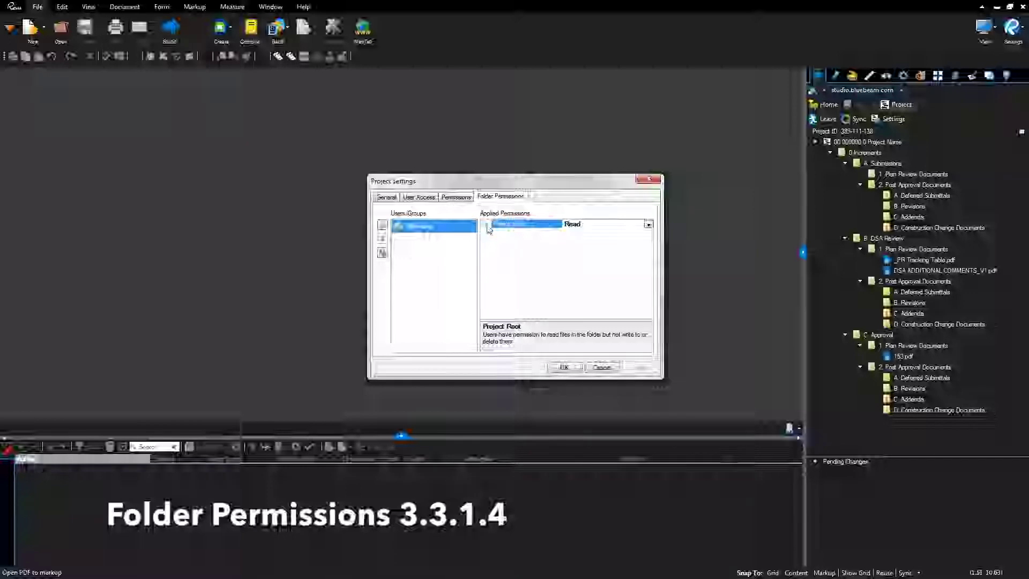
pyautogui.click(382, 238)
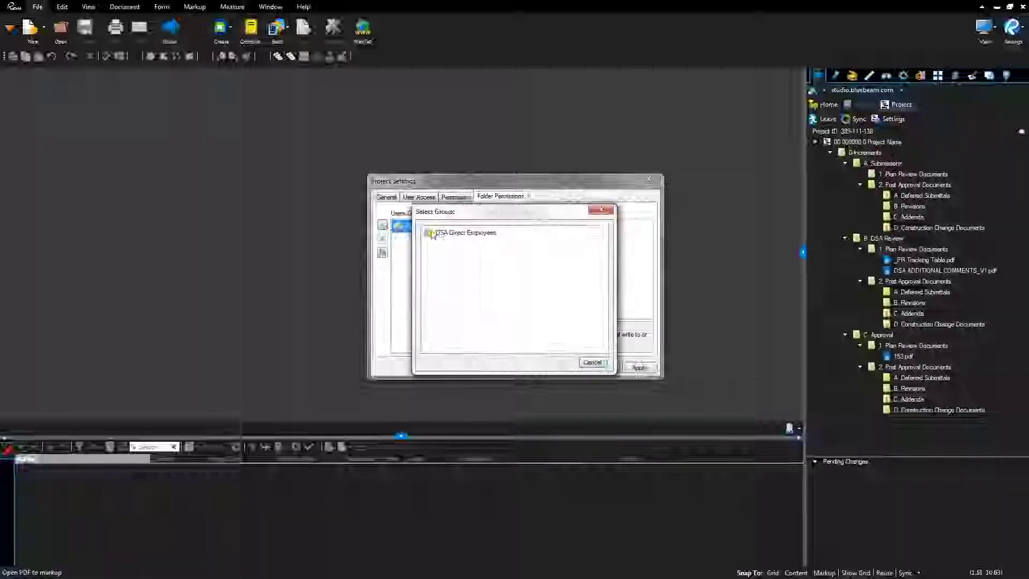
pyautogui.click(560, 362)
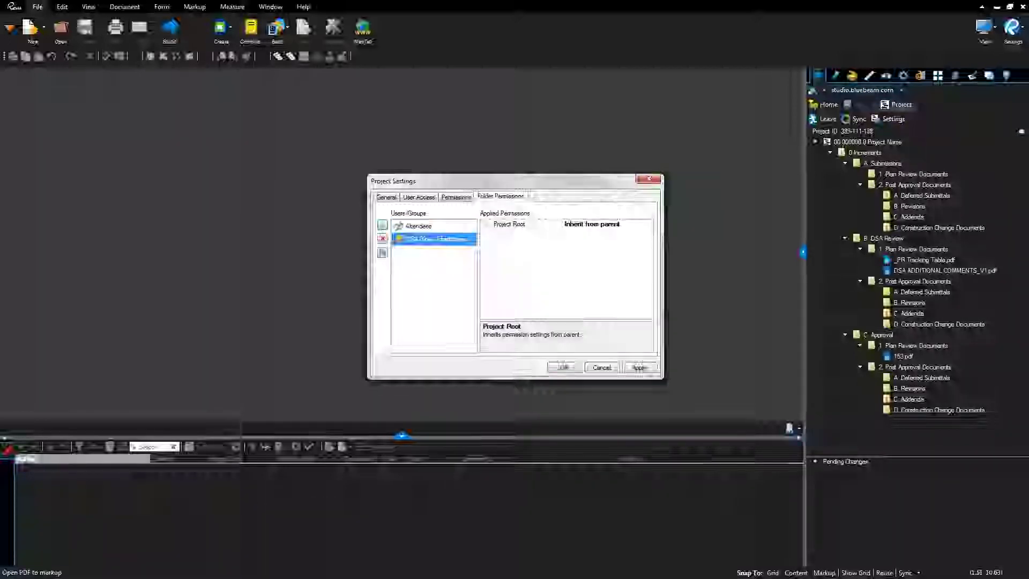
pyautogui.click(640, 368)
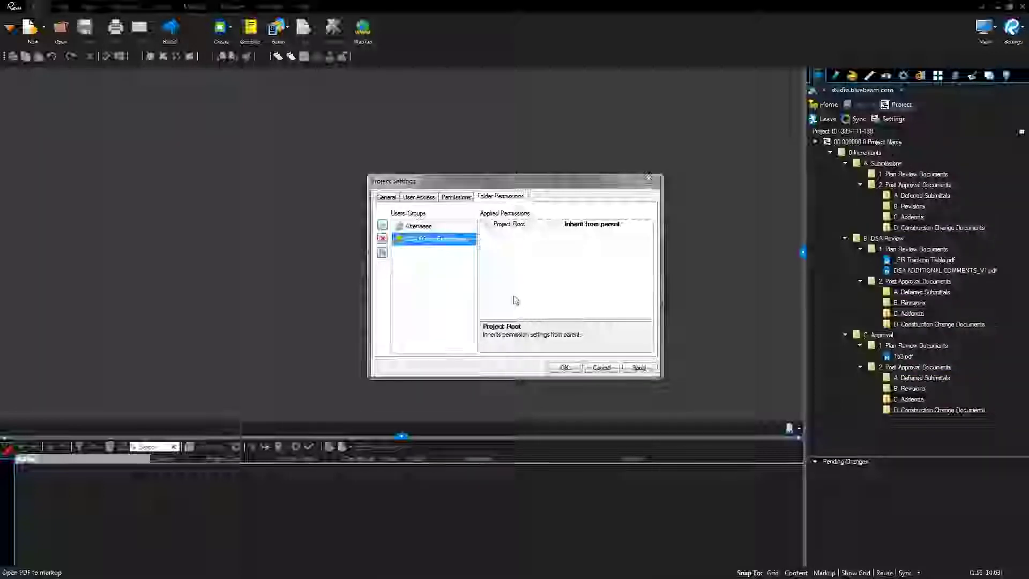
# For DSA Direct Employees, set the B. DSA Review and A. Submissions folders under 0-Increments to Read / Write / Delete
pyautogui.click(487, 226)
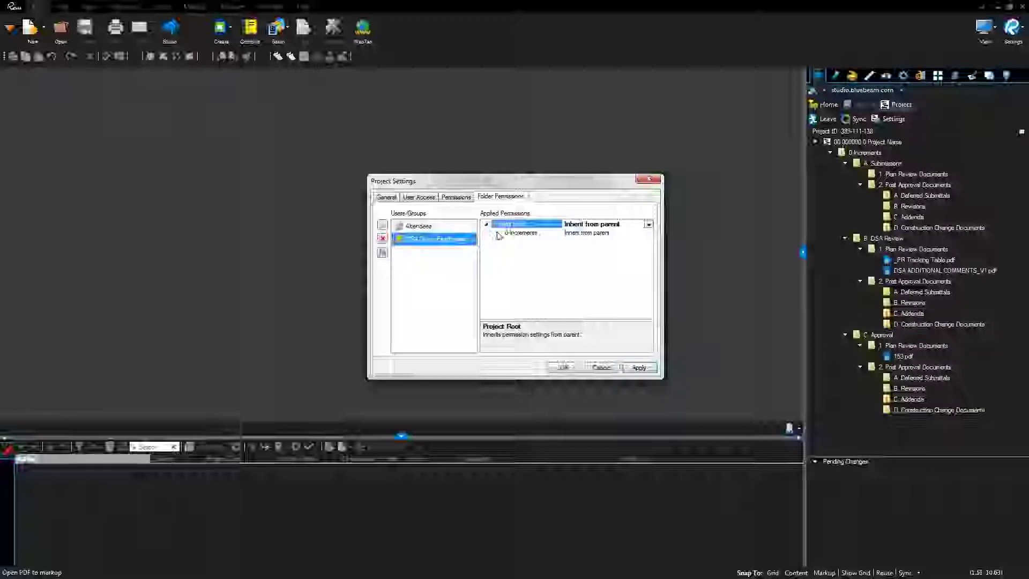
pyautogui.click(497, 233)
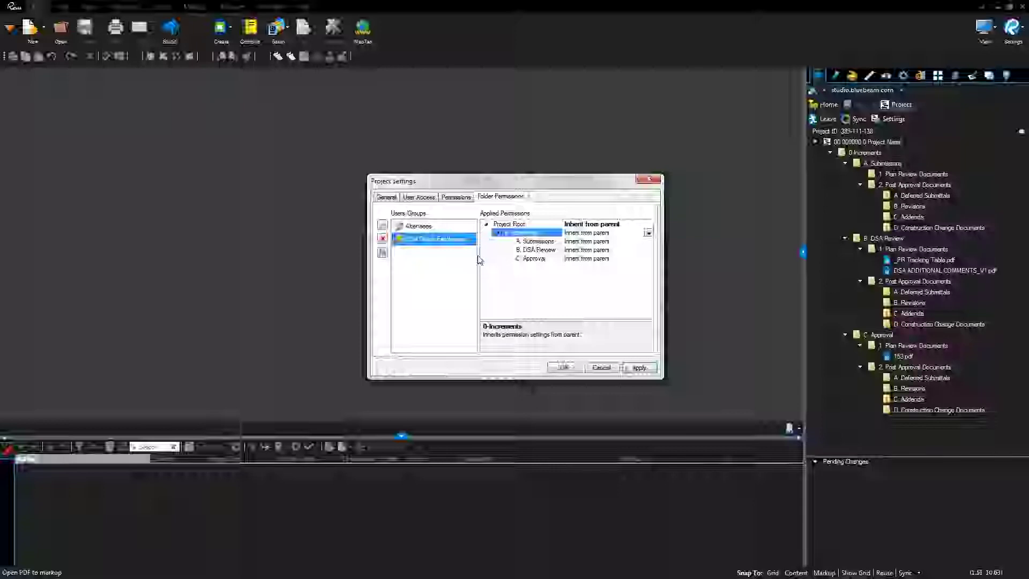
pyautogui.click(646, 251)
pyautogui.click(649, 252)
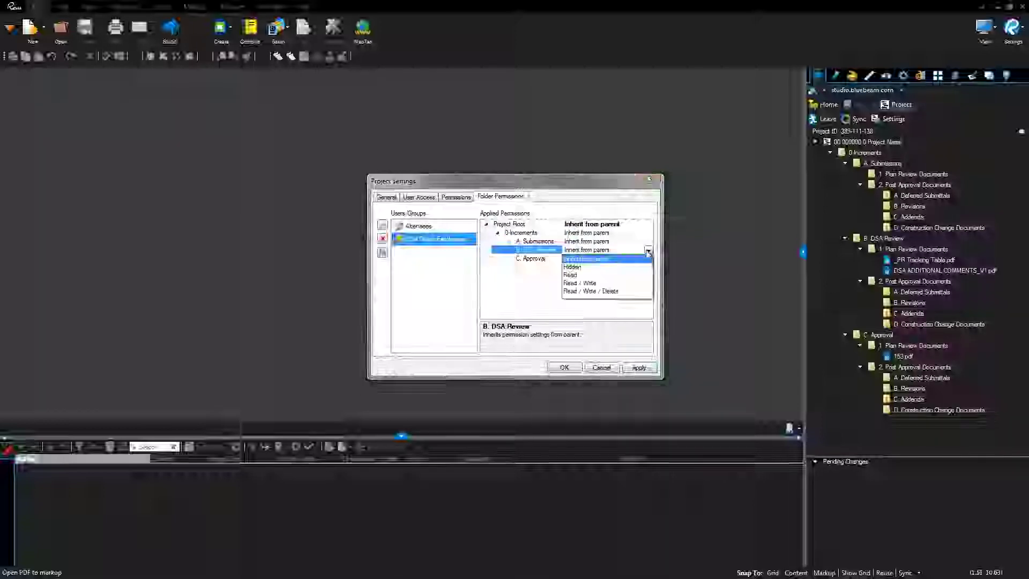
pyautogui.click(612, 290)
pyautogui.click(590, 241)
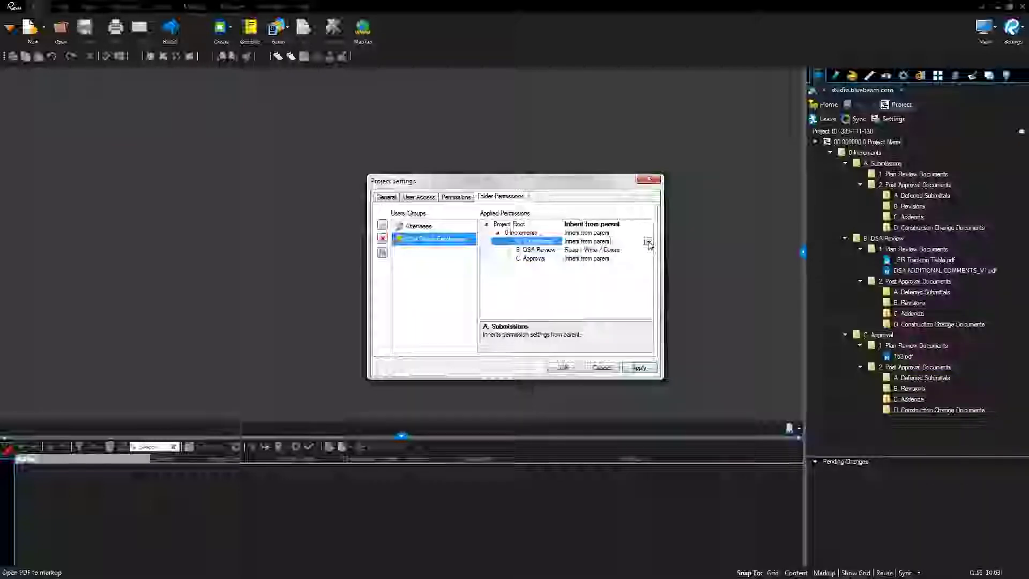
pyautogui.click(648, 241)
pyautogui.click(627, 285)
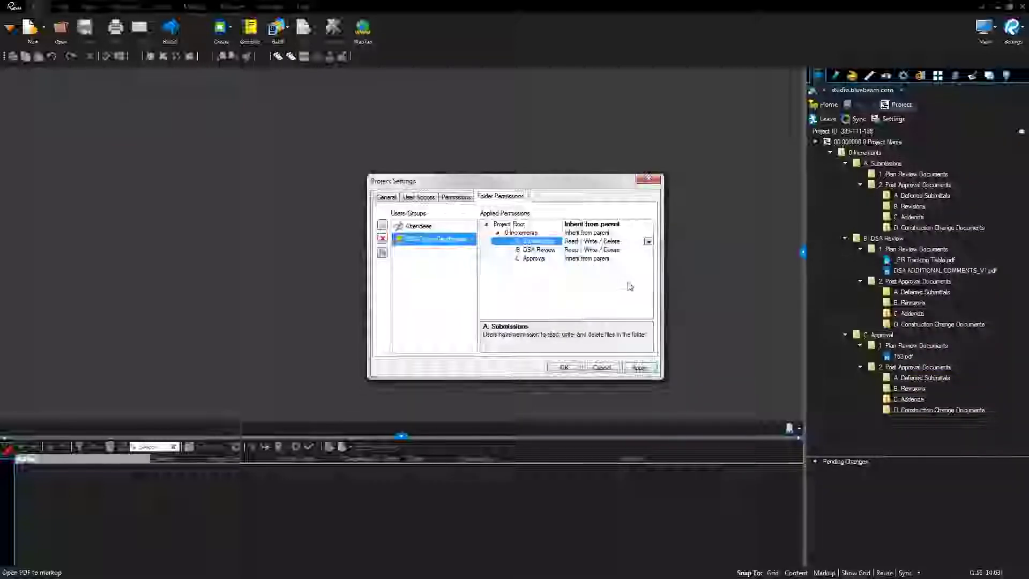
# Set the C. Approval folder to Read for DSA Direct Employees
pyautogui.click(646, 260)
pyautogui.click(648, 260)
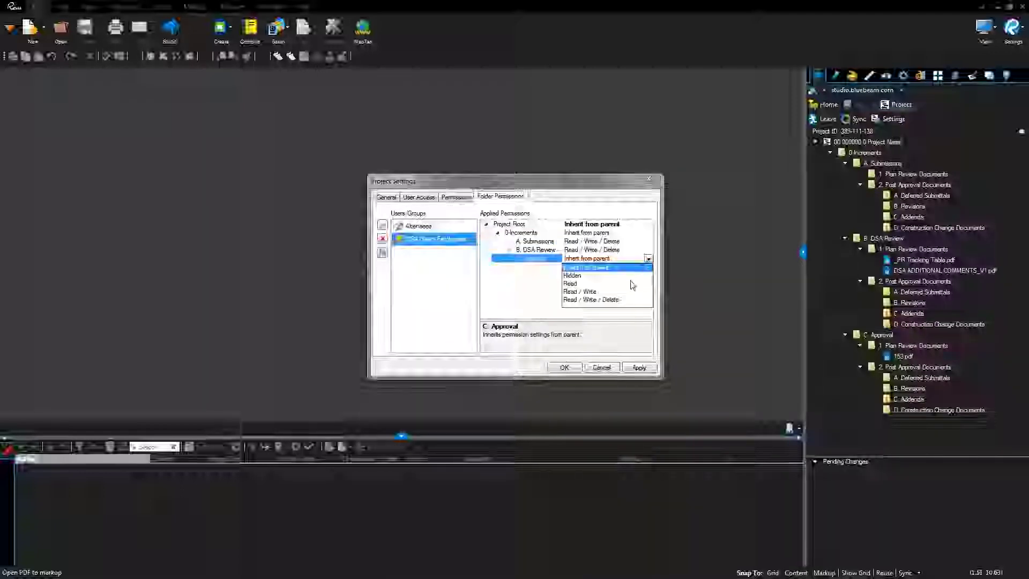
pyautogui.click(616, 284)
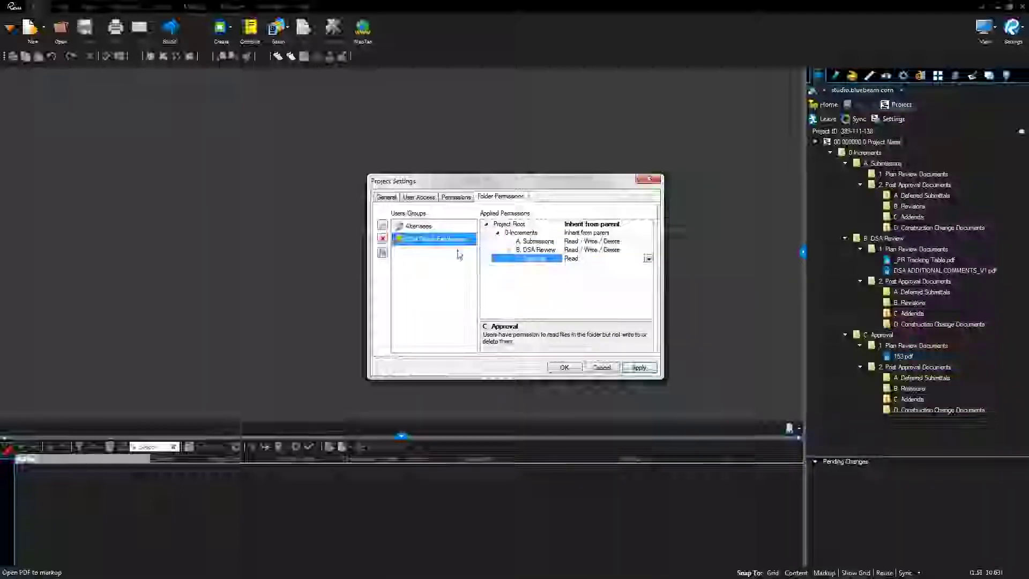
# For the Attendees group, set A. Submissions to Read / Write / Delete and B. DSA Review to Hidden
pyautogui.click(435, 226)
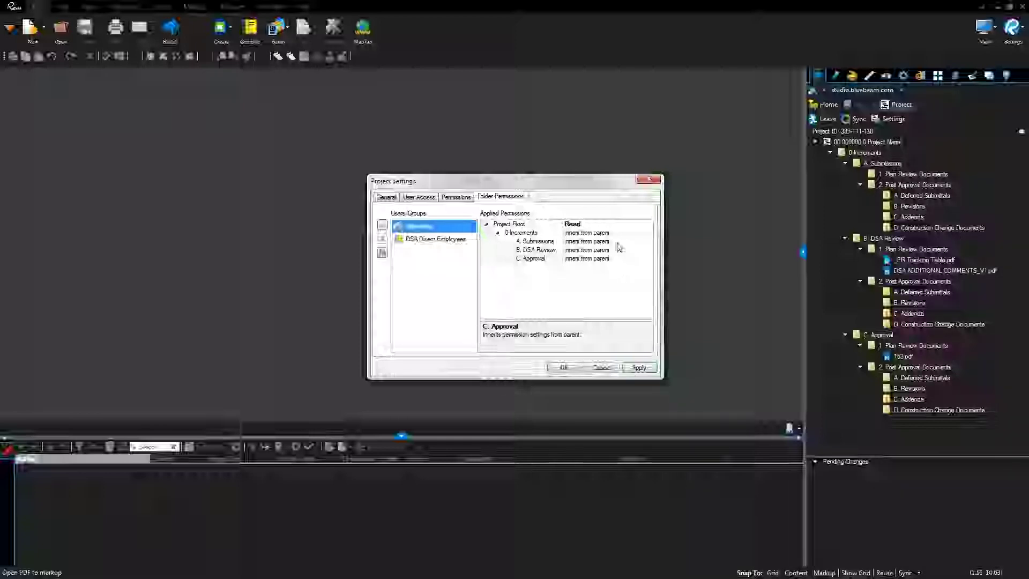
pyautogui.click(648, 241)
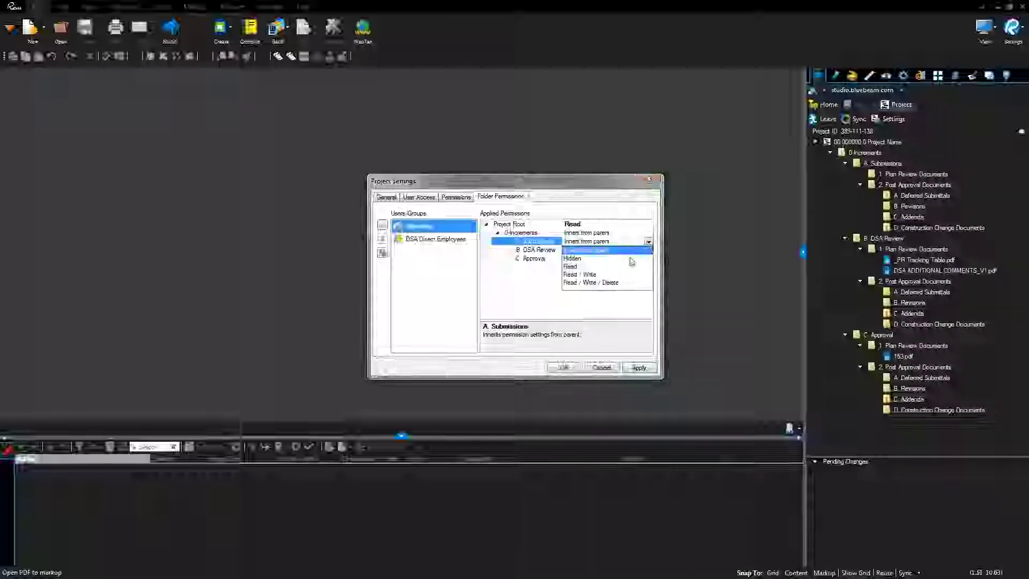
pyautogui.click(607, 282)
pyautogui.click(601, 250)
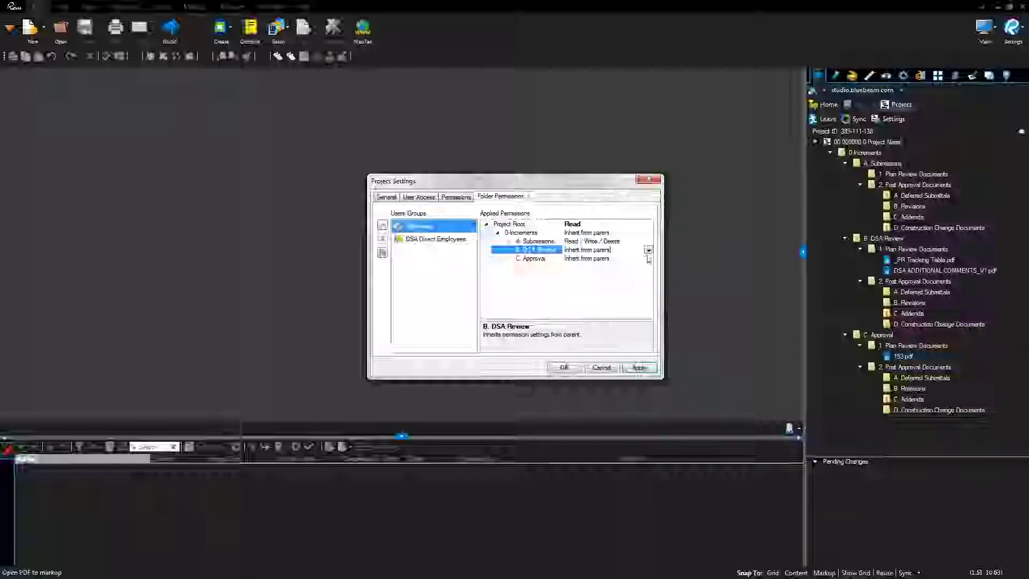
pyautogui.click(648, 250)
pyautogui.click(589, 267)
# Set C. Approval to Read for Attendees, then apply the folder permissions and close the project settings
pyautogui.click(601, 259)
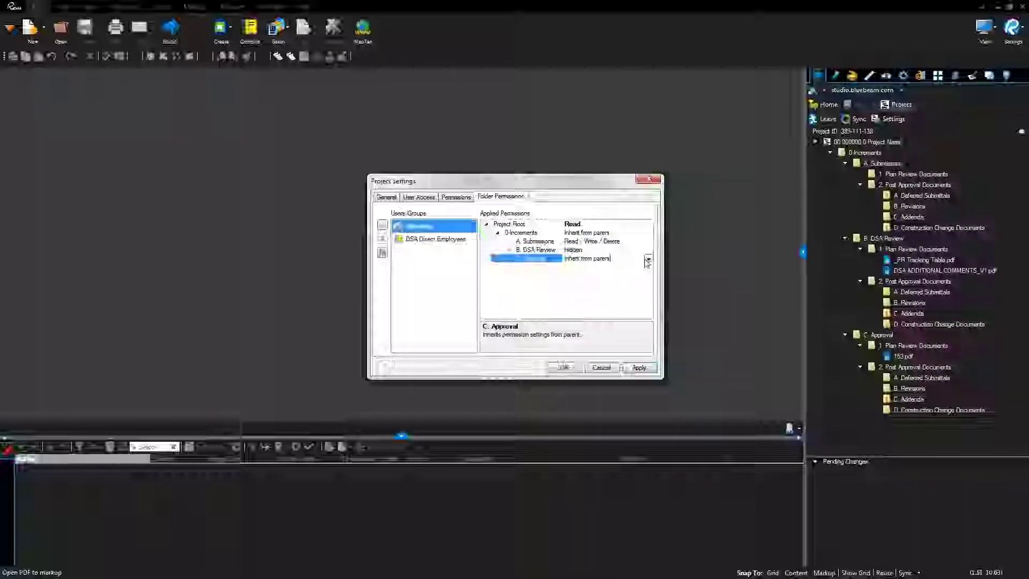
pyautogui.click(649, 258)
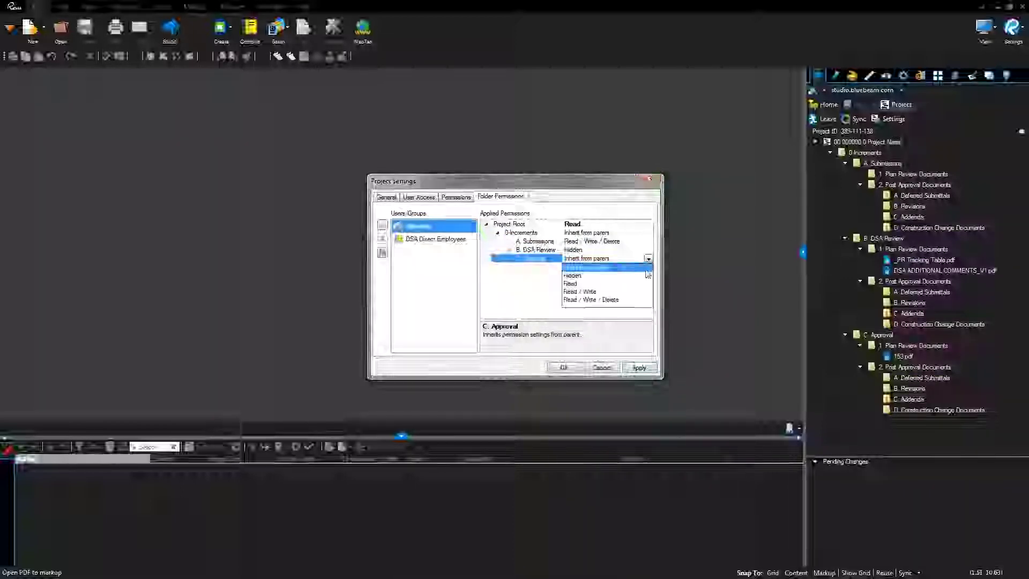
pyautogui.click(585, 284)
pyautogui.click(637, 368)
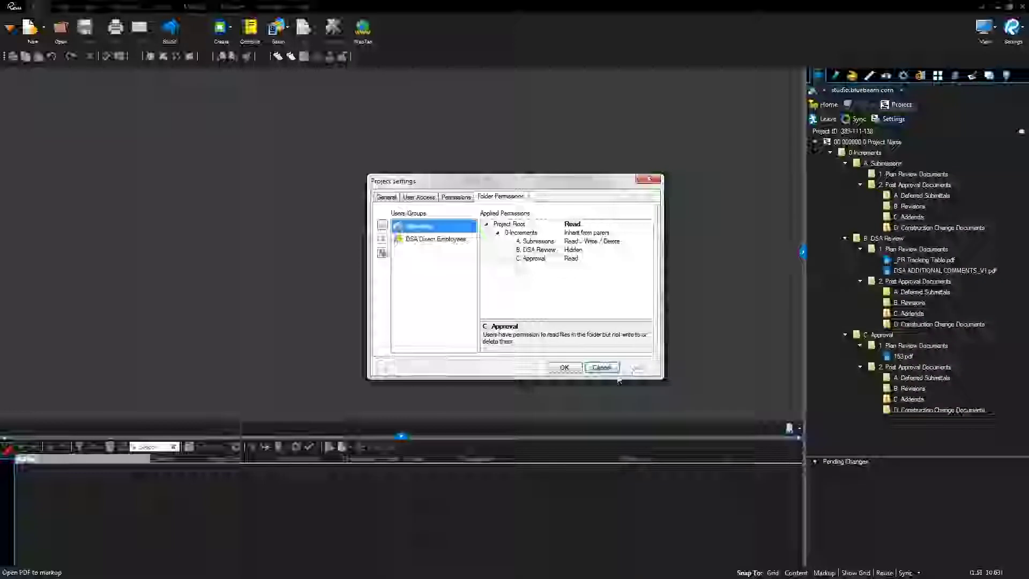
pyautogui.click(565, 368)
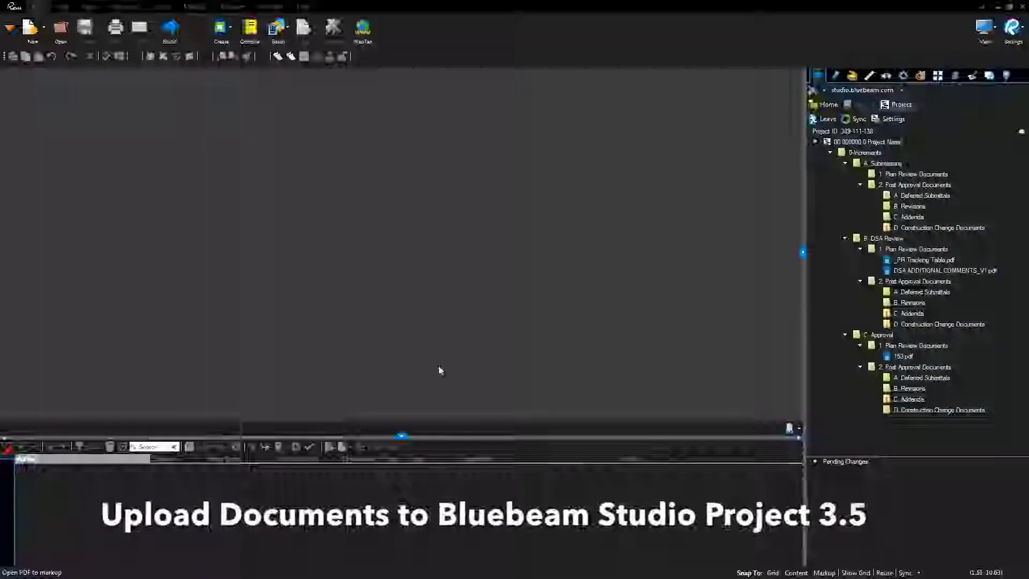
# Upload the Version1 folder from Downloads\000000 into 1. Plan Review Documents under B. DSA Review
pyautogui.click(922, 303)
pyautogui.rightClick(920, 249)
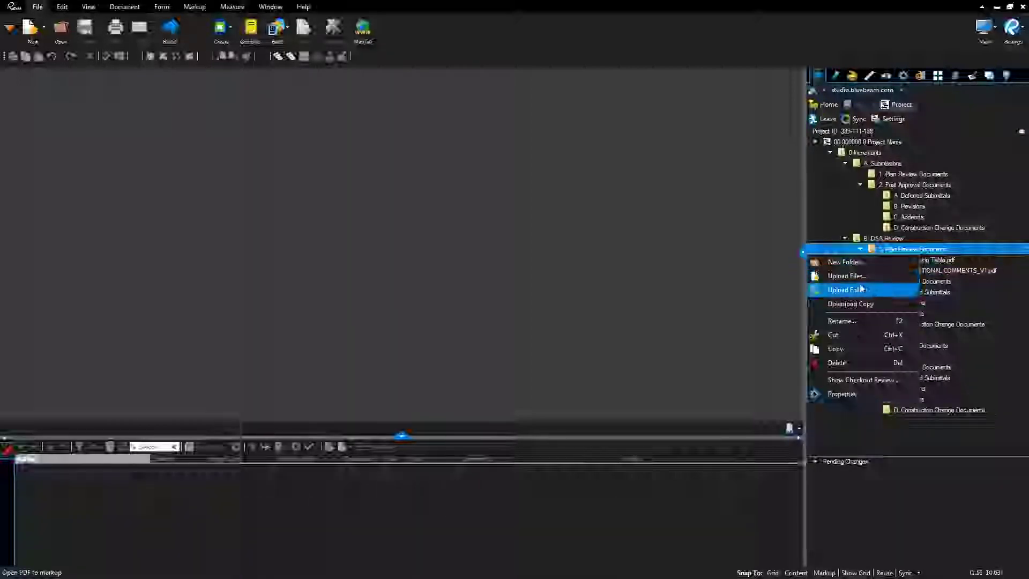
pyautogui.click(854, 292)
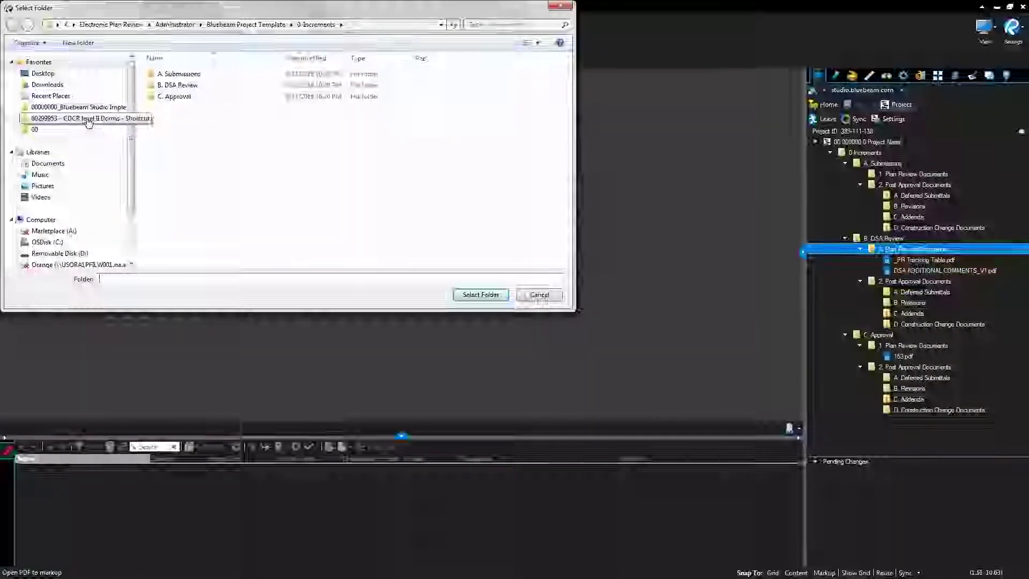
pyautogui.click(48, 84)
pyautogui.doubleClick(169, 74)
pyautogui.click(177, 78)
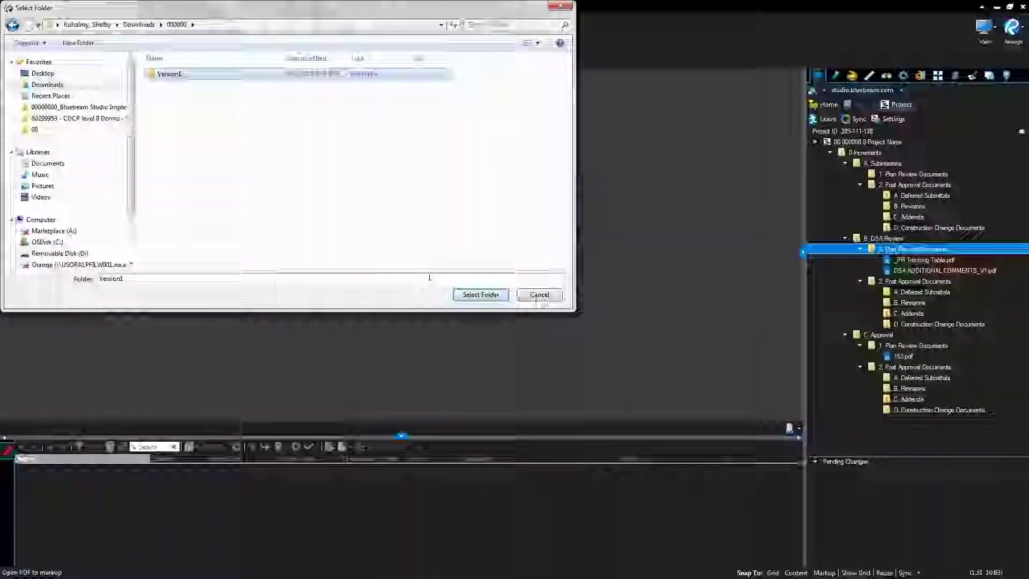
pyautogui.click(481, 295)
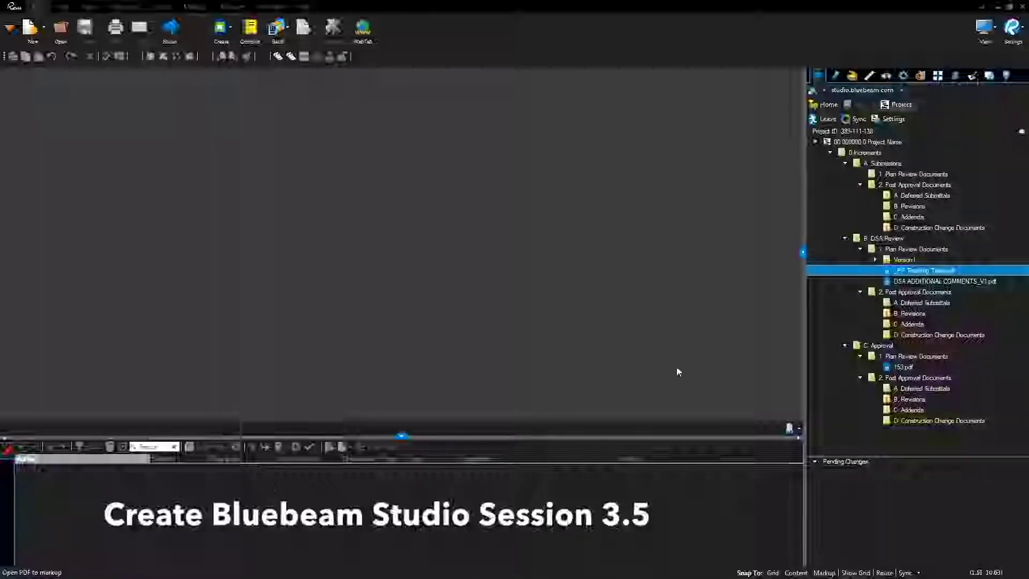
# Add _PR Tracking Table.pdf to a new Studio session named "00_000000 Plan Review Project Name"
pyautogui.click(914, 271)
pyautogui.rightClick(915, 270)
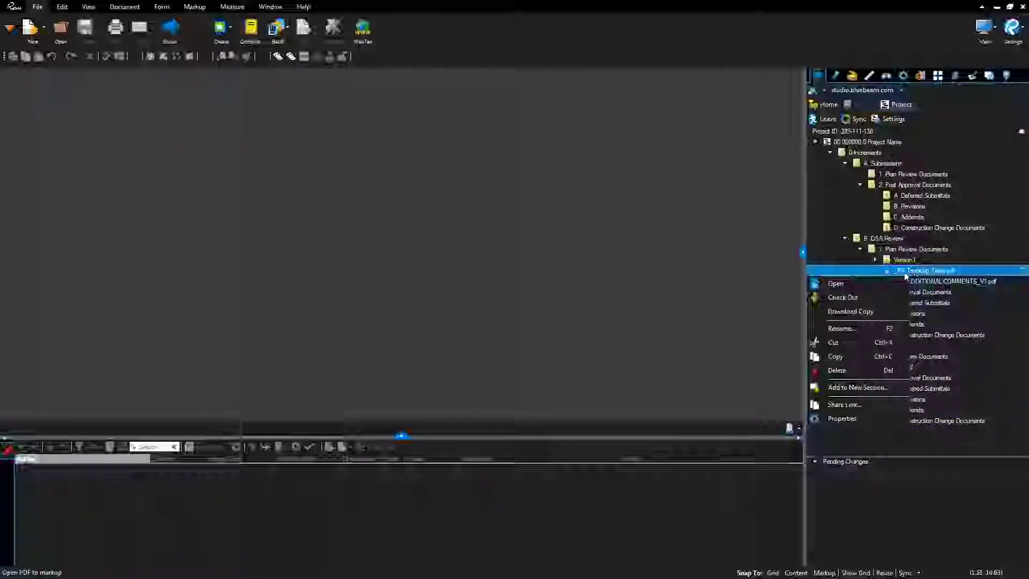
pyautogui.click(874, 387)
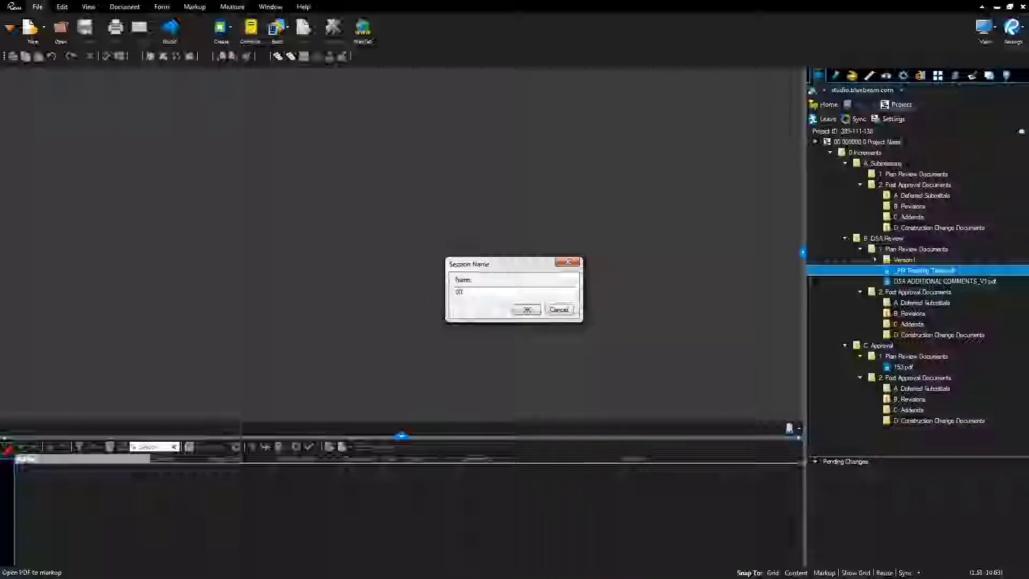
pyautogui.write('00_000000 Plan Review Project Name')
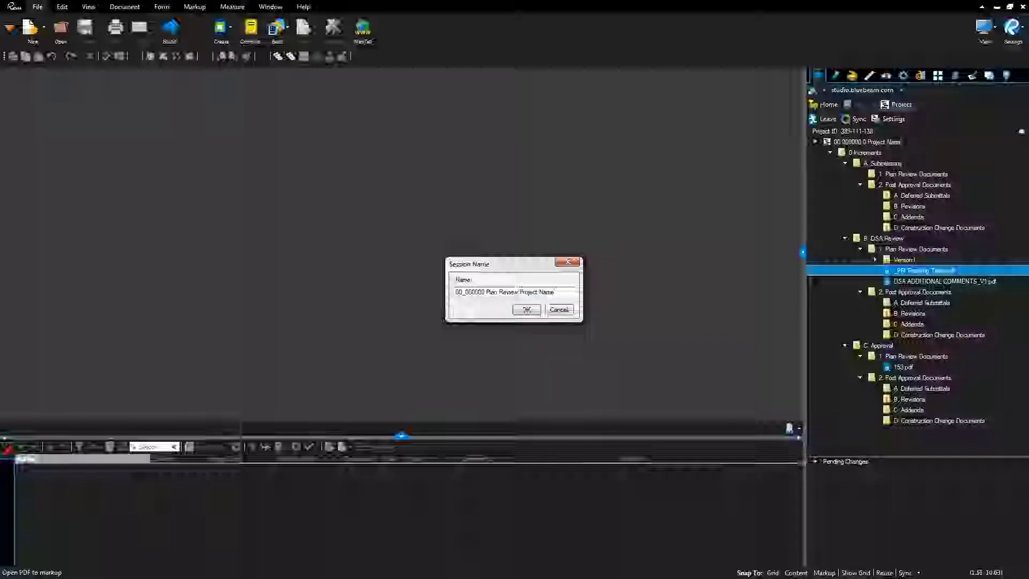
pyautogui.click(527, 311)
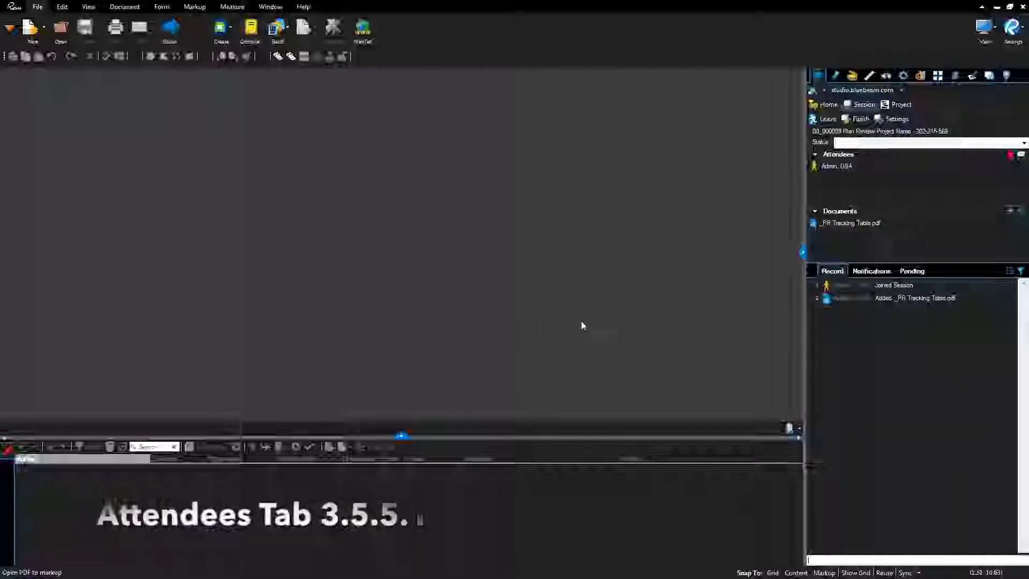
# Turn off Restrict Attendees in the session's attendee settings
pyautogui.click(892, 119)
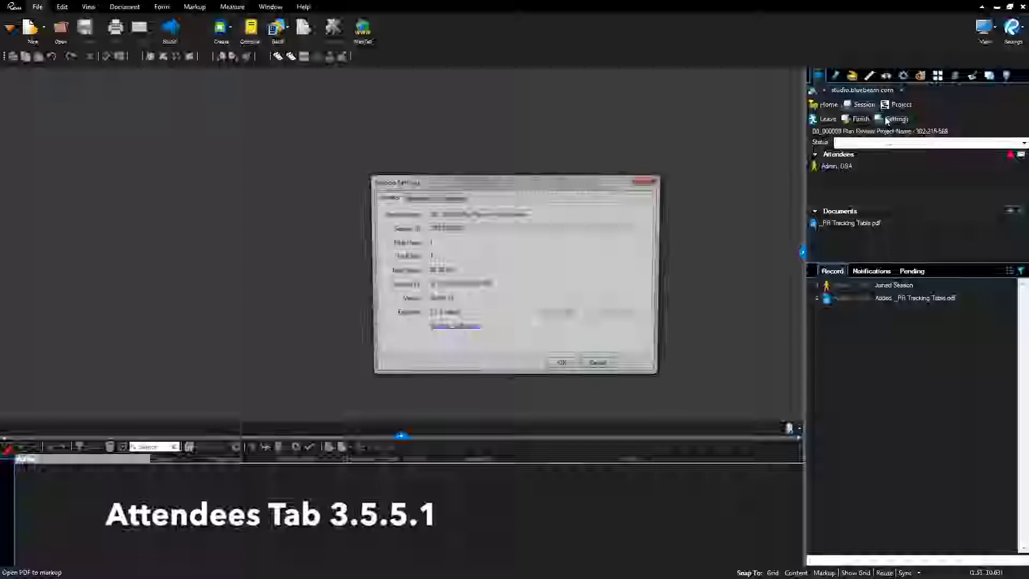
pyautogui.click(420, 200)
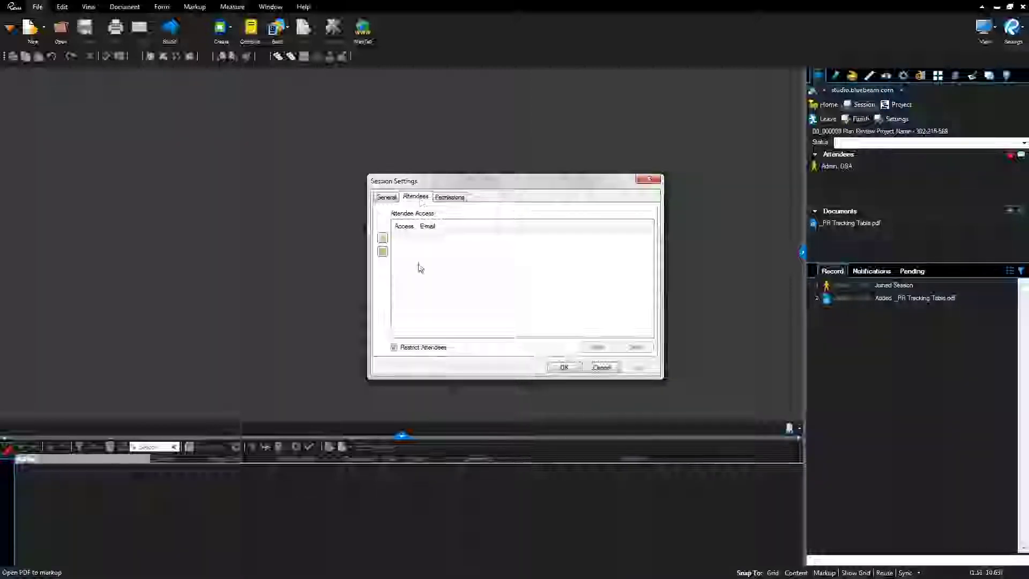
pyautogui.click(395, 348)
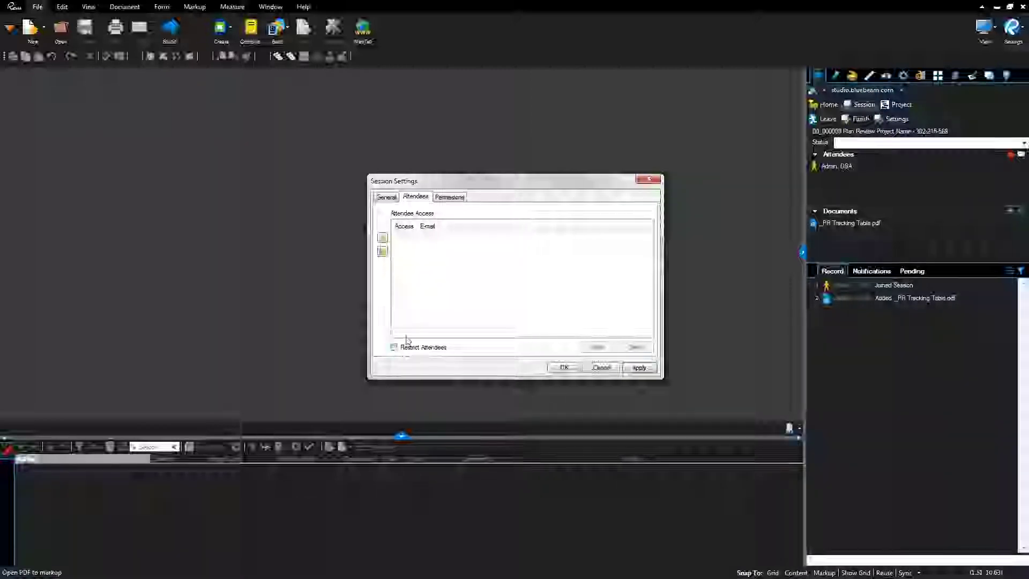
# Add the DSA Direct Employees group to the session permissions
pyautogui.click(450, 198)
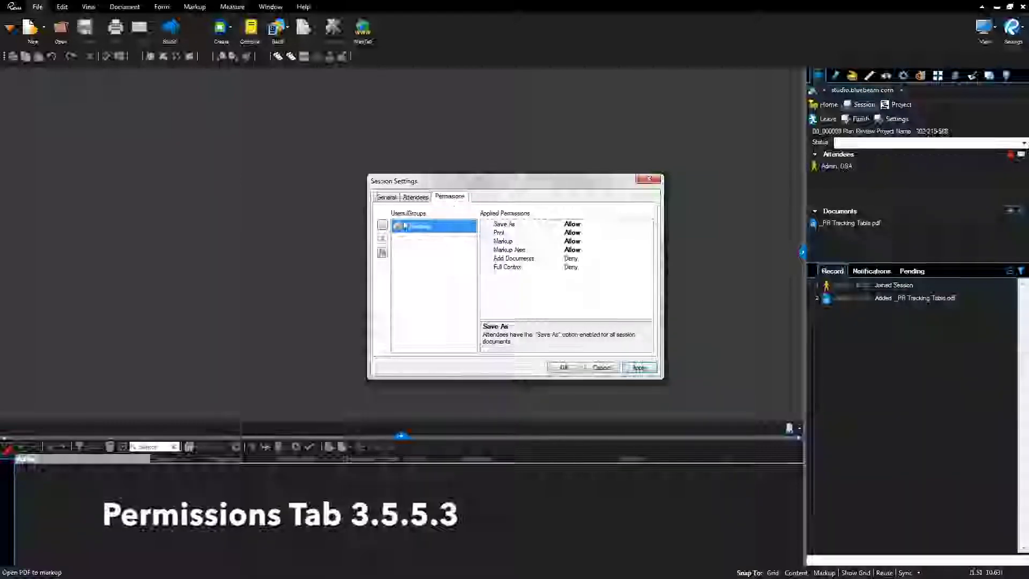
pyautogui.click(382, 225)
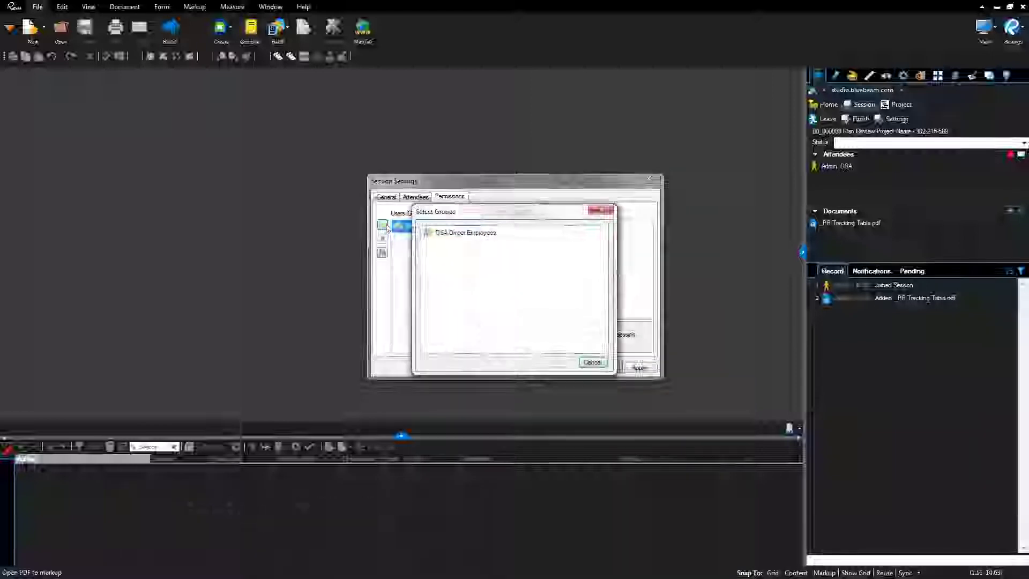
pyautogui.click(460, 234)
pyautogui.click(557, 363)
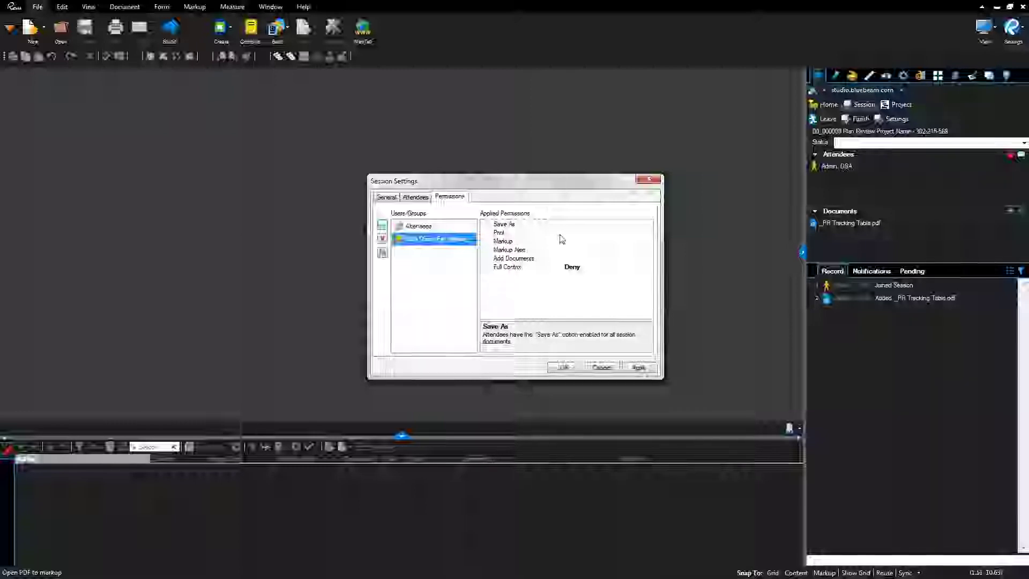
# Set the session's Save As permission to Allow for DSA Direct Employees
pyautogui.click(584, 225)
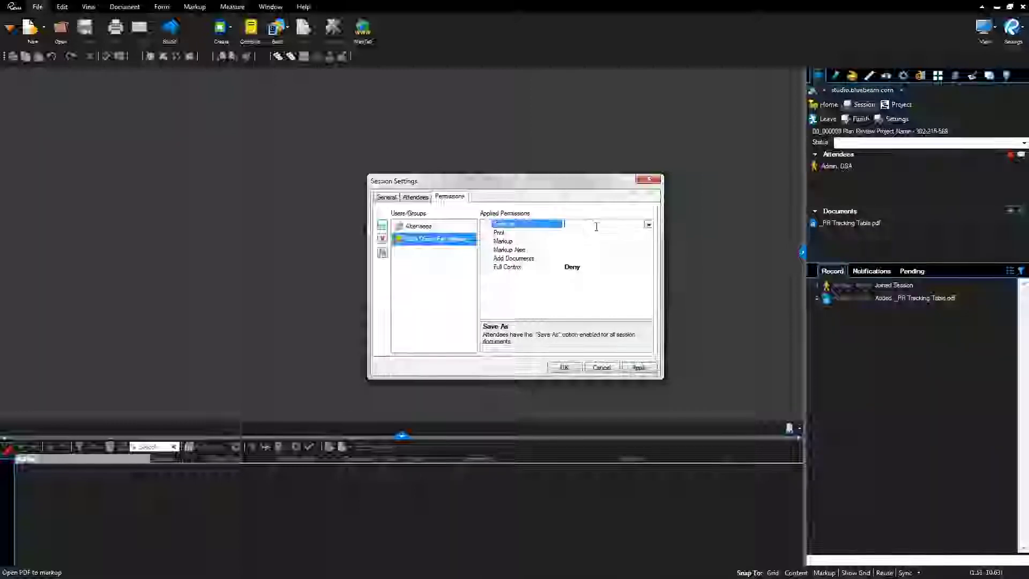
pyautogui.click(647, 225)
pyautogui.click(597, 249)
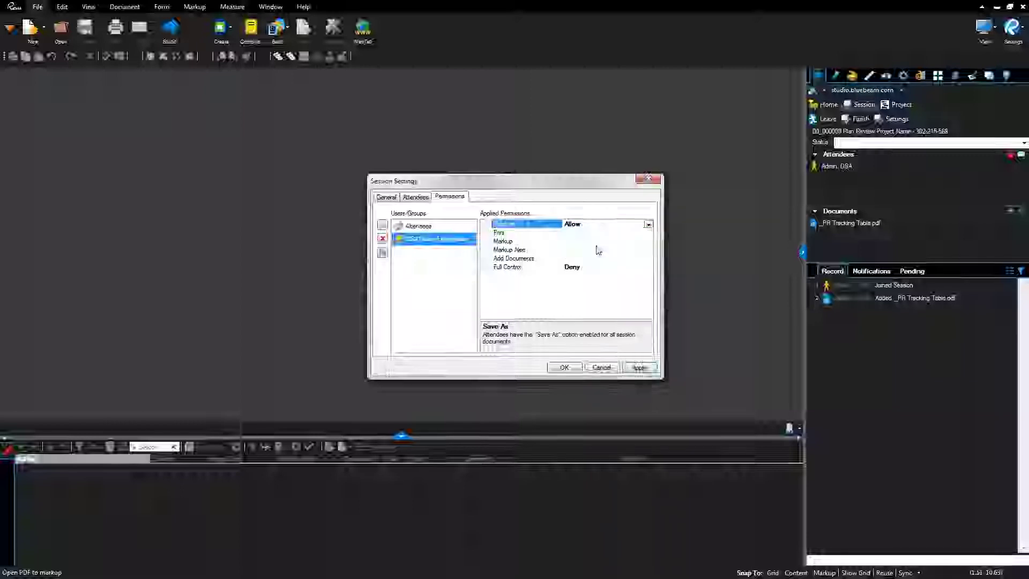
# Set the Print, Markup, Markup Alert and Add Documents permissions to Allow for DSA Direct Employees
pyautogui.click(649, 236)
pyautogui.click(648, 235)
pyautogui.click(617, 258)
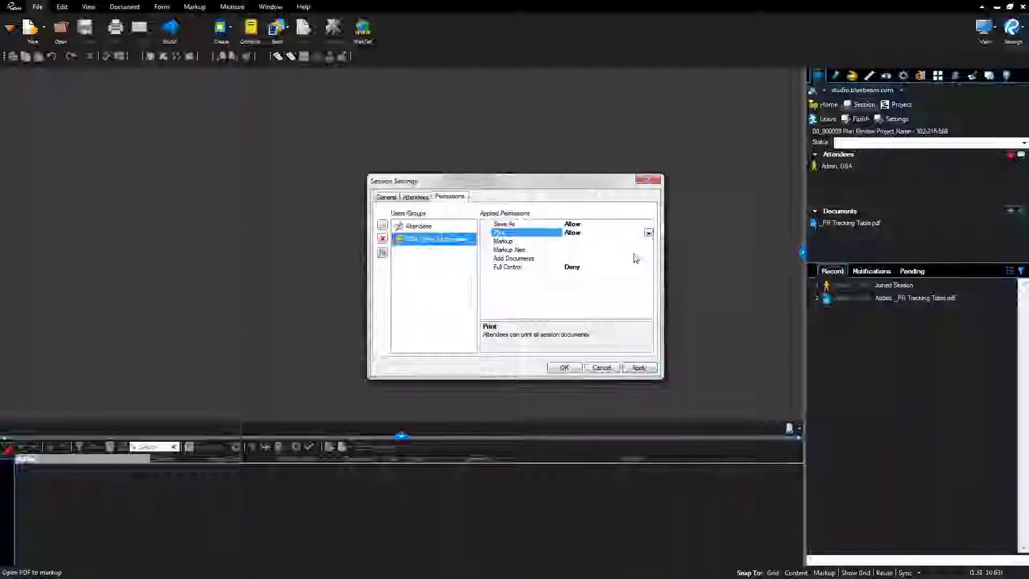
pyautogui.click(649, 244)
pyautogui.click(649, 242)
pyautogui.click(616, 266)
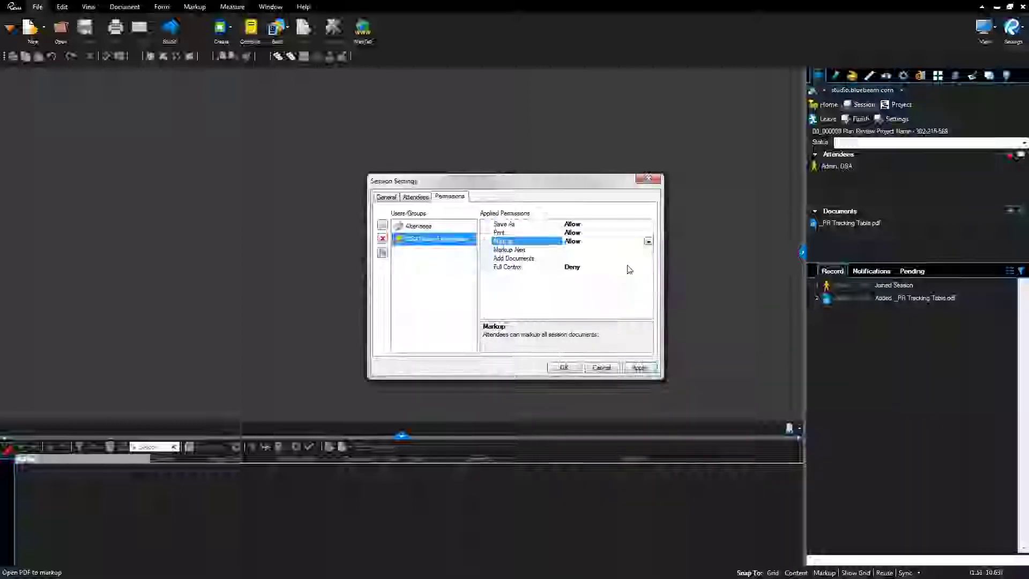
pyautogui.click(643, 249)
pyautogui.click(648, 250)
pyautogui.click(616, 275)
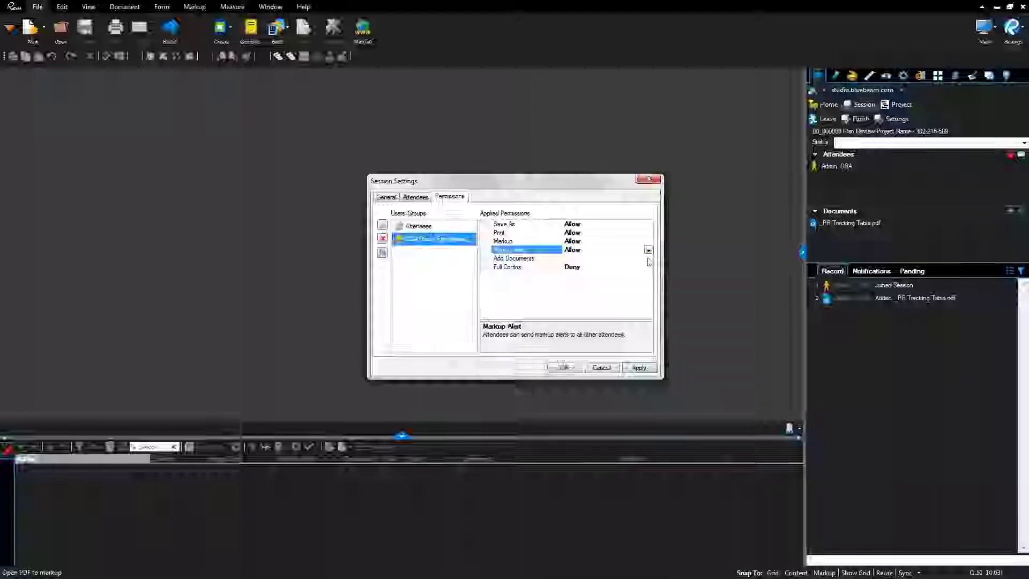
pyautogui.click(643, 258)
pyautogui.click(649, 259)
pyautogui.click(615, 283)
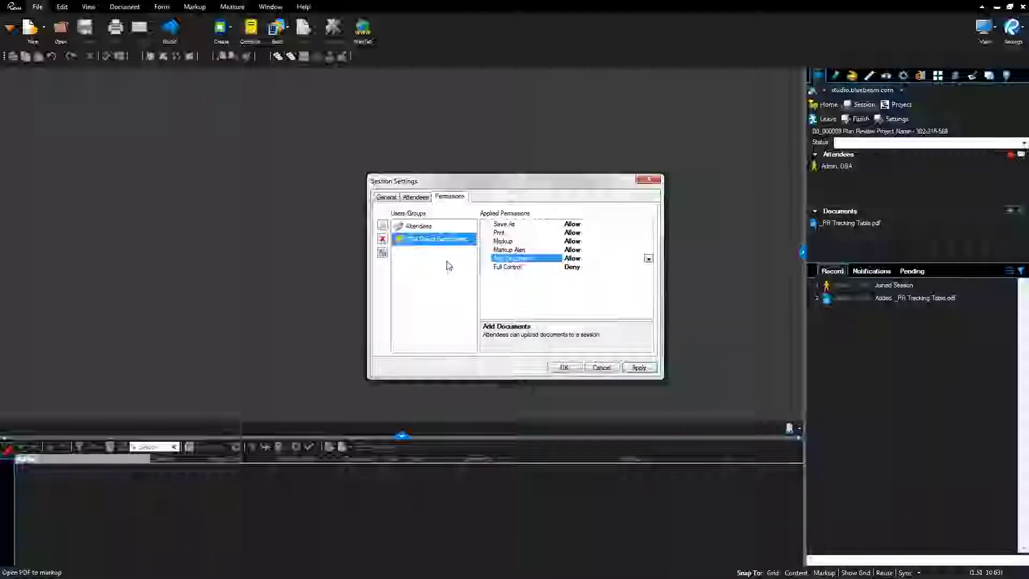
# Check the Attendees group's permissions, and apply and accept the session settings
pyautogui.click(421, 226)
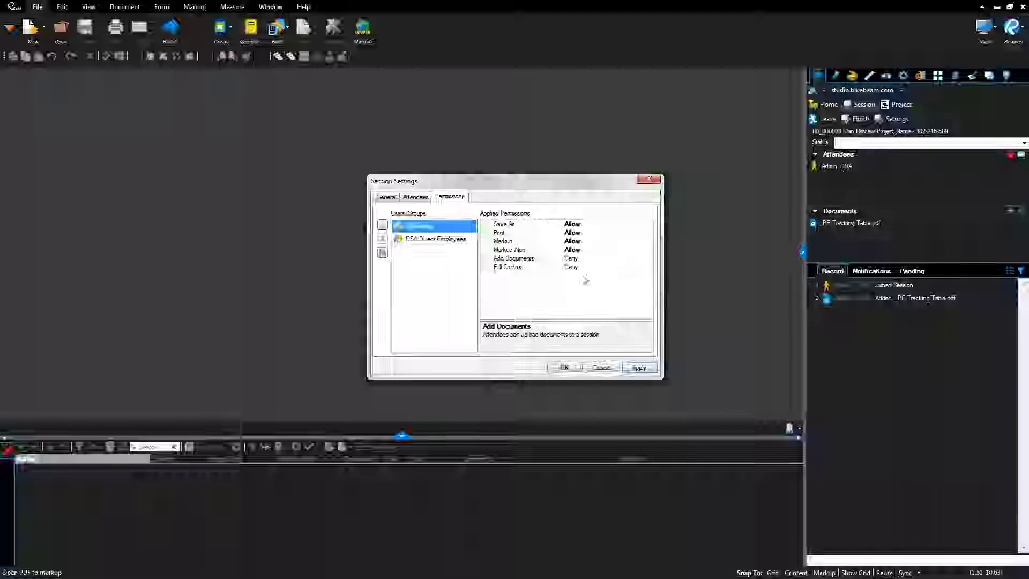
pyautogui.click(639, 367)
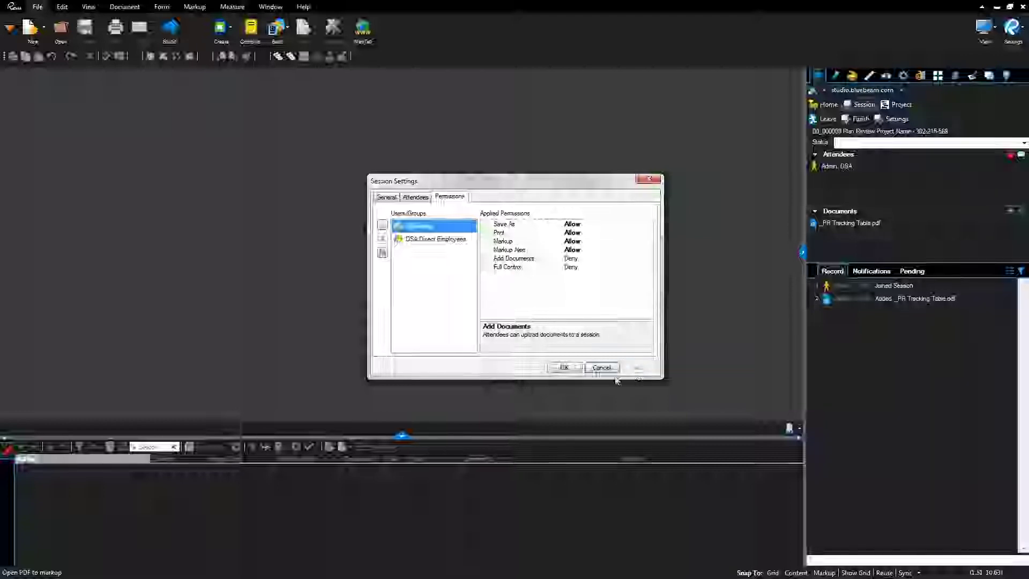
pyautogui.click(562, 367)
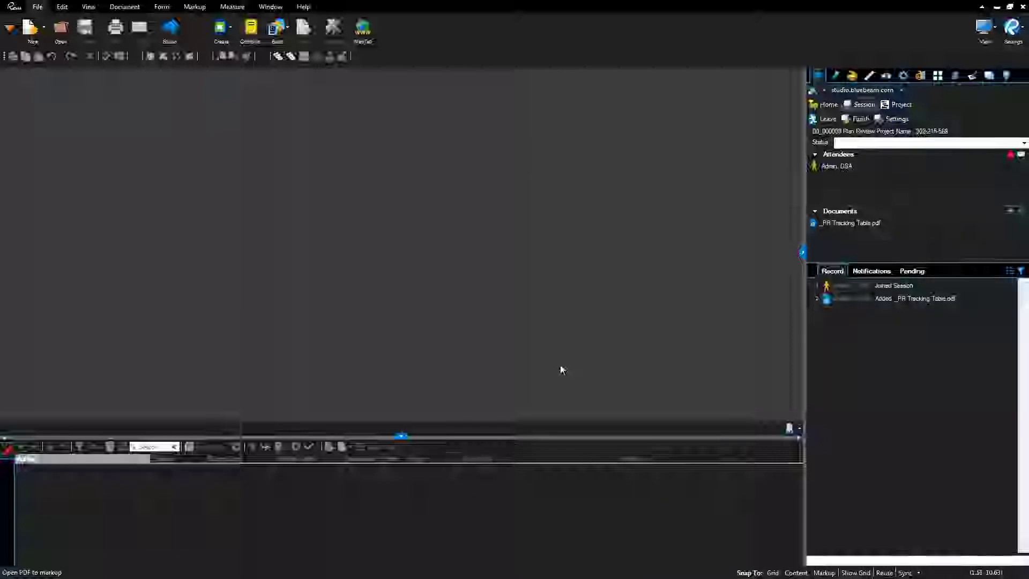
# Add DSA ADDITIONAL COMMENTS_V1.pdf from the Studio project to the existing Plan Review Project Name session
pyautogui.click(902, 104)
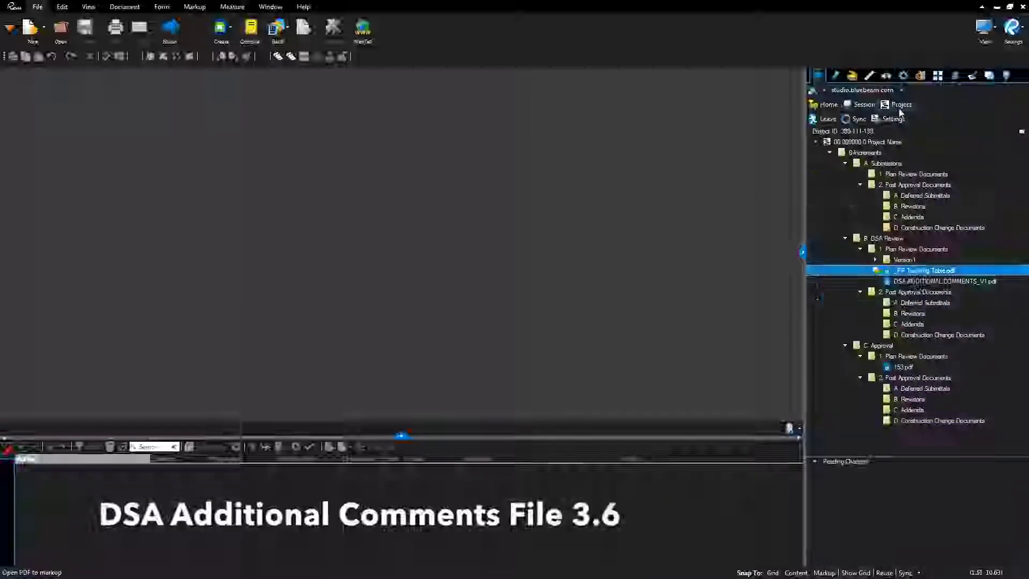
pyautogui.click(918, 281)
pyautogui.rightClick(918, 281)
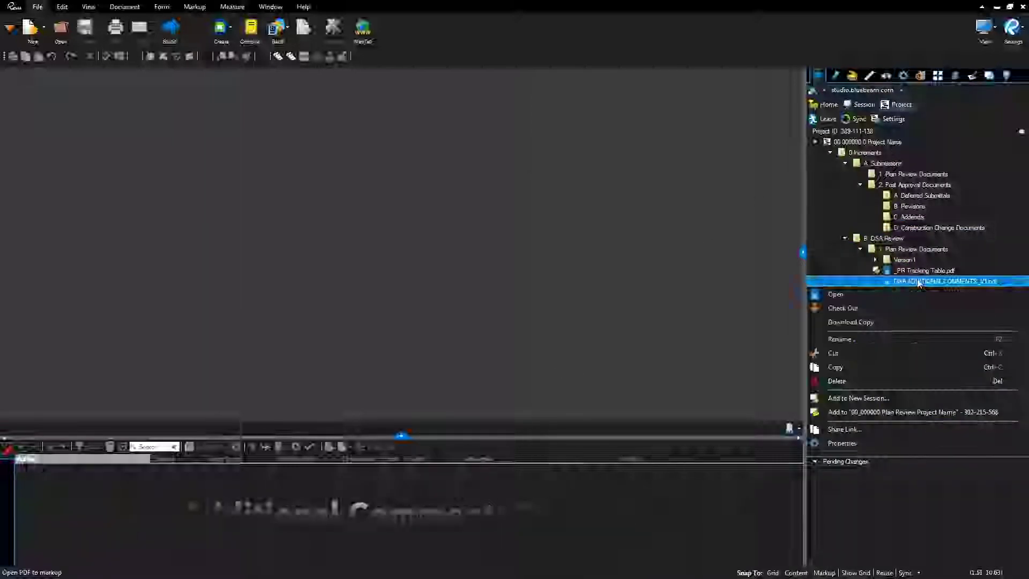
pyautogui.click(900, 413)
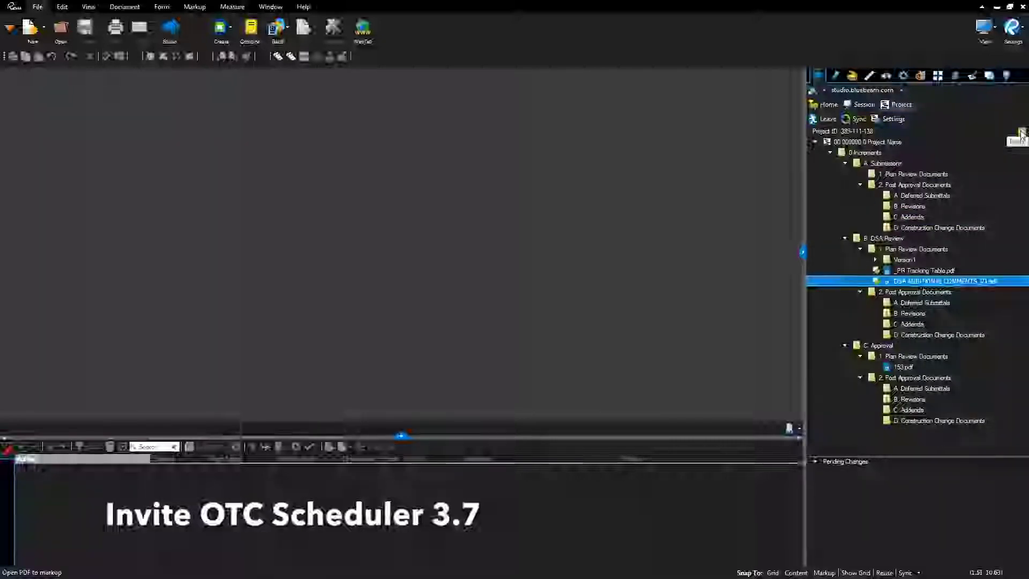
# Start a project invitation and add the invitee's pasted e-mail address to the invitee list
pyautogui.click(1022, 133)
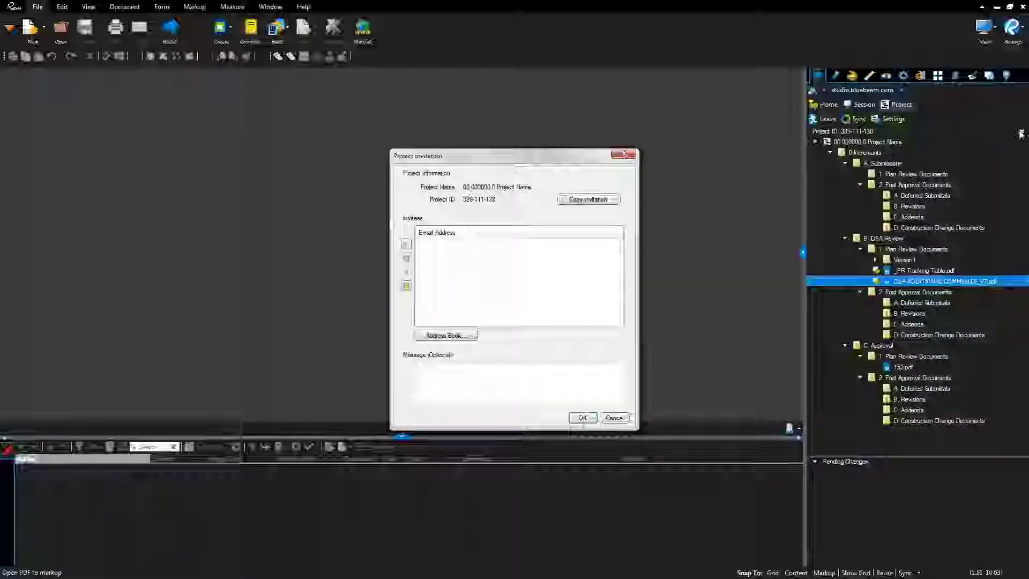
pyautogui.click(408, 245)
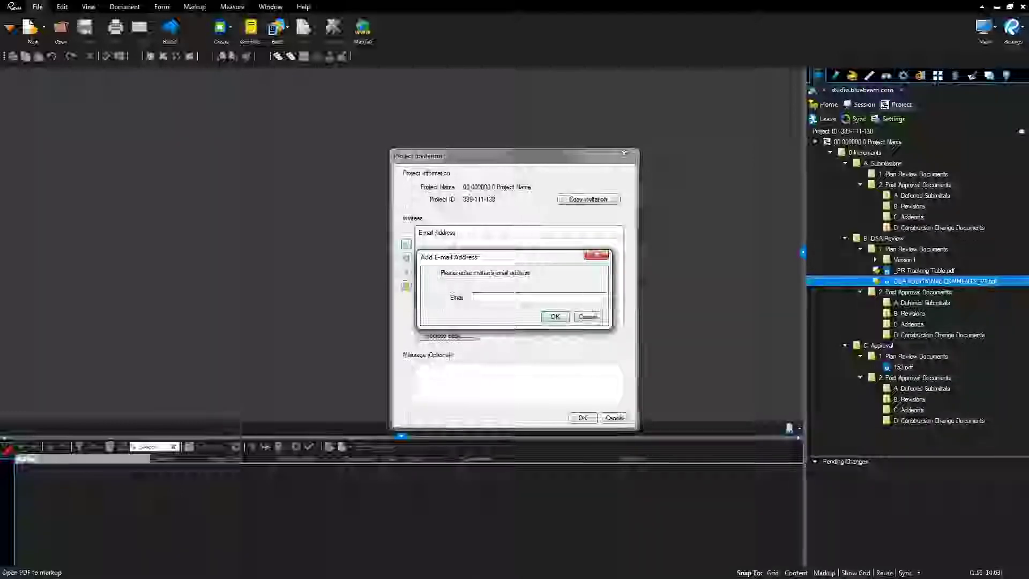
pyautogui.hotkey('ctrl', 'v')
pyautogui.press('Return')
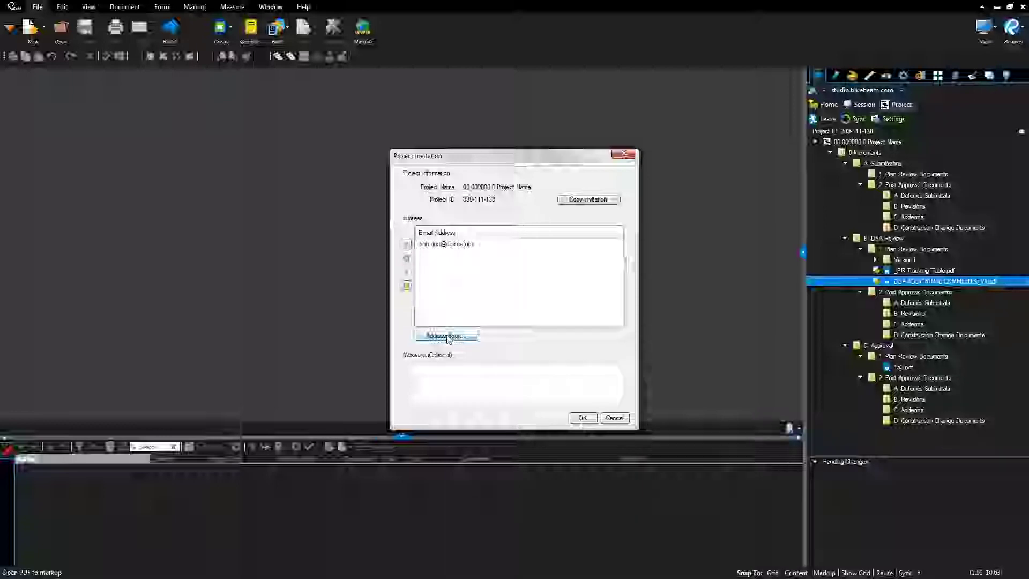
# Find a contact in the address book by surname and choose that person as a project invitee
pyautogui.click(448, 337)
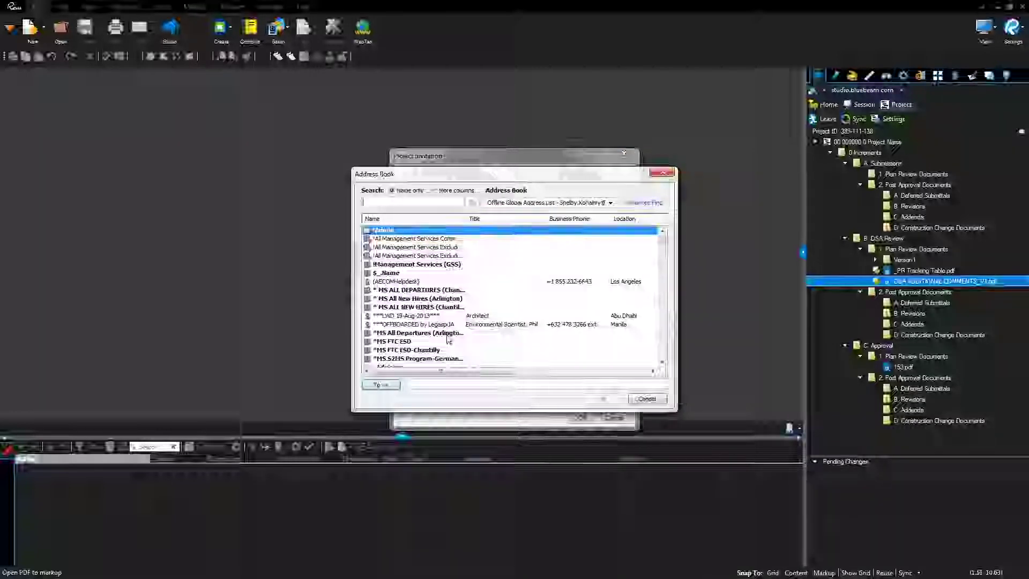
pyautogui.write('doe')
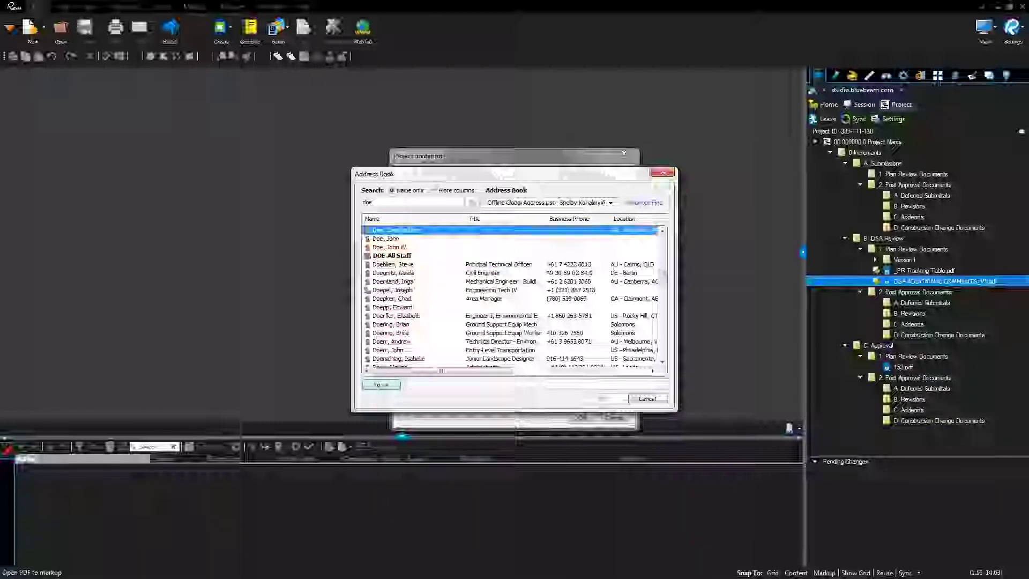
pyautogui.click(386, 239)
pyautogui.click(381, 385)
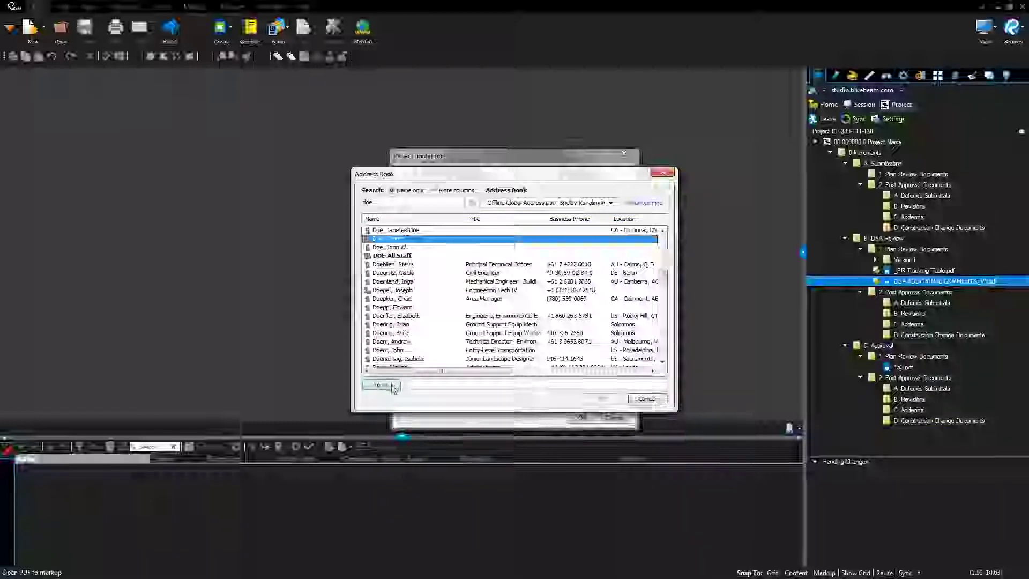
pyautogui.click(596, 399)
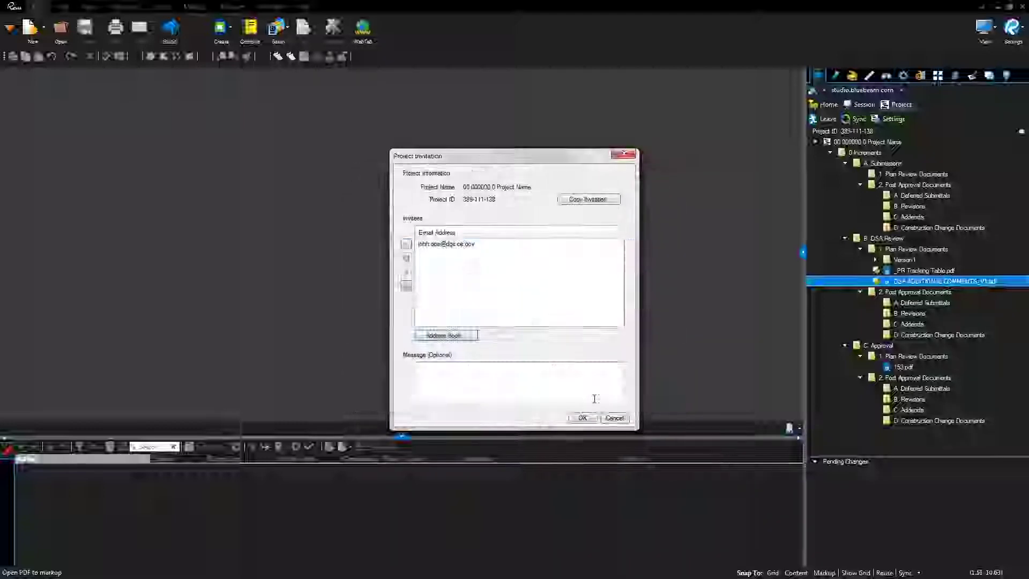
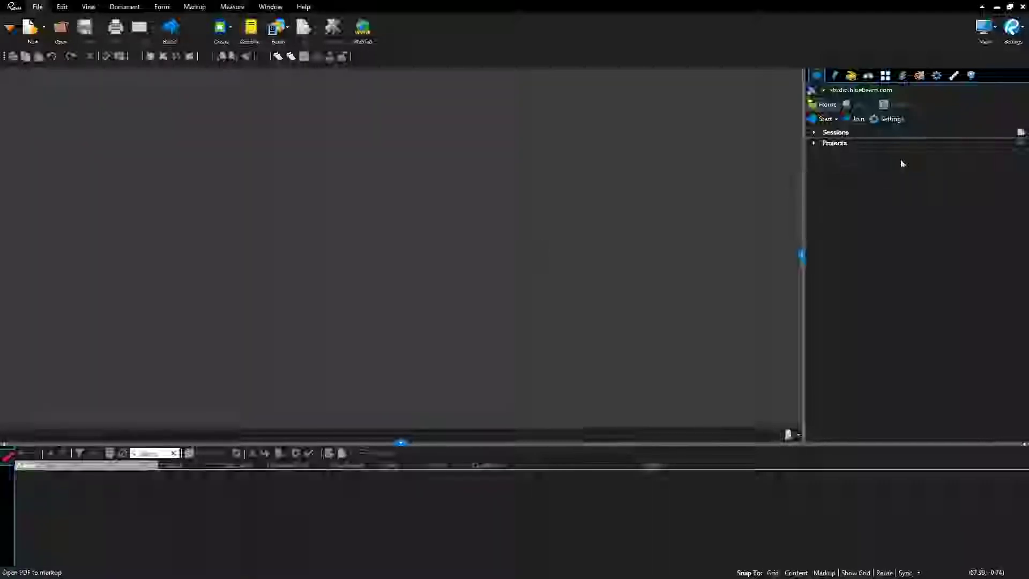
# Join the Studio project using its pasted Studio ID
pyautogui.click(858, 120)
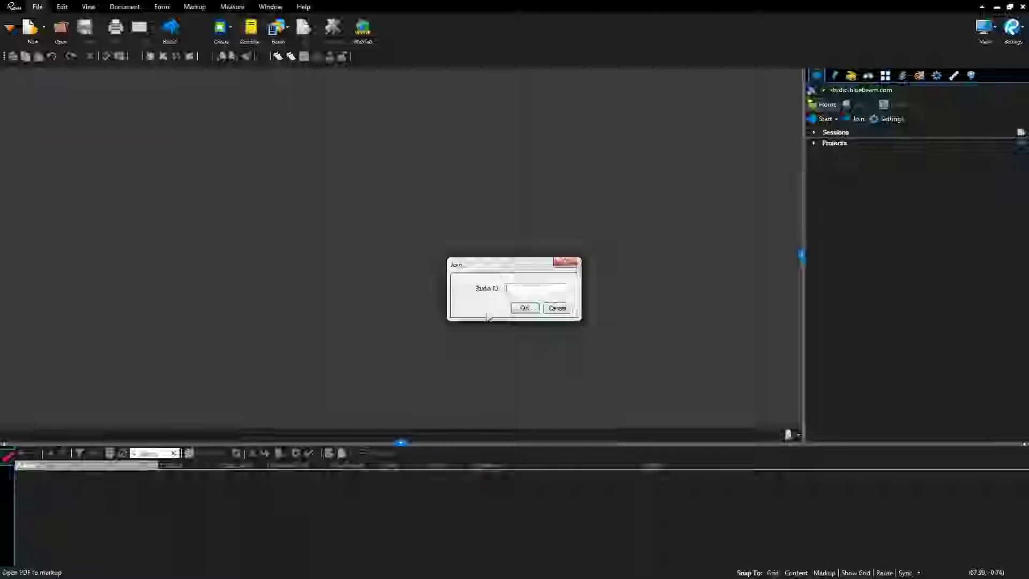
pyautogui.rightClick(508, 289)
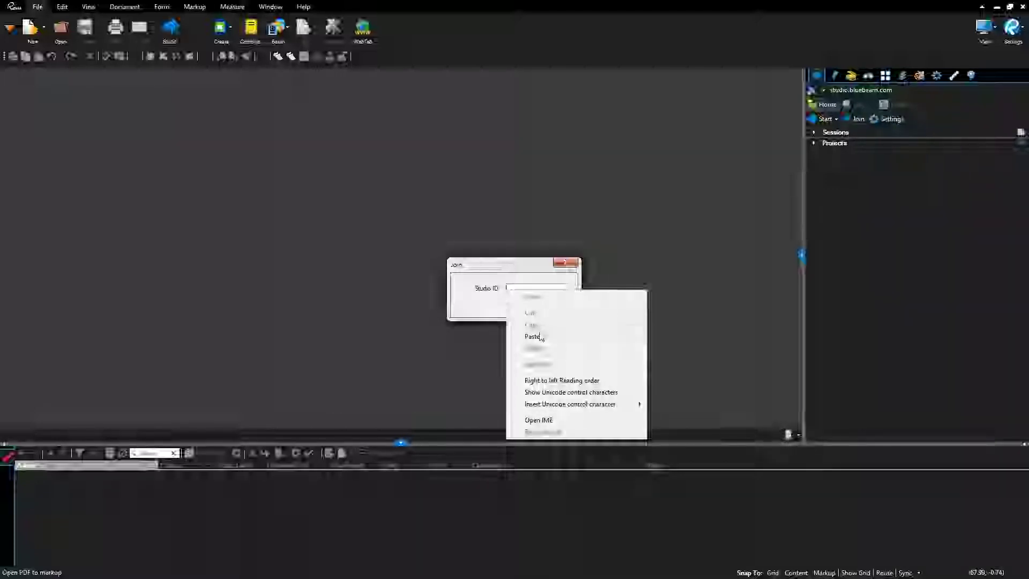
pyautogui.click(533, 336)
pyautogui.click(529, 309)
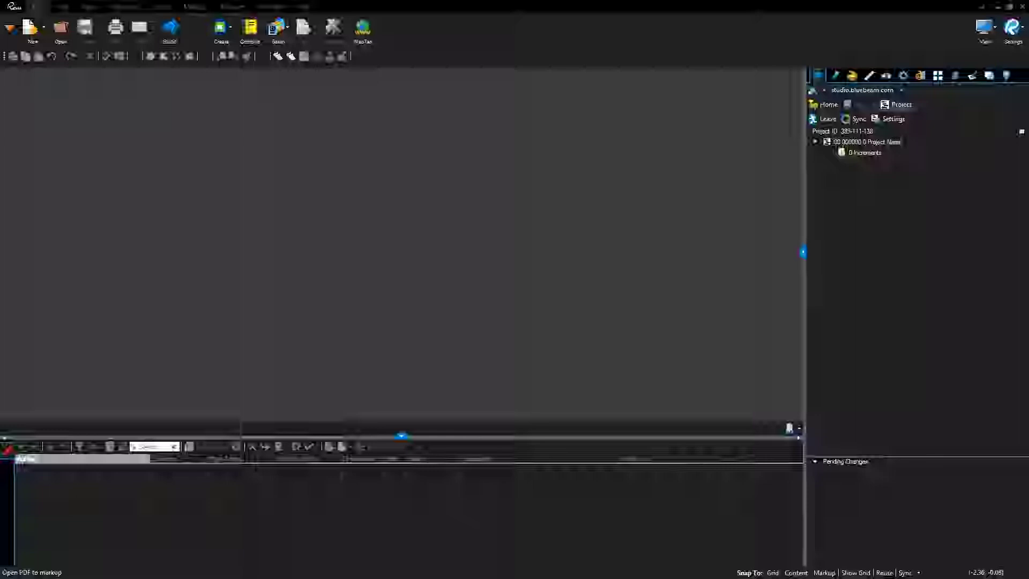
# Expand the project's 0 Increments folder and its Submissions, DSA Review and Approval subfolders
pyautogui.click(846, 153)
pyautogui.doubleClick(843, 153)
pyautogui.click(868, 163)
pyautogui.keyDown('ctrl'); pyautogui.click(869, 185); pyautogui.keyUp('ctrl')
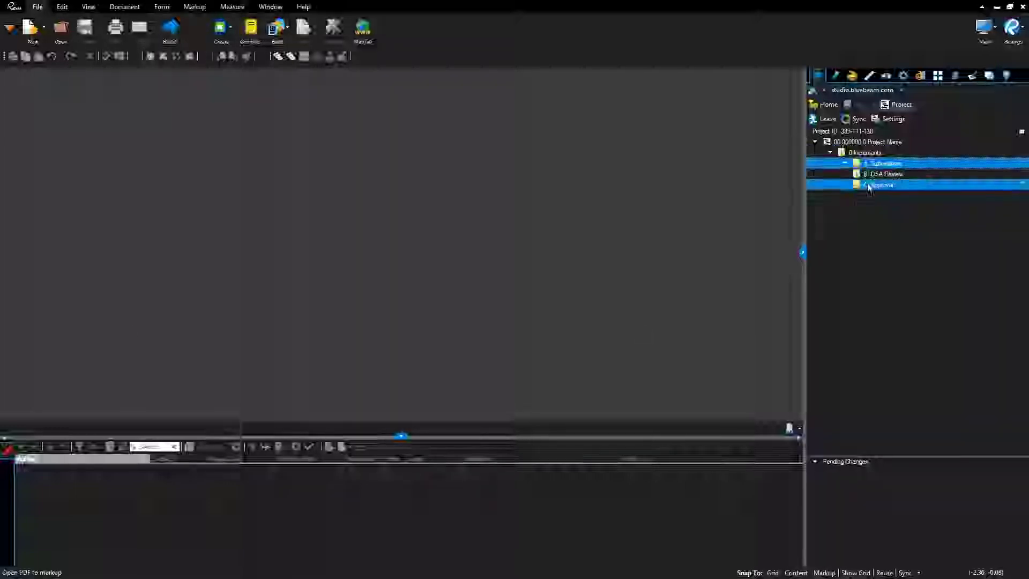
pyautogui.click(868, 195)
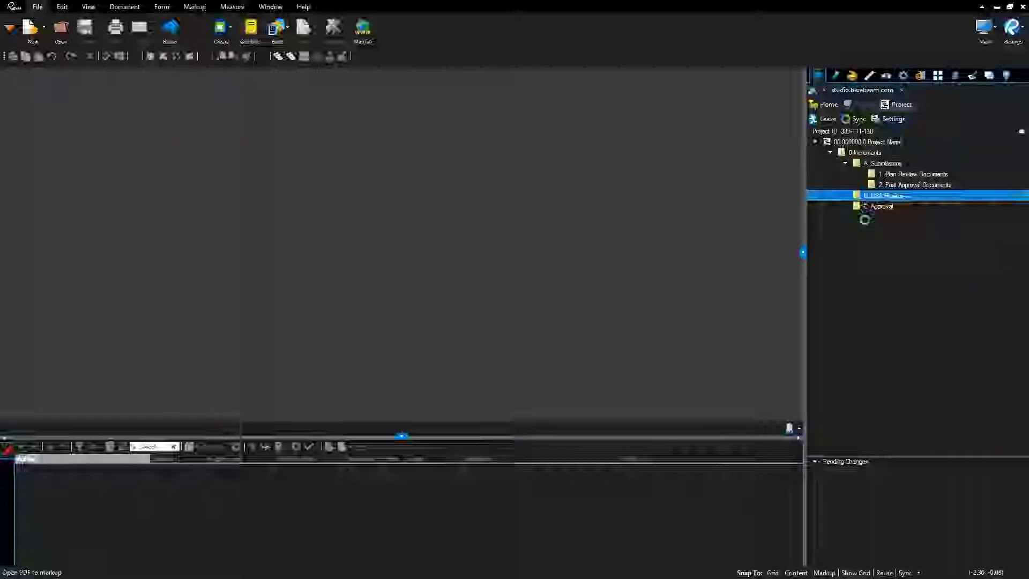
pyautogui.doubleClick(879, 227)
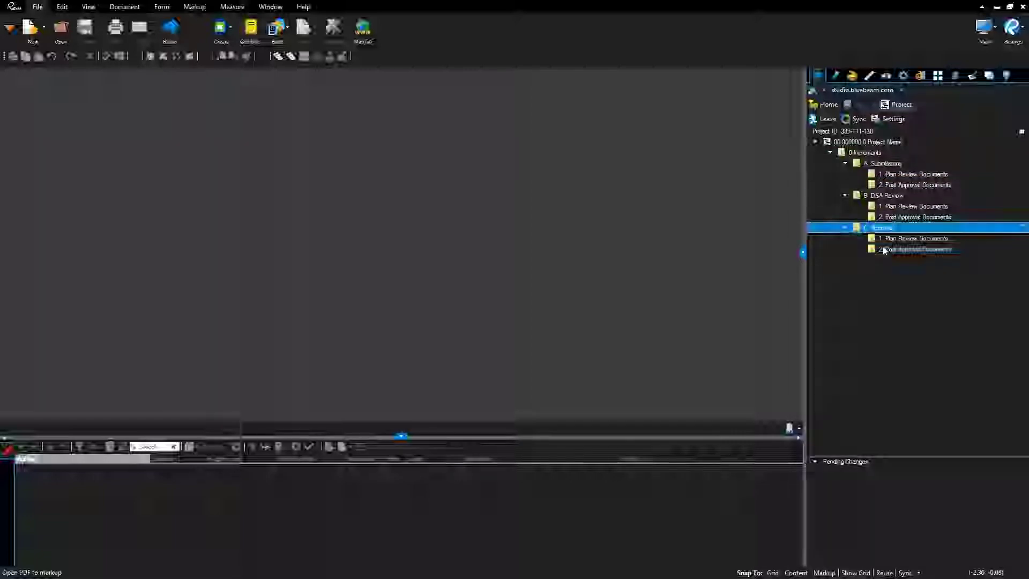
# Open DWG_V1.pdf from the Version1 folder under DSA Review's Plan Review Documents
pyautogui.doubleClick(900, 207)
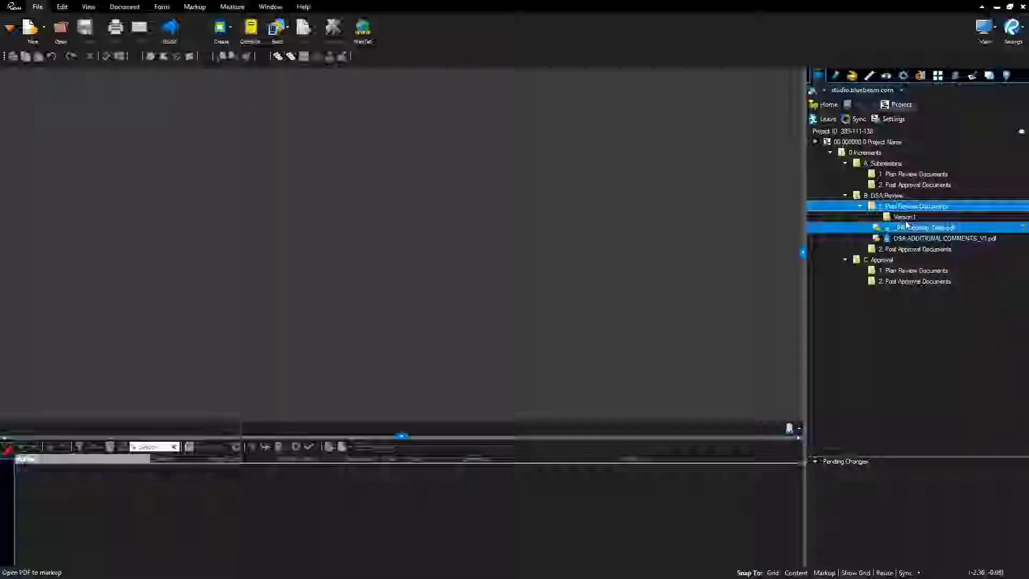
pyautogui.click(905, 217)
pyautogui.doubleClick(904, 218)
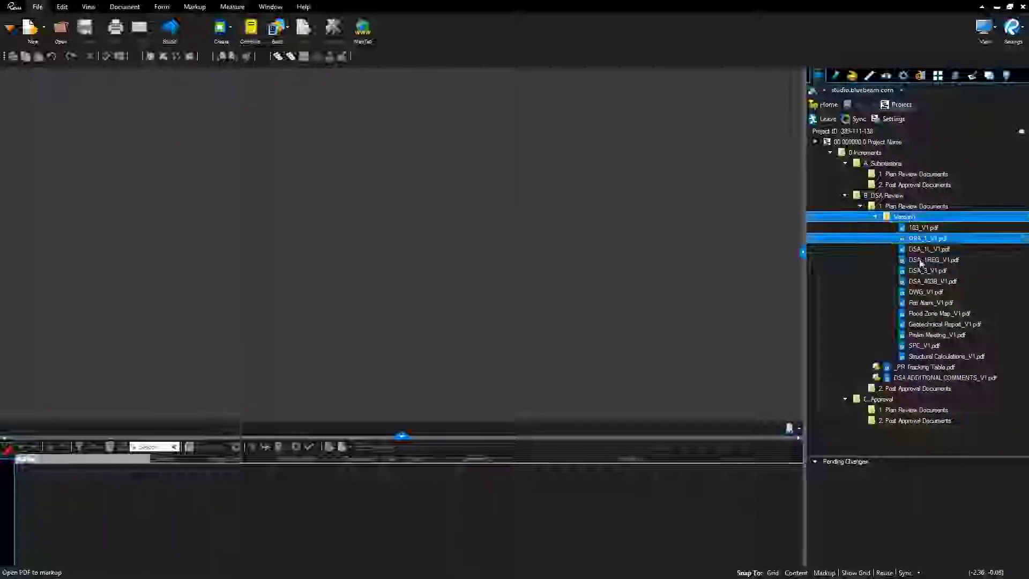
pyautogui.click(918, 292)
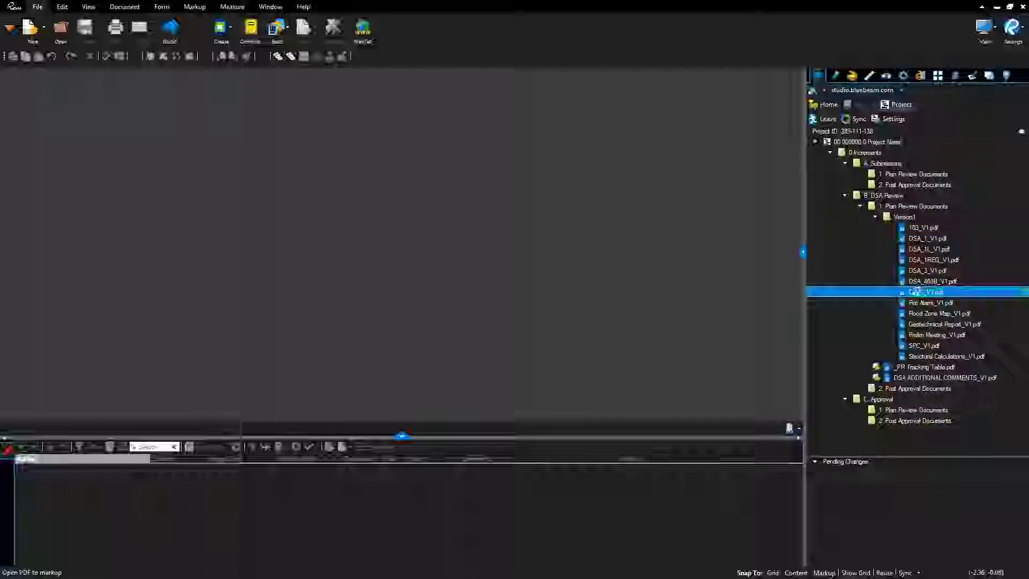
pyautogui.rightClick(917, 292)
pyautogui.keyDown('ctrl'); pyautogui.click(838, 314); pyautogui.keyUp('ctrl')
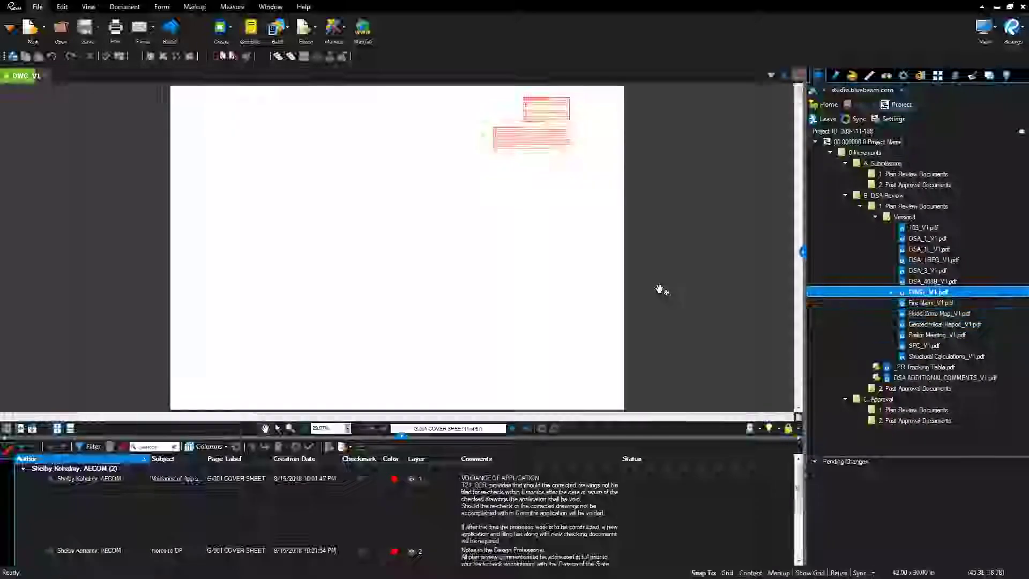
# View sheets G-101 and G-101A, the fire access site plans, using the drawing set's bookmarks
pyautogui.click(838, 76)
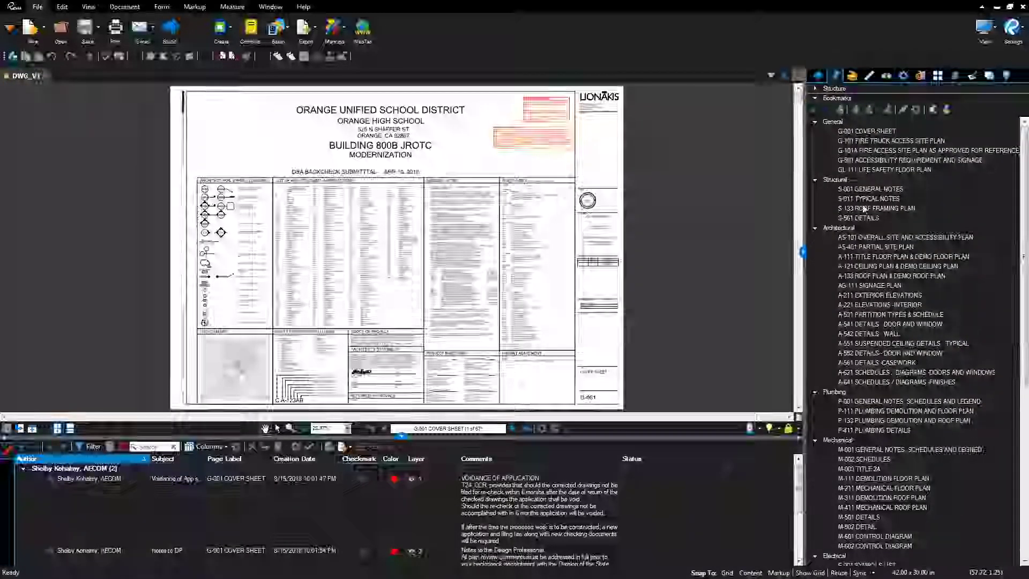
pyautogui.click(862, 141)
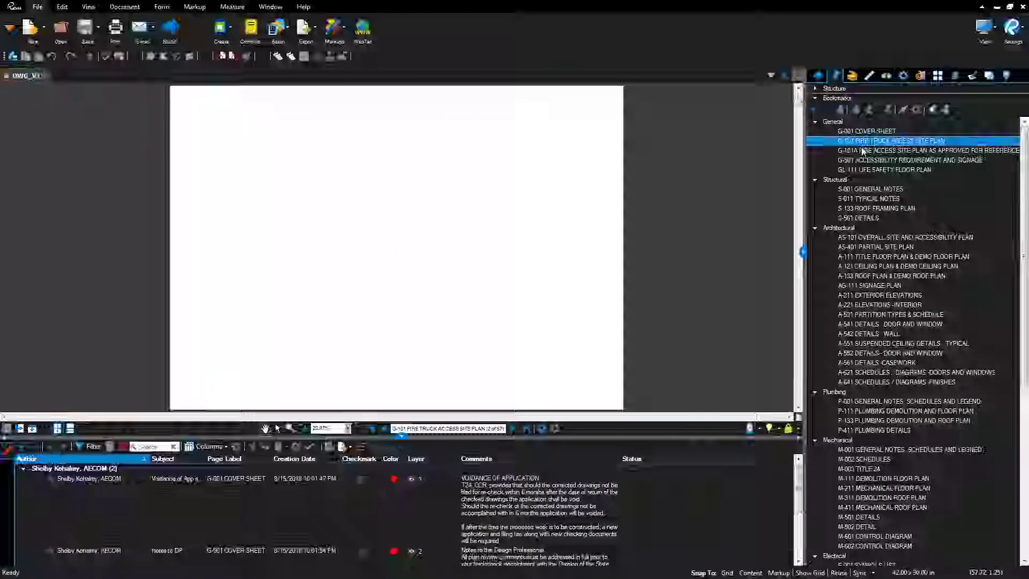
pyautogui.click(862, 152)
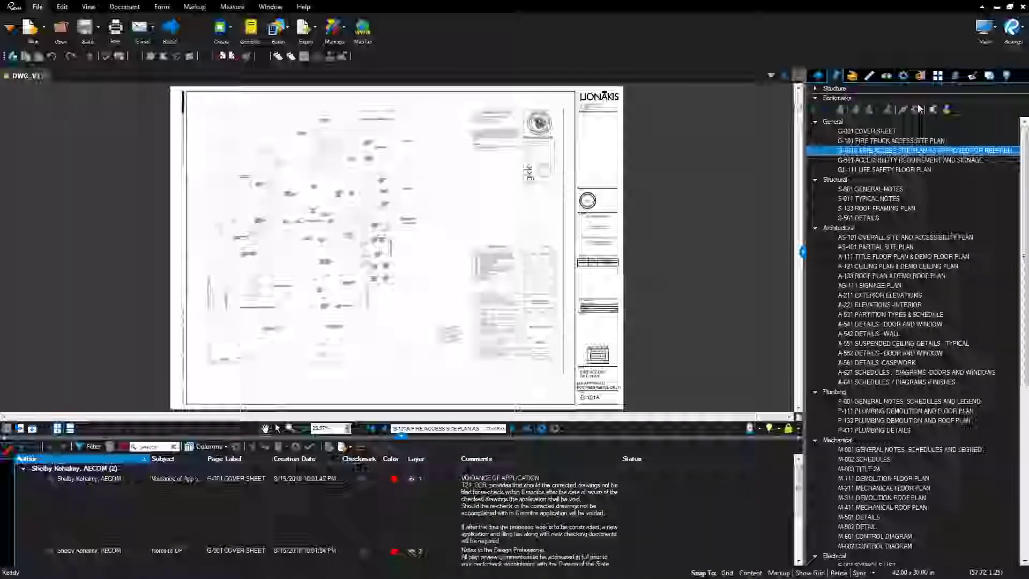
# View the AS-401 Partial Site Plan from the page thumbnails and inspect its floor plan up close
pyautogui.click(937, 75)
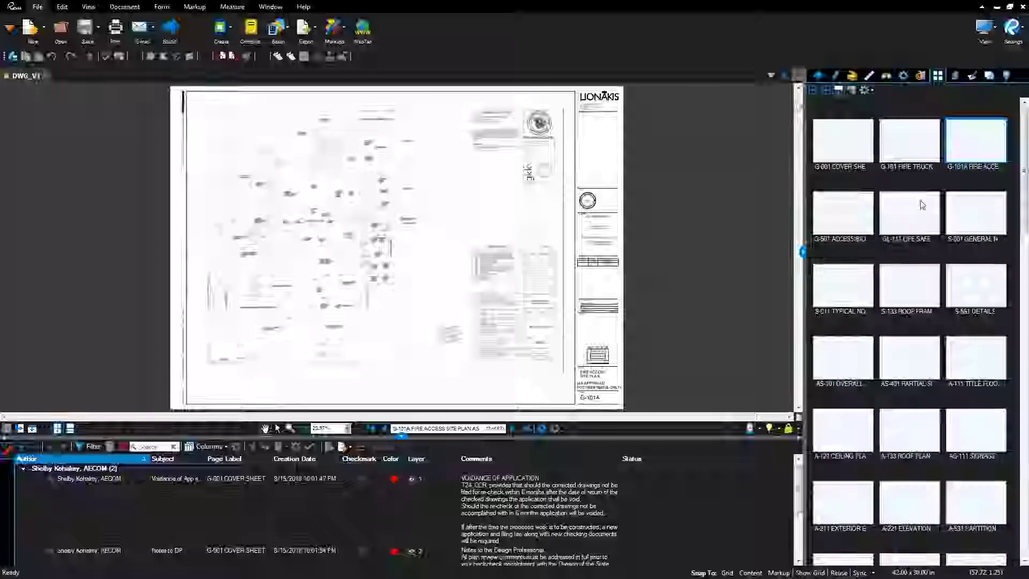
pyautogui.click(904, 364)
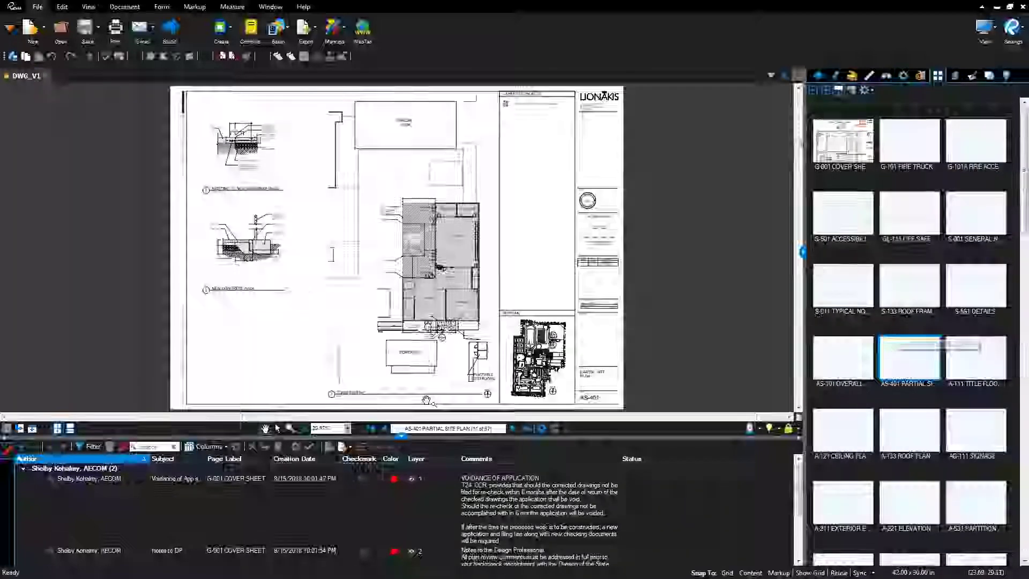
pyautogui.scroll(2, 457, 350)
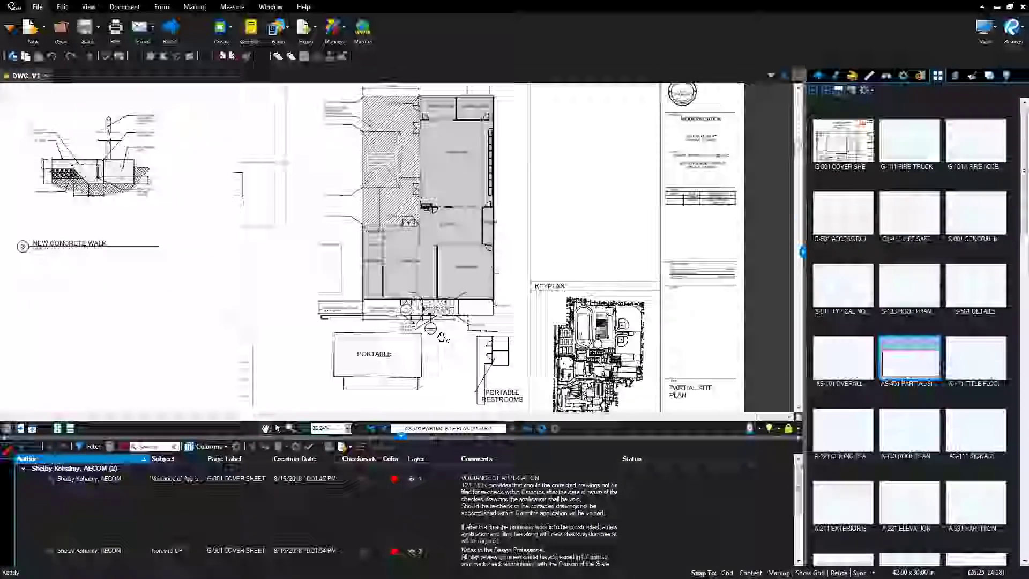
pyautogui.scroll(-2, 458, 357)
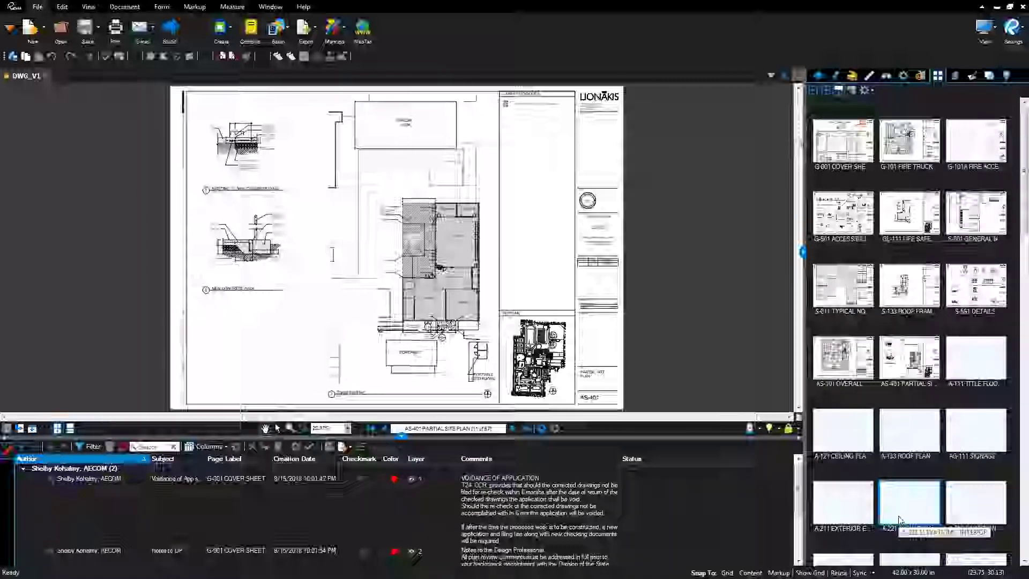
# View the A-221 Elevations - Interior sheet, then close the DWG_V1 drawing set
pyautogui.click(914, 521)
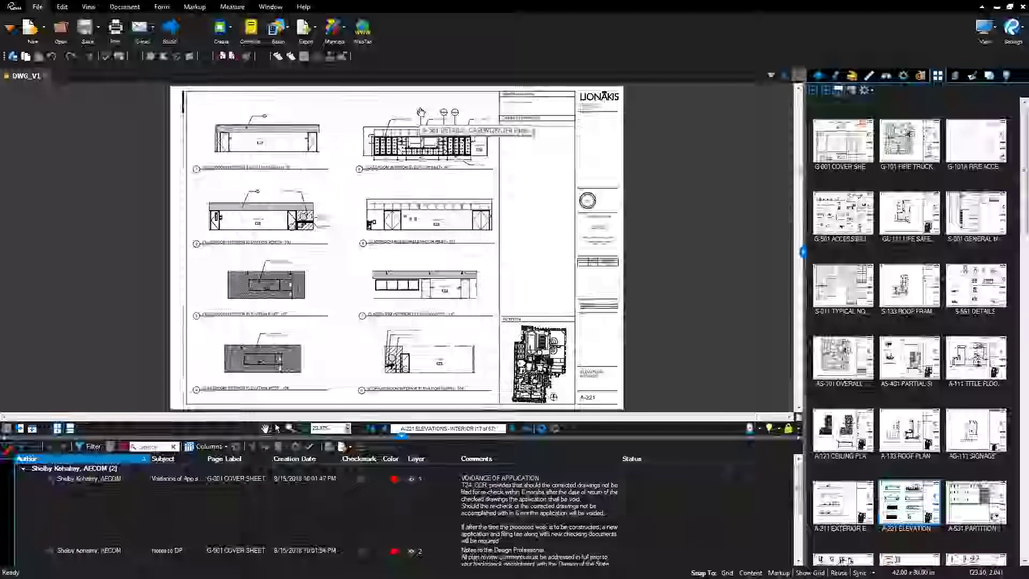
pyautogui.hotkey('ctrl', 'w')
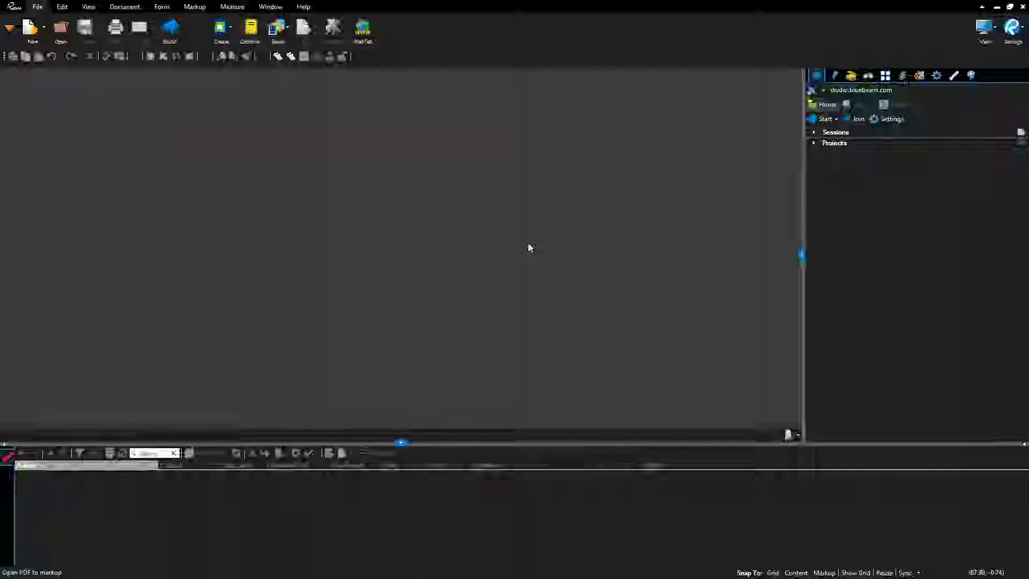
# Join the Studio project using the copied Studio ID
pyautogui.click(858, 119)
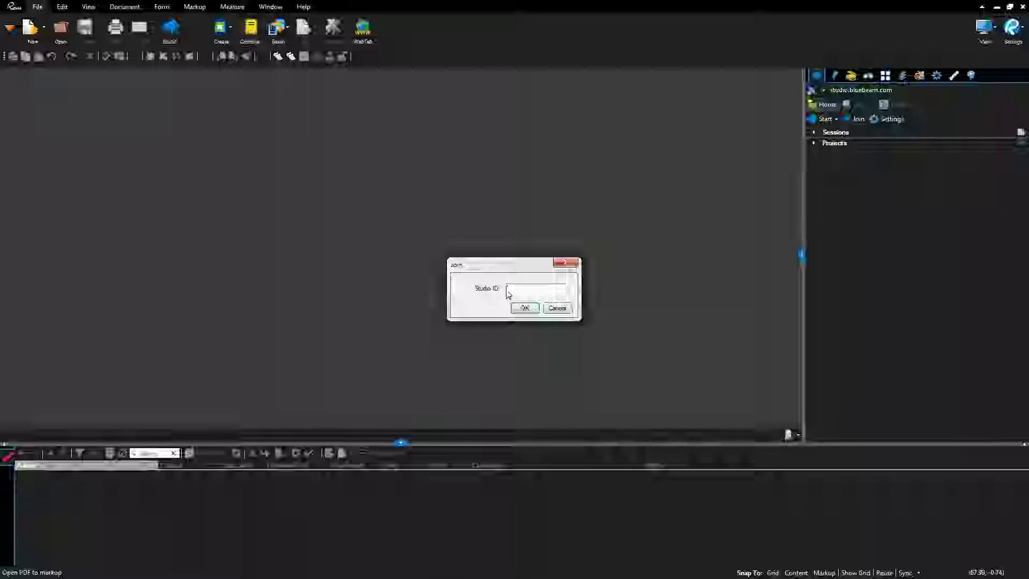
pyautogui.rightClick(508, 294)
pyautogui.click(538, 336)
pyautogui.click(525, 308)
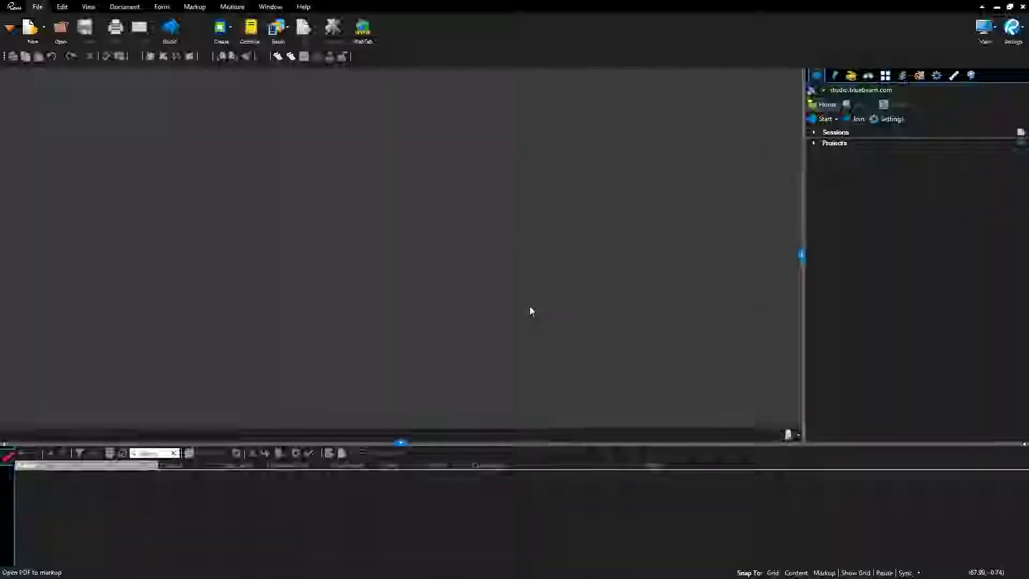
# Rename the version folder under DSA Review's 1. Plan Review Documents as Rejected
pyautogui.rightClick(872, 217)
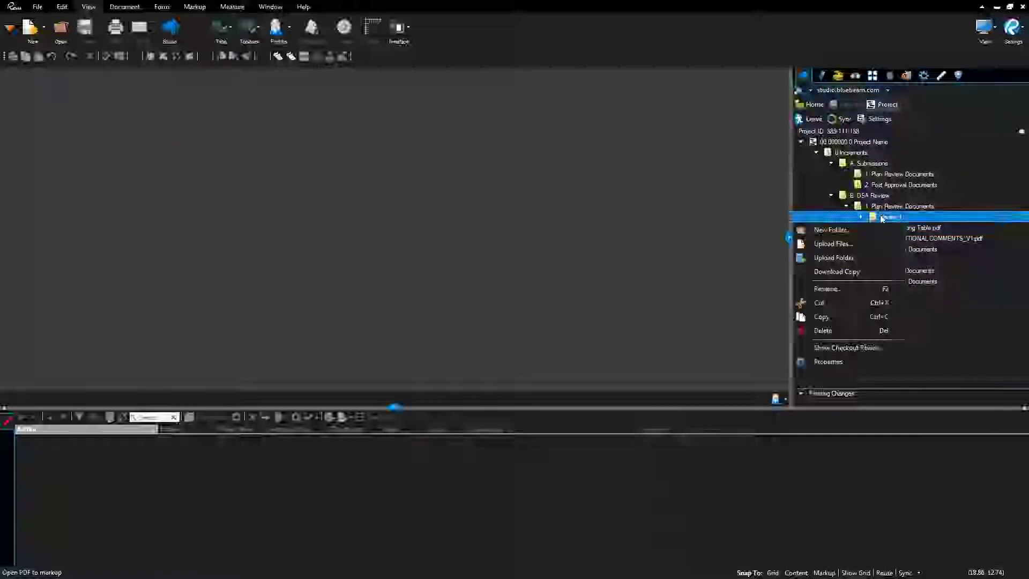
pyautogui.click(858, 289)
pyautogui.write('Rejected')
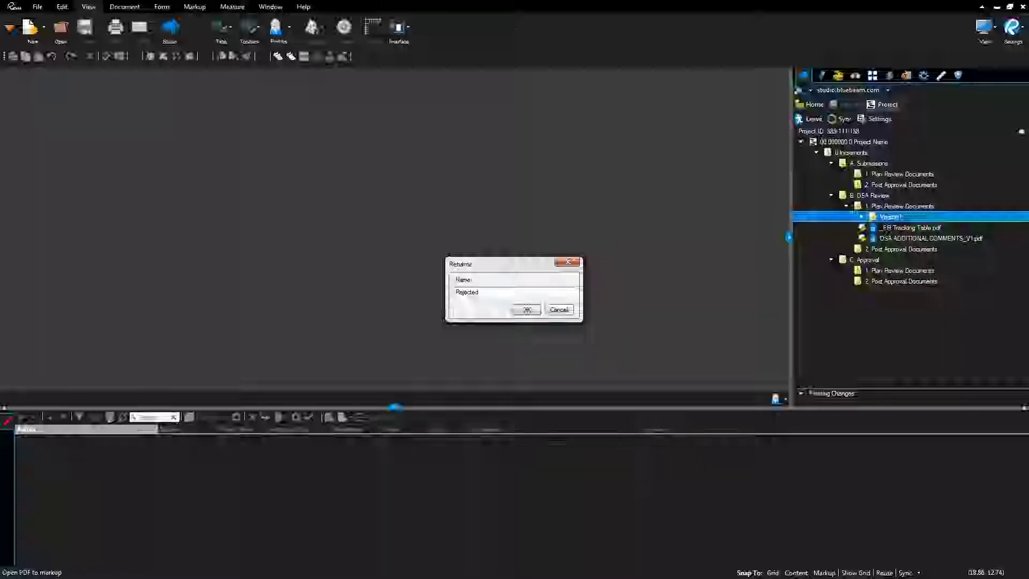
pyautogui.press('Return')
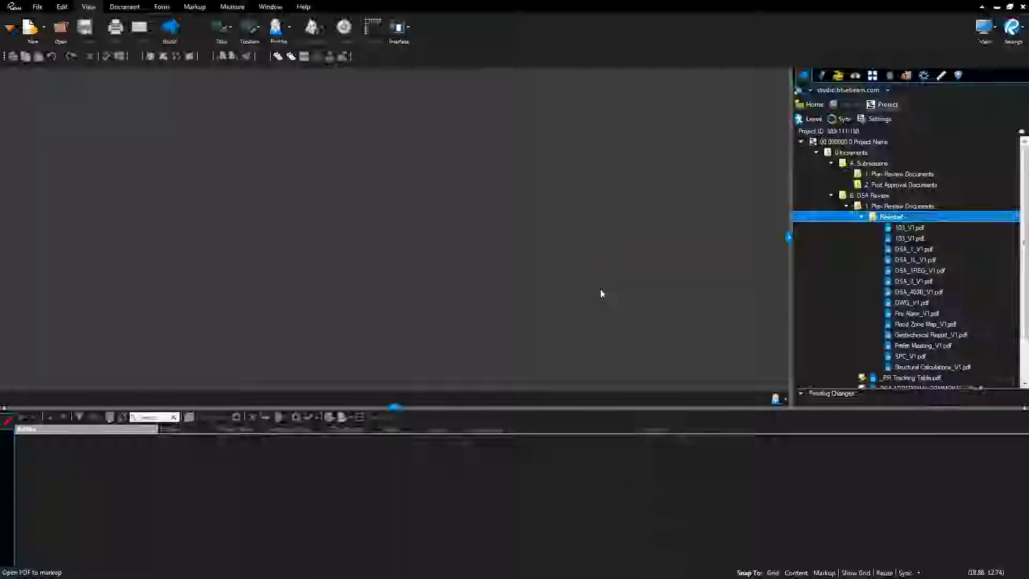
pyautogui.click(861, 218)
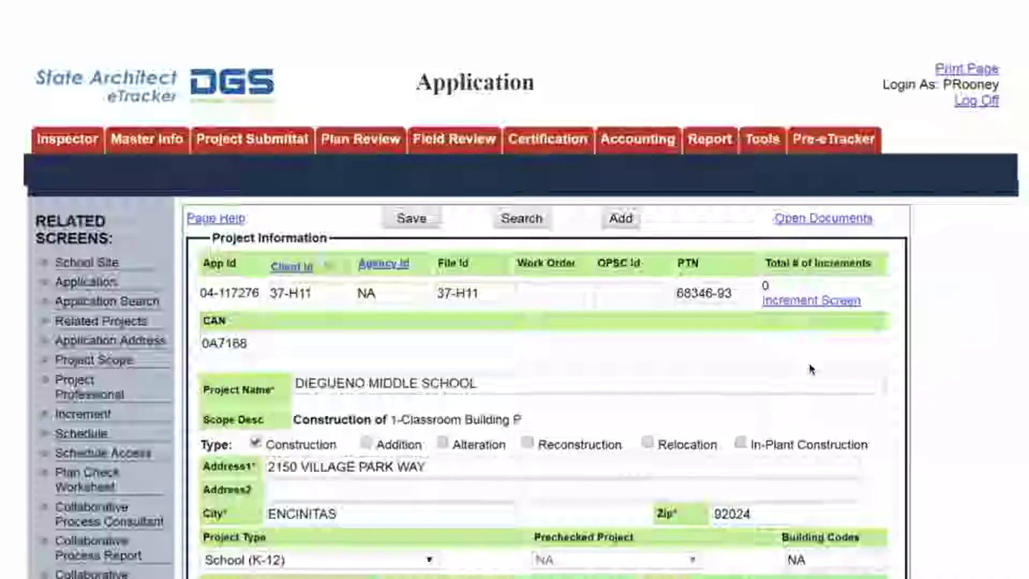
# Switch to the eTracker Application screen and review its Registration & Submittal Information and Notes sections
pyautogui.scroll(-5, 814, 370)
pyautogui.scroll(-5, 817, 370)
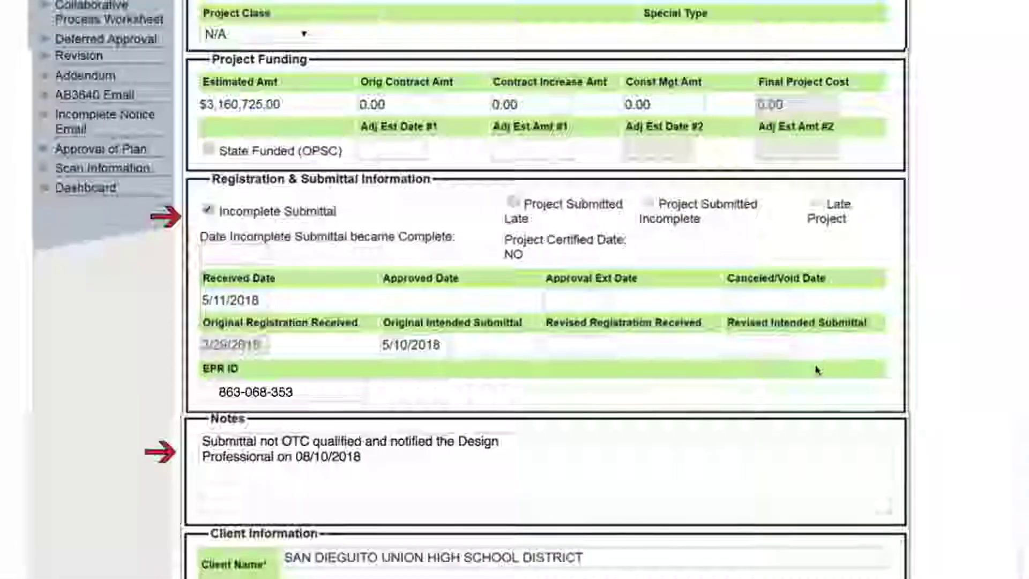
pyautogui.scroll(-2, 816, 370)
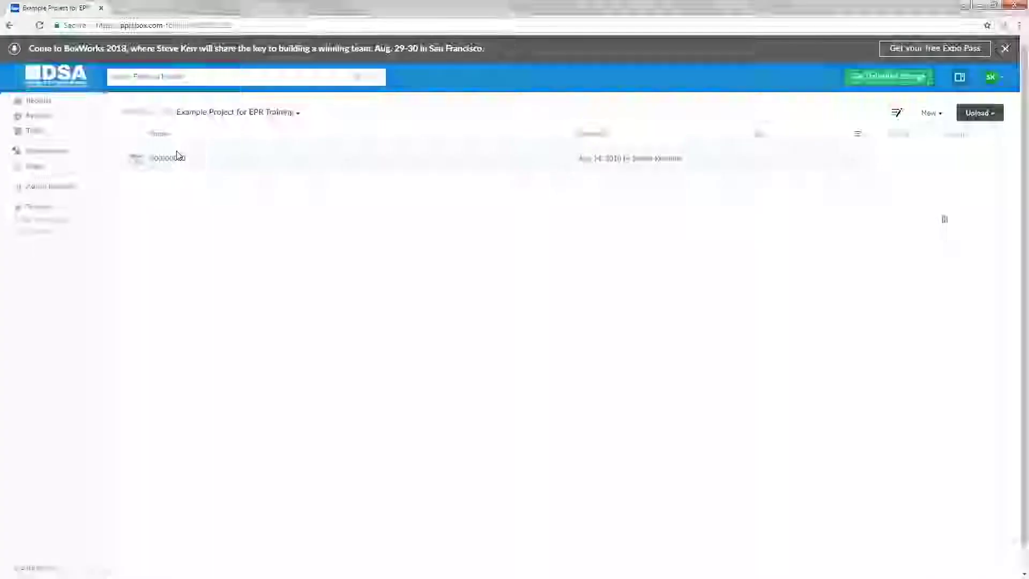
# In Box, open project folder 00-000000 and go through its AE License and Submissions to DSA folders to Plan Review Phase's Plan Review Submittal
pyautogui.click(168, 158)
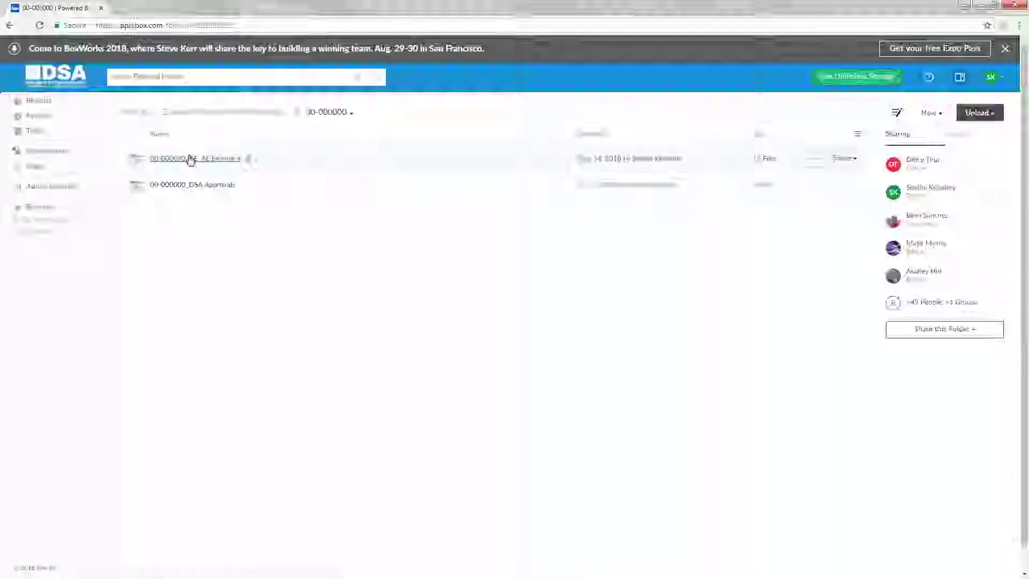
pyautogui.click(190, 158)
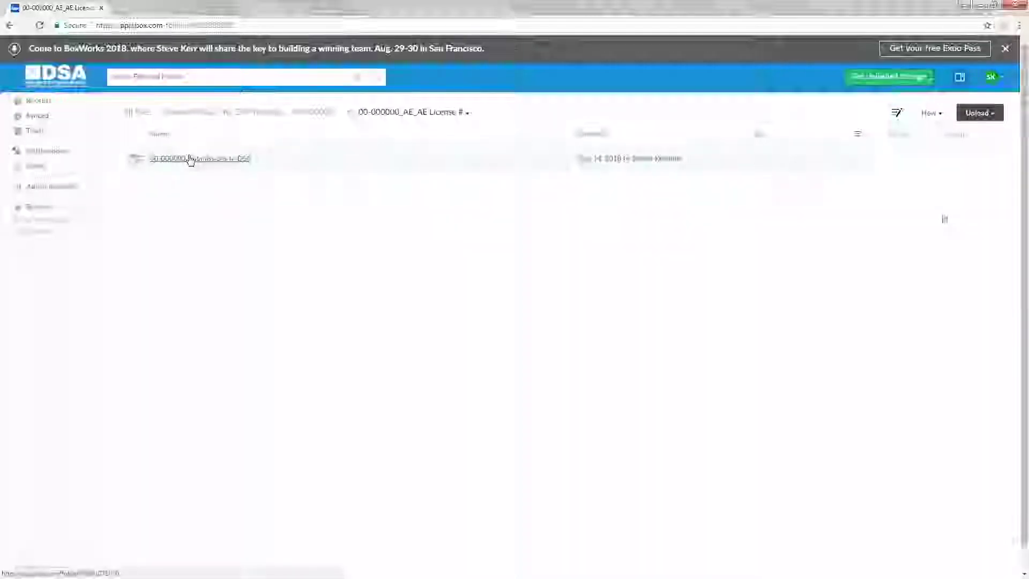
pyautogui.click(190, 159)
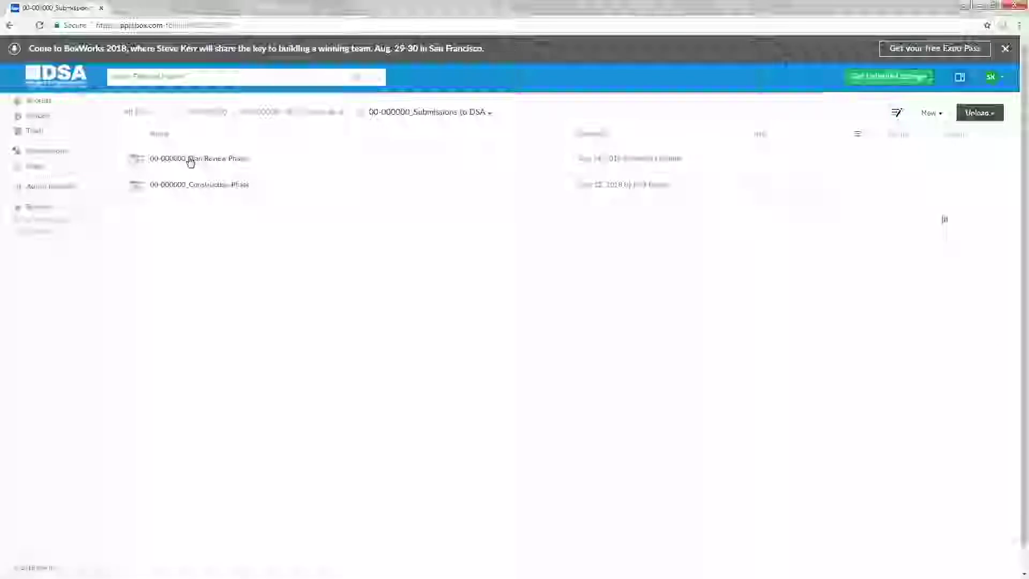
pyautogui.click(190, 159)
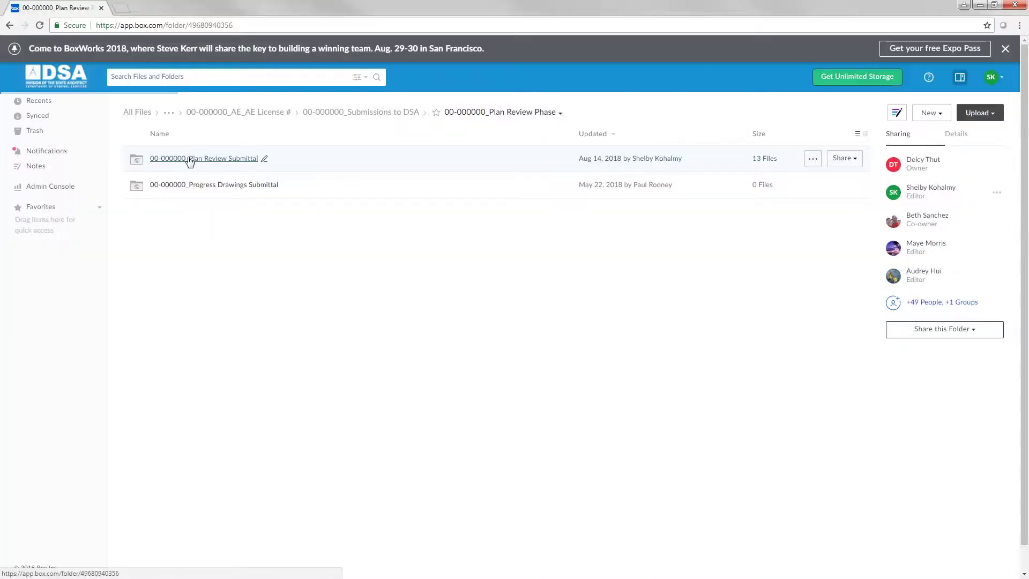
pyautogui.click(189, 158)
# Move the Version 1 folder in the Plan Review Submittal folder to the trash
pyautogui.click(813, 160)
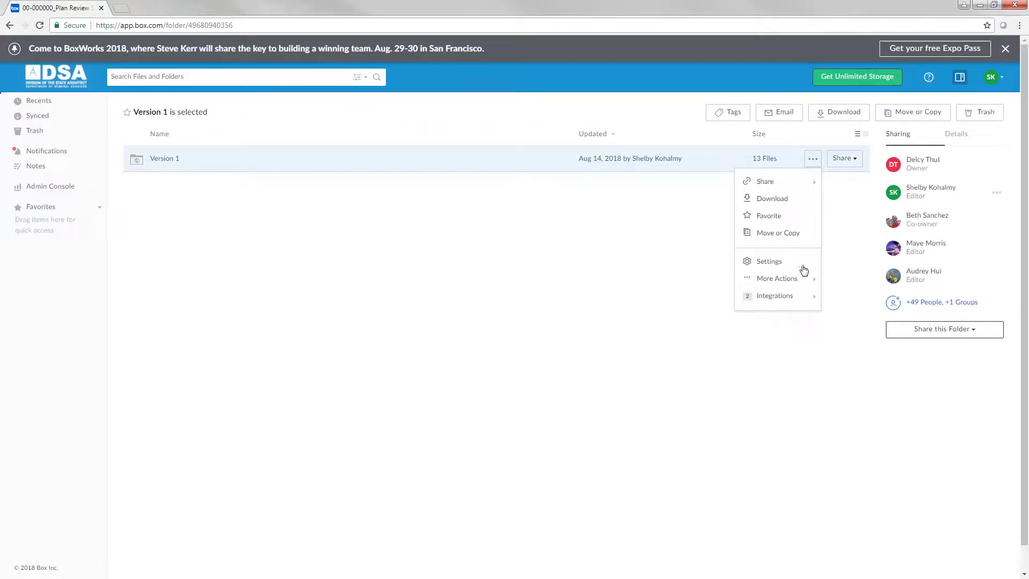
pyautogui.moveTo(803, 278)
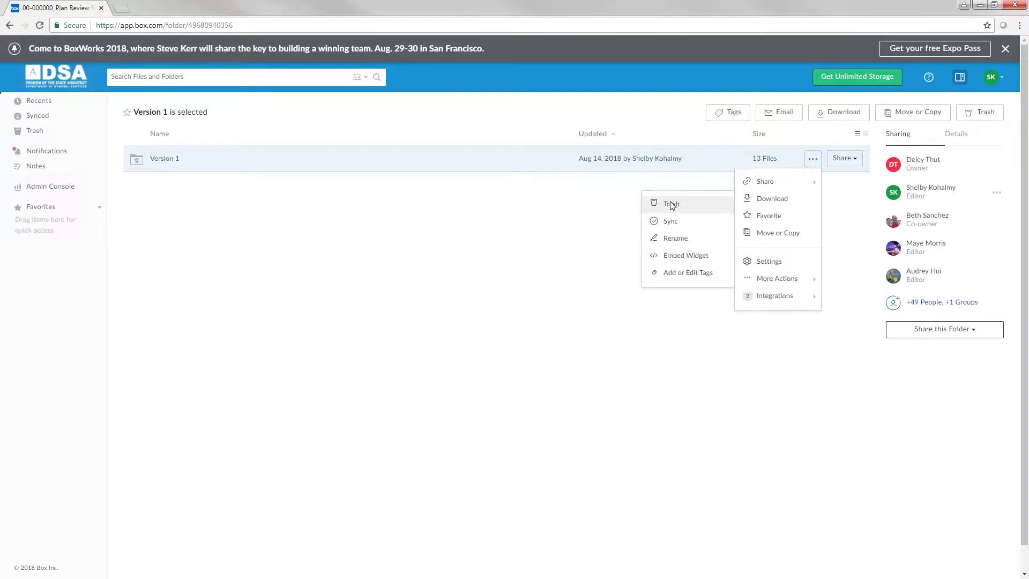
pyautogui.click(671, 204)
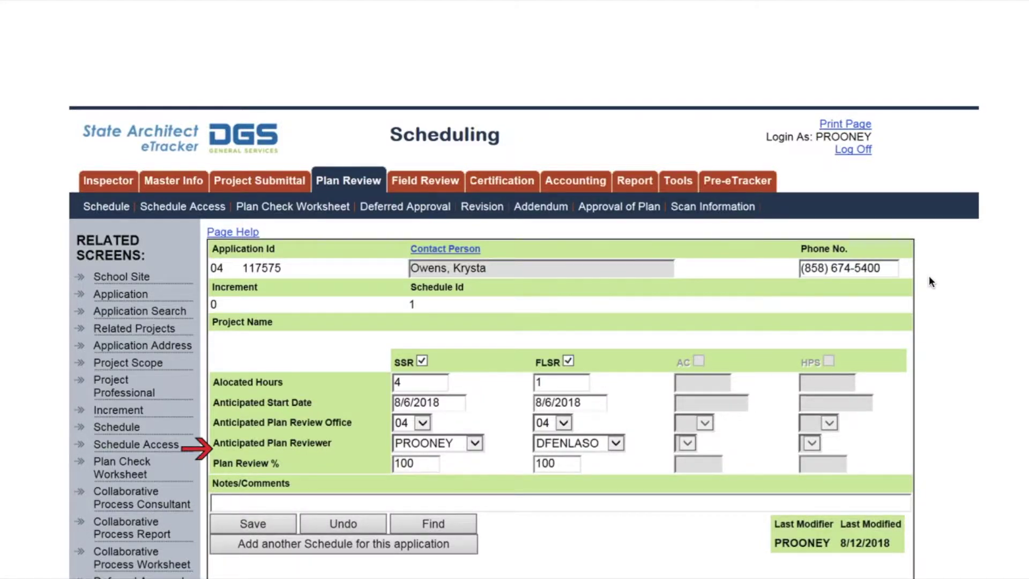
# Switch to eTracker and review the Scheduling screen's plan reviewer assignments and the Project Scope screen
pyautogui.scroll(-3, 928, 276)
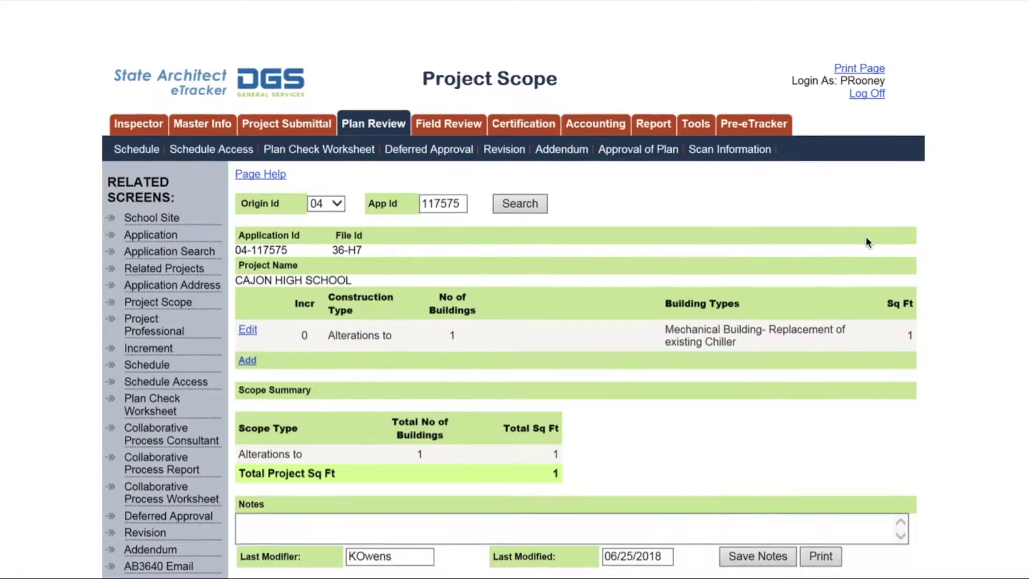
pyautogui.scroll(-1, 866, 235)
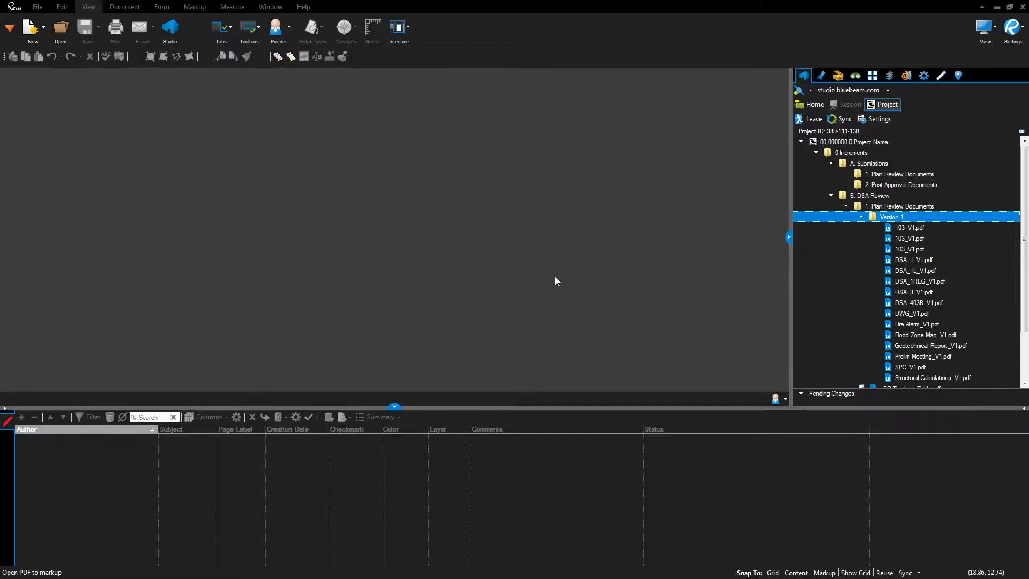
# In Bluebeam Revu, show the project's available sessions and join the 00_000000 Plan Review session
pyautogui.click(853, 142)
pyautogui.rightClick(854, 143)
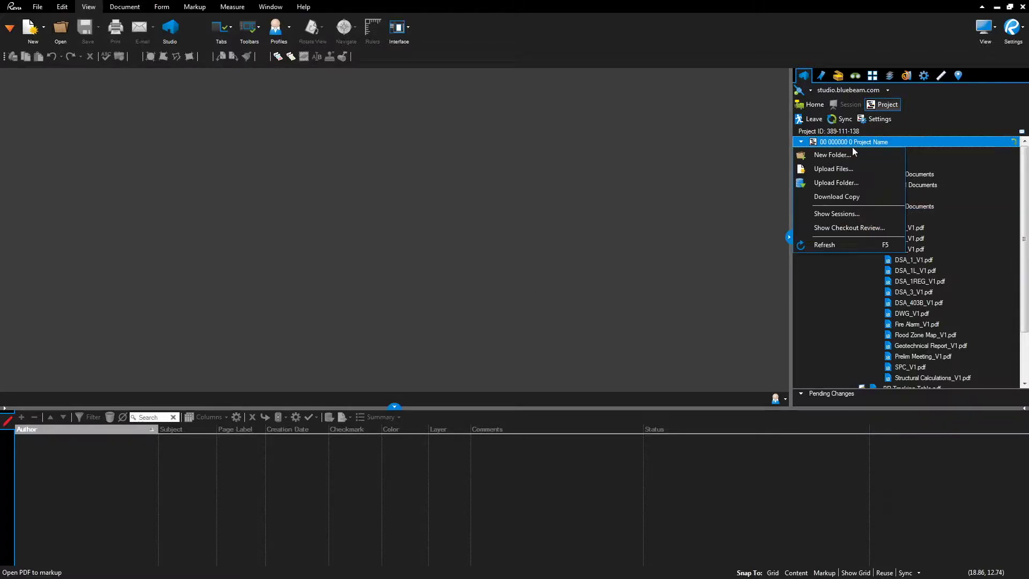
pyautogui.click(841, 213)
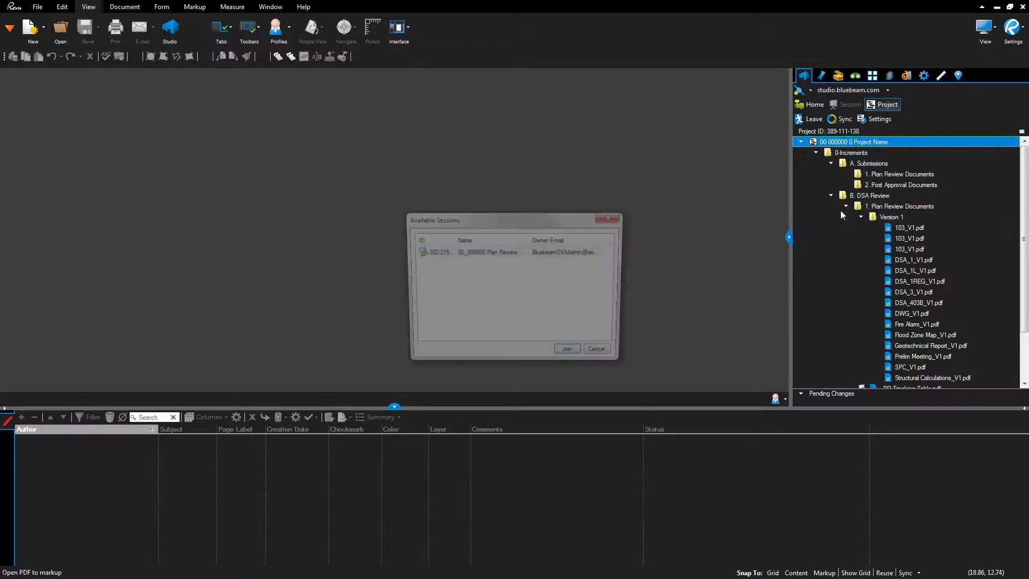
pyautogui.click(514, 252)
pyautogui.click(572, 356)
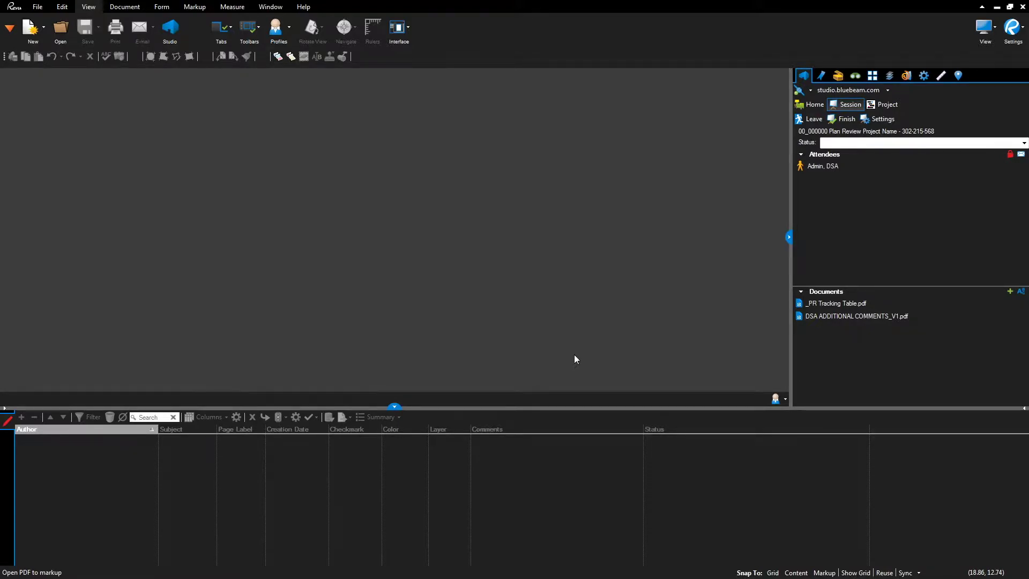
# Return to the project files and open DWG_V1.pdf from the Version 1 folder
pyautogui.click(883, 104)
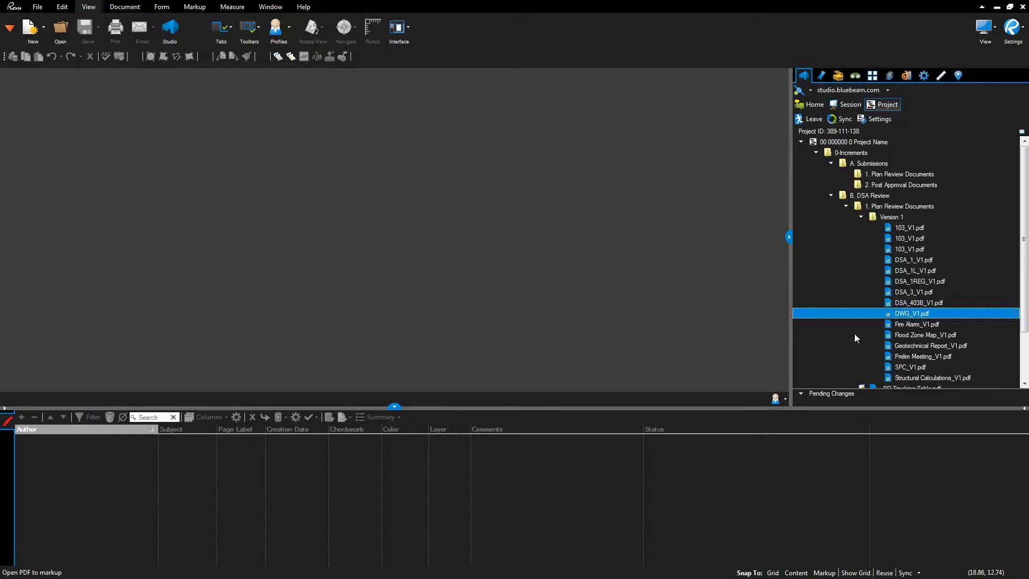
pyautogui.rightClick(902, 313)
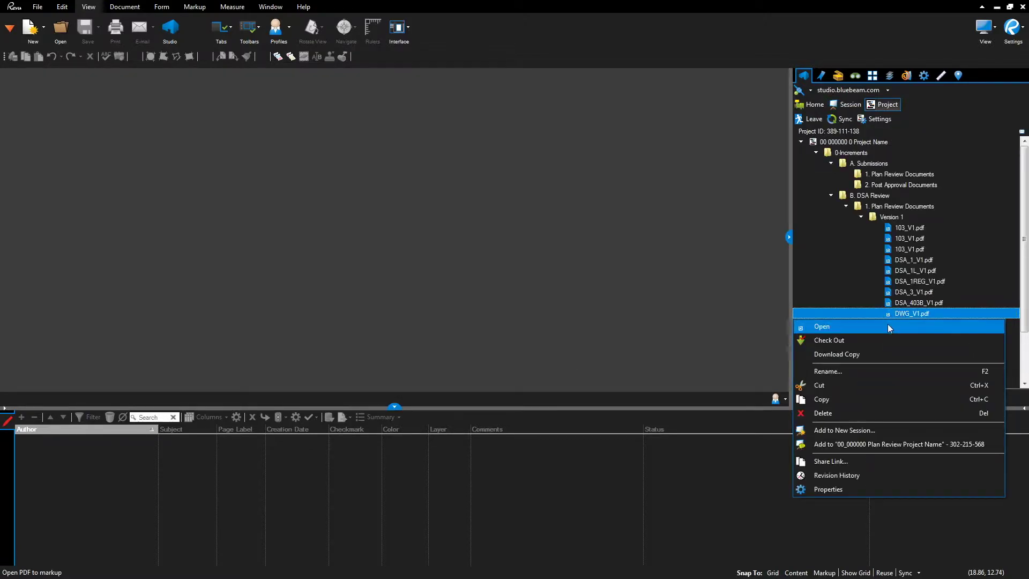
pyautogui.click(888, 324)
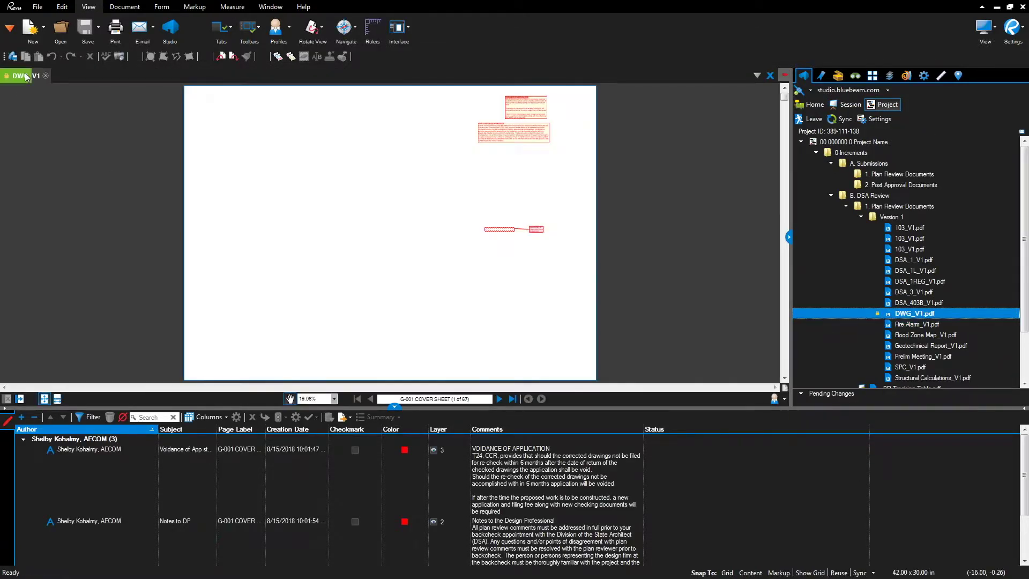
# Save a copy of DWG_V1.pdf to the Downloads folder on disk
pyautogui.rightClick(26, 76)
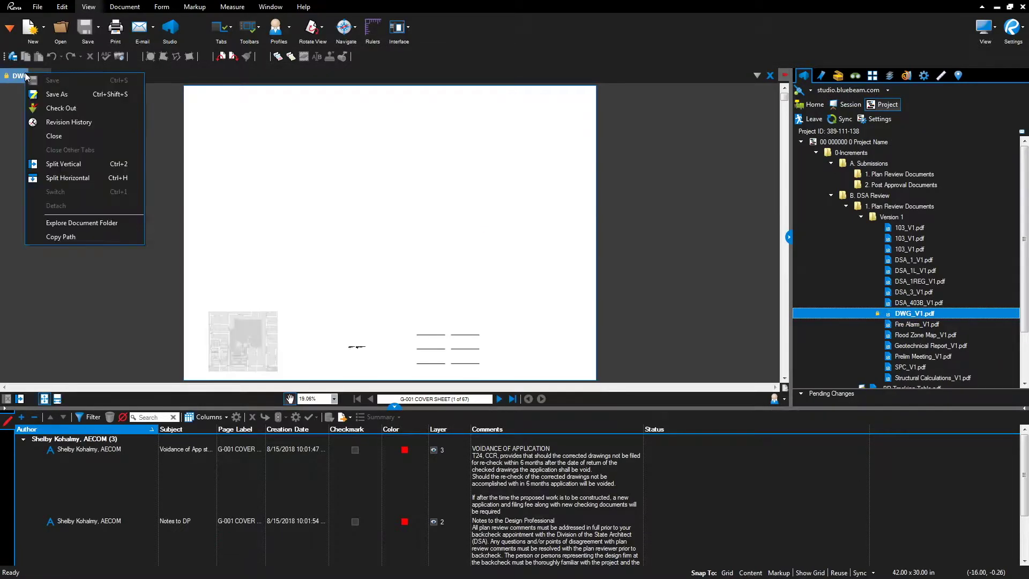
pyautogui.click(90, 96)
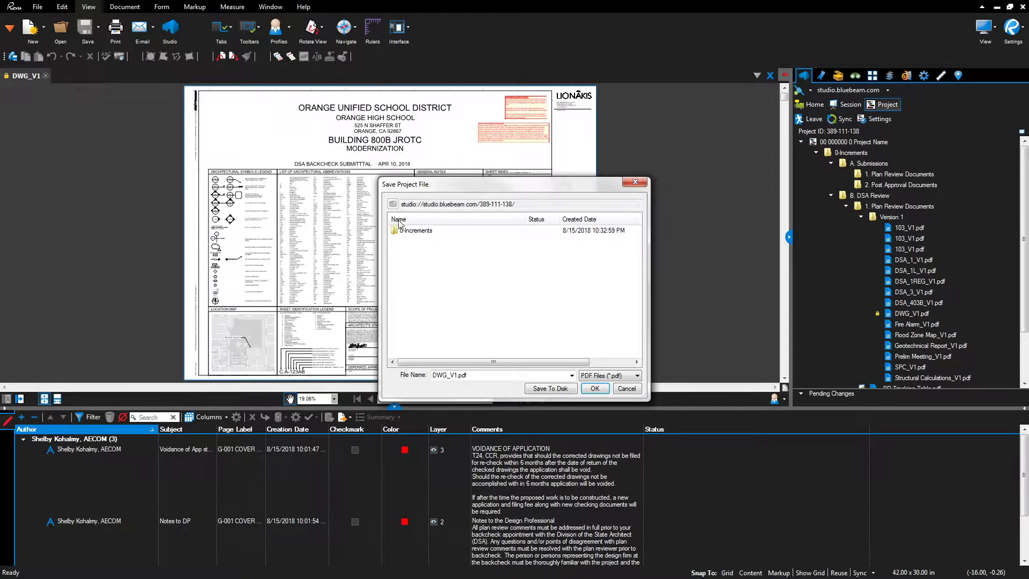
pyautogui.click(563, 389)
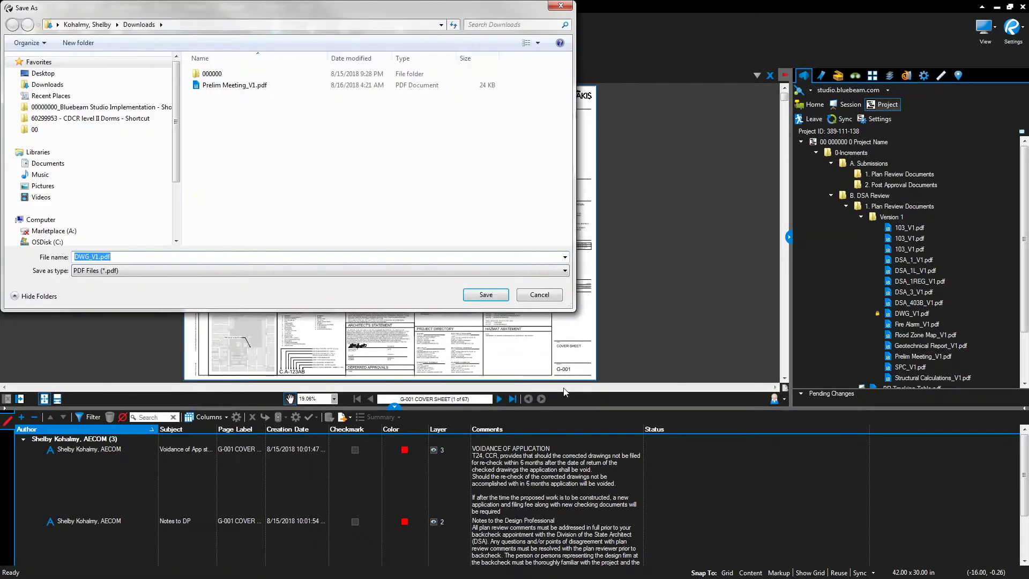
pyautogui.click(48, 84)
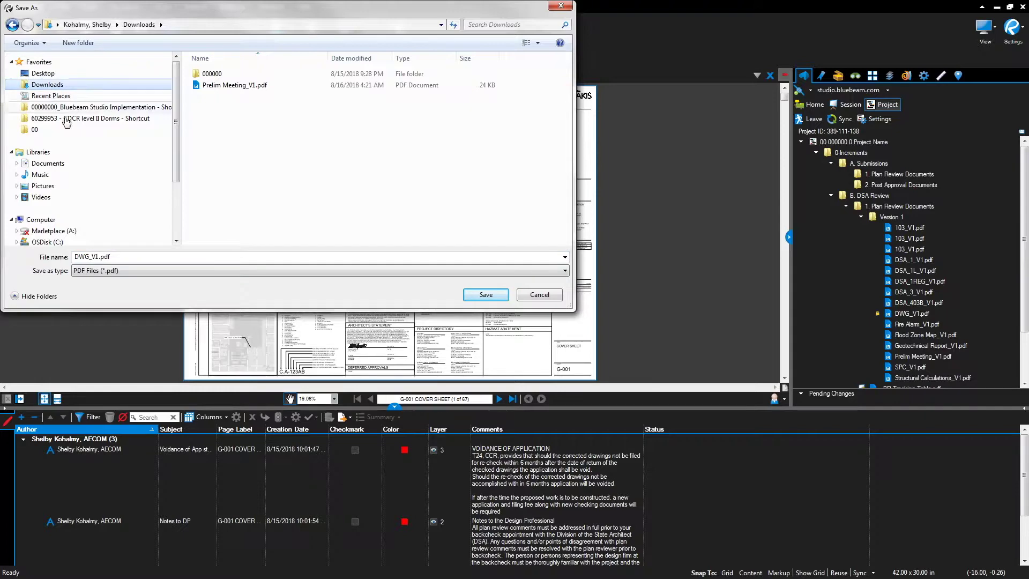
pyautogui.click(486, 296)
# Return to the plan review session and add the saved DWG_V1 drawing set to it
pyautogui.click(852, 106)
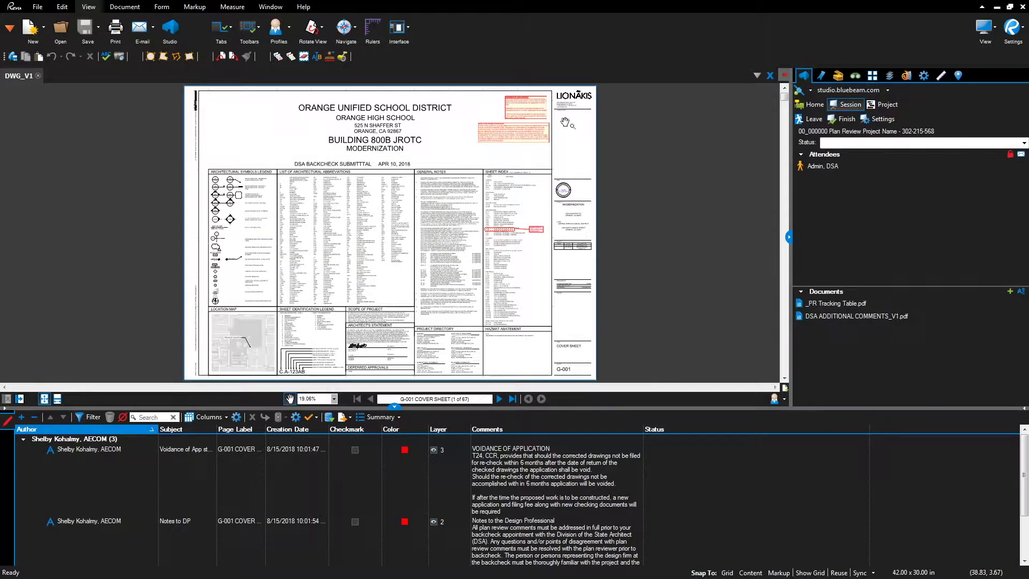
pyautogui.rightClick(24, 79)
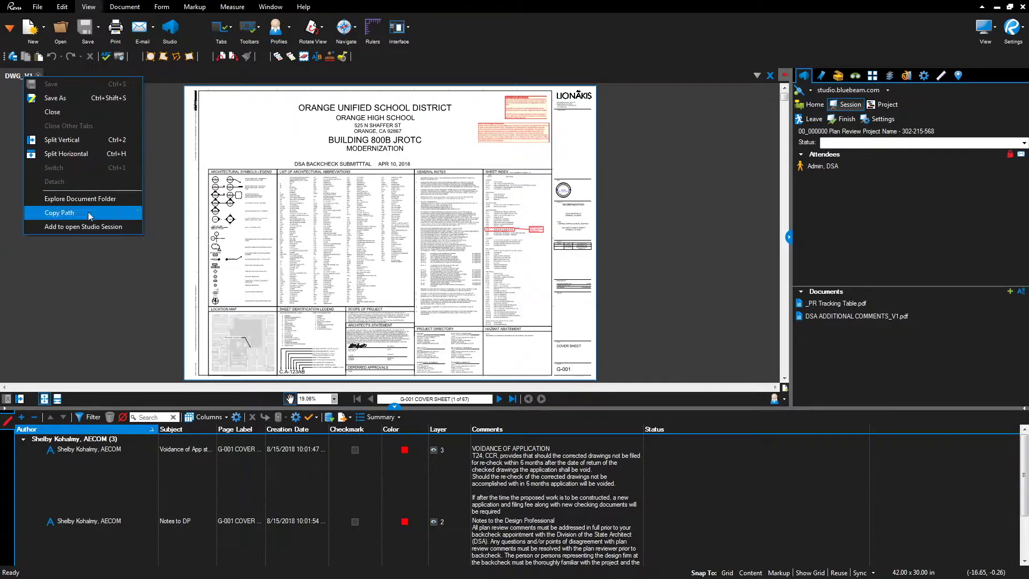
pyautogui.click(101, 226)
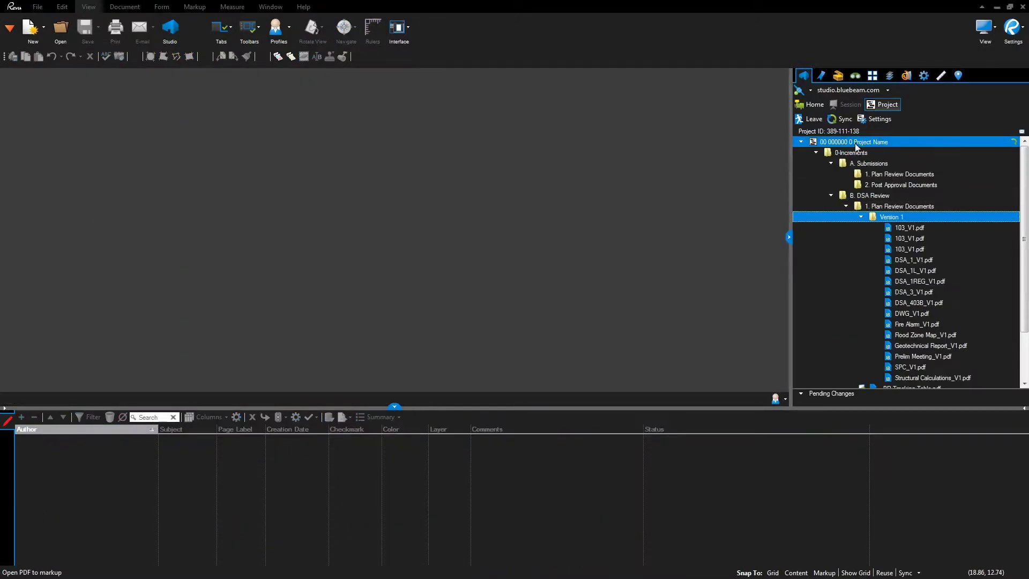
# Join the 00_000000 Plan Review session from the project's list of available sessions
pyautogui.rightClick(855, 142)
pyautogui.click(840, 213)
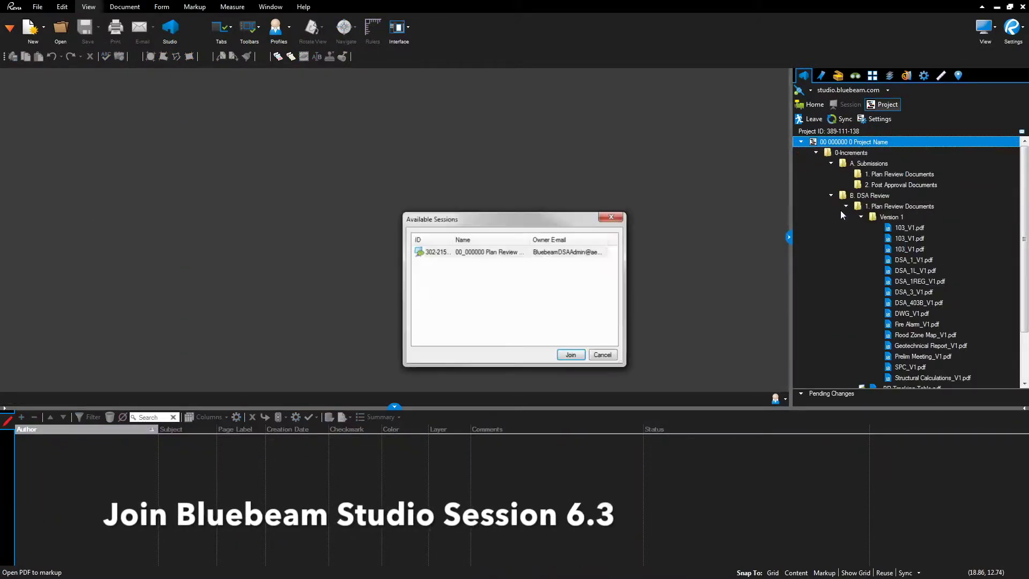
pyautogui.click(554, 252)
pyautogui.click(573, 356)
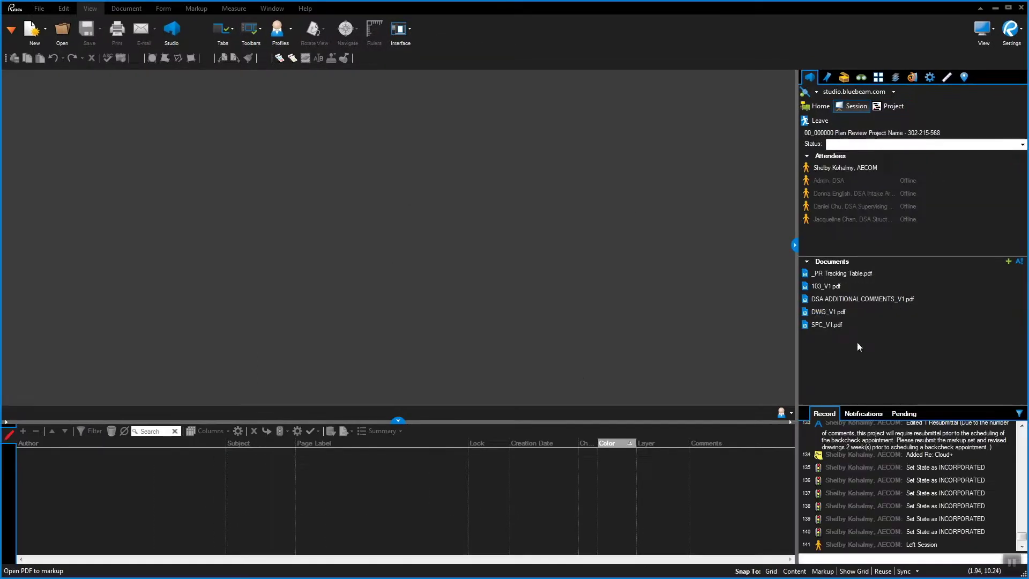
# Open DWG_V1.pdf from the session's documents and go to sheet A-121, the ceiling plan and demo ceiling plan
pyautogui.click(852, 311)
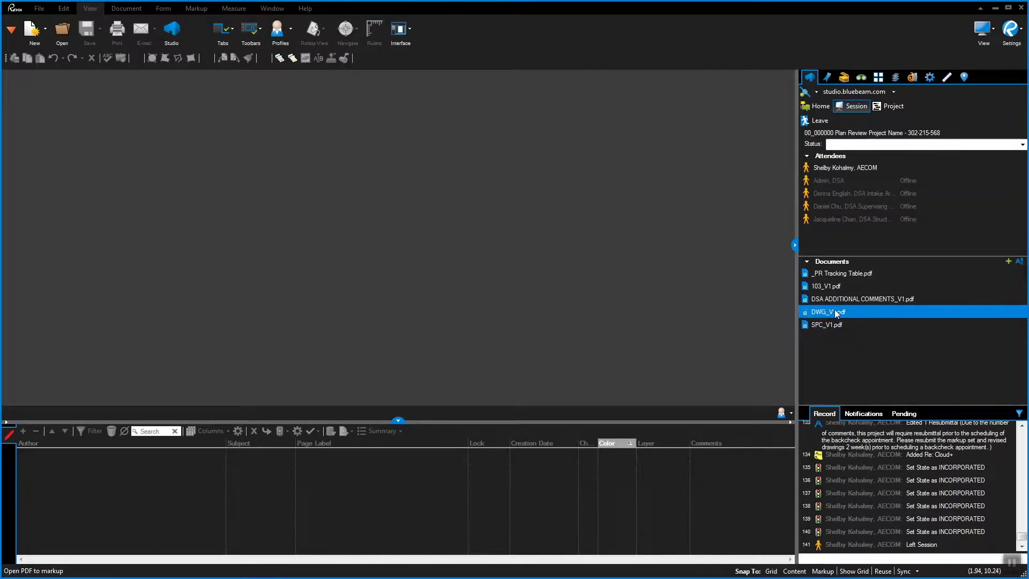
pyautogui.rightClick(837, 313)
pyautogui.click(834, 327)
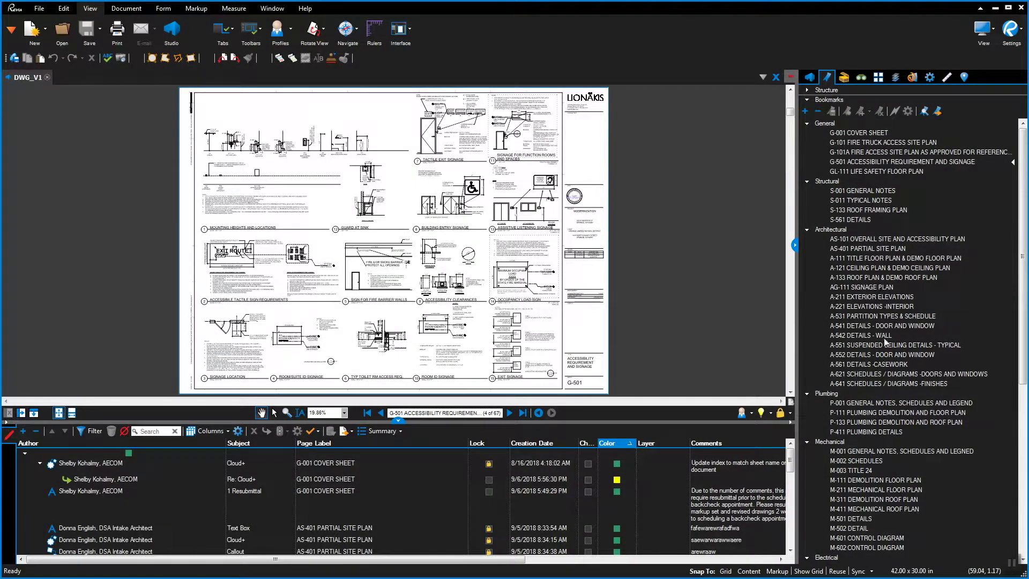
pyautogui.click(886, 343)
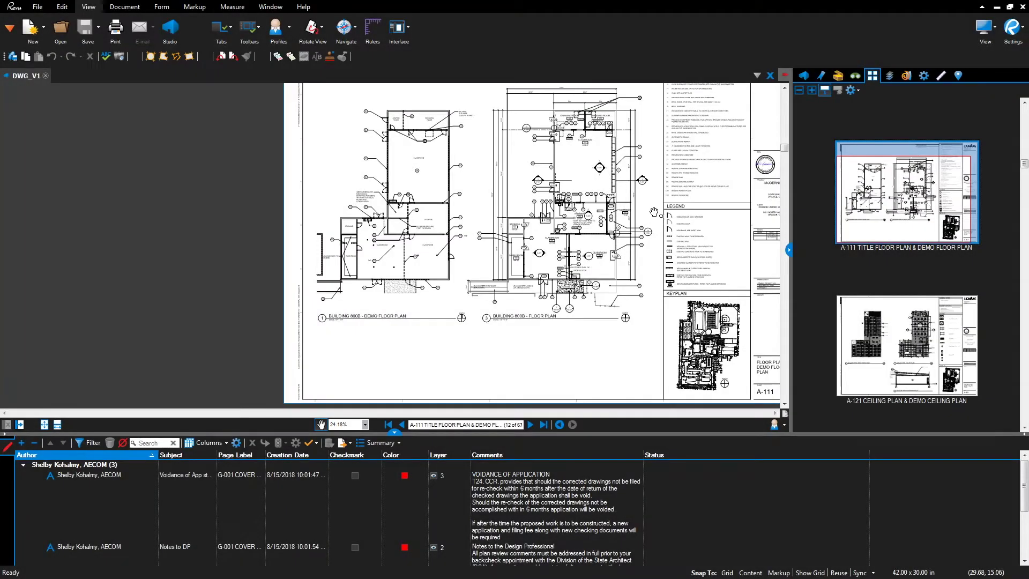
pyautogui.scroll(3, 655, 212)
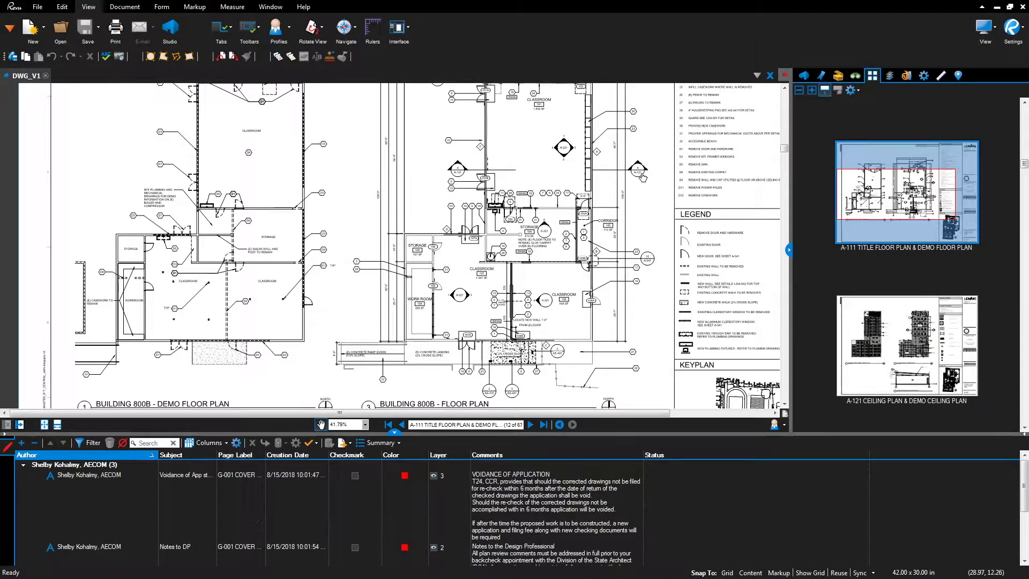
pyautogui.press('Right')
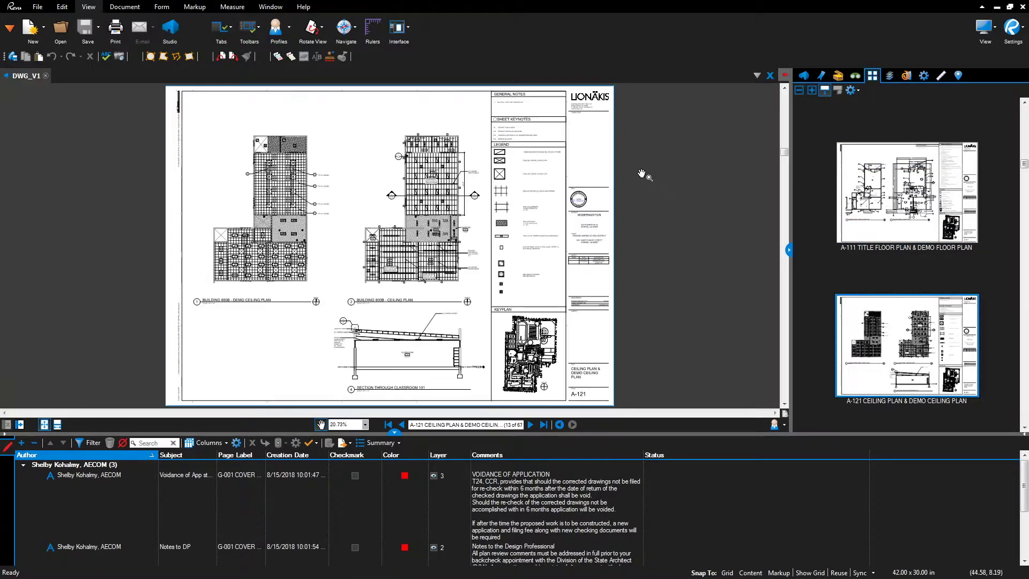
pyautogui.scroll(6, 645, 172)
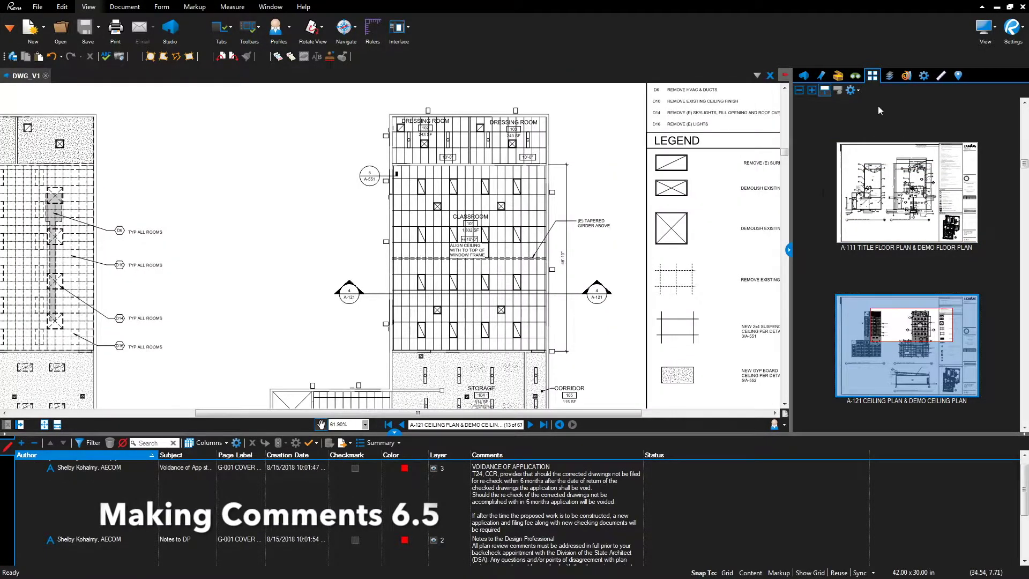
# Add a DSA Structural callout to the classroom's ceiling alignment note reading "Show detail for window and ceiling joint applicable throughout"
pyautogui.click(838, 75)
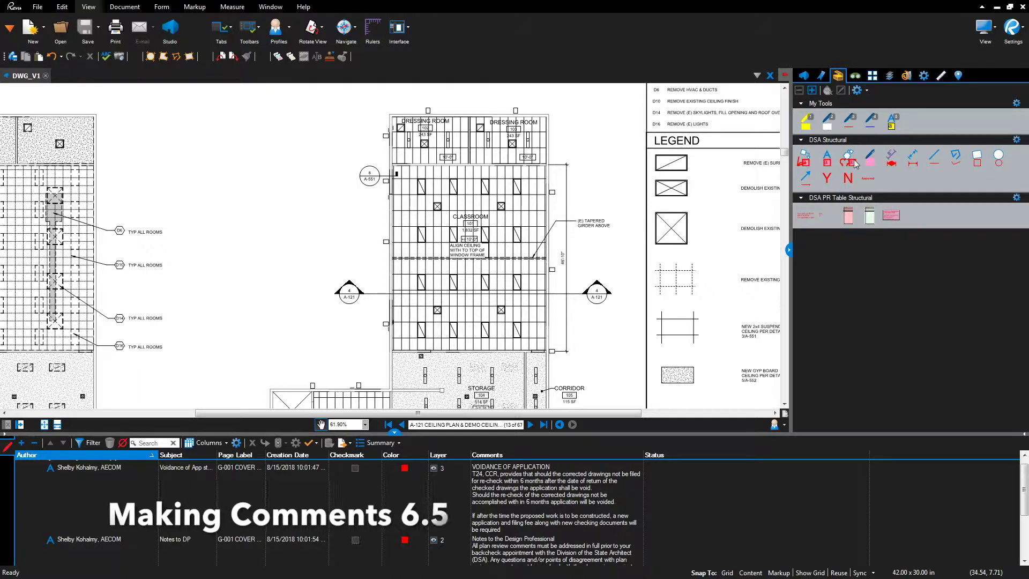
pyautogui.click(805, 161)
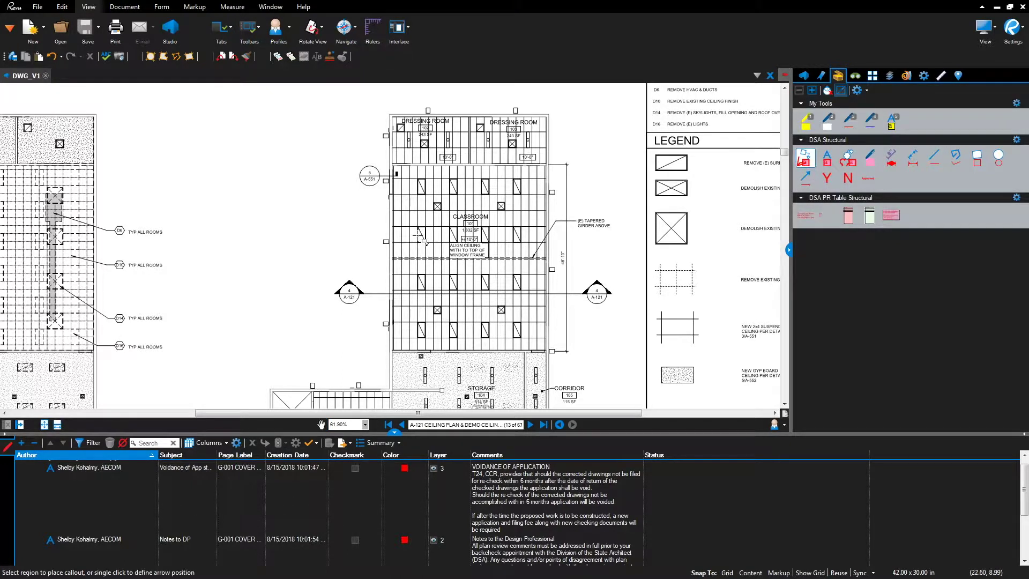
pyautogui.click(450, 255)
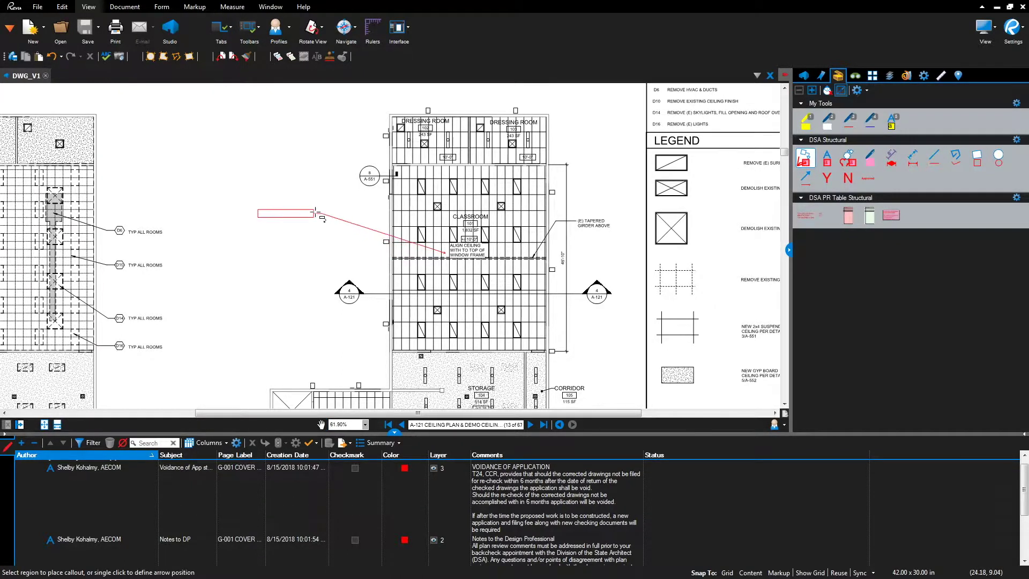
pyautogui.click(307, 226)
pyautogui.write('Show def')
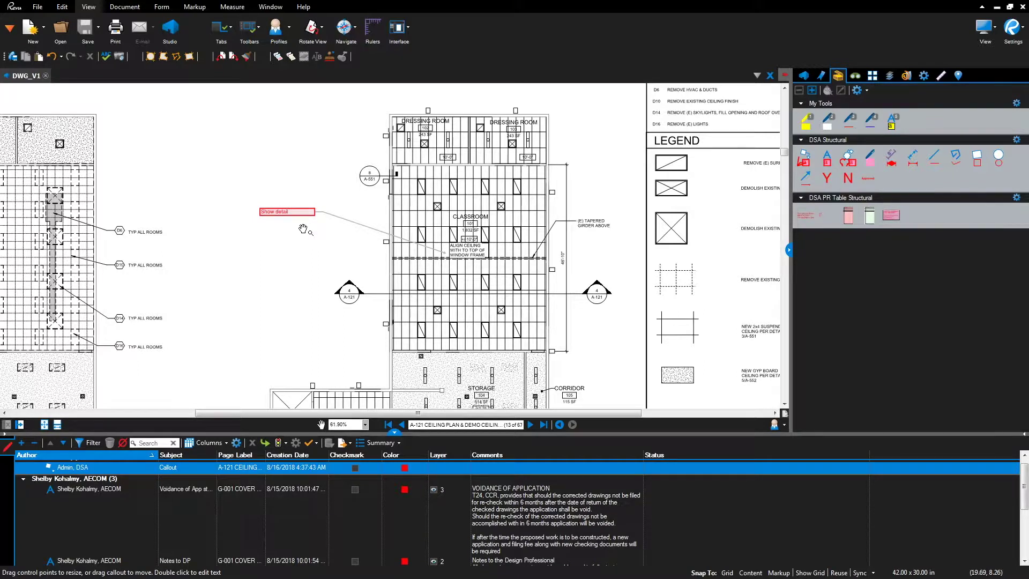
pyautogui.write('ail for window and ceiling joint')
pyautogui.click(304, 229)
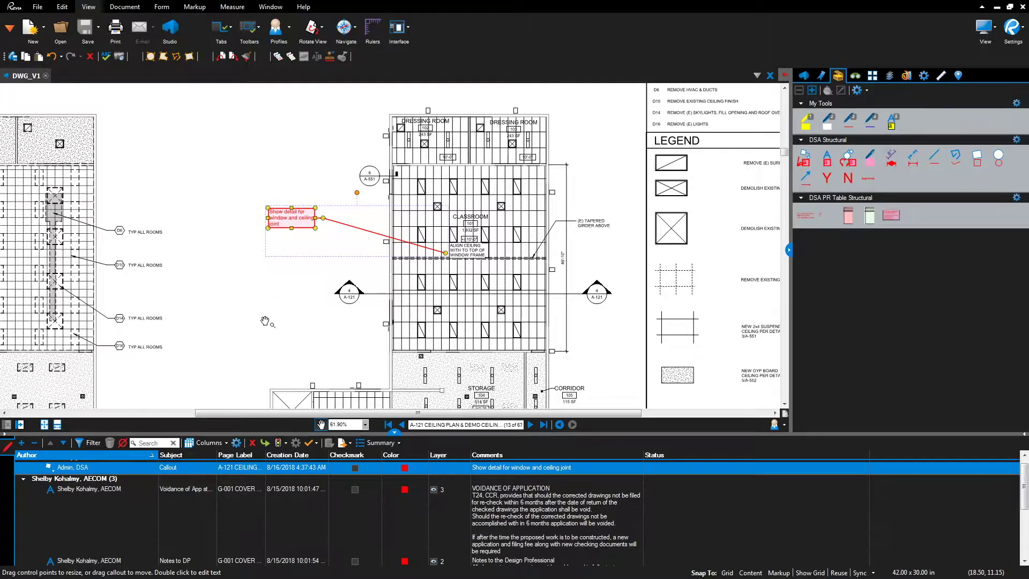
pyautogui.click(307, 239)
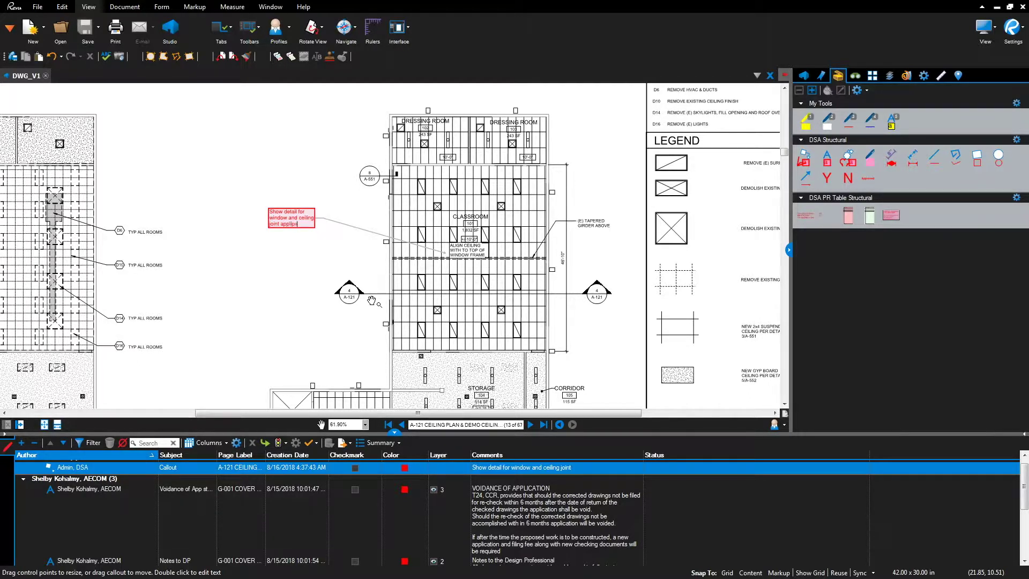
pyautogui.write('throughout')
pyautogui.press('Escape')
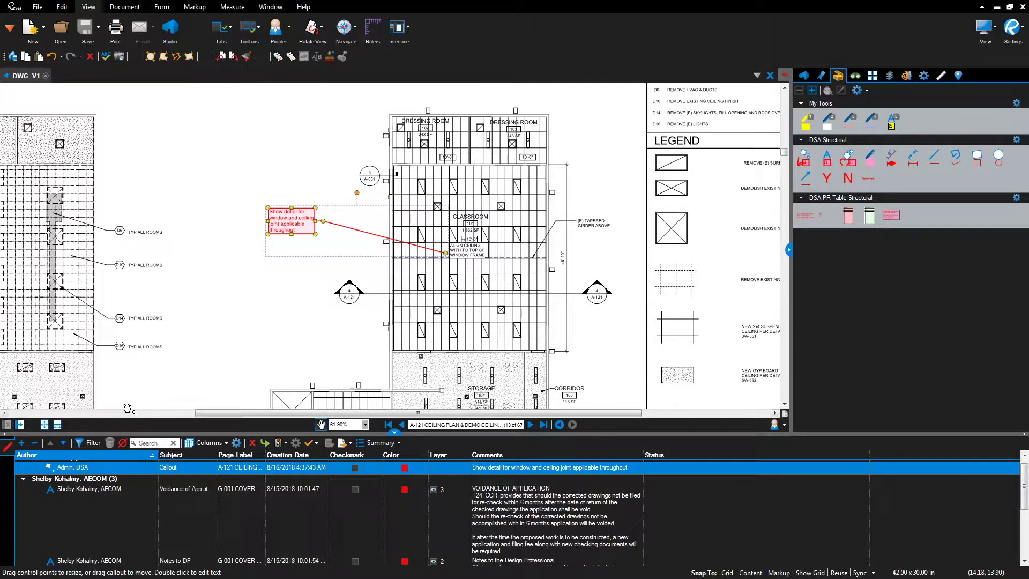
# Filter the markups list by the author "Admin, DSA"
pyautogui.click(92, 446)
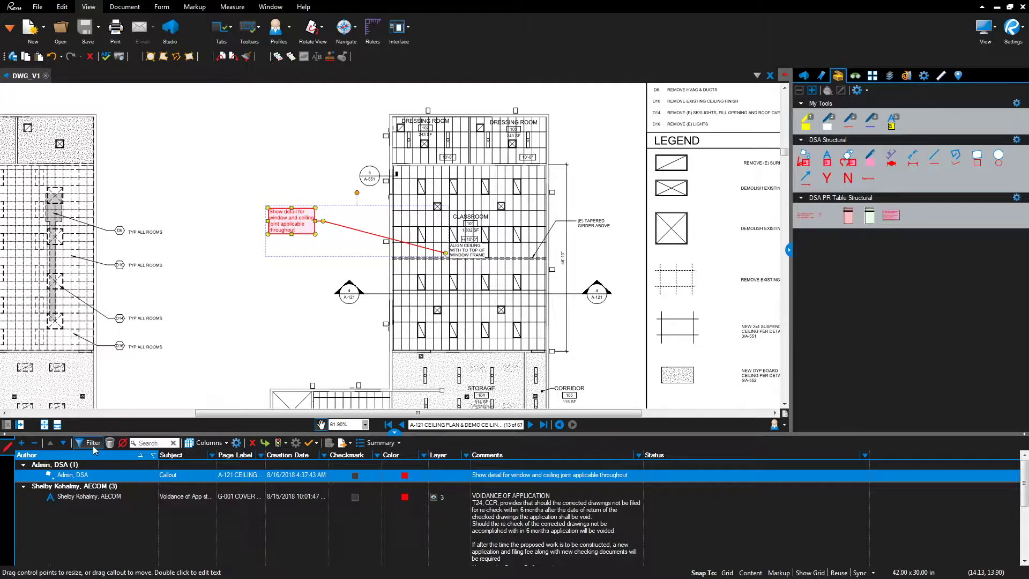
pyautogui.click(154, 457)
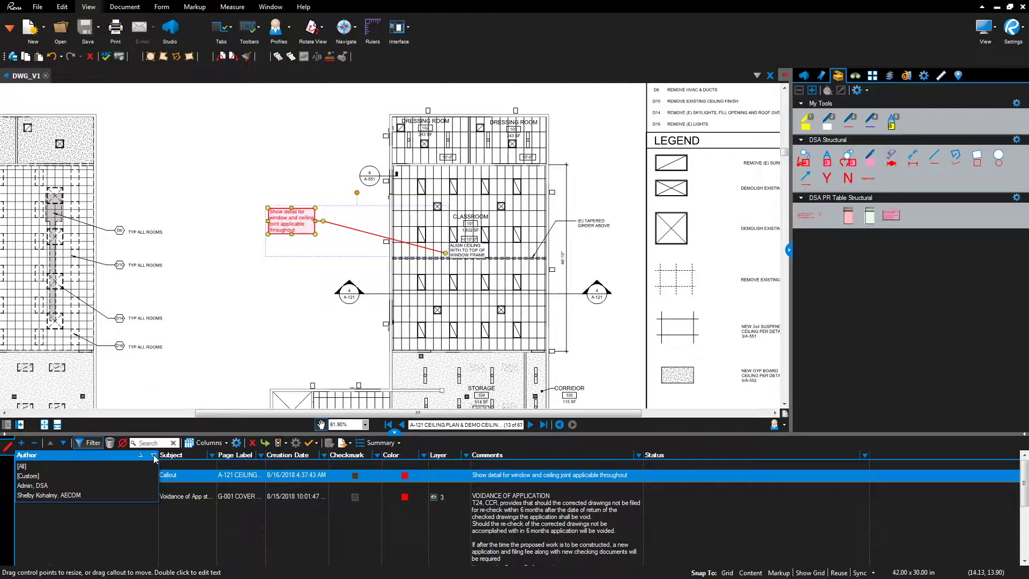
pyautogui.click(39, 485)
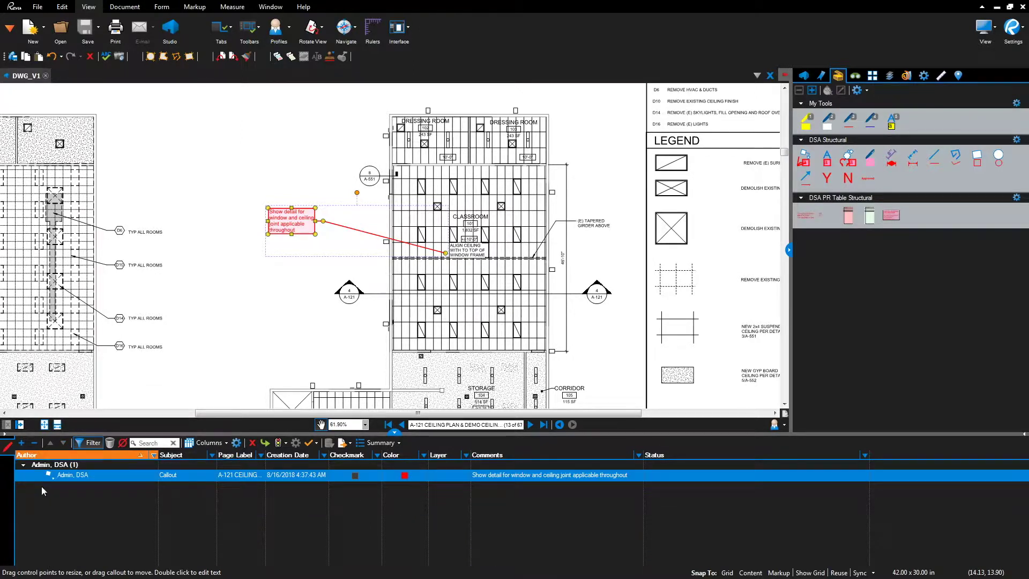
# Edit the callout's comment in the markups list to read "Show detail for window and ceiling joint"
pyautogui.doubleClick(564, 479)
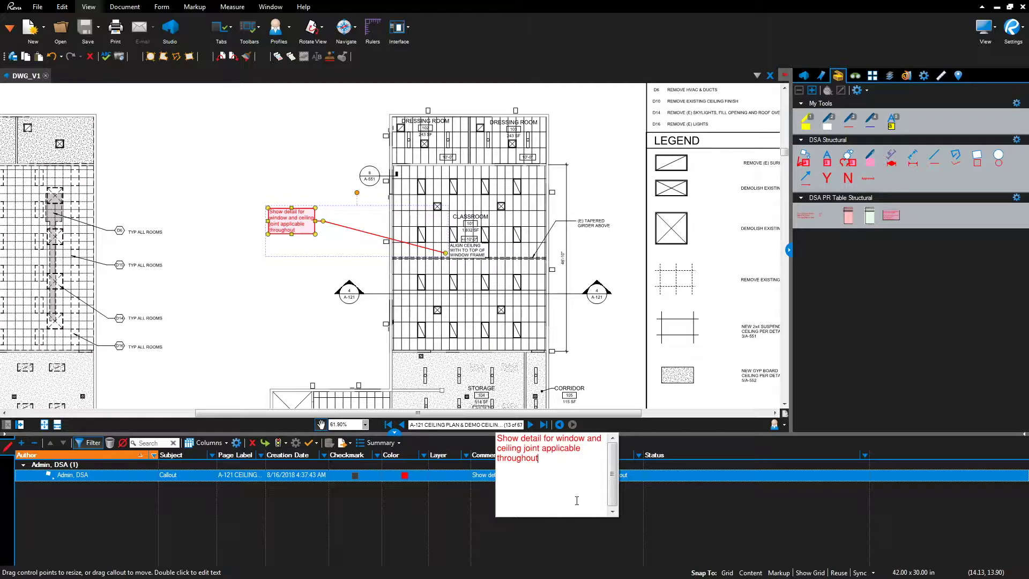
pyautogui.press('BackSpace')
pyautogui.press('BackSpace')
pyautogui.press('BackSpace')
pyautogui.press('BackSpace')
pyautogui.press('BackSpace')
pyautogui.press('BackSpace')
pyautogui.press('BackSpace')
pyautogui.press('BackSpace')
pyautogui.press('BackSpace')
pyautogui.press('BackSpace')
pyautogui.press('BackSpace')
pyautogui.press('BackSpace')
pyautogui.press('BackSpace')
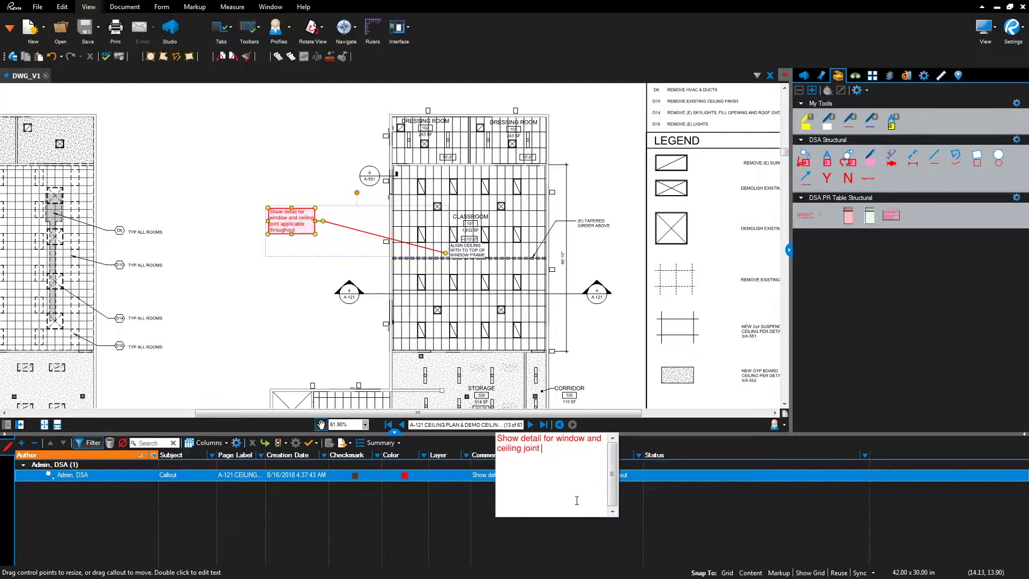
pyautogui.press('Return')
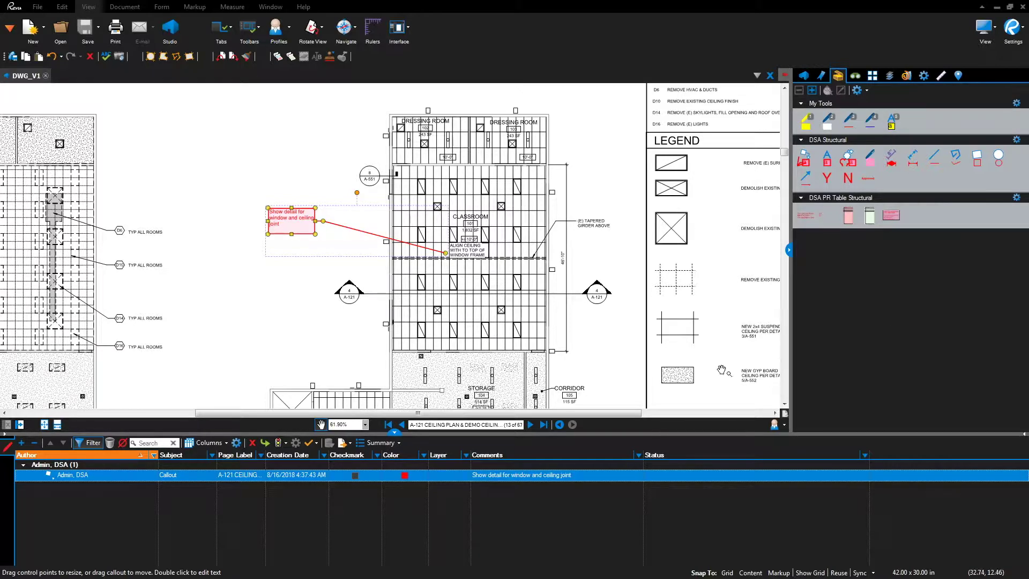
pyautogui.press('Escape')
# Place the red DSA Structural Y symbol beside the sheet number in the title block of sheet A-121
pyautogui.moveTo(567, 340); pyautogui.dragTo(565, 142)
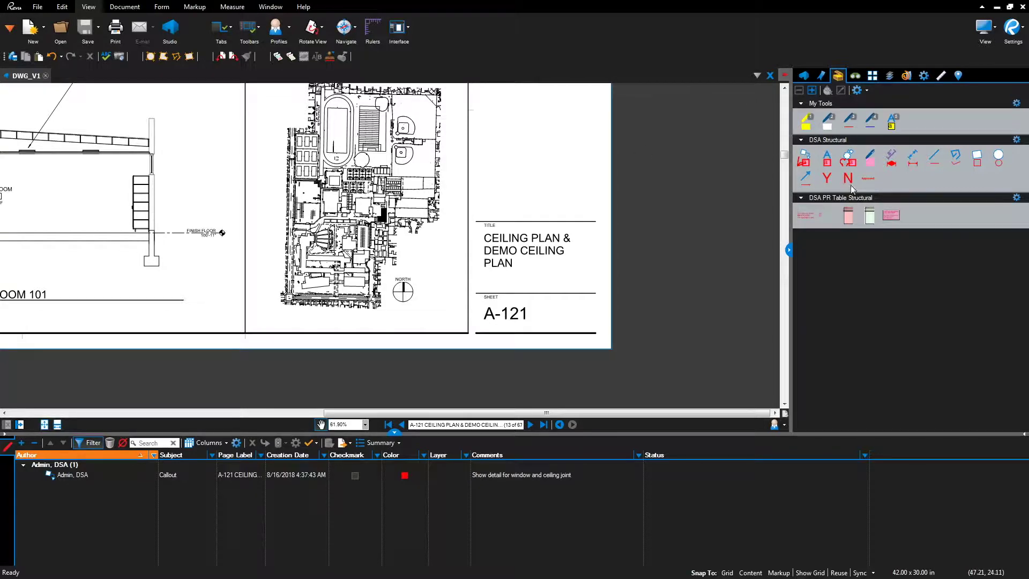
pyautogui.click(827, 179)
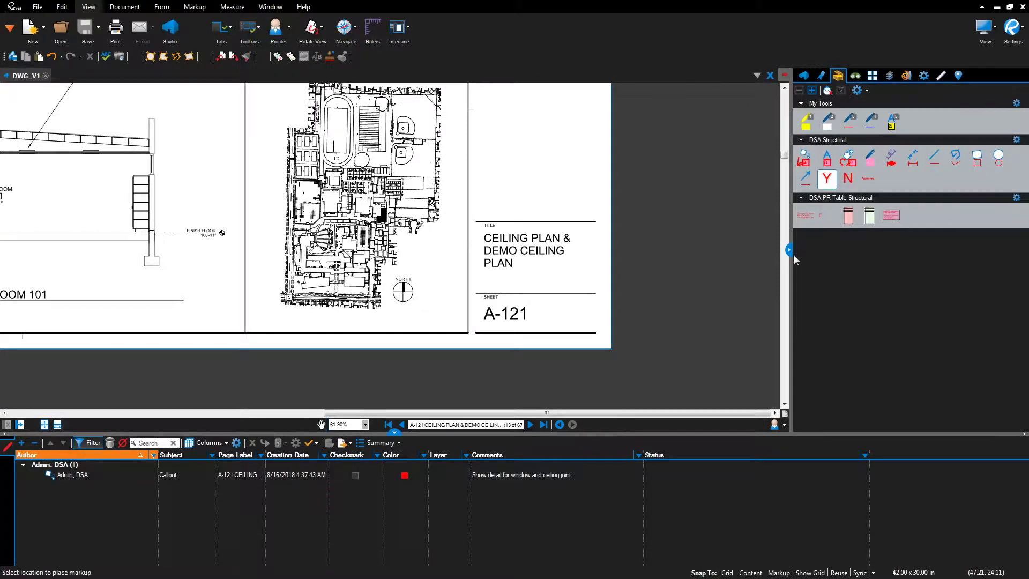
pyautogui.click(596, 320)
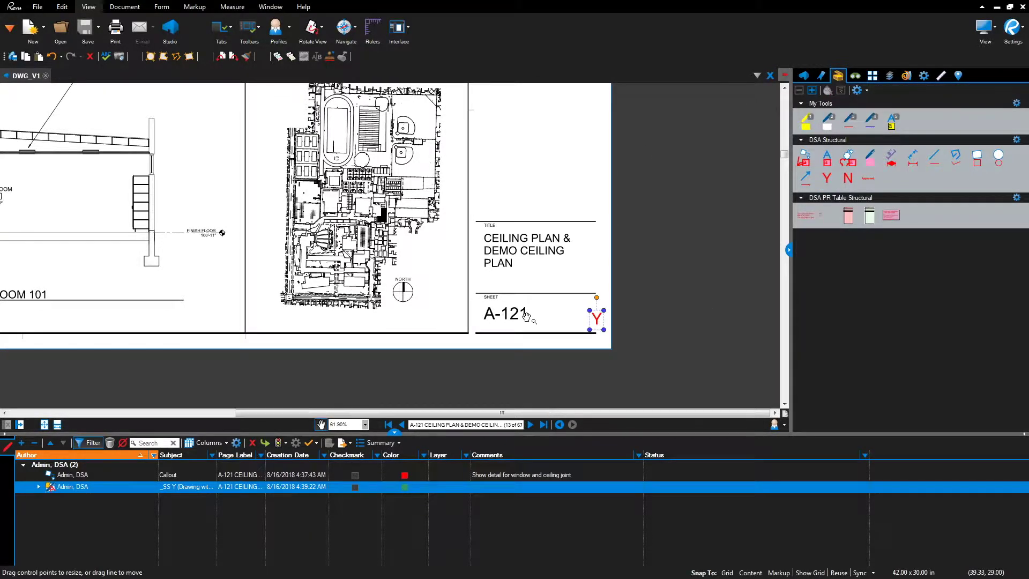
# Go to sheet A-133 and place the red DSA Structural N symbol beside the sheet number in its title block
pyautogui.scroll(-5, 443, 220)
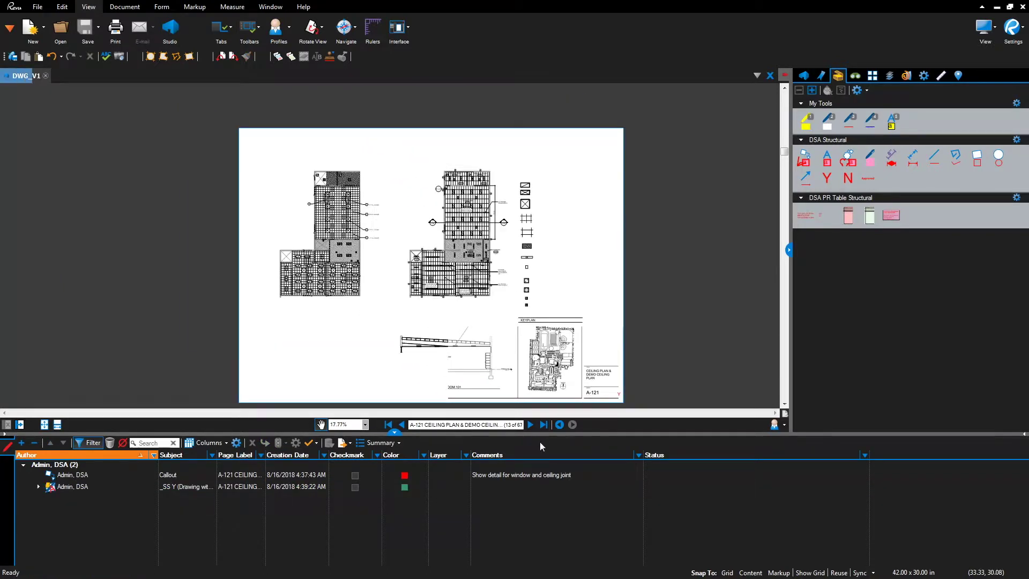
pyautogui.click(530, 425)
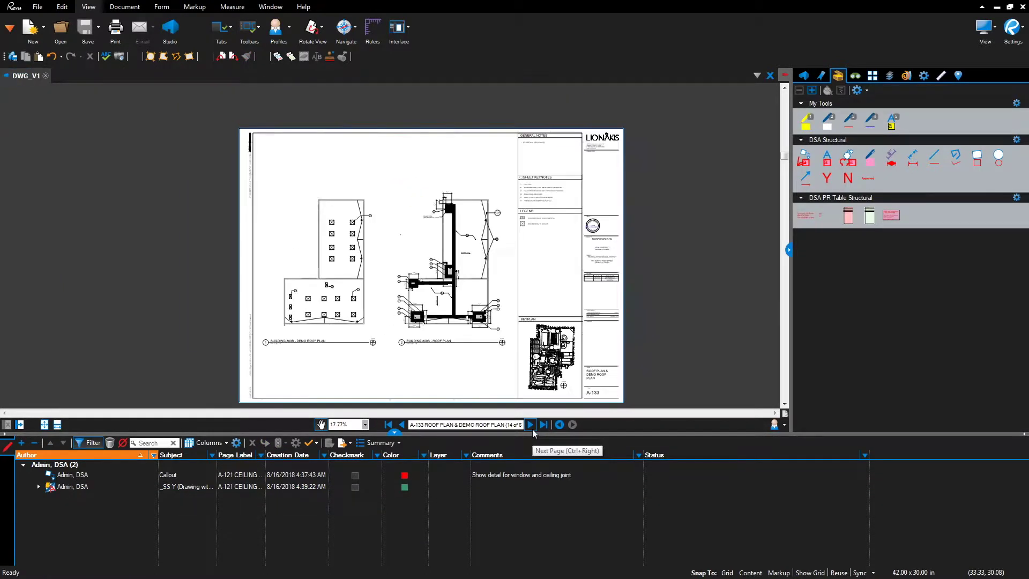
pyautogui.moveTo(612, 392); pyautogui.dragTo(570, 338)
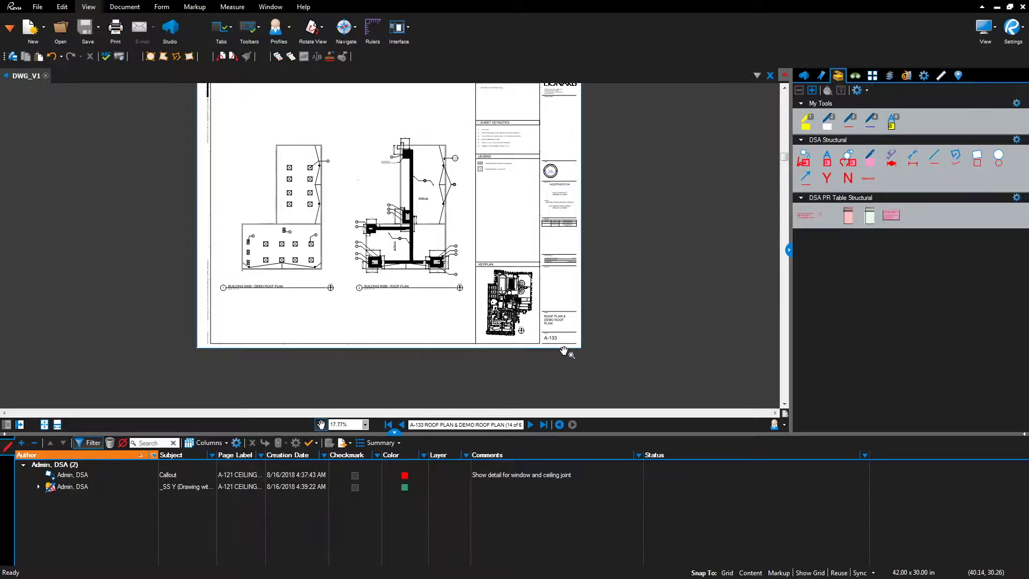
pyautogui.scroll(8, 571, 337)
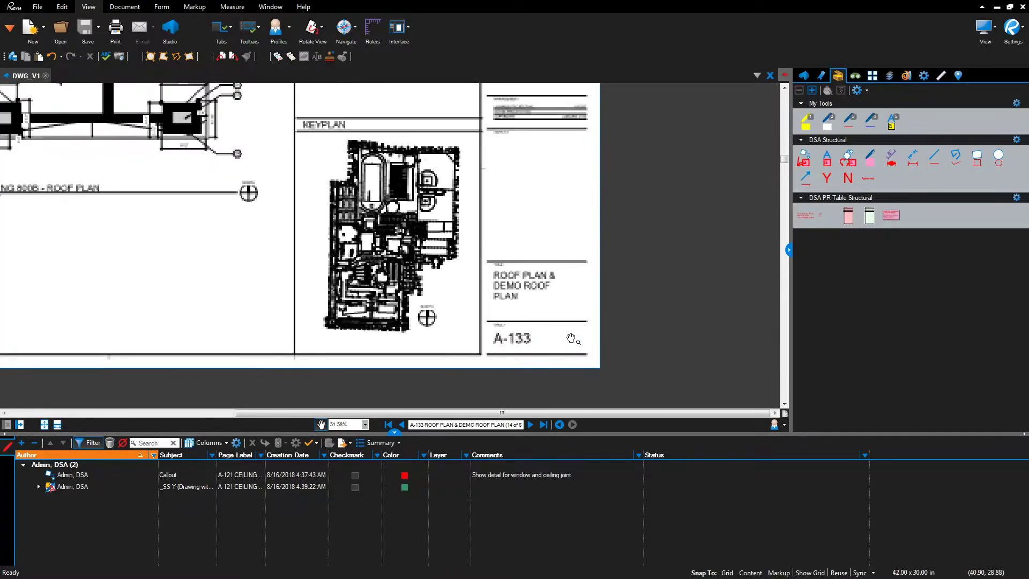
pyautogui.click(848, 178)
pyautogui.click(588, 363)
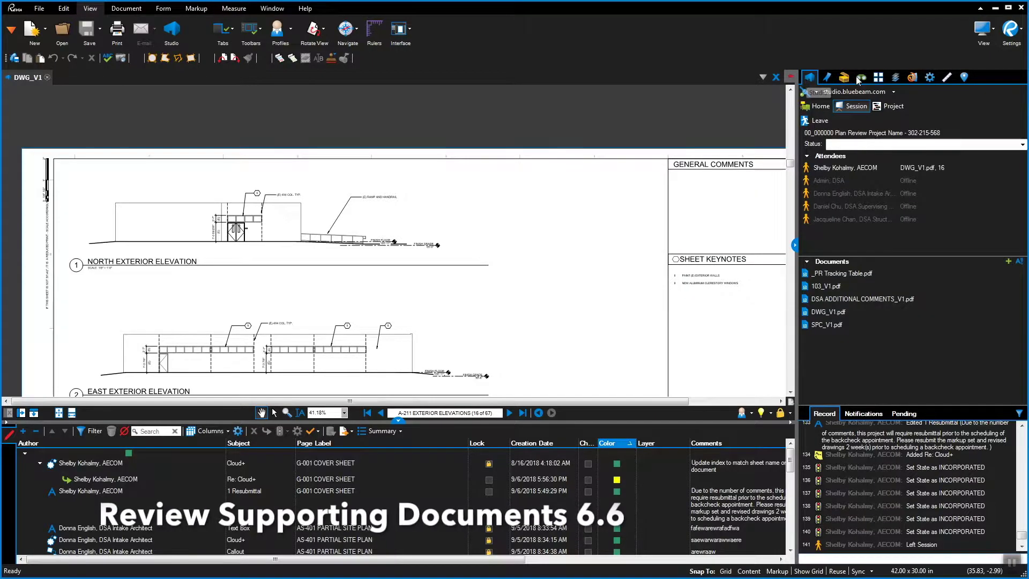
# Open Geotechnical Report_V1.pdf from the project's Version 1 folder under DSA Review, Plan Review Documents
pyautogui.click(889, 106)
pyautogui.doubleClick(858, 158)
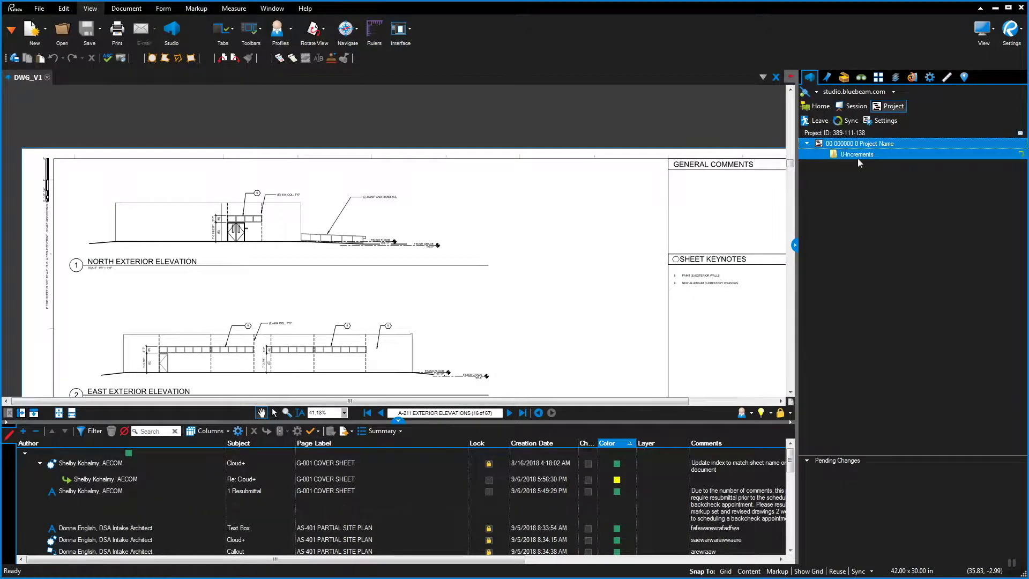
pyautogui.doubleClick(864, 177)
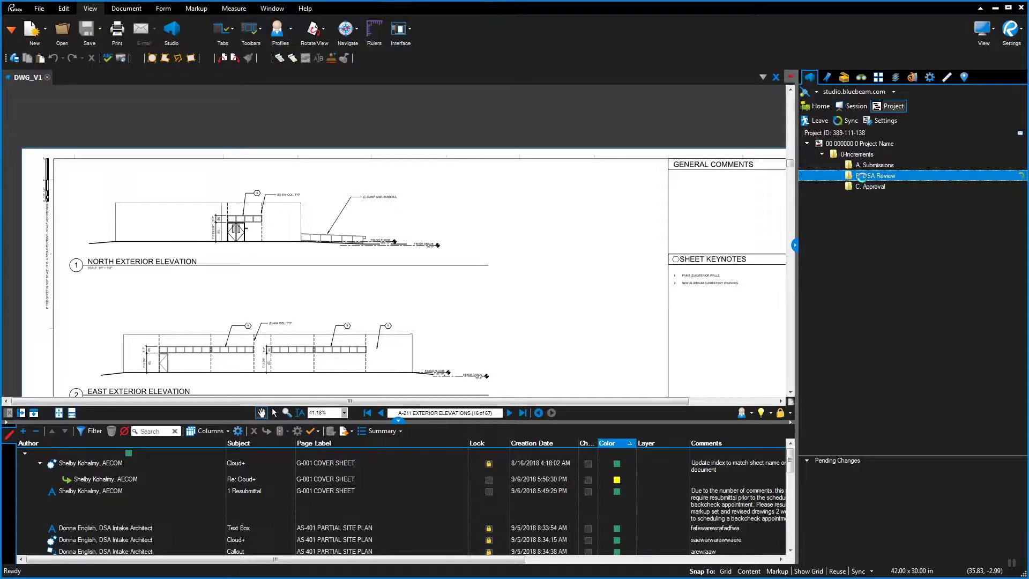
pyautogui.doubleClick(900, 187)
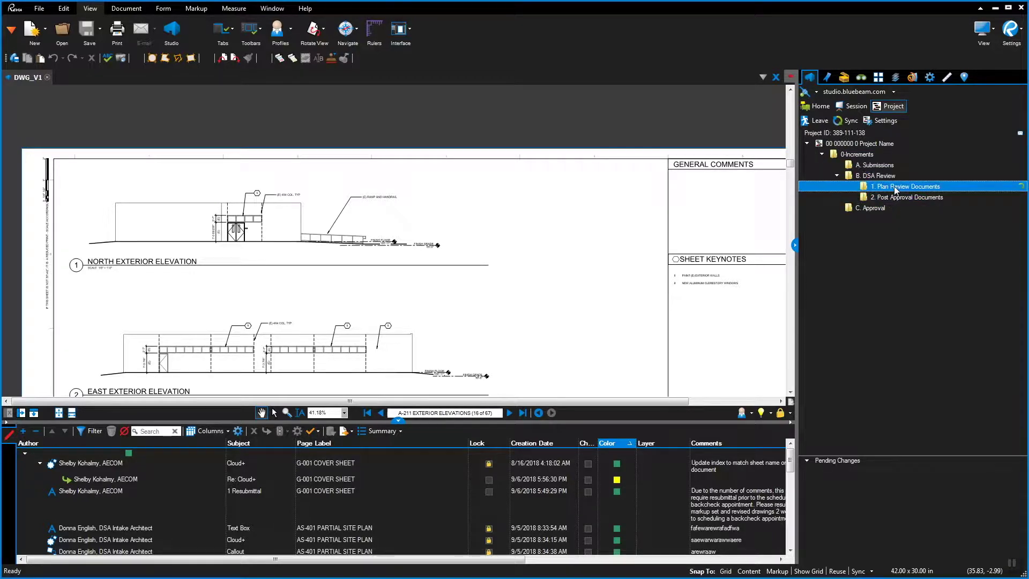
pyautogui.doubleClick(909, 197)
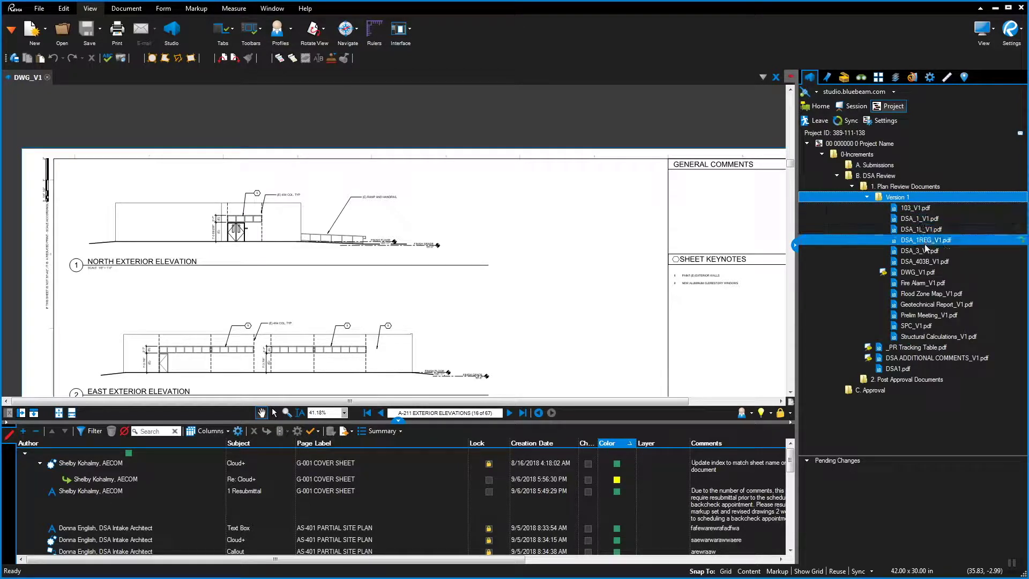
pyautogui.click(935, 303)
pyautogui.rightClick(935, 303)
pyautogui.click(847, 324)
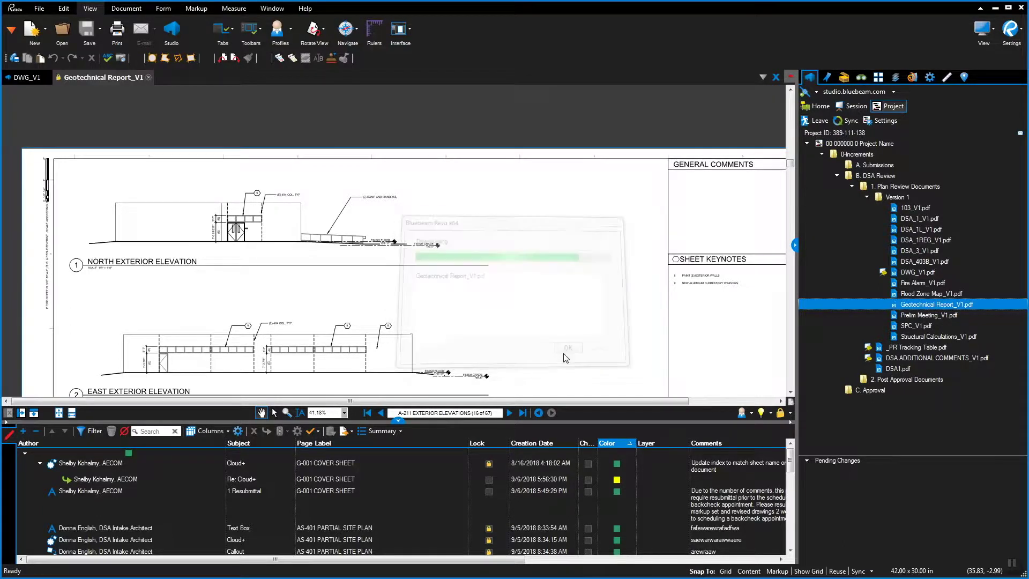
pyautogui.click(564, 353)
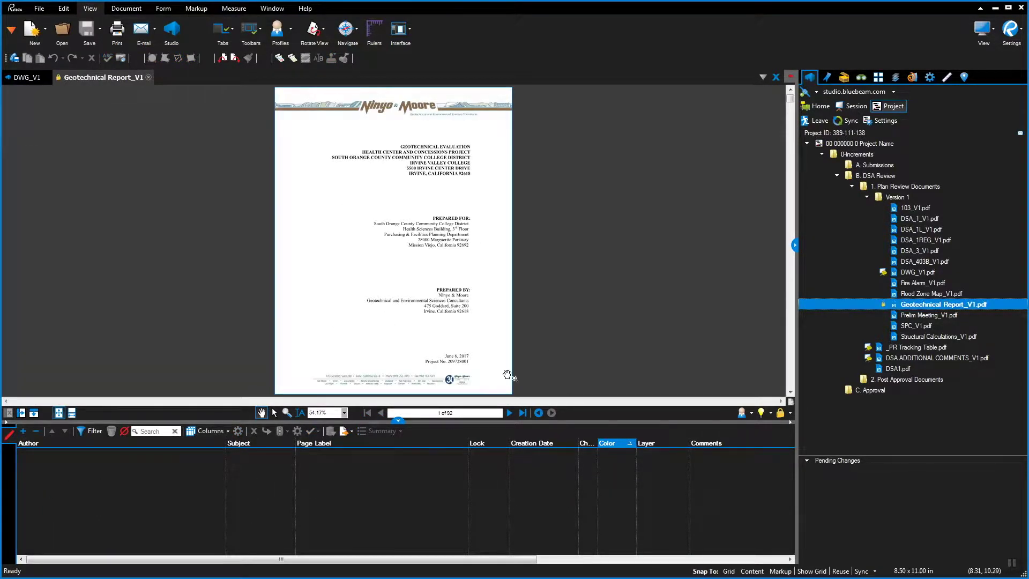
# Take a snapshot of the "9. FLOOD HAZARDS" heading and paragraph on page 10 of the geotechnical report
pyautogui.click(830, 79)
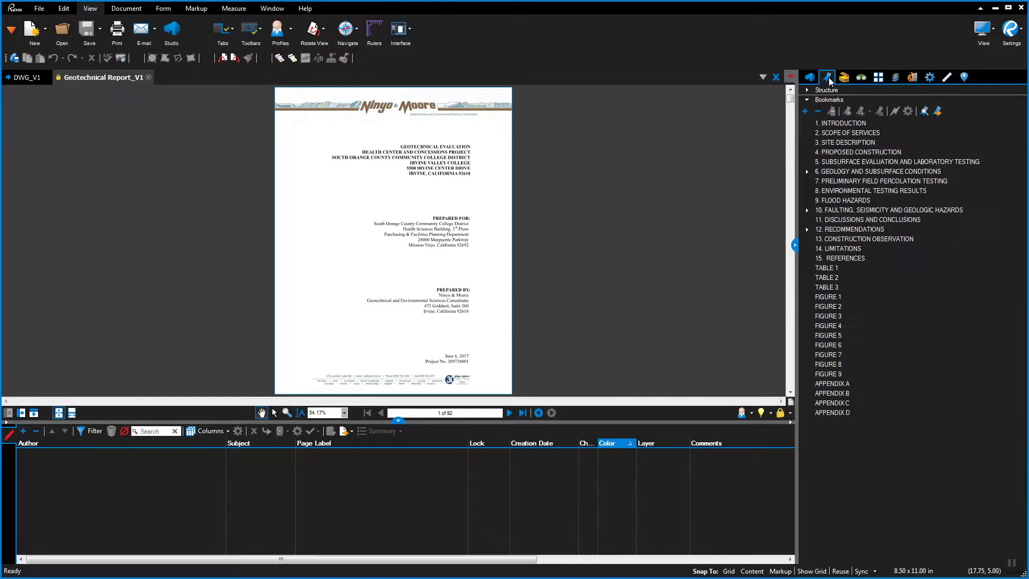
pyautogui.click(852, 200)
pyautogui.scroll(2, 387, 189)
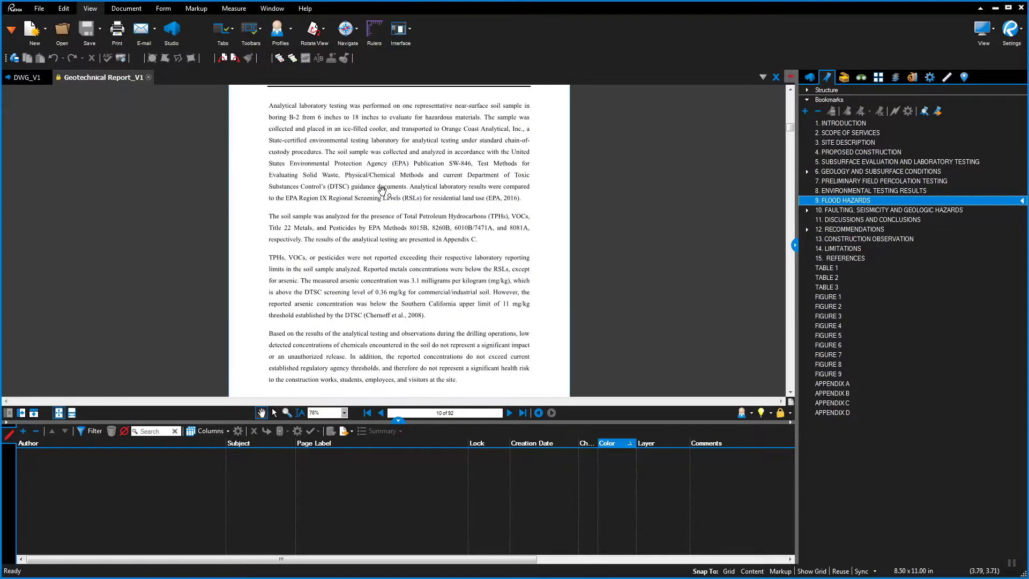
pyautogui.click(398, 423)
pyautogui.scroll(1, 410, 440)
pyautogui.scroll(-3, 386, 322)
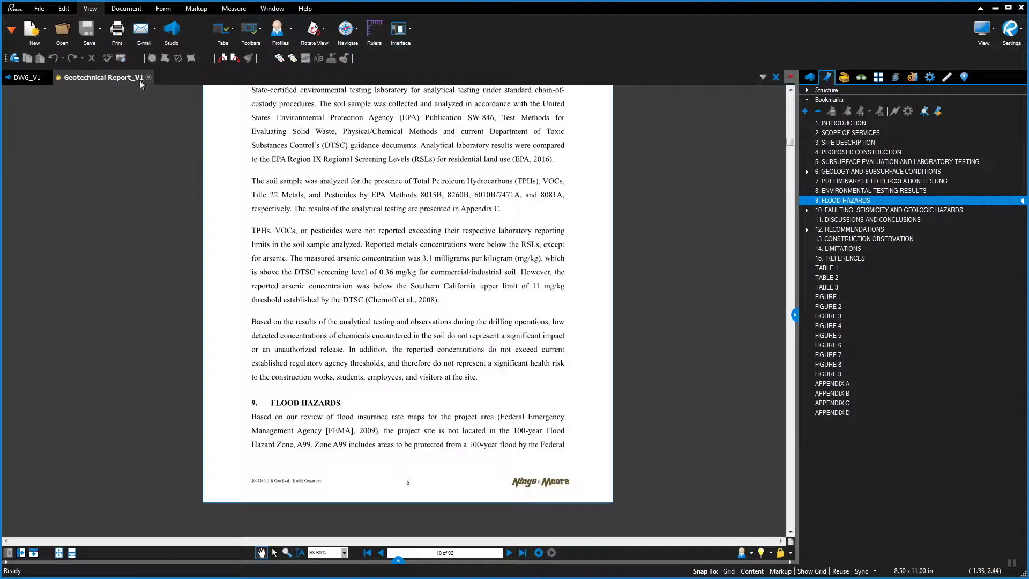
pyautogui.click(121, 58)
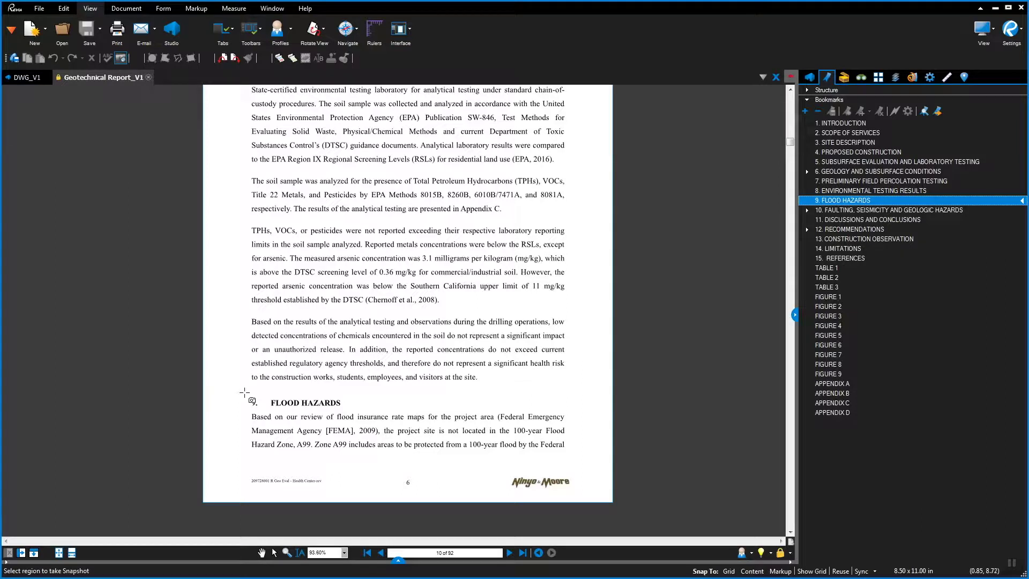
pyautogui.moveTo(240, 393); pyautogui.dragTo(585, 468)
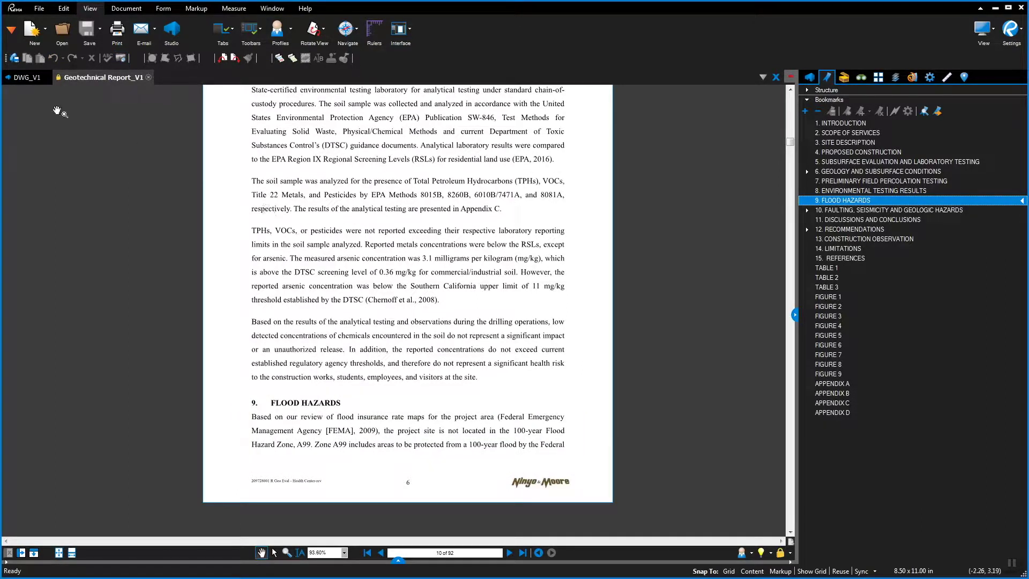
# Paste the copied Flood Hazards excerpt beside the North Exterior Elevation on sheet A-211 of DWG_V1
pyautogui.click(30, 81)
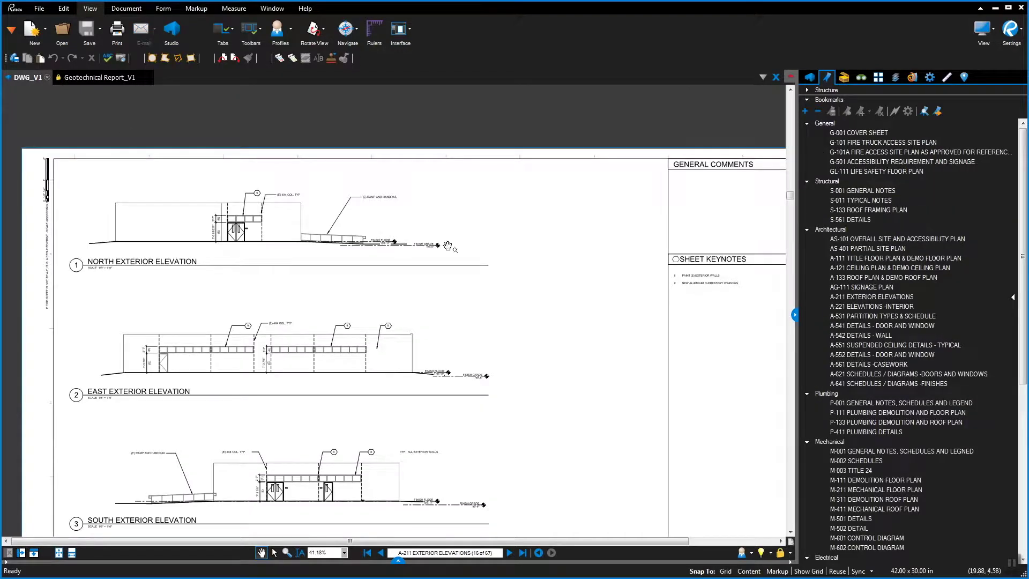
pyautogui.rightClick(471, 196)
pyautogui.click(489, 207)
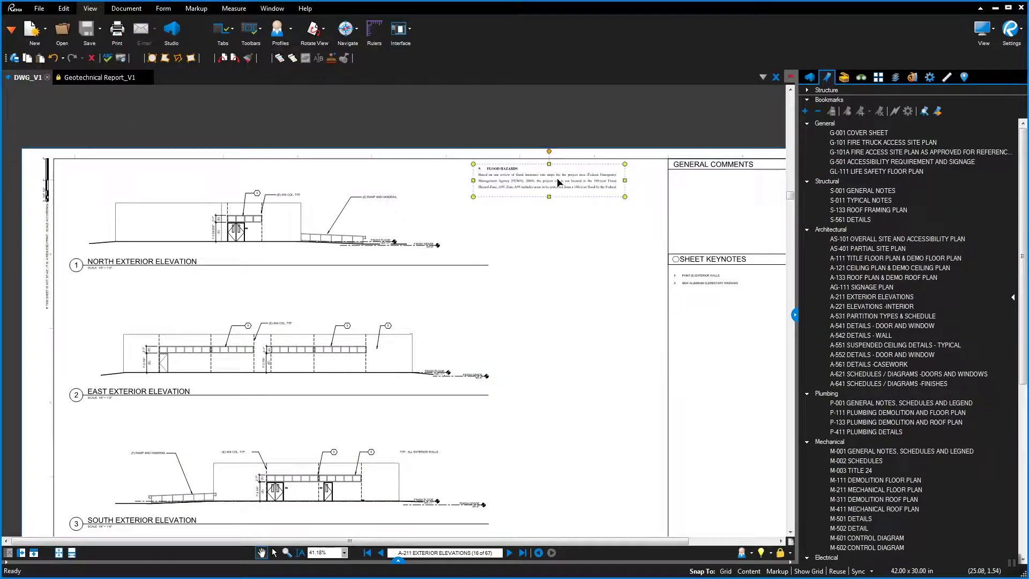
pyautogui.click(667, 284)
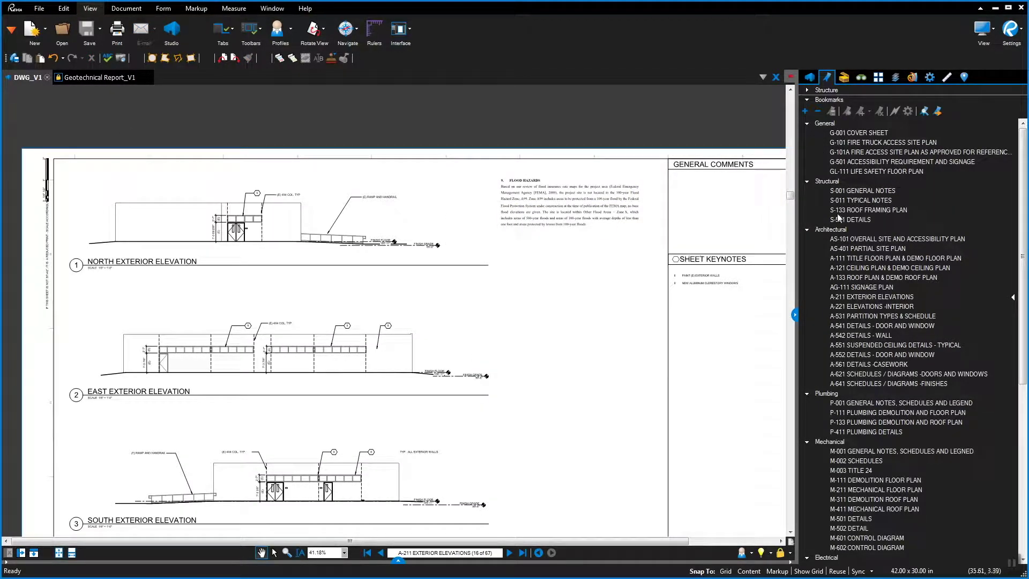
# Add a callout to the 4X4 column note: "Verify the elevation accounts for the flood hazard in this area see note to right for 100 year flood zone"
pyautogui.click(846, 78)
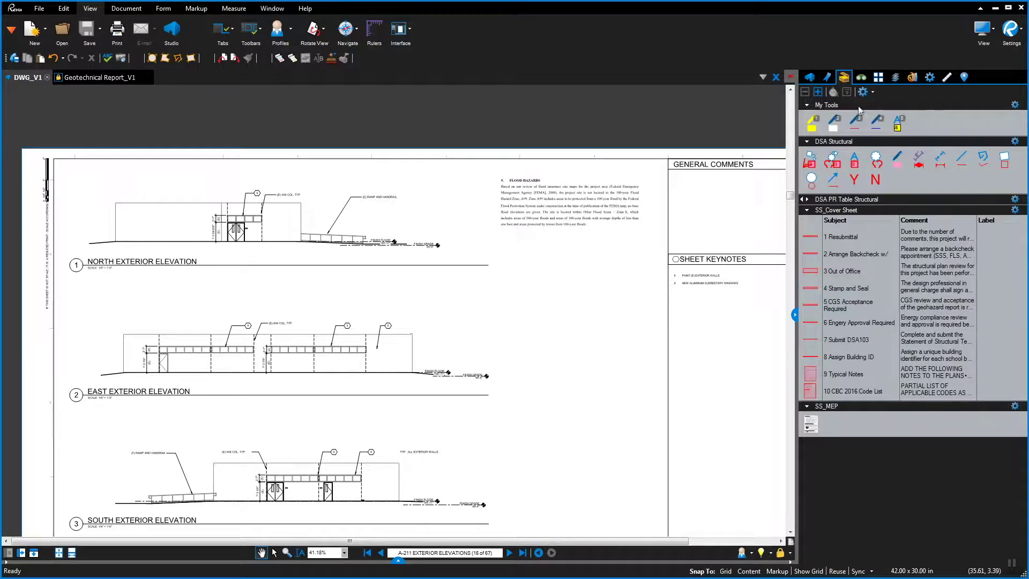
pyautogui.click(812, 163)
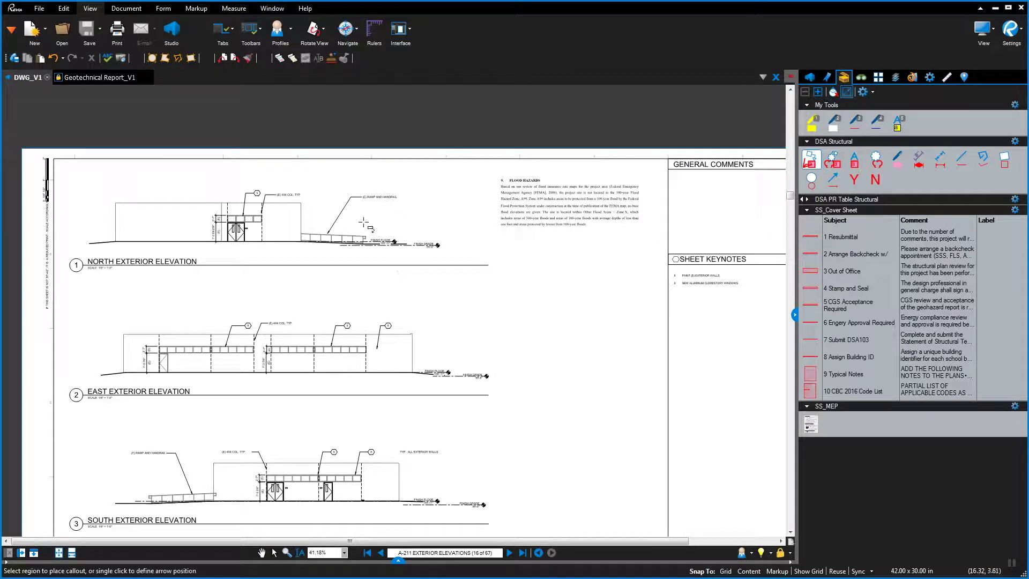
pyautogui.click(304, 193)
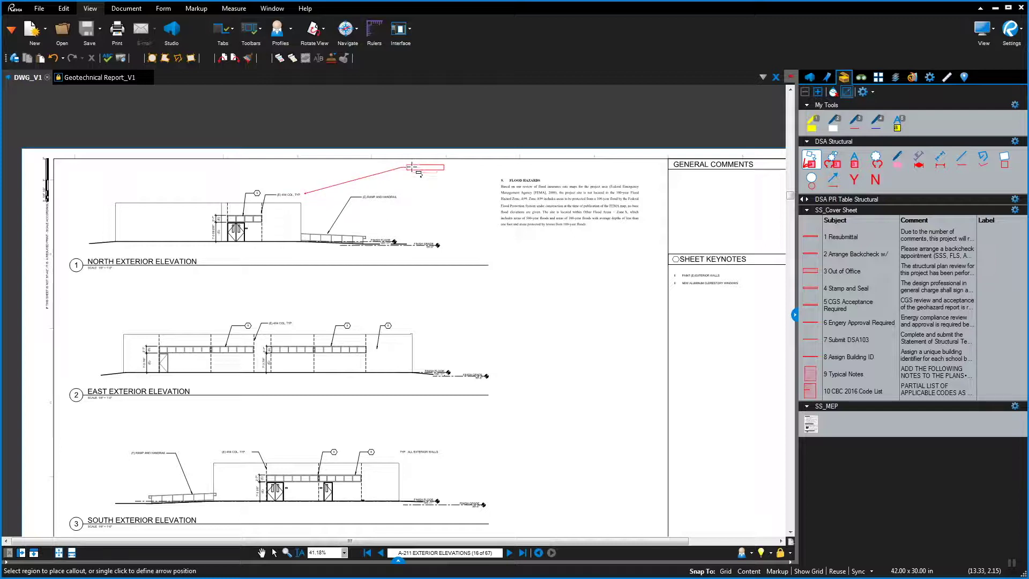
pyautogui.click(416, 170)
pyautogui.write('Windfy the elevation? Elee flood hazard in this area see note to right')
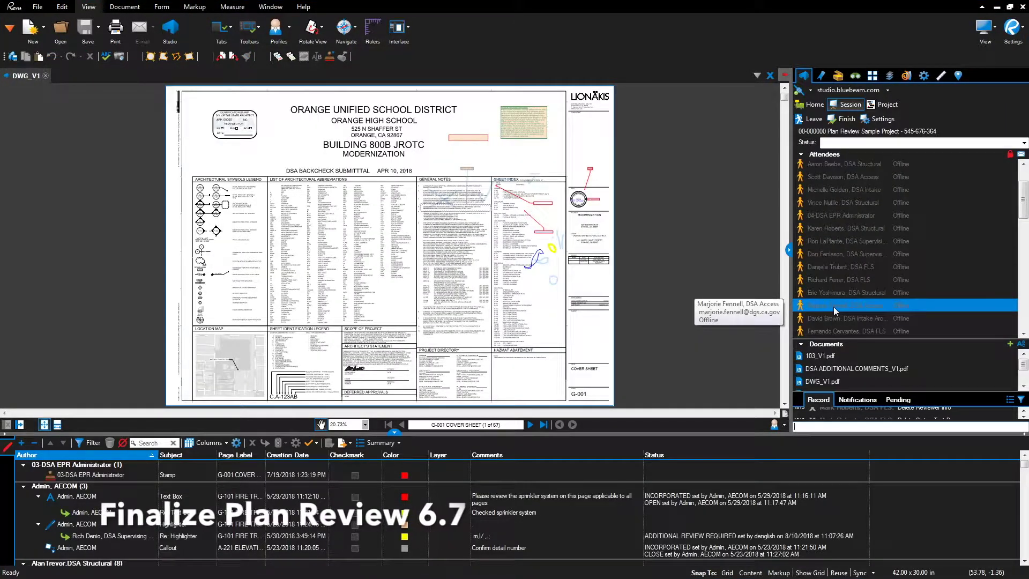
# Filter the markups by the highlighted session attendee, and filter the markup list by color to orange
pyautogui.rightClick(834, 307)
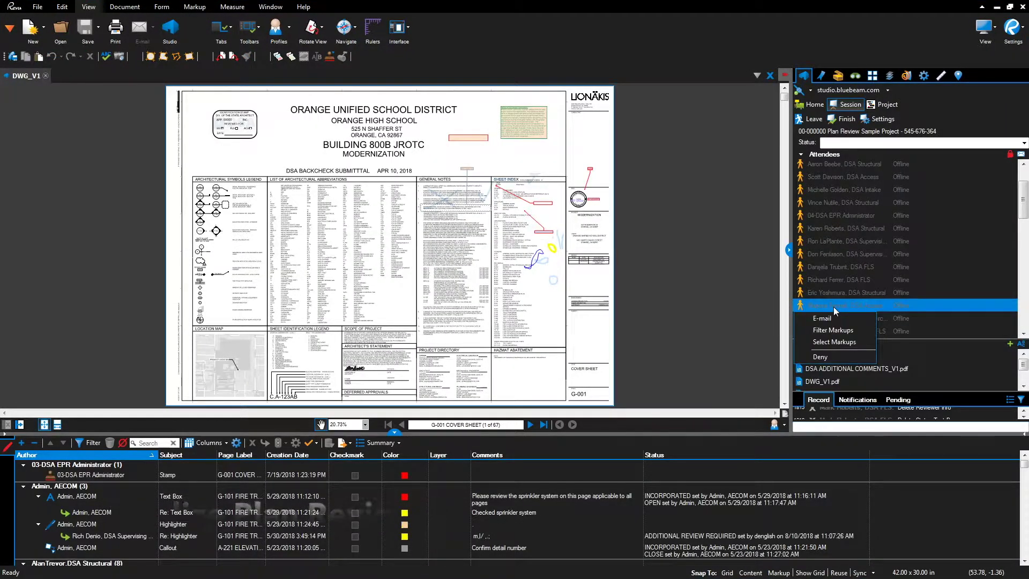
pyautogui.click(835, 330)
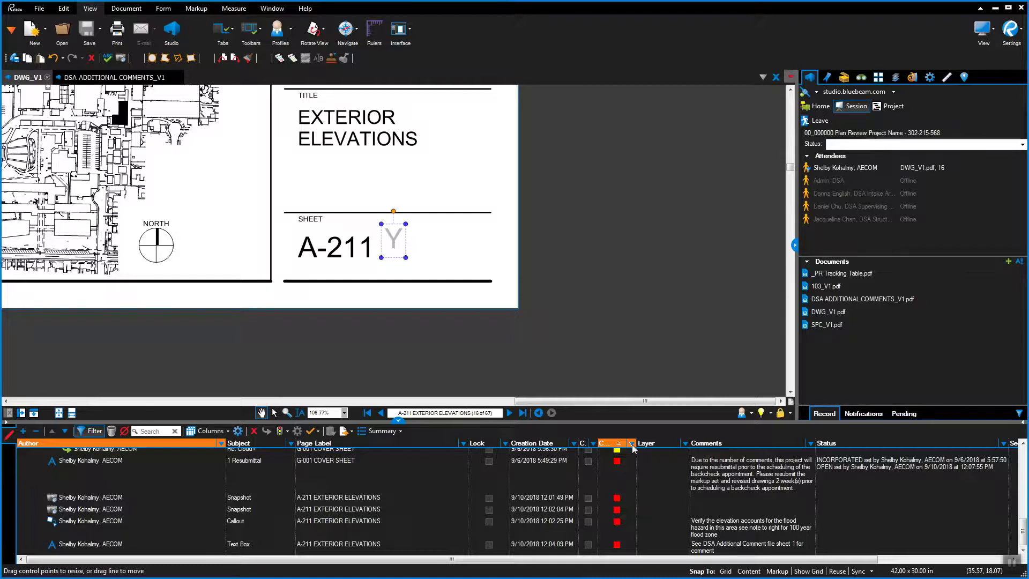
pyautogui.click(632, 445)
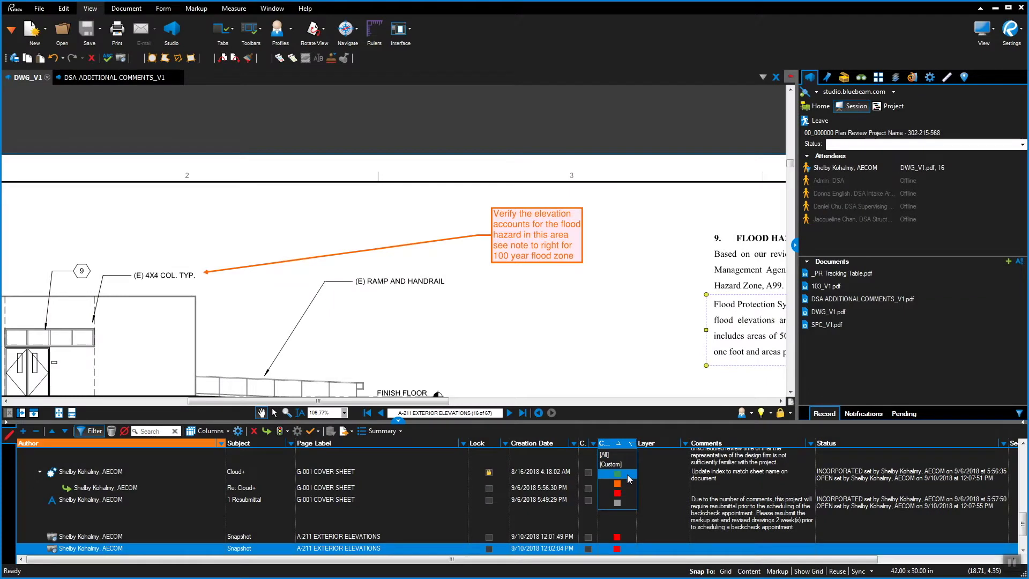
pyautogui.click(627, 485)
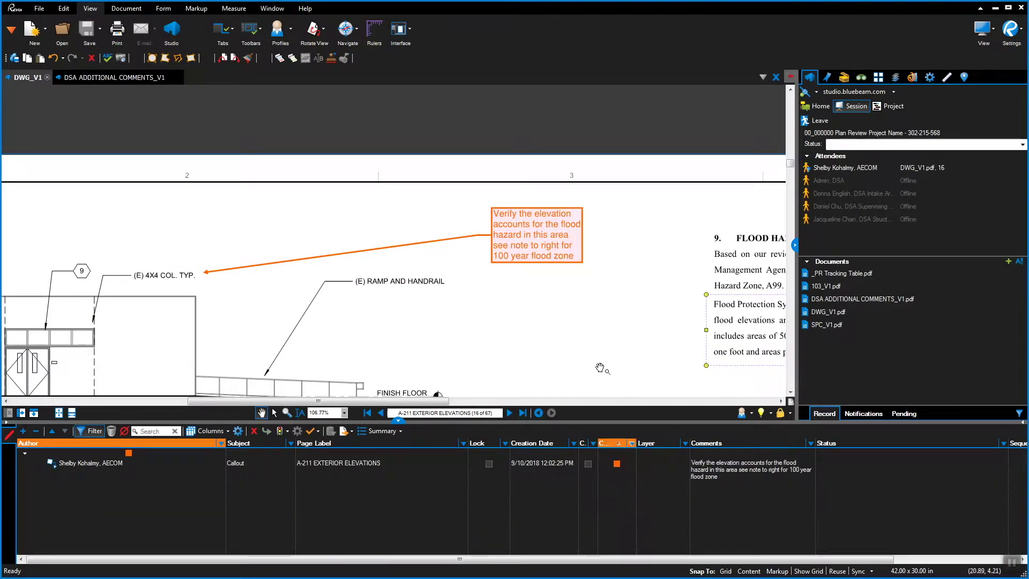
# Change both the line color and the text color of the orange flood hazard callout to red
pyautogui.click(541, 263)
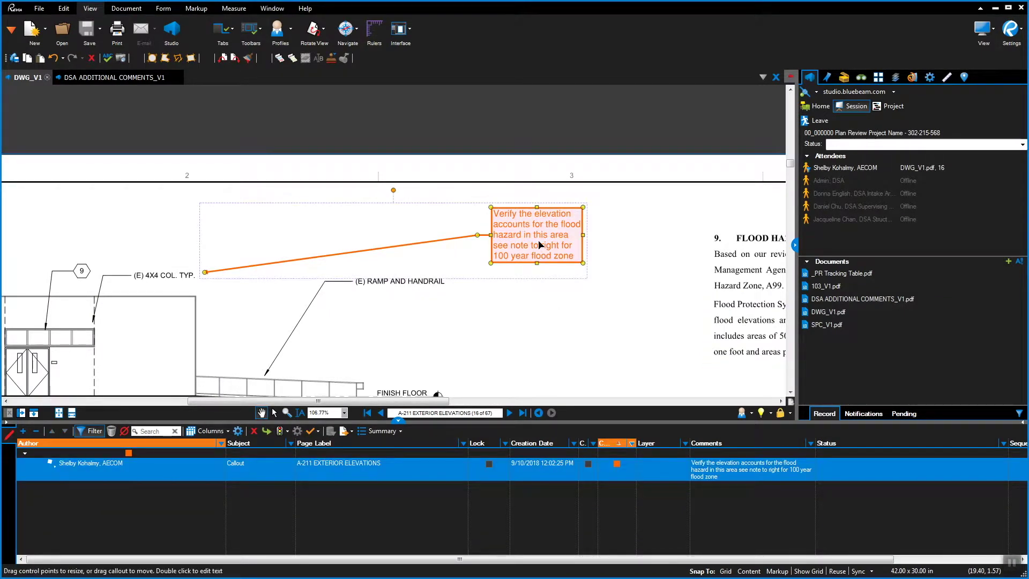
pyautogui.rightClick(539, 263)
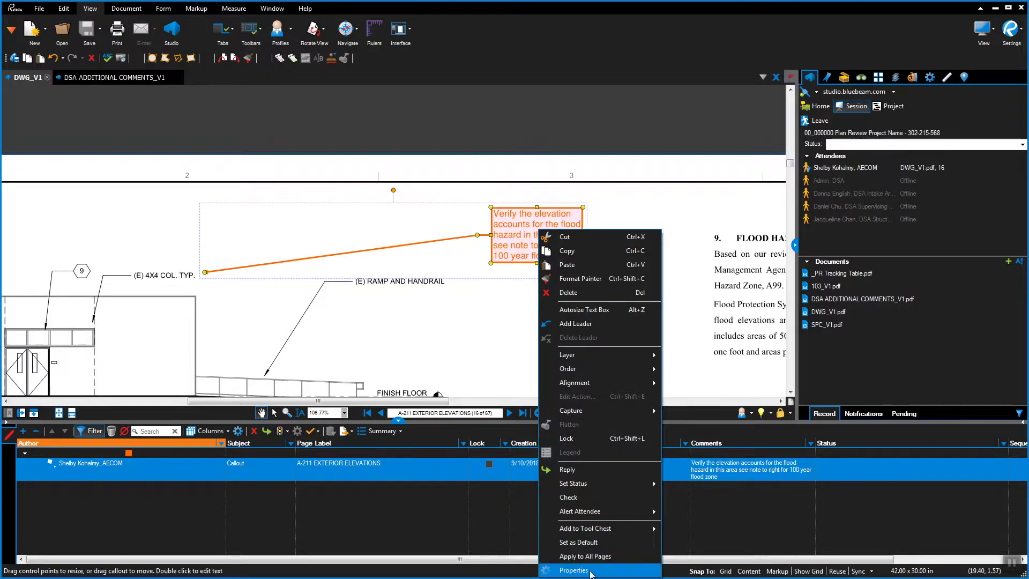
pyautogui.click(574, 570)
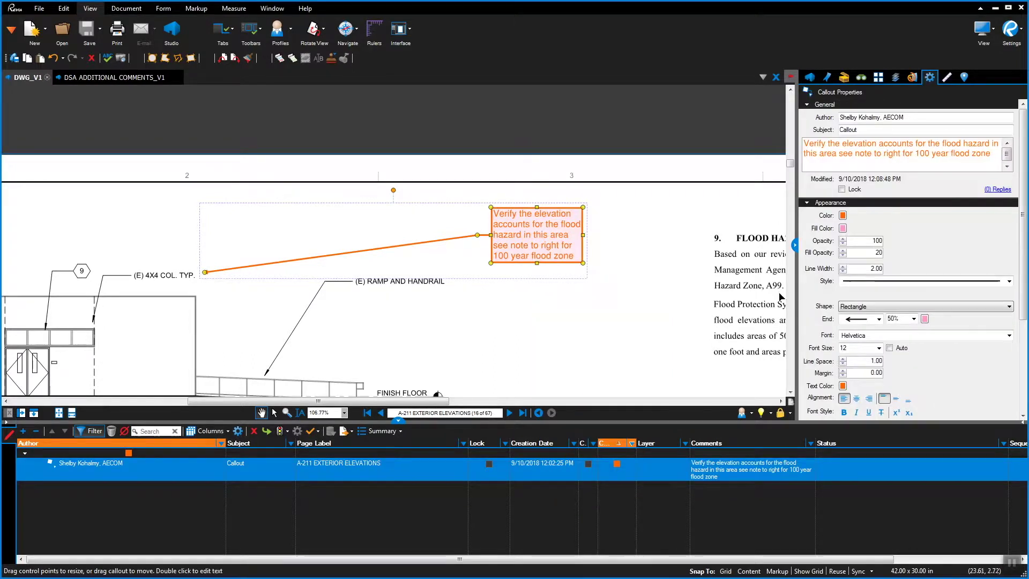
pyautogui.click(843, 215)
pyautogui.click(848, 254)
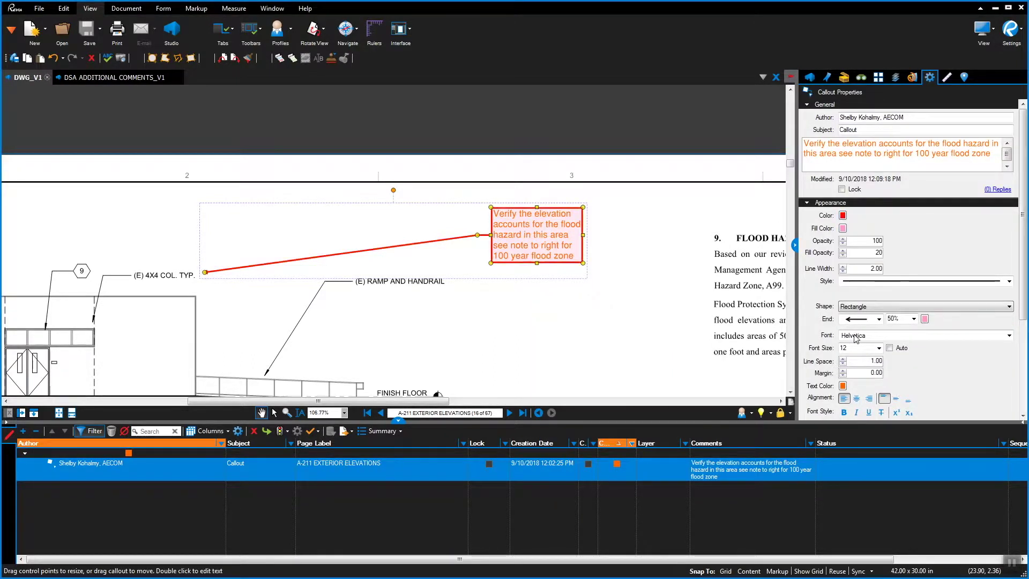
pyautogui.click(843, 386)
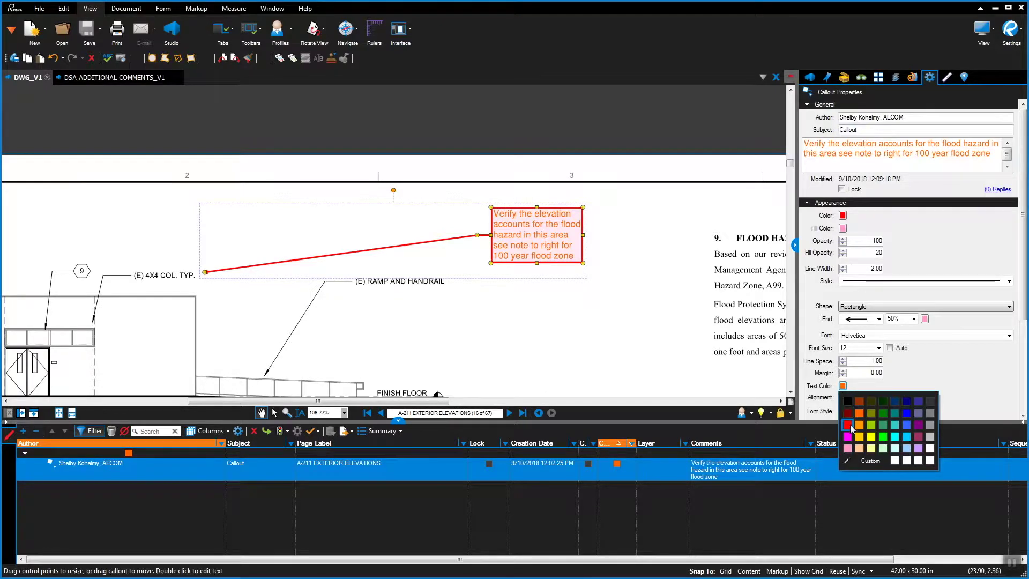
pyautogui.click(849, 429)
pyautogui.click(680, 355)
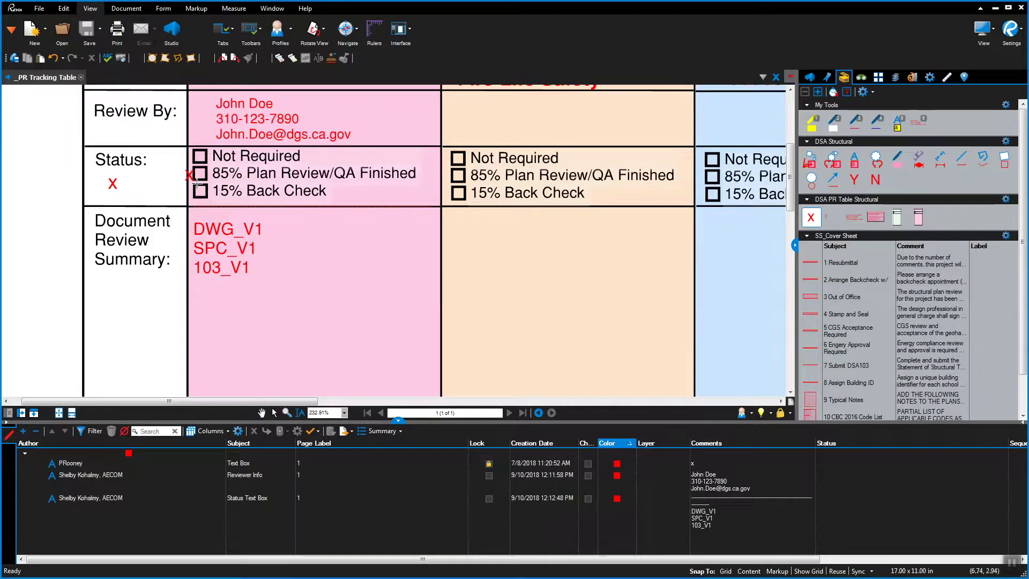
# Place an X in the 85% Plan Review/QA Finished box of the Structural column in the tracking table
pyautogui.click(200, 174)
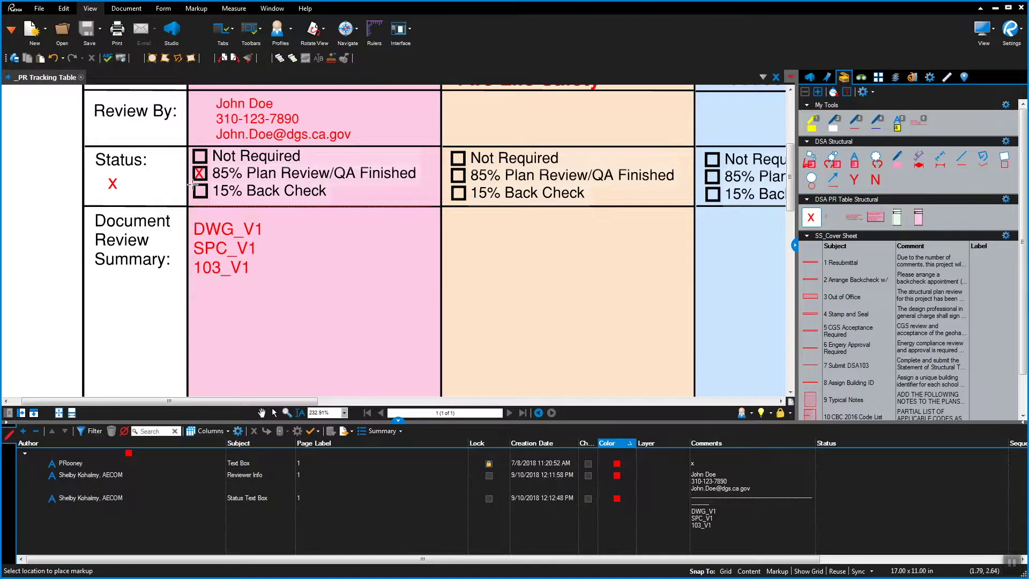
pyautogui.click(197, 189)
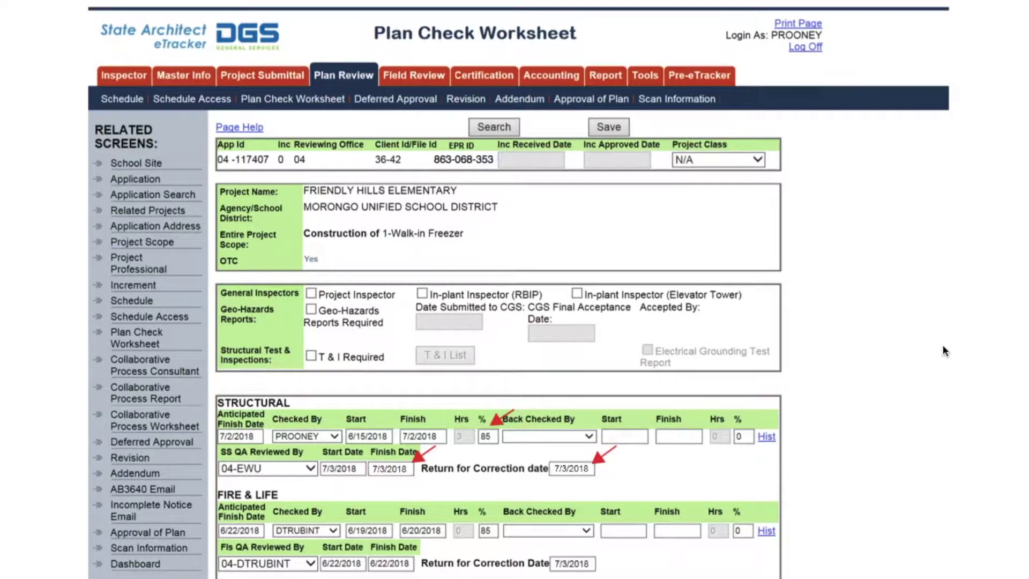
pyautogui.scroll(-3, 944, 351)
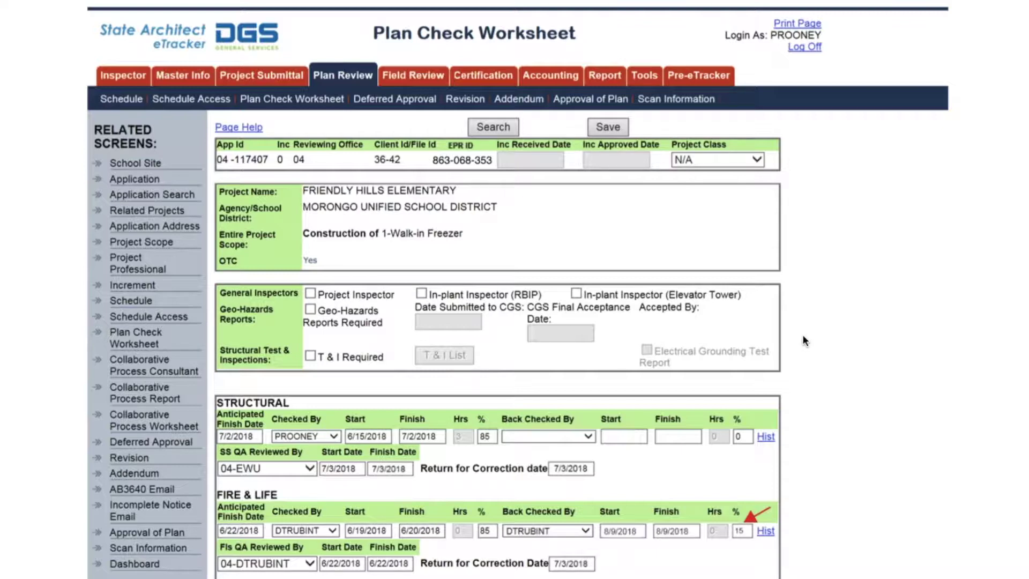
pyautogui.scroll(-4, 802, 340)
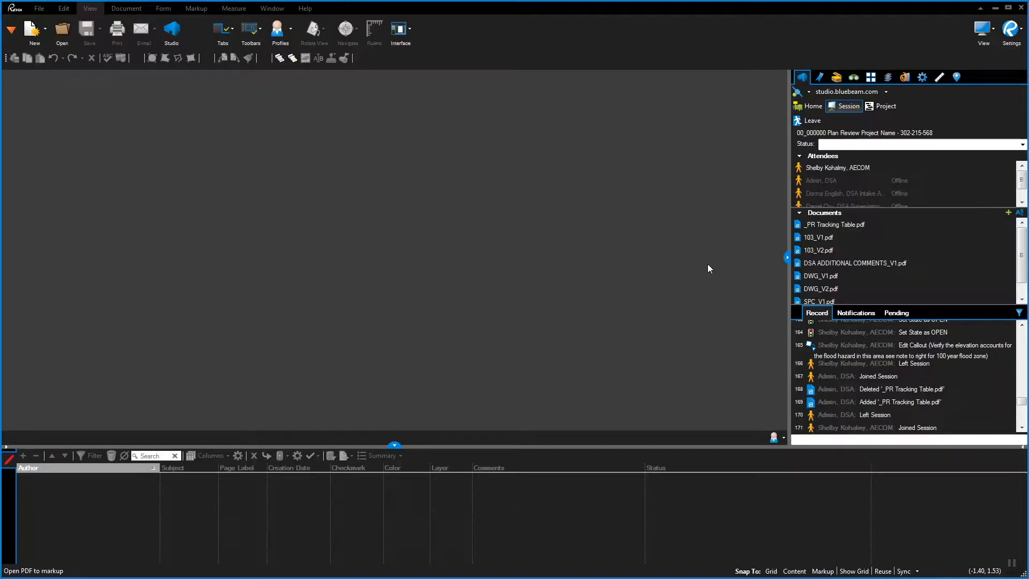
# Open _PR Tracking Table.pdf from the session documents and examine the Structural column
pyautogui.click(837, 225)
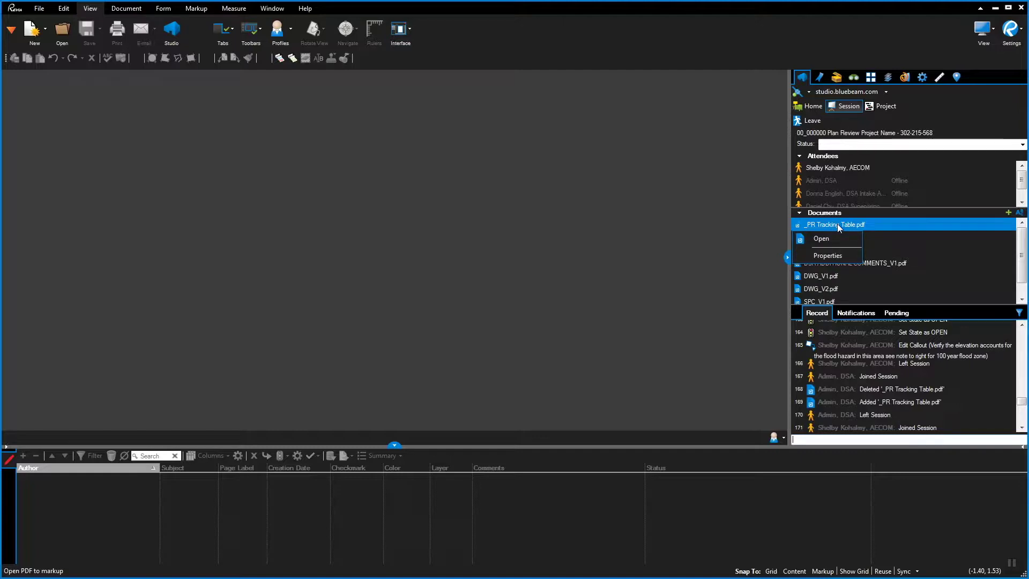
pyautogui.click(837, 236)
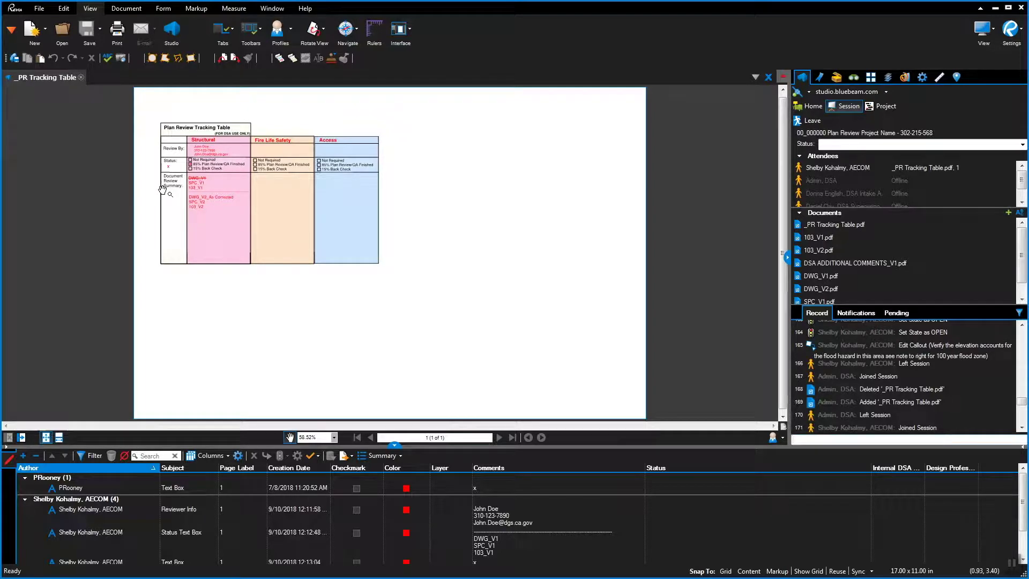
pyautogui.scroll(6, 158, 186)
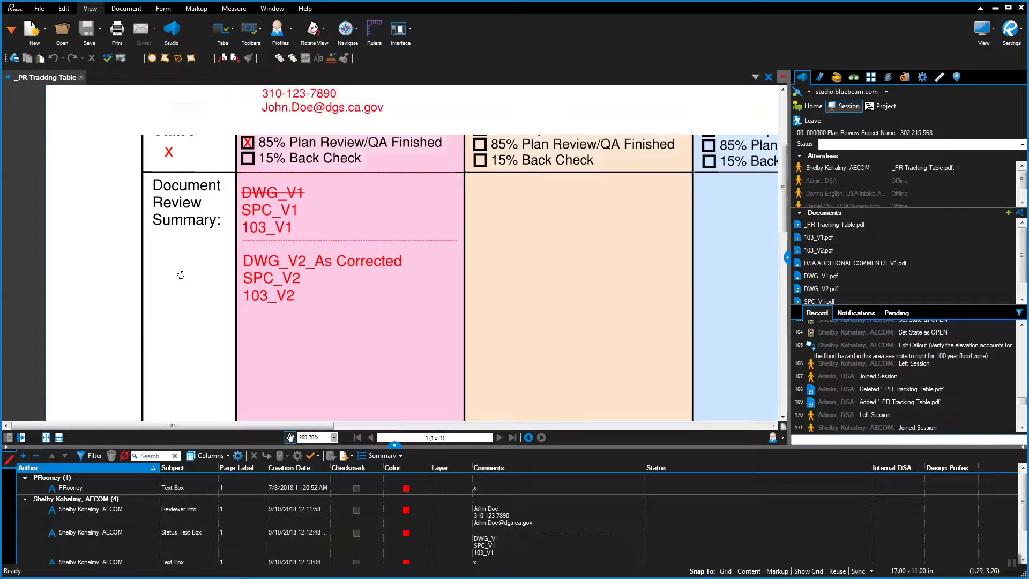
# Place an X mark from the DSA PR Table Structural tool set on the Structural column's 15% Back Check box
pyautogui.click(836, 78)
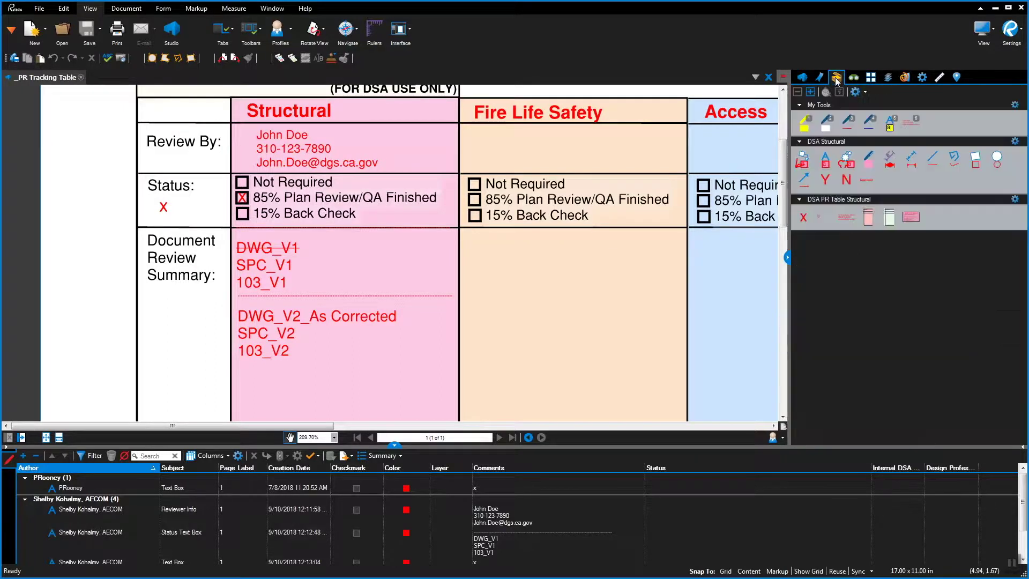
pyautogui.click(804, 217)
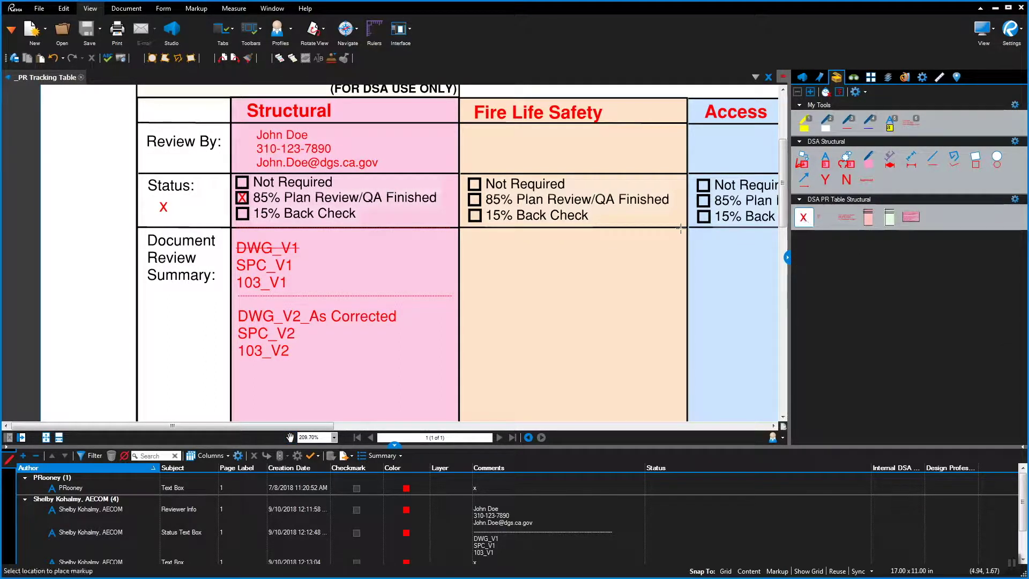
pyautogui.click(237, 222)
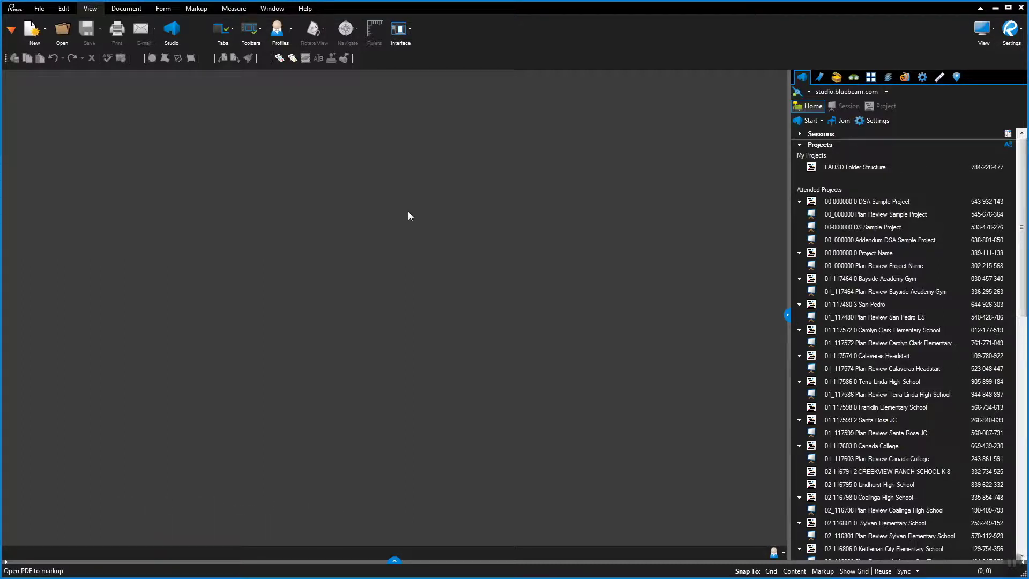
pyautogui.click(809, 92)
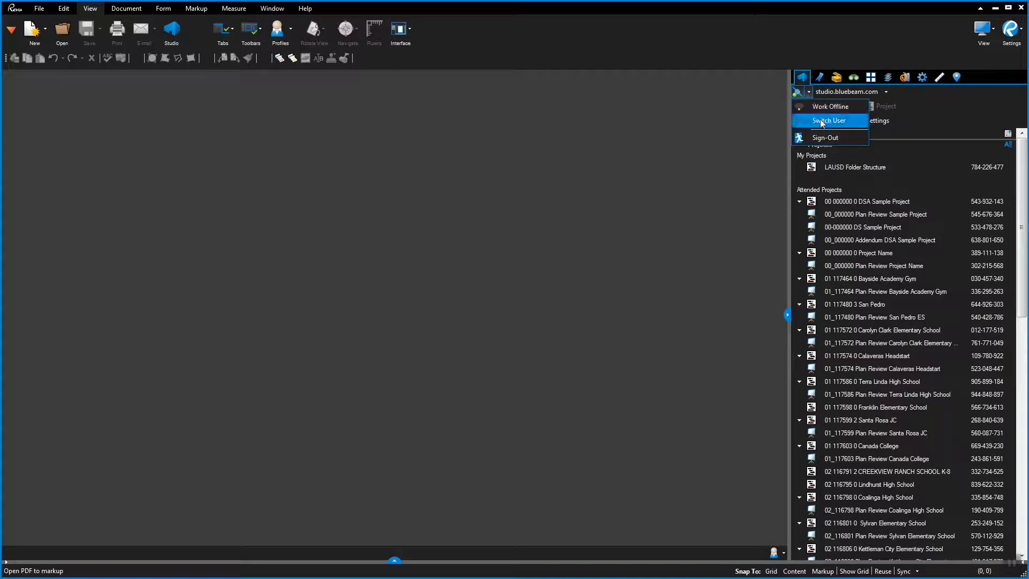
pyautogui.click(829, 106)
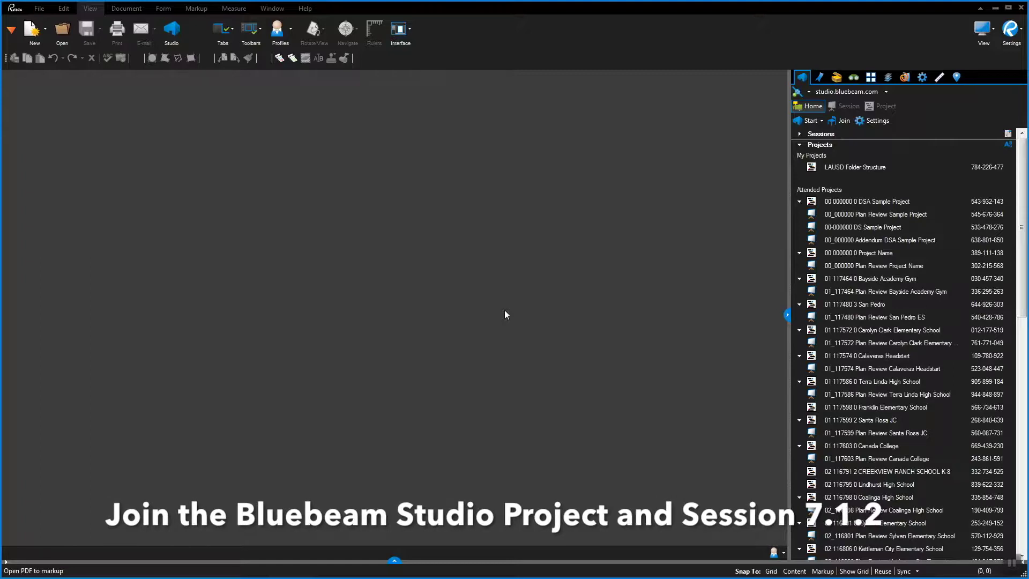
# Open the Studio project 00 000000 0 Project Name and join its 00_000000 Plan Review session
pyautogui.doubleClick(839, 254)
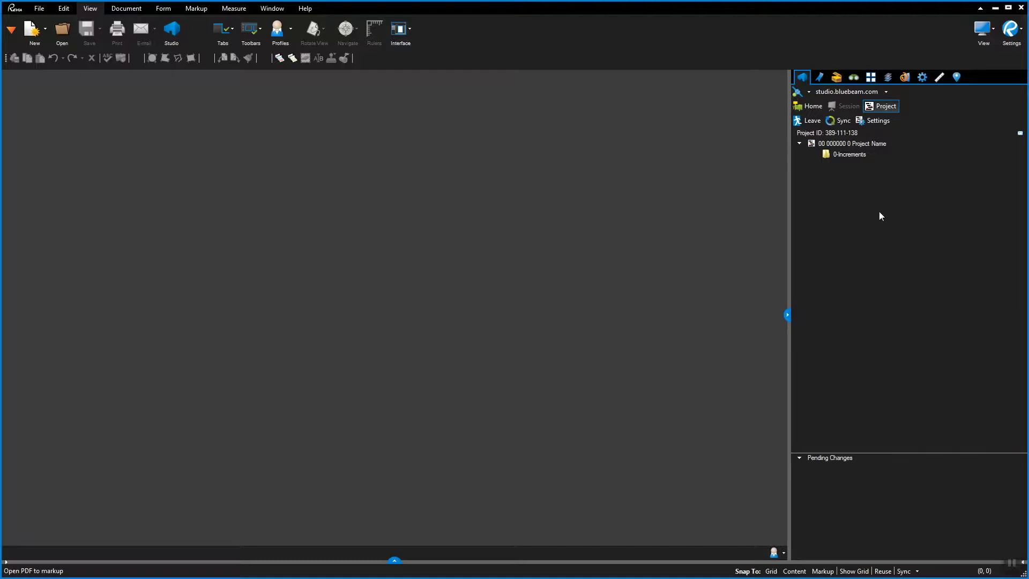
pyautogui.rightClick(866, 143)
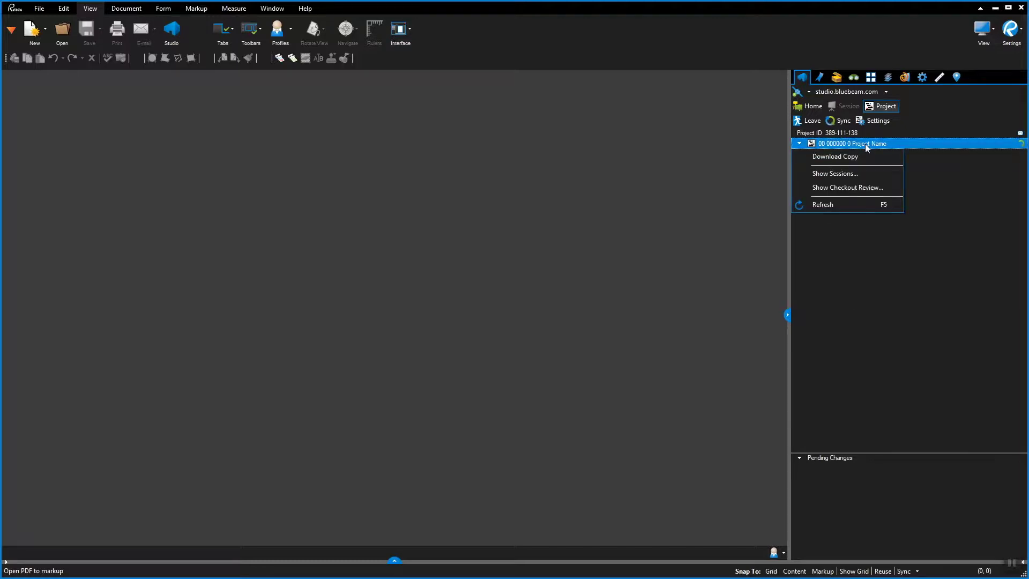
pyautogui.click(868, 179)
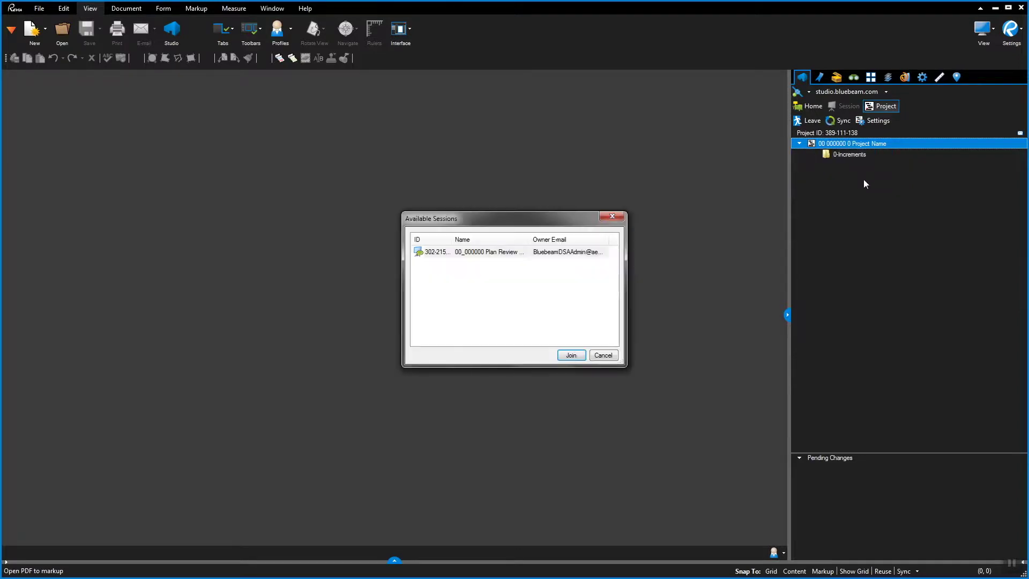
pyautogui.click(494, 256)
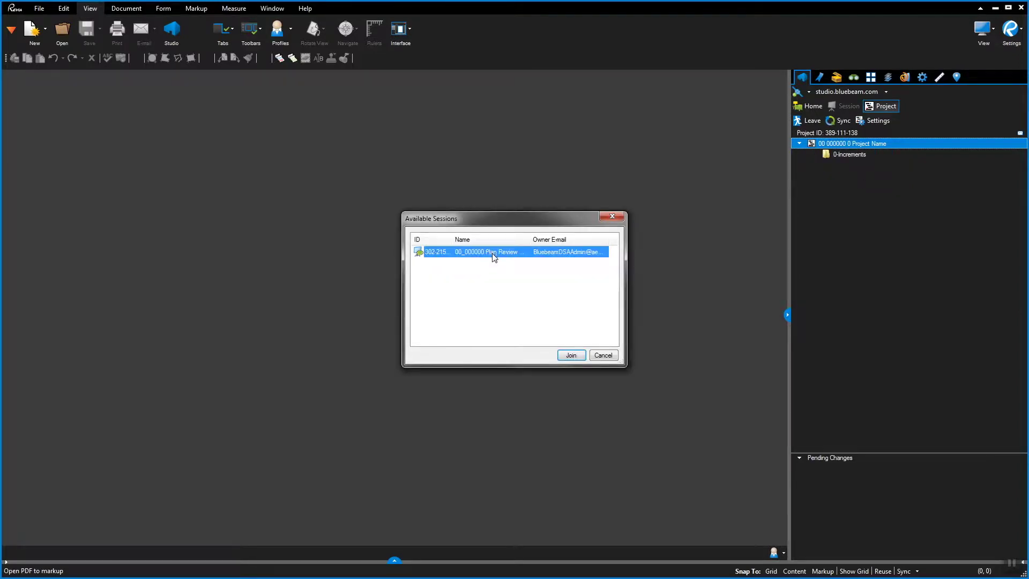
pyautogui.click(567, 355)
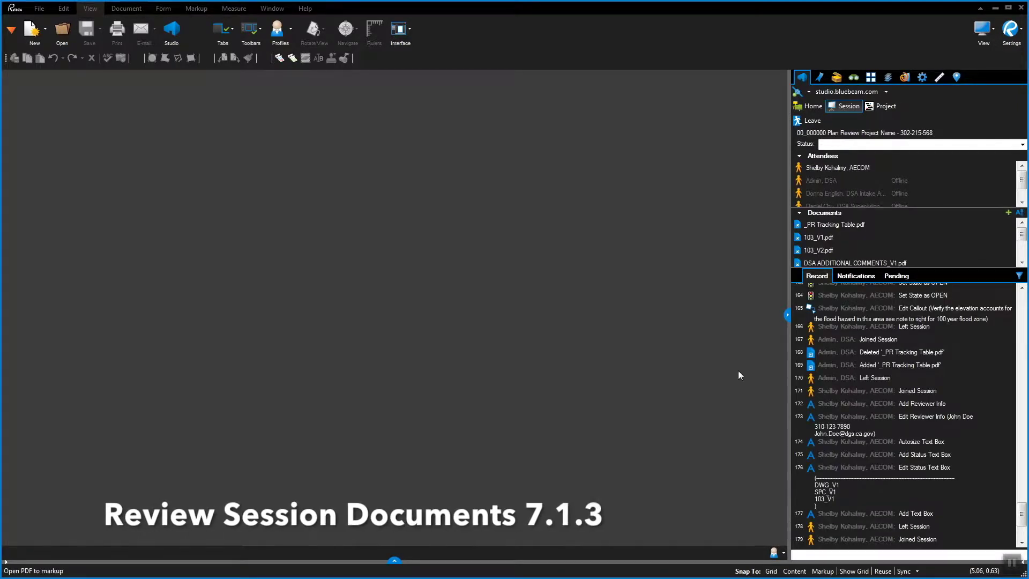
# Open DWG_V1.pdf from the session's documents
pyautogui.scroll(-3, 1022, 262)
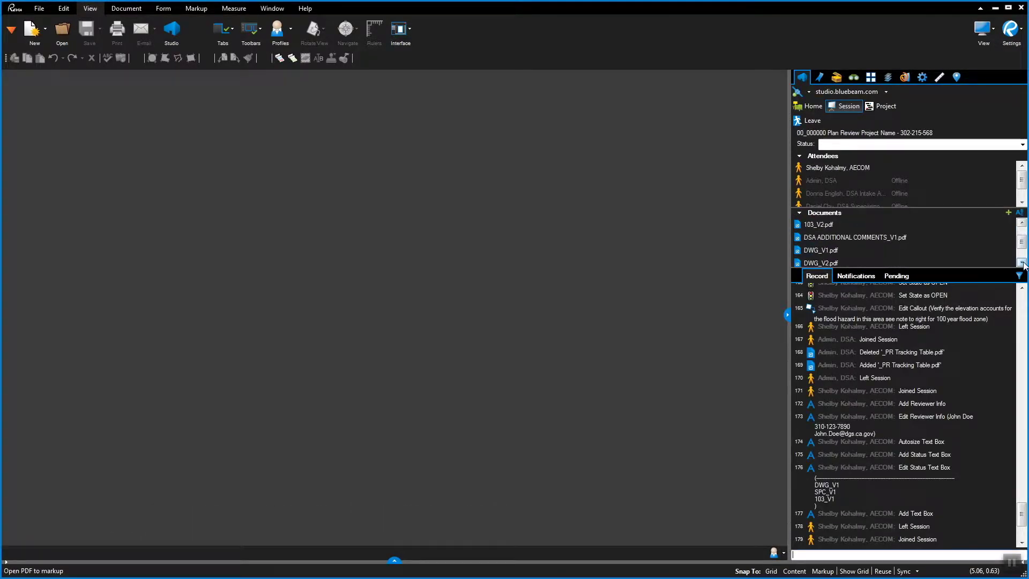
pyautogui.rightClick(818, 240)
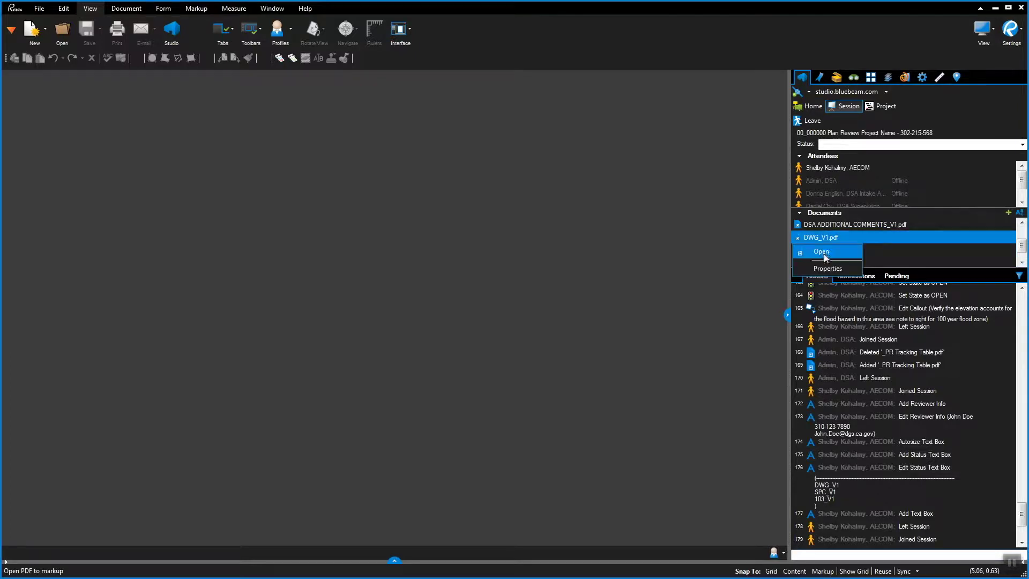
pyautogui.click(824, 251)
pyautogui.moveTo(825, 253)
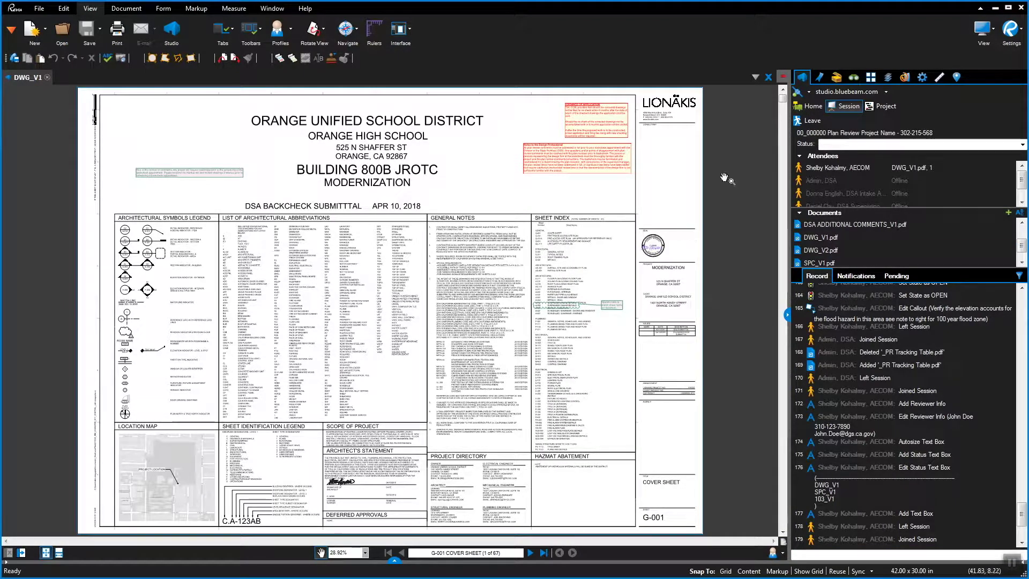
# View the AS-101 Overall Site and Accessibility Plan in DWG_V1 and follow its enlarged floor plan reference to sheet A-111
pyautogui.click(871, 76)
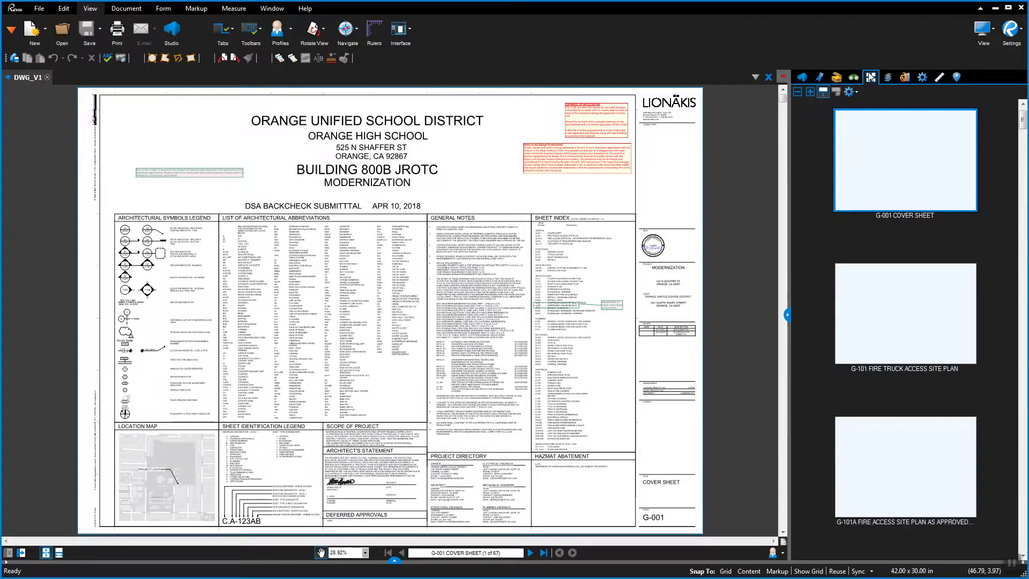
pyautogui.click(818, 78)
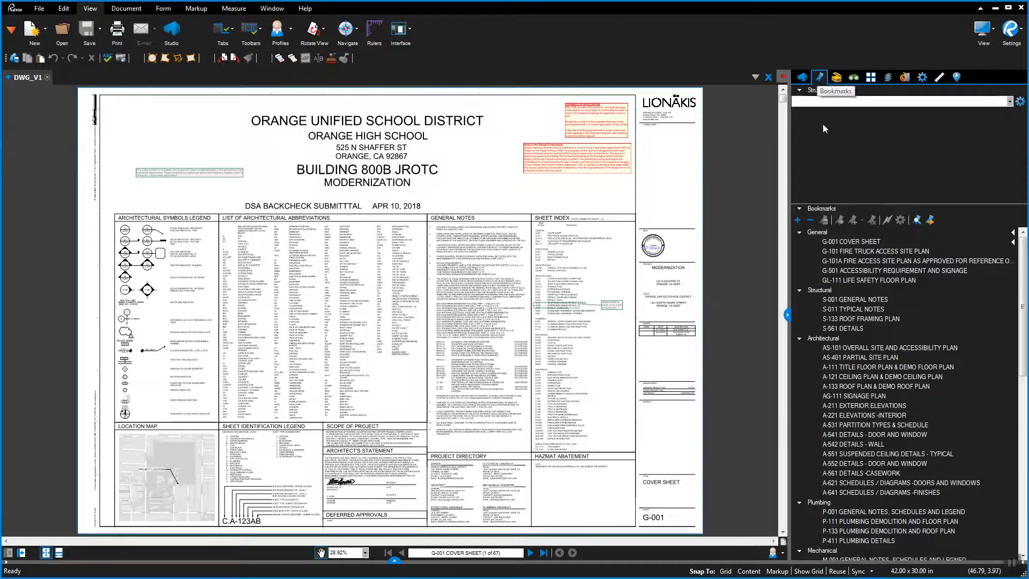
pyautogui.click(871, 348)
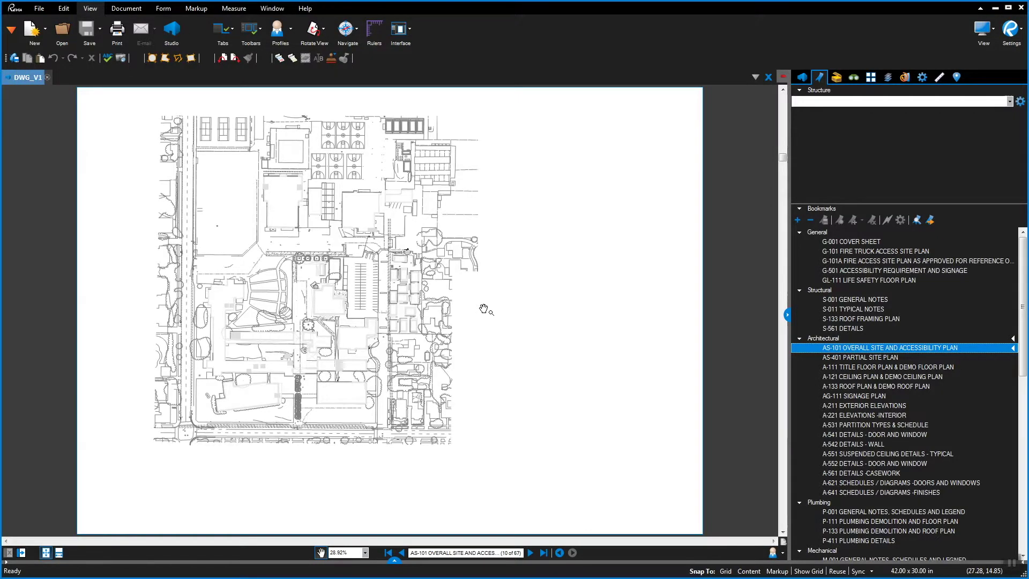
pyautogui.scroll(2, 460, 239)
pyautogui.scroll(8, 460, 239)
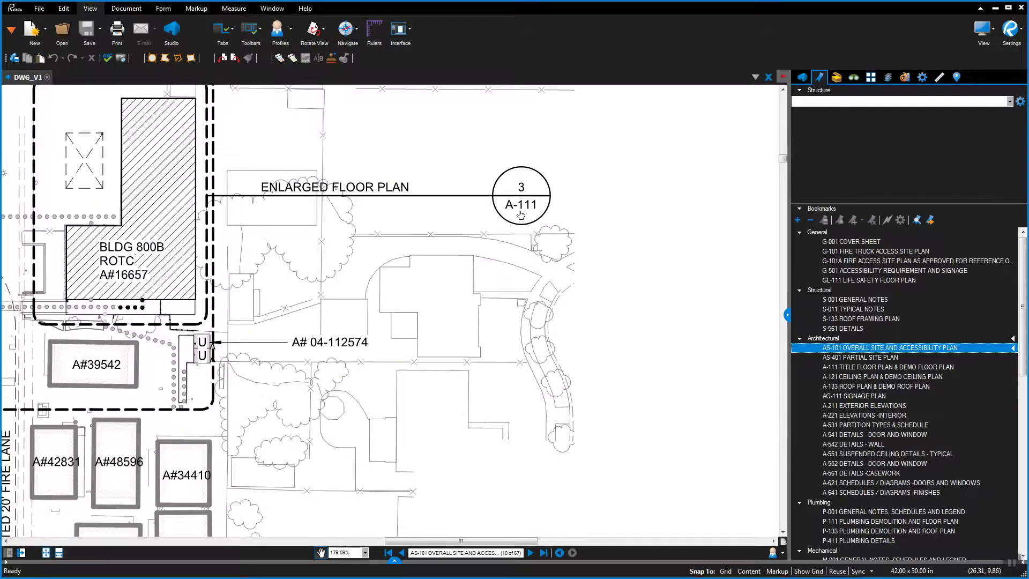
pyautogui.click(521, 215)
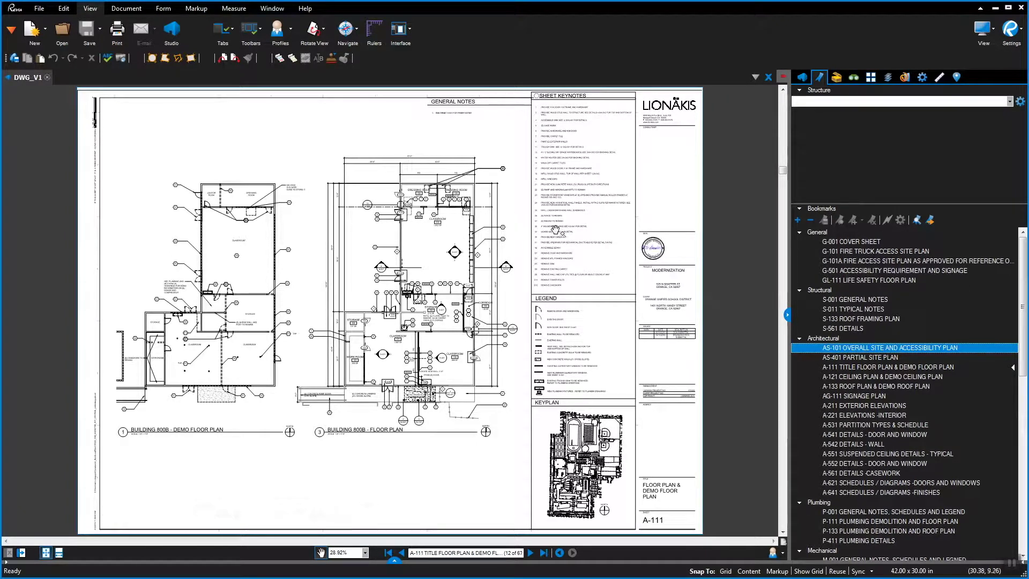
# Filter the session markups by the online attendee, and clear that filter again
pyautogui.click(802, 77)
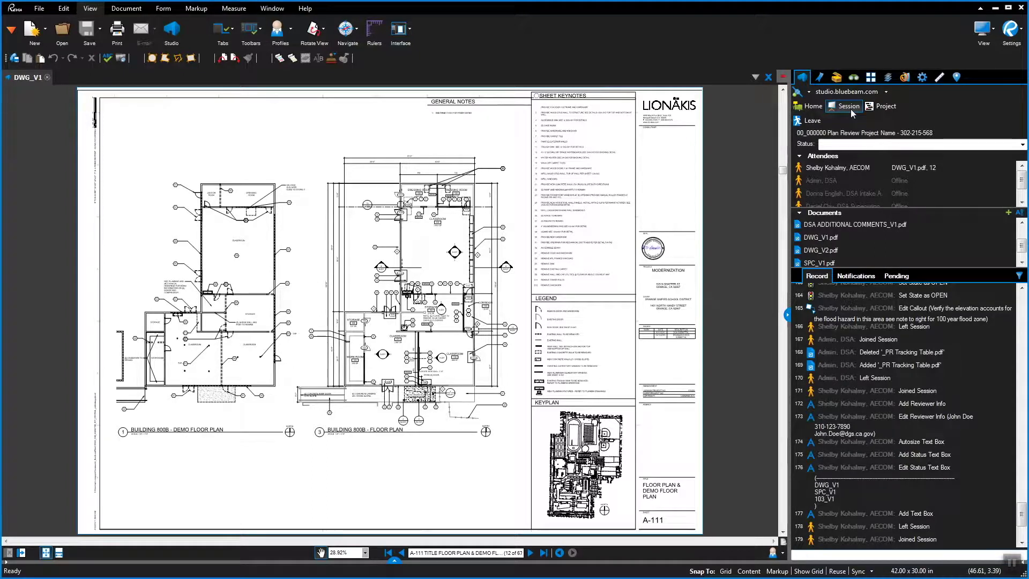
pyautogui.click(839, 168)
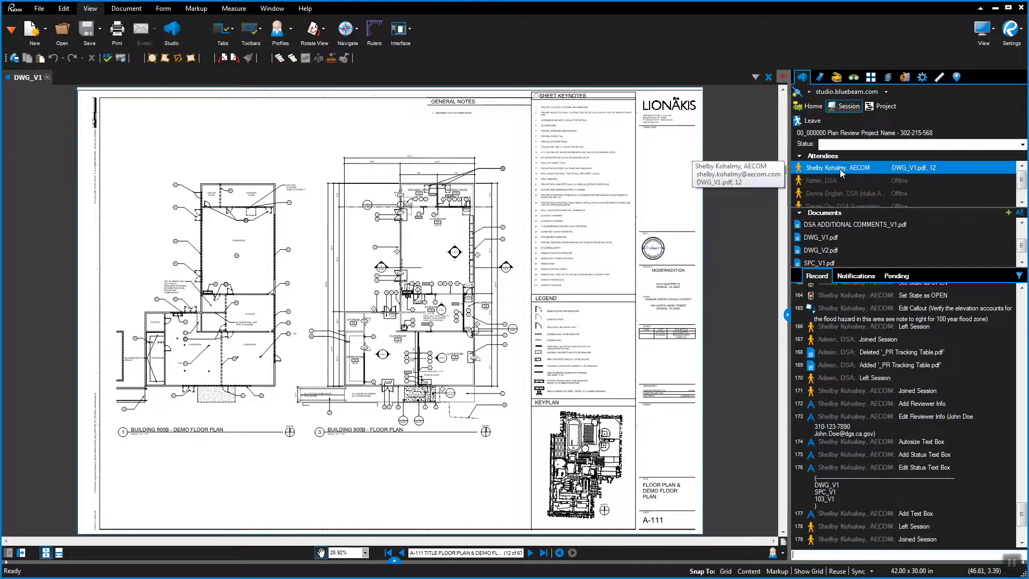
pyautogui.rightClick(841, 169)
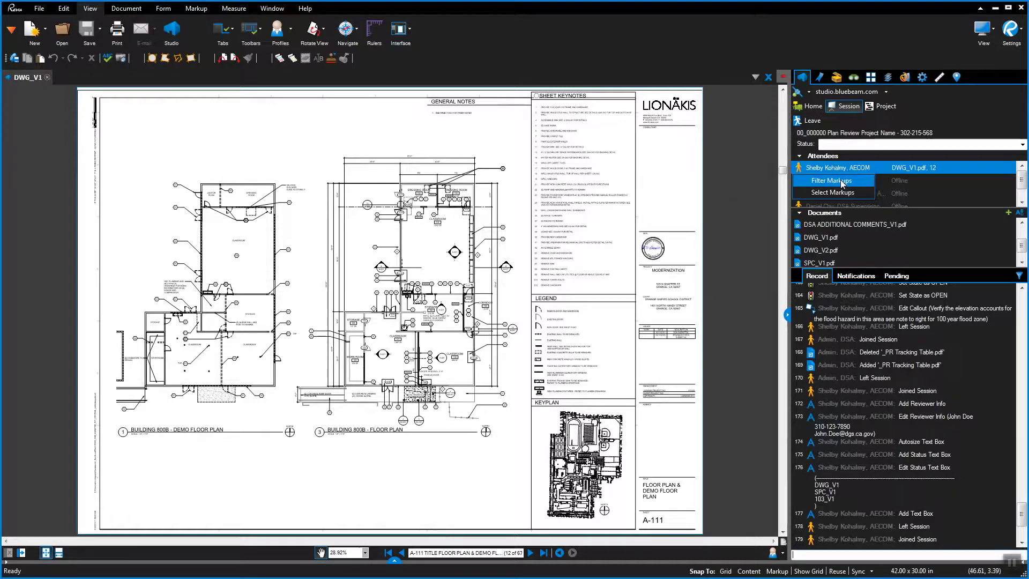
pyautogui.click(842, 183)
pyautogui.click(828, 170)
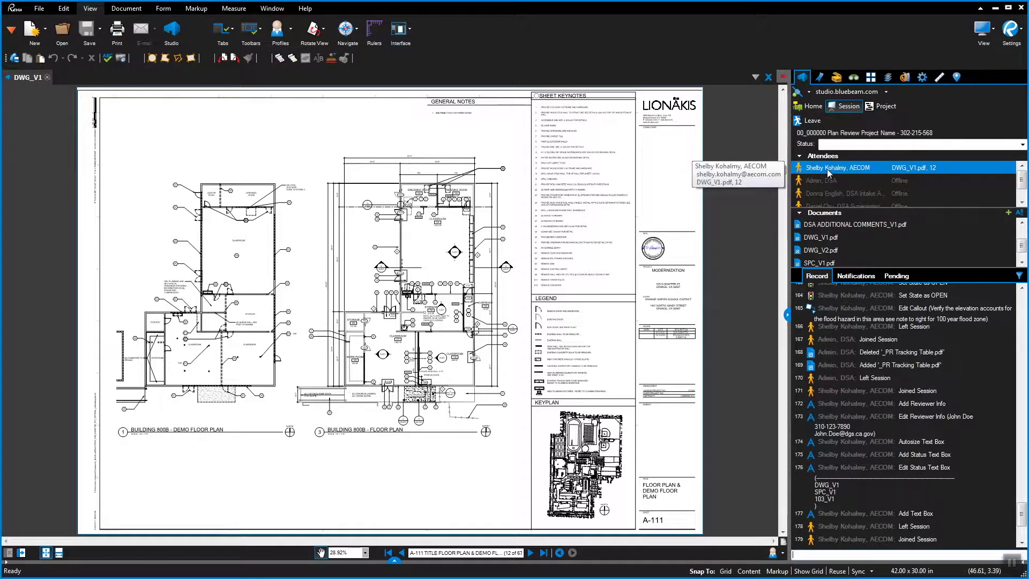
pyautogui.rightClick(828, 168)
pyautogui.click(836, 182)
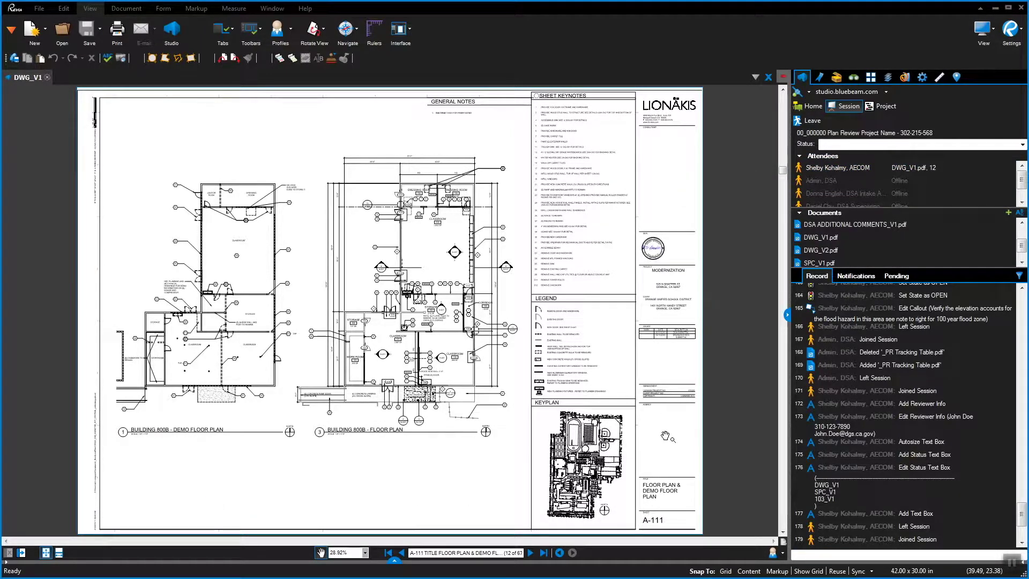
# Show the markups list for DWG_V1 and filter it to the green markups by color
pyautogui.click(395, 563)
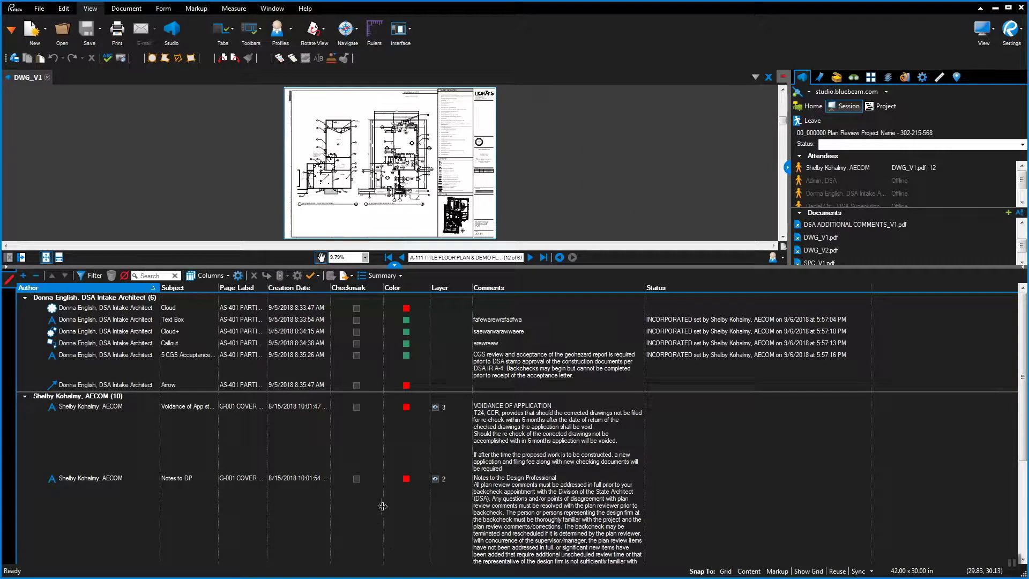
pyautogui.click(88, 275)
pyautogui.click(425, 288)
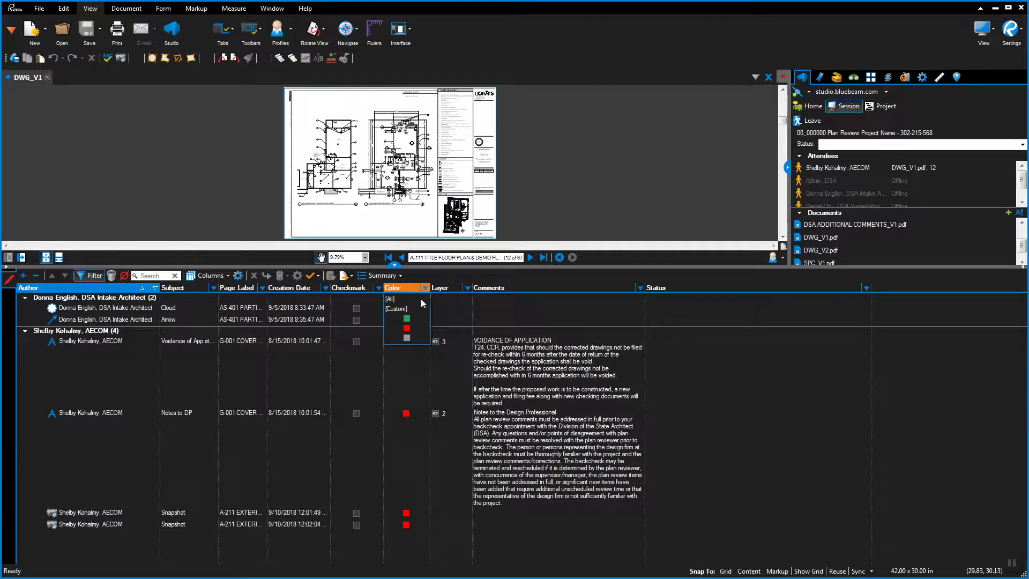
pyautogui.click(408, 329)
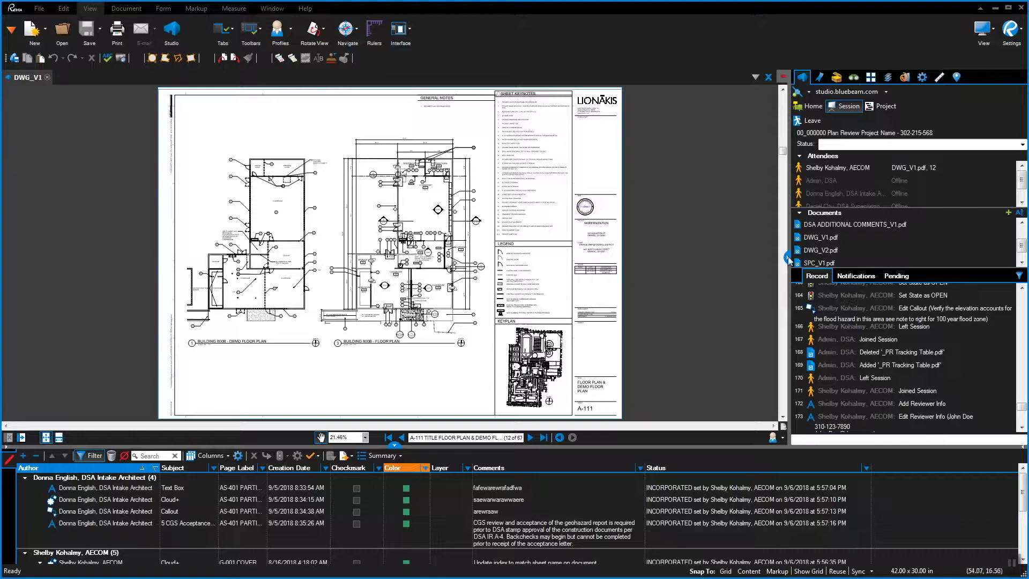
# Open DWG_V2.pdf from the session documents and show it in a vertical split beside DWG_V1
pyautogui.click(826, 254)
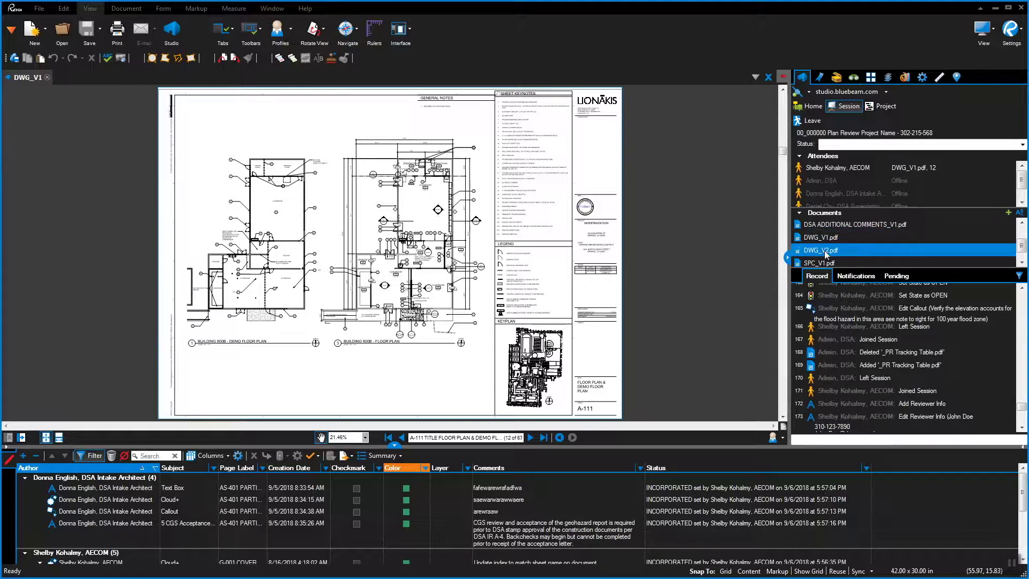
pyautogui.rightClick(826, 254)
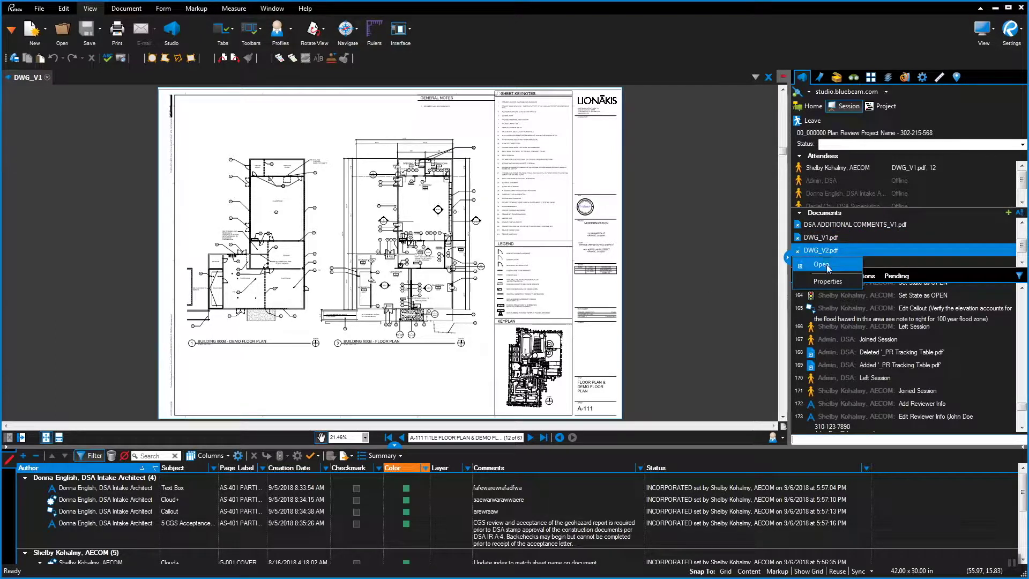
pyautogui.click(821, 264)
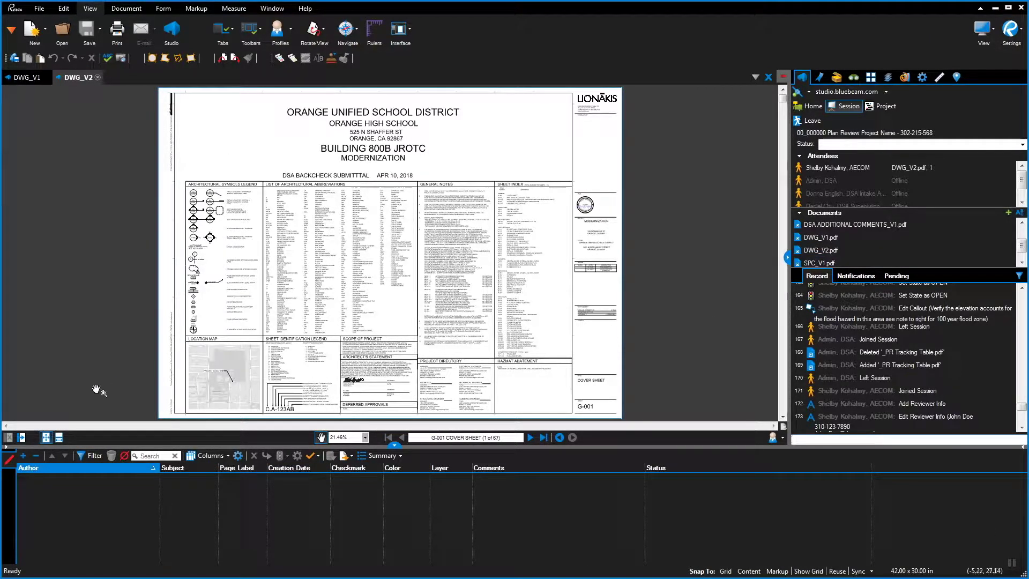
pyautogui.click(22, 438)
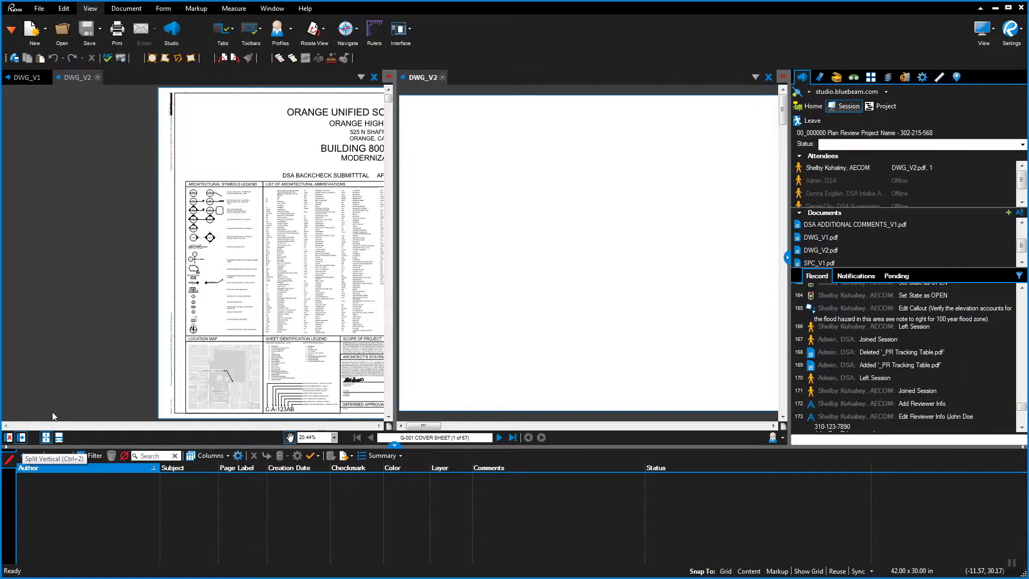
pyautogui.click(27, 77)
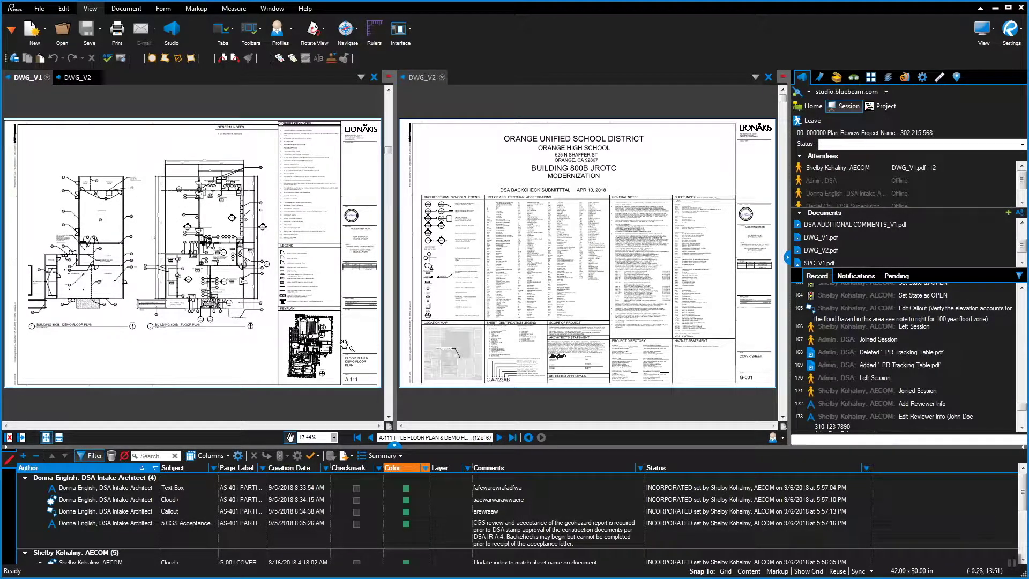
# Go to the intake architect's Text Box comment in DWG_V1 and bring DWG_V2 to the same sheet, AS-401 Partial Site Plan
pyautogui.click(520, 487)
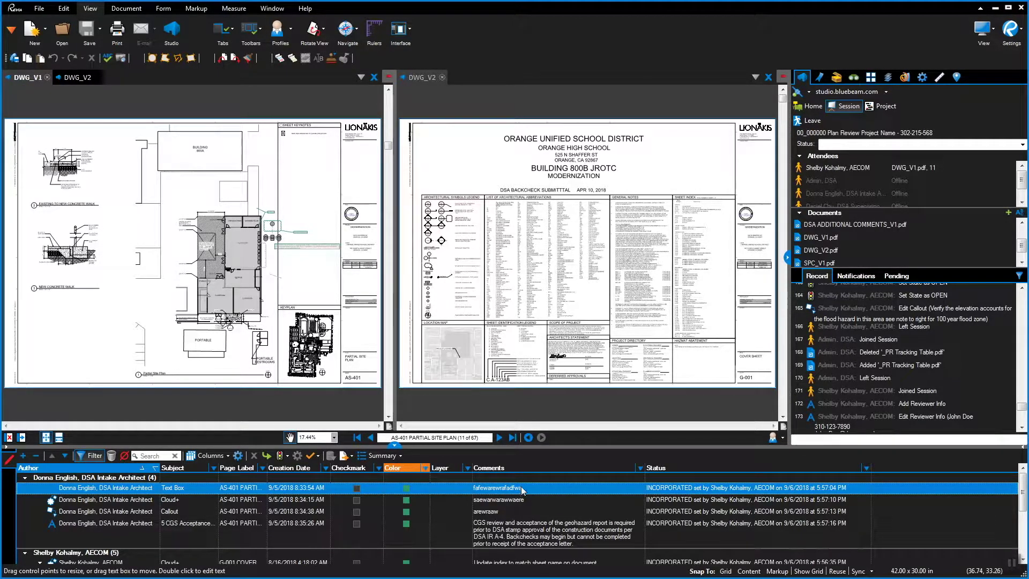
pyautogui.click(570, 302)
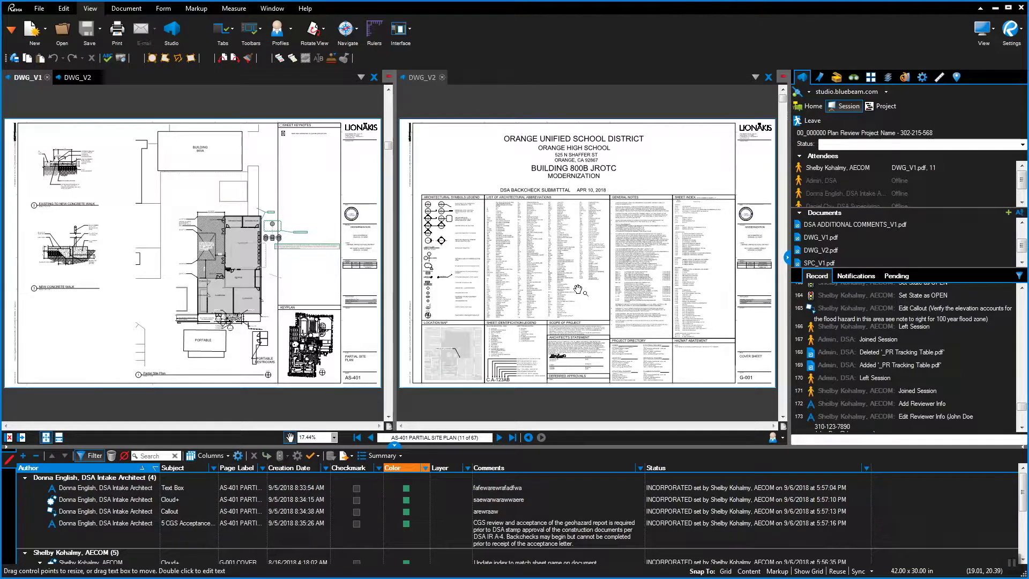
pyautogui.click(819, 76)
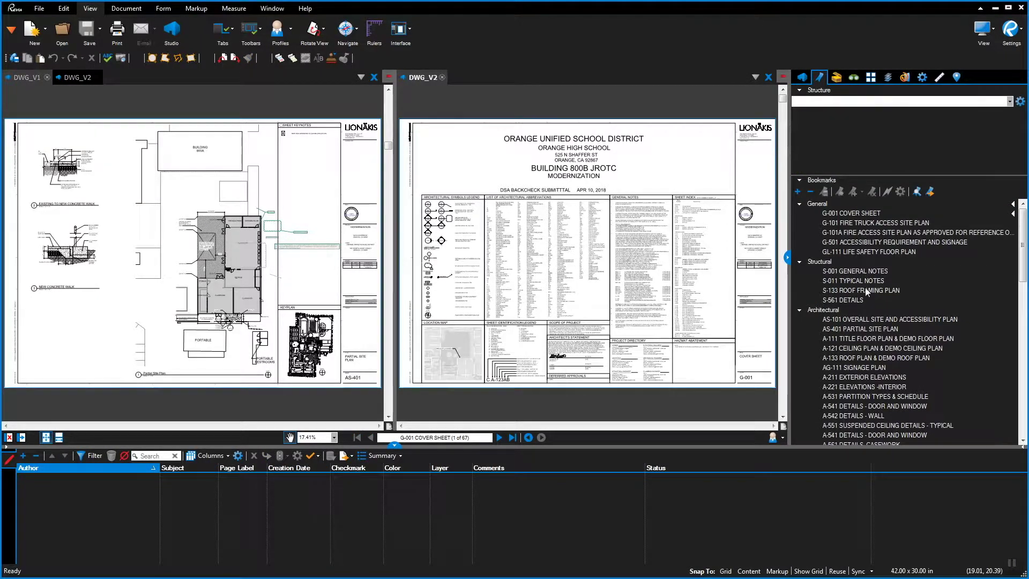
pyautogui.click(859, 329)
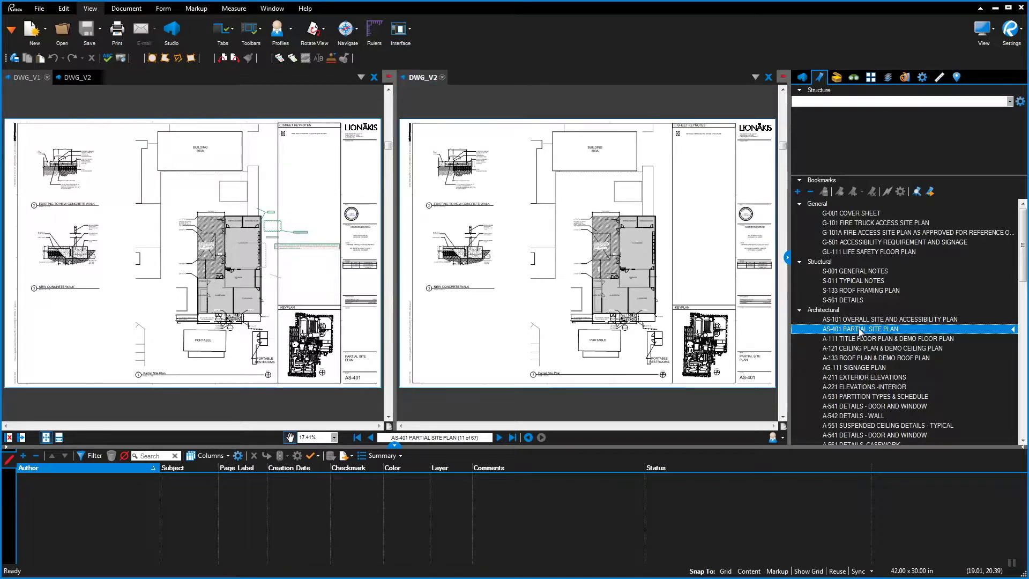
# Set the DSA status of the intake architect's Cloud+ and Text Box markups on AS-401 to OPEN
pyautogui.click(303, 234)
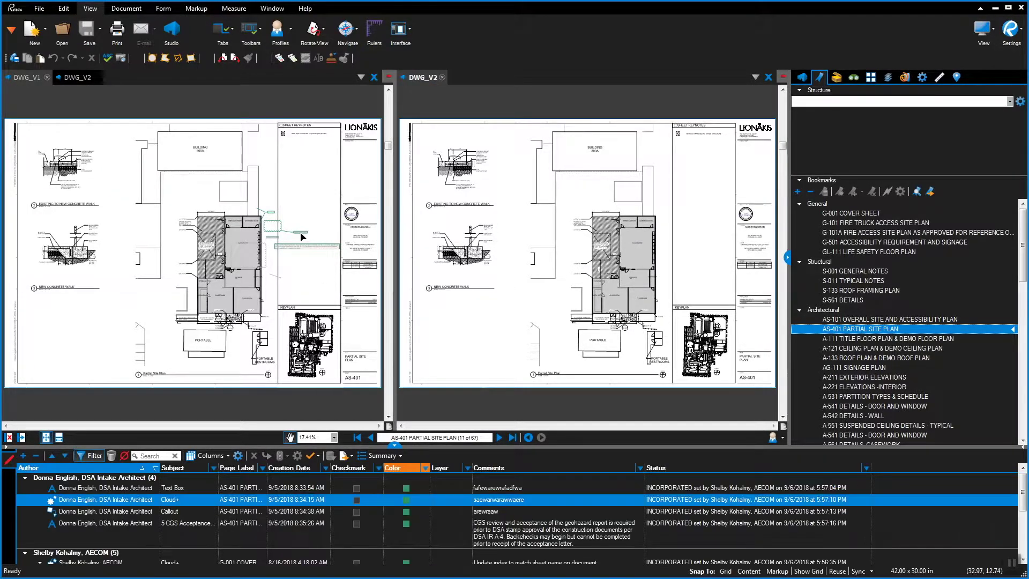
pyautogui.click(706, 499)
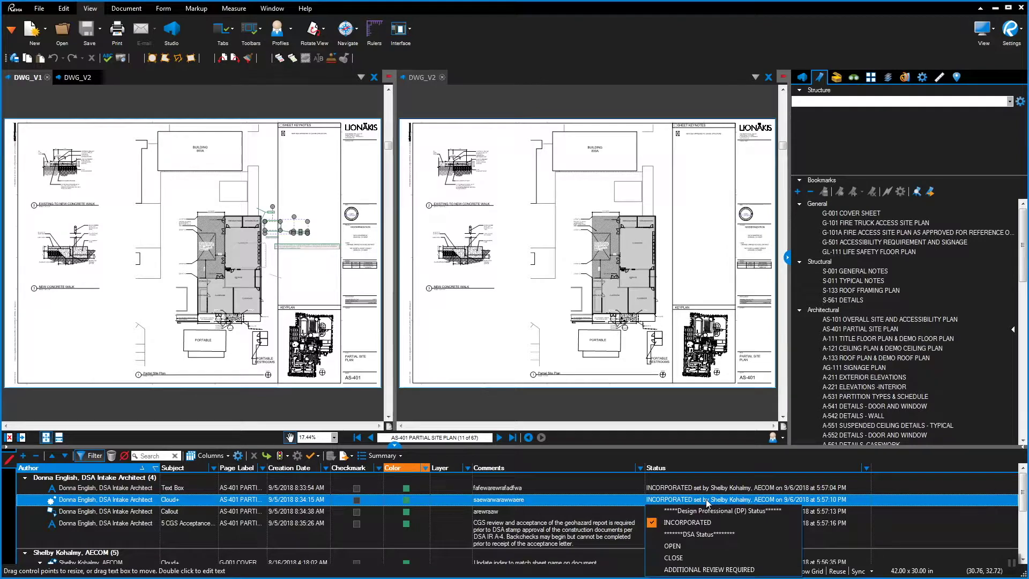
pyautogui.click(691, 545)
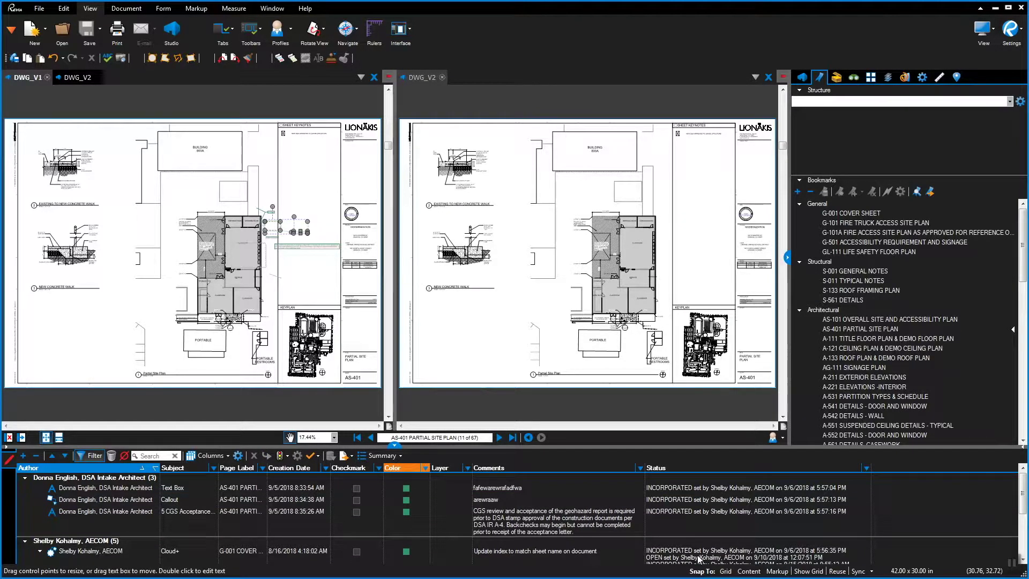
pyautogui.click(681, 487)
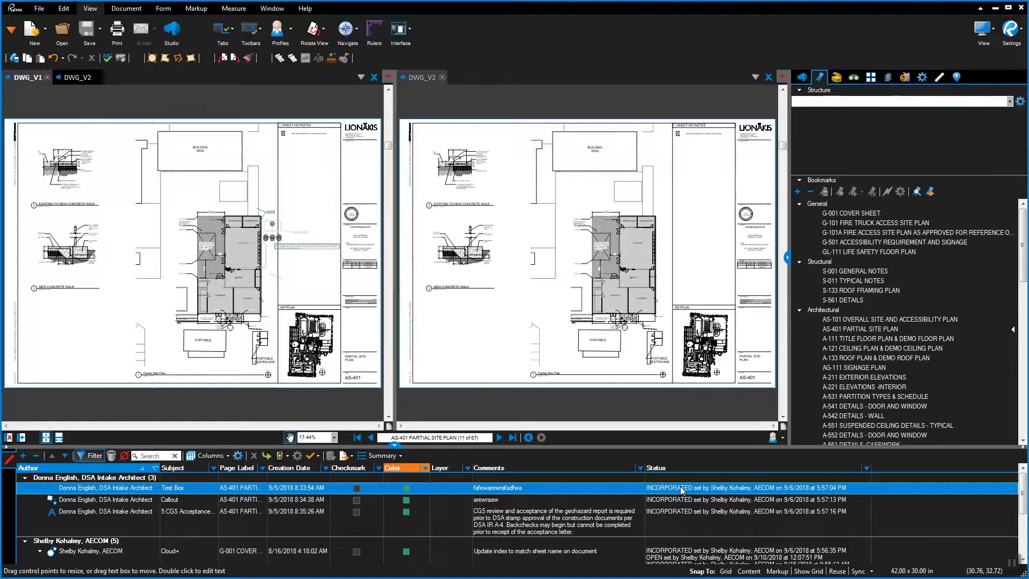
pyautogui.click(681, 487)
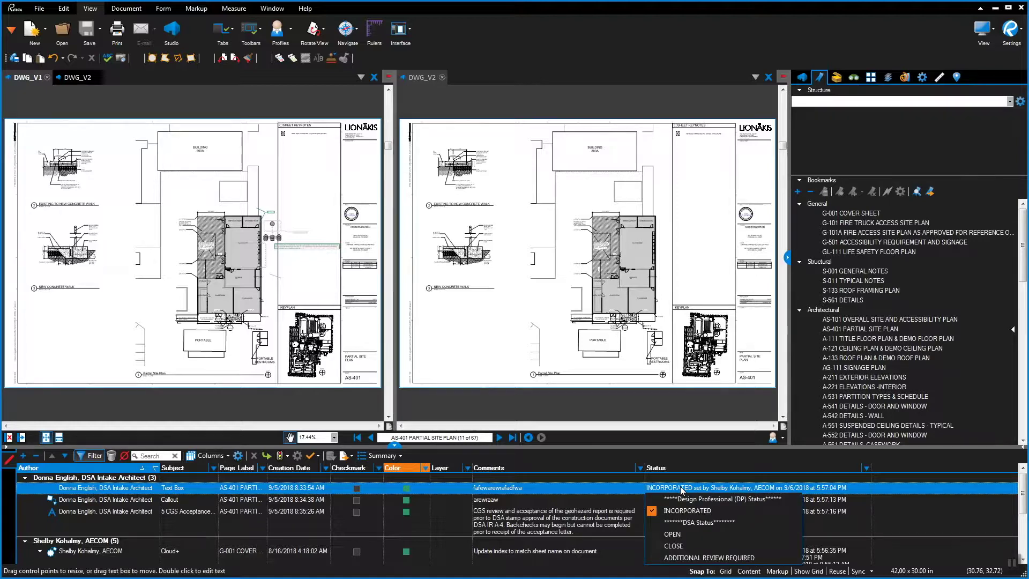
pyautogui.click(681, 535)
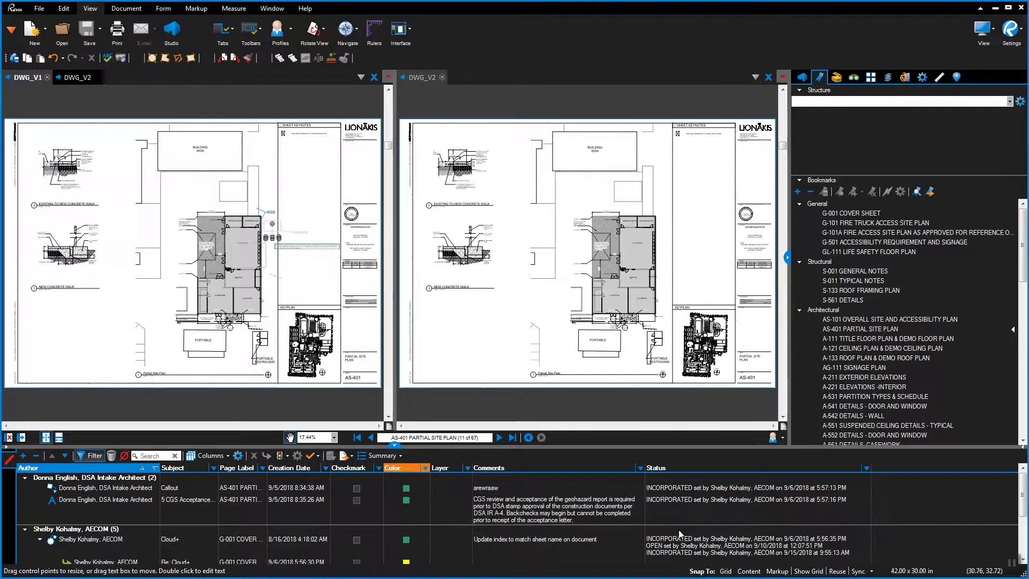
# Set the AS-401 Callout markup's DSA status to ADDITIONAL REVIEW REQUIRED and look over the remaining markups in the list
pyautogui.click(683, 488)
pyautogui.click(686, 488)
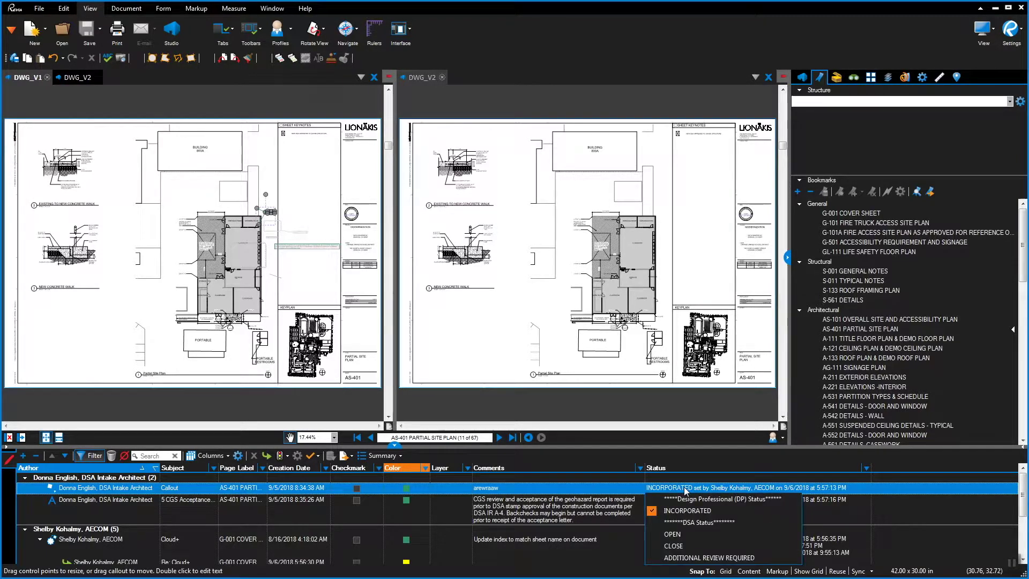
pyautogui.click(685, 558)
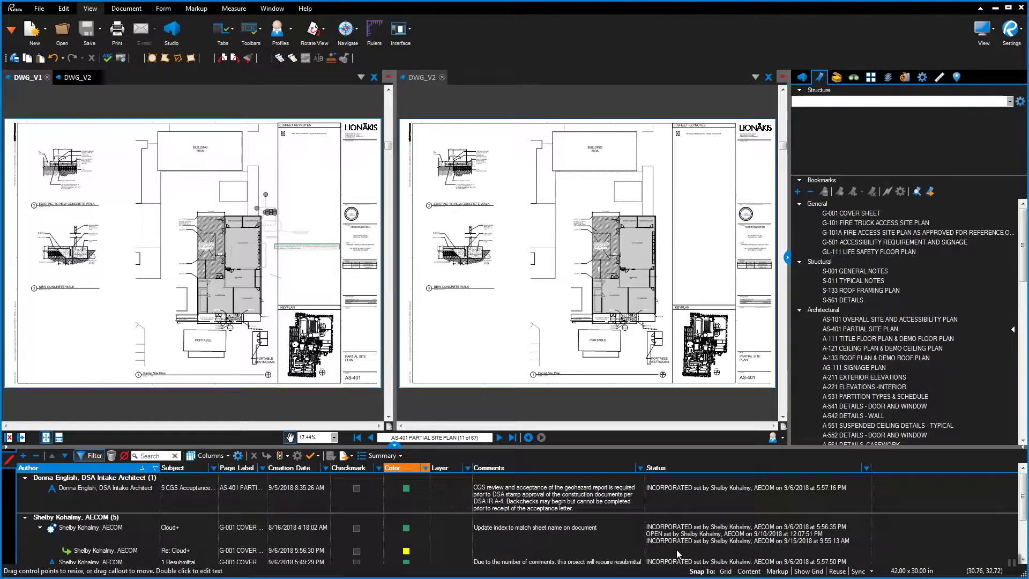
pyautogui.scroll(-3, 690, 533)
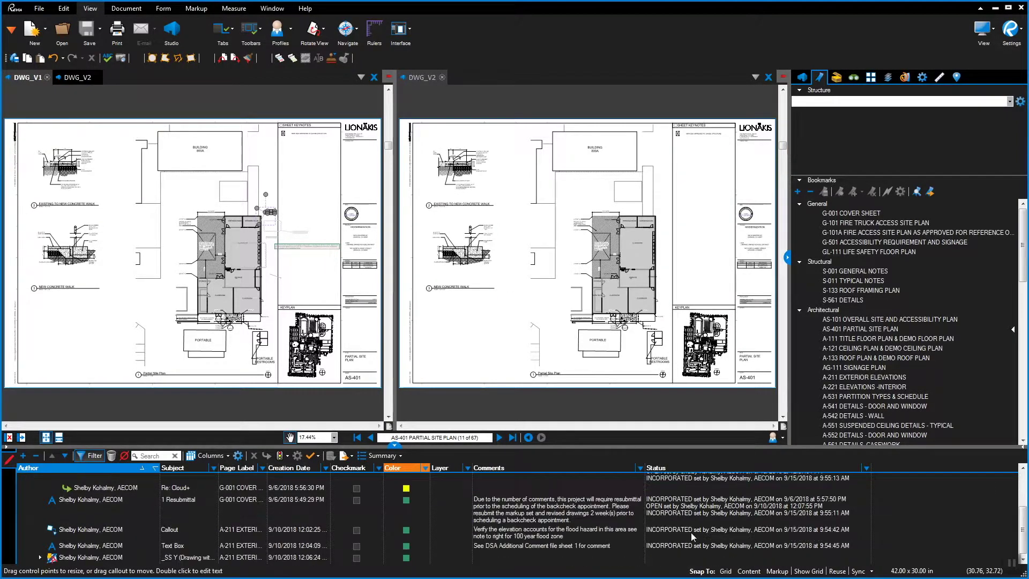
pyautogui.scroll(3, 695, 535)
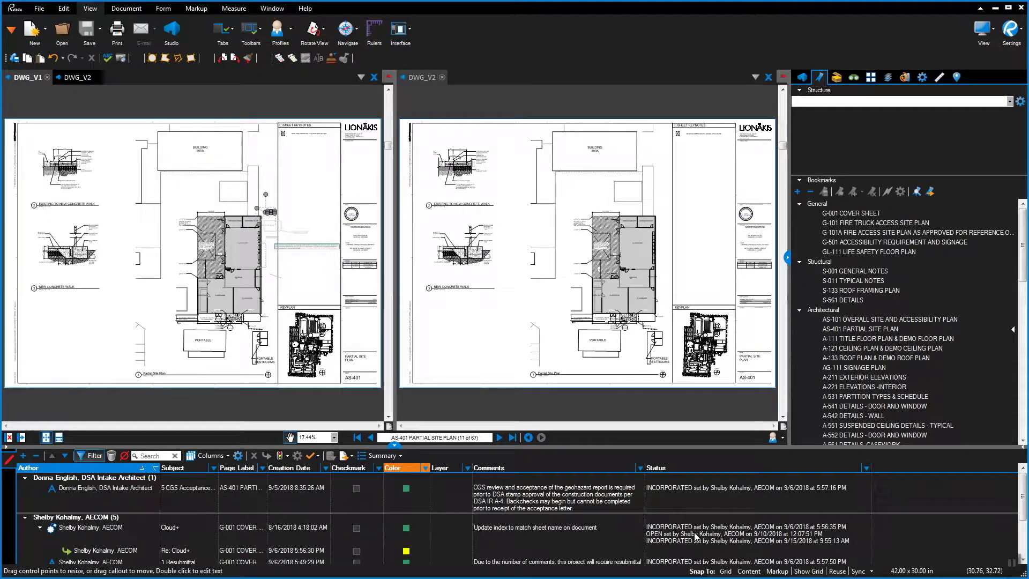
# Place a DSA Structural callout beside the building's east wall on the AS-401 sheet of DWG_V2
pyautogui.click(867, 468)
pyautogui.press('Escape')
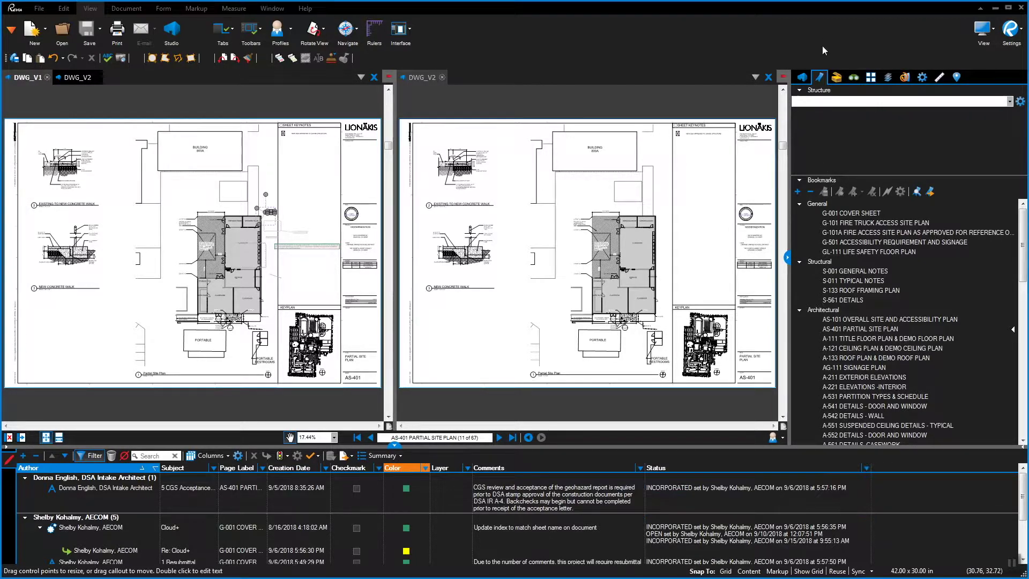
pyautogui.click(837, 78)
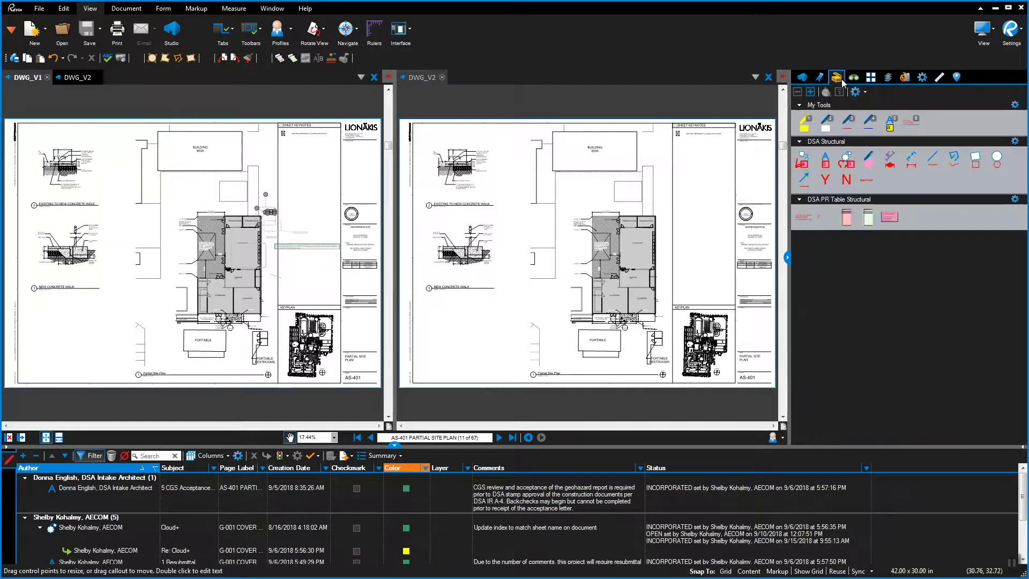
pyautogui.click(807, 162)
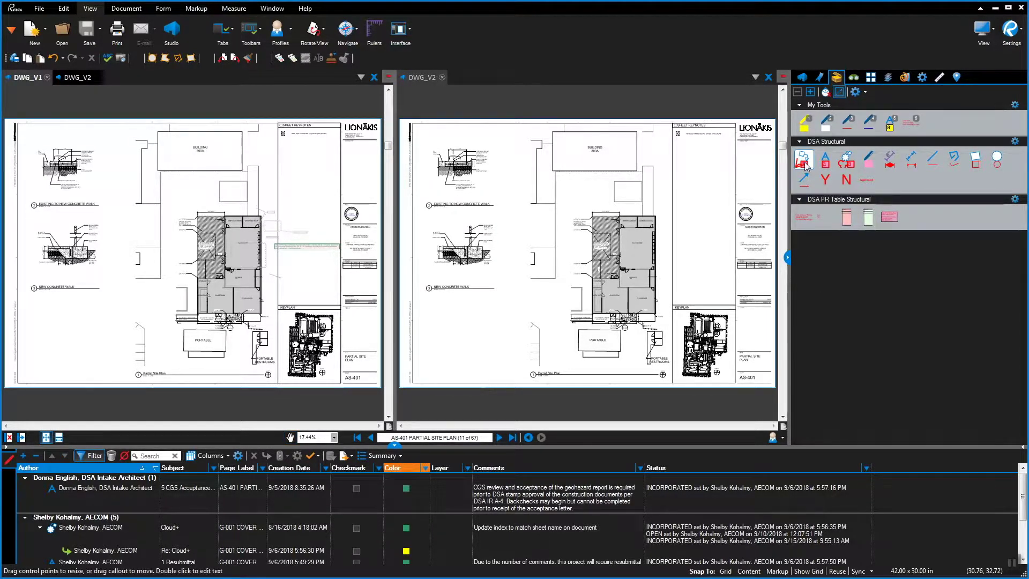
pyautogui.click(659, 262)
pyautogui.click(695, 245)
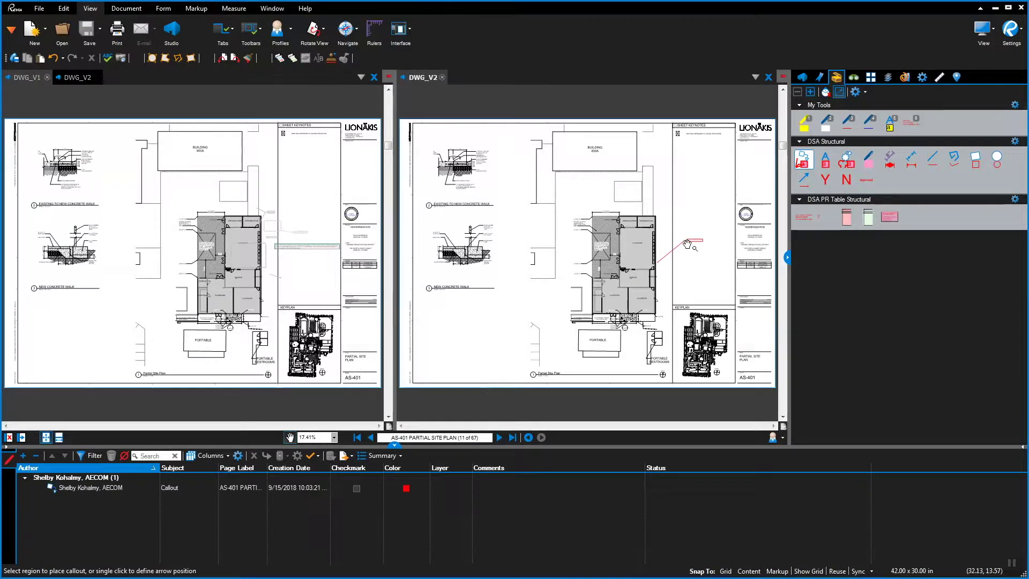
# Extend the comment of the red Dimension markup on DWG_V2's AS-401 to read "Provide wall dimension typical throughout"
pyautogui.scroll(6, 689, 257)
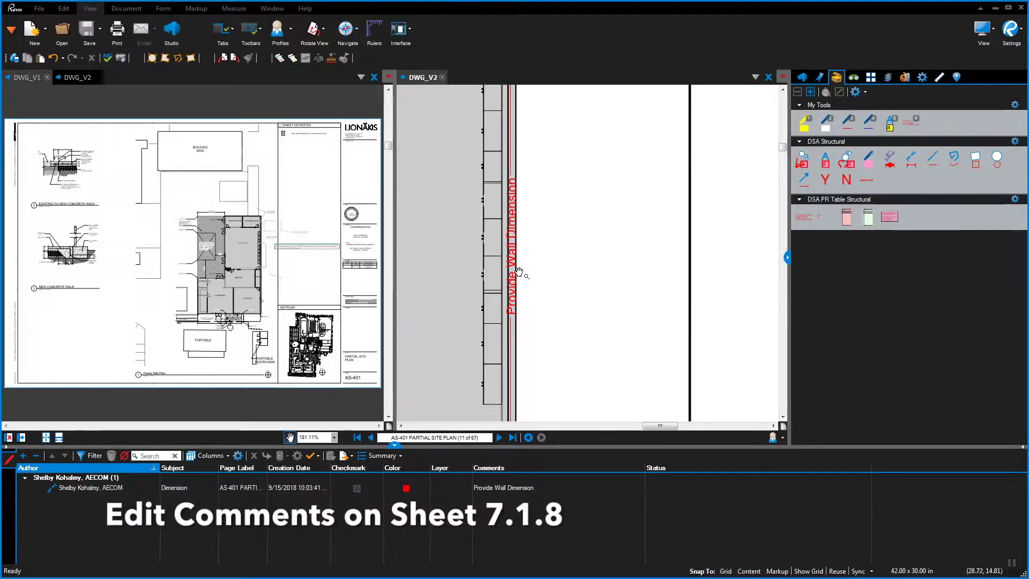
pyautogui.click(741, 488)
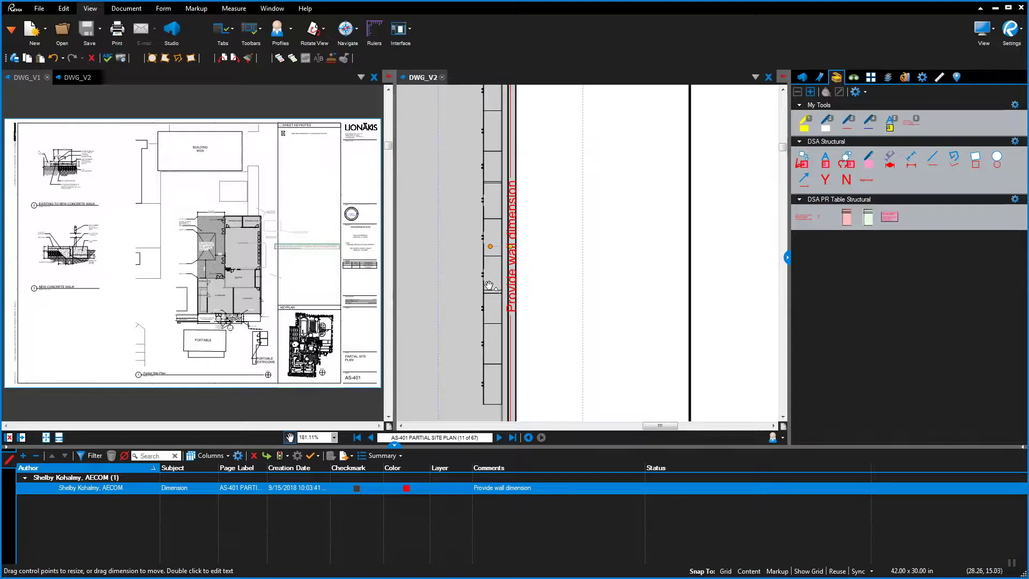
pyautogui.click(532, 487)
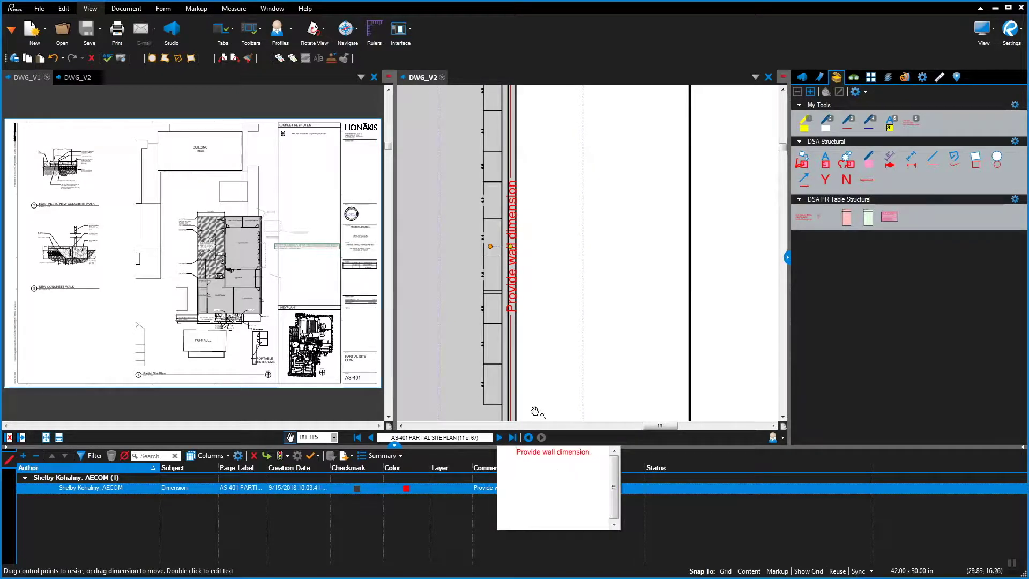
pyautogui.write('typical throughout')
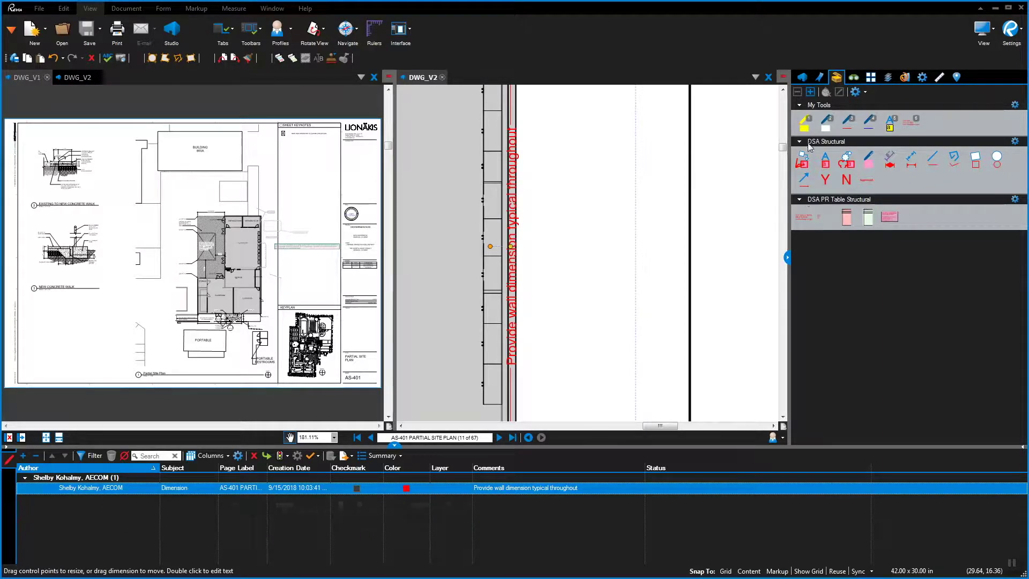
# Open _PR Tracking Table.pdf from the session documents and bring its Structural column into close view
pyautogui.click(804, 78)
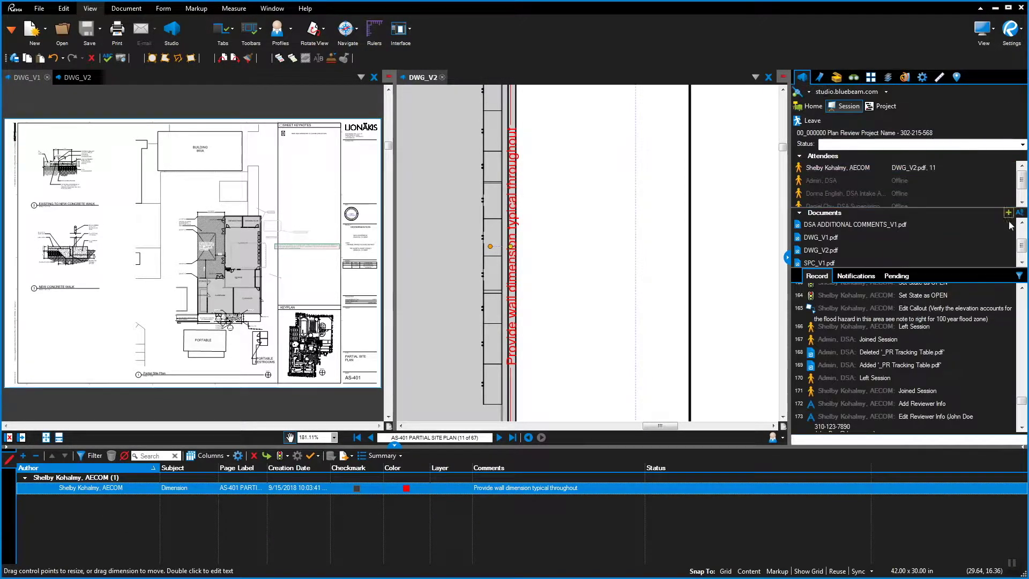
pyautogui.scroll(3, 1020, 229)
pyautogui.click(856, 226)
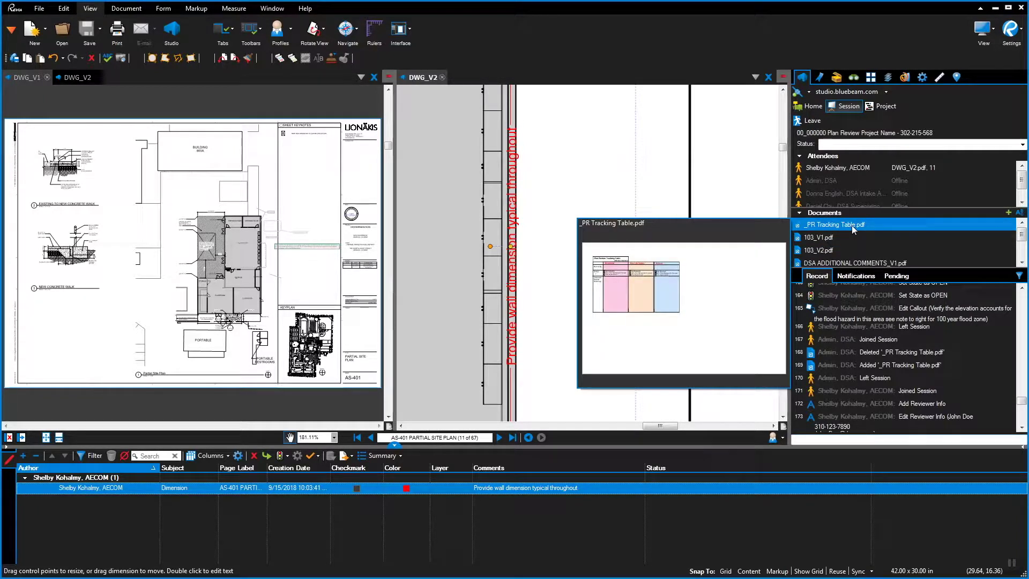
pyautogui.rightClick(851, 225)
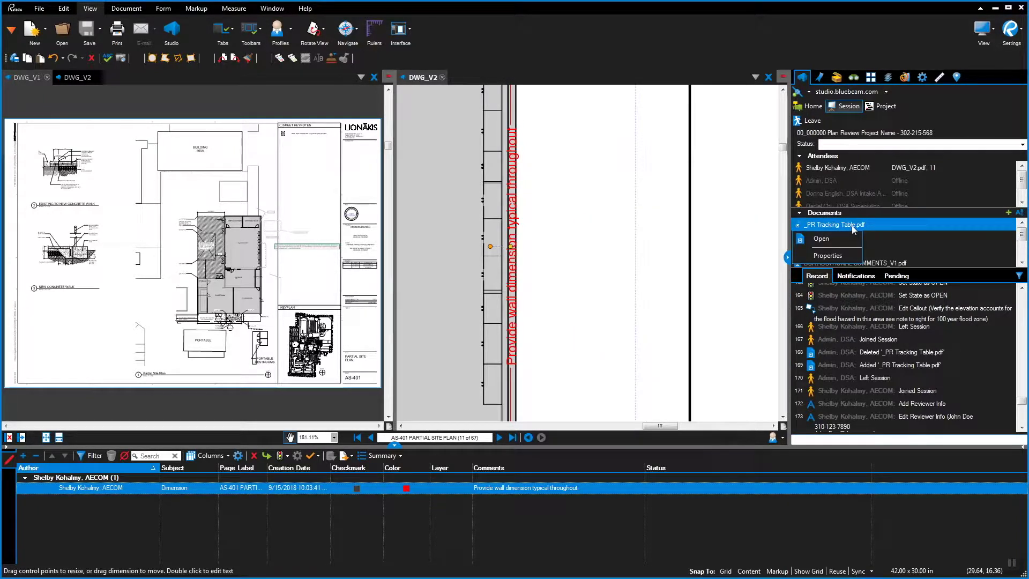
pyautogui.click(829, 240)
pyautogui.moveTo(829, 239)
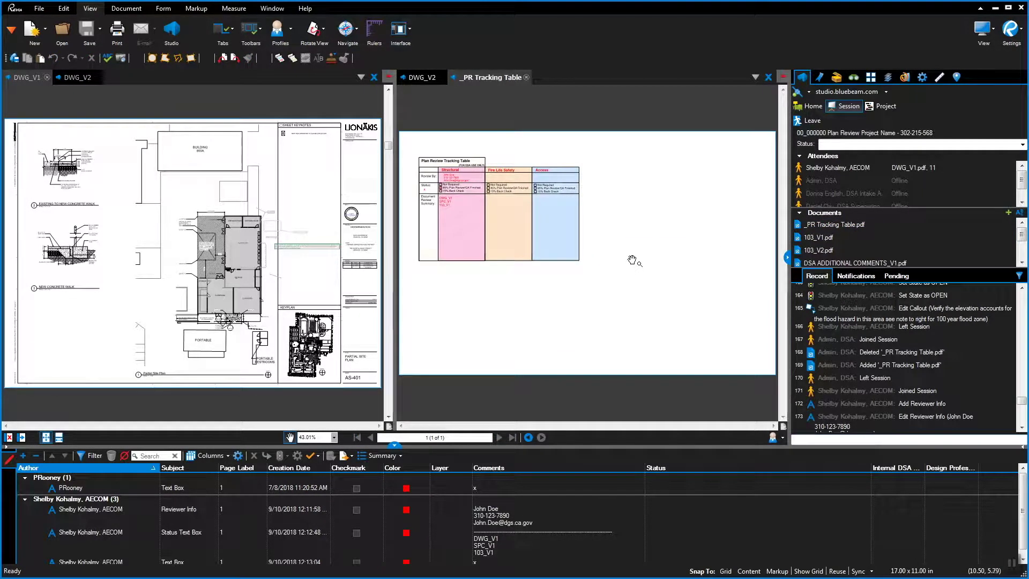
pyautogui.scroll(5, 443, 217)
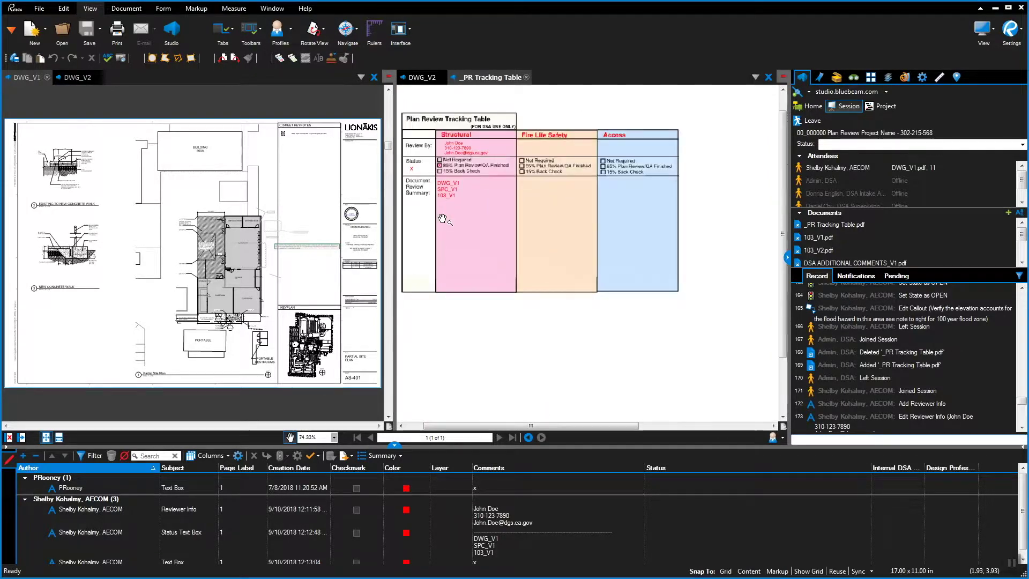
pyautogui.moveTo(476, 234); pyautogui.dragTo(552, 285)
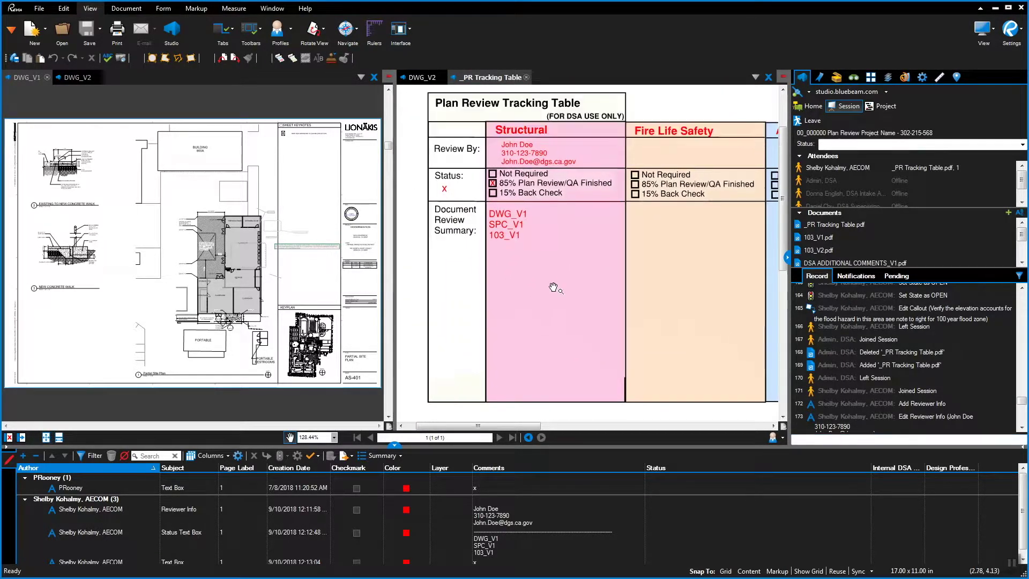
# Add a Status Text Box below the V1 entries in the Structural Document Review Summary, listing DWG_V2, SPC_V2 and 103_V2
pyautogui.click(837, 78)
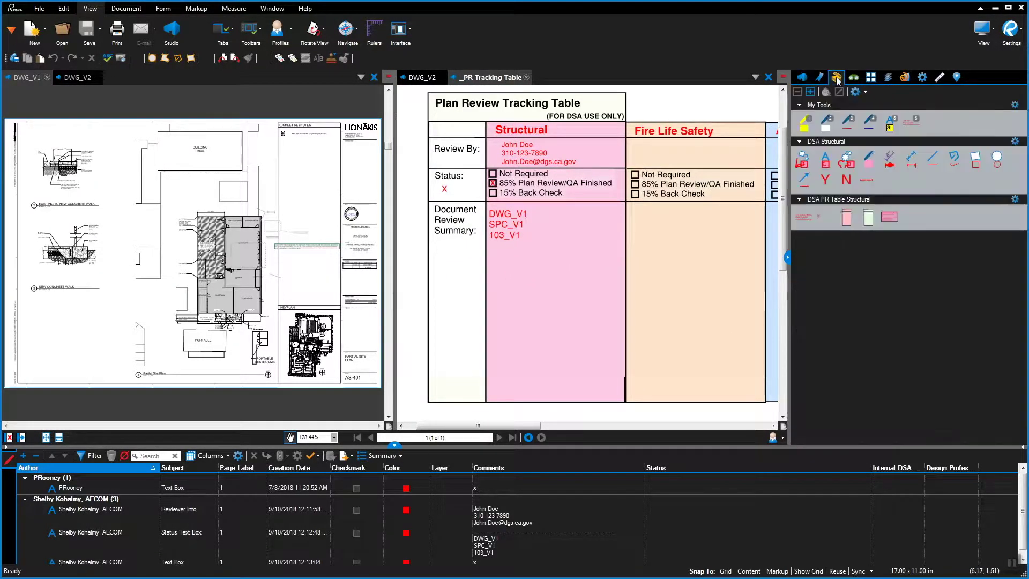
pyautogui.click(821, 216)
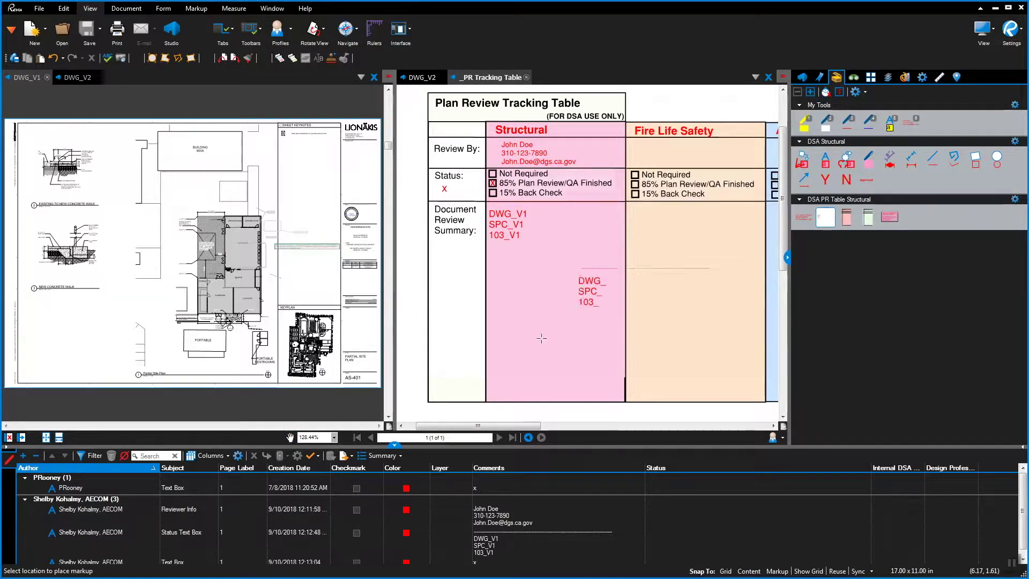
pyautogui.click(486, 307)
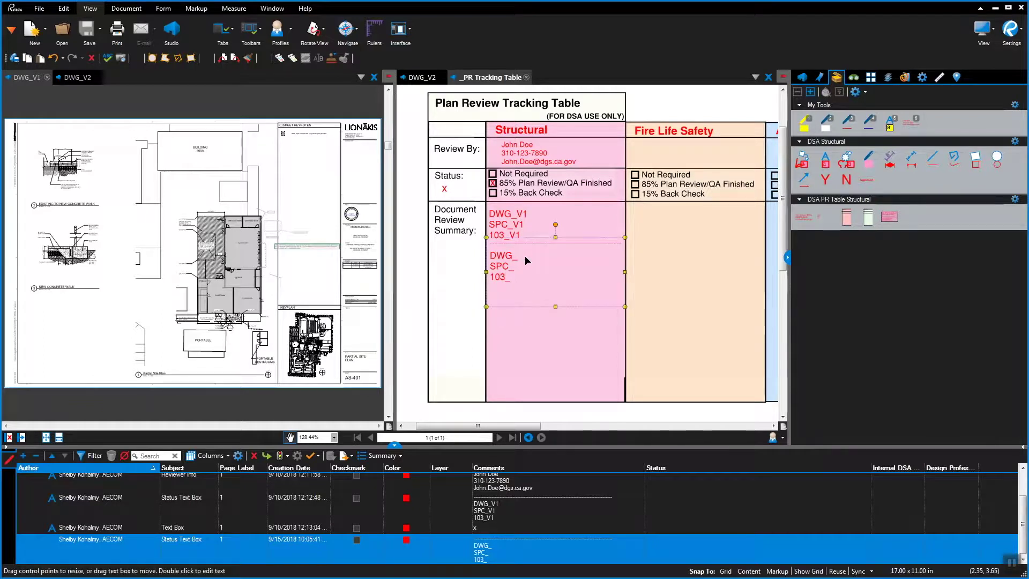
pyautogui.press('Escape')
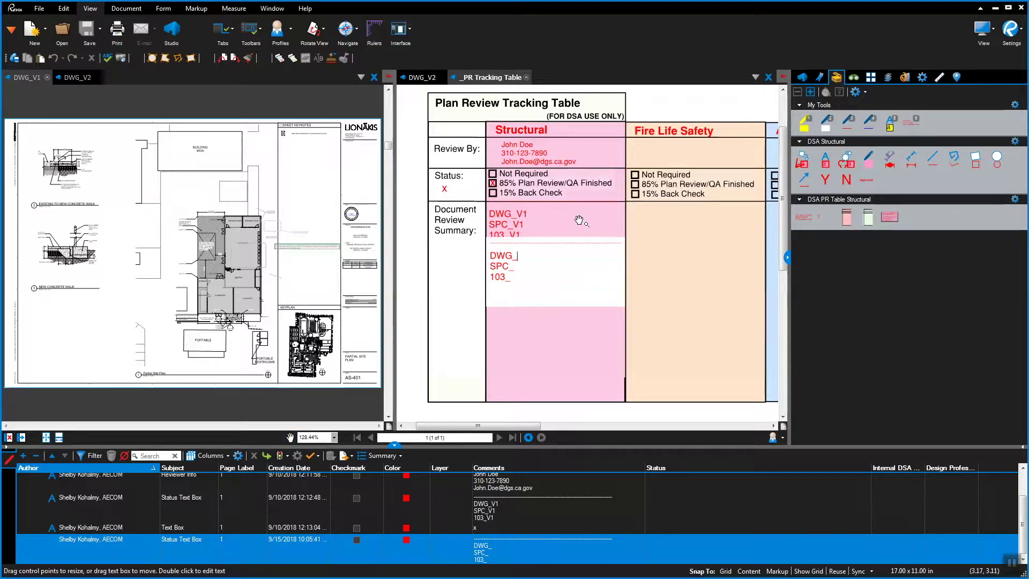
pyautogui.write('2')
pyautogui.press('Down')
pyautogui.write('V2')
pyautogui.press('Escape')
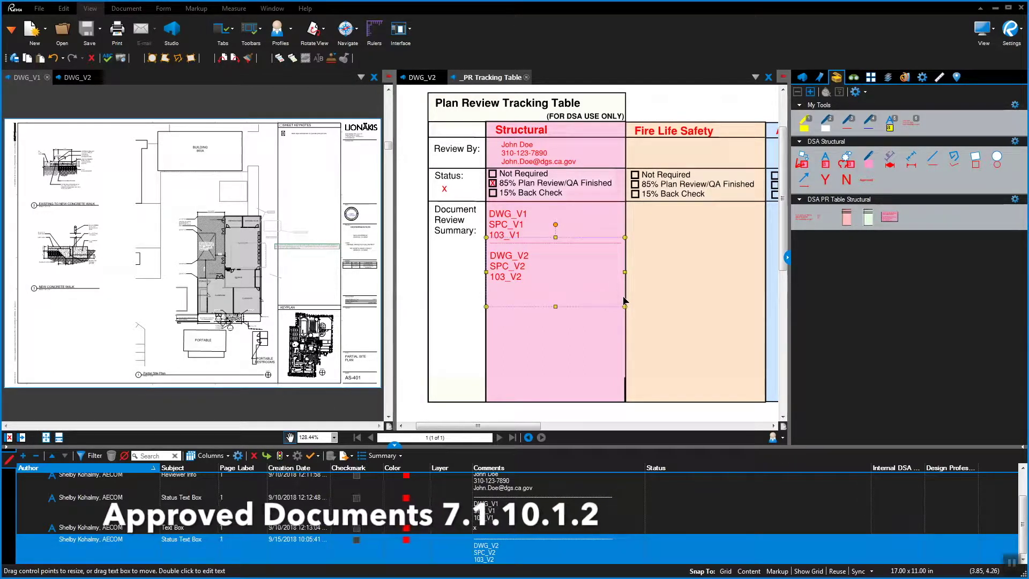
# Change the drawing entry in the new Structural status text box to DWG_V2_As Corrected
pyautogui.doubleClick(546, 253)
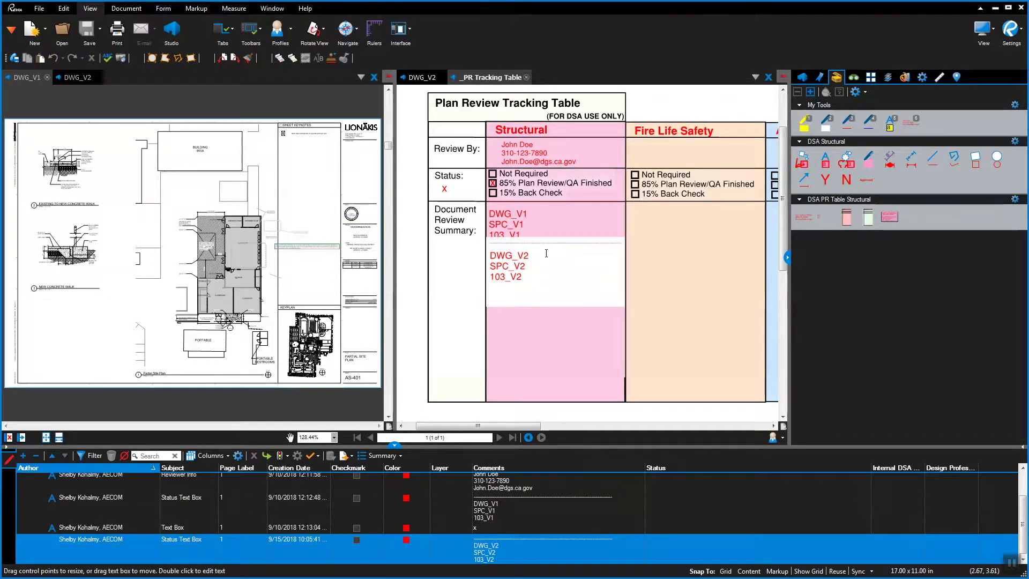
pyautogui.write('_A')
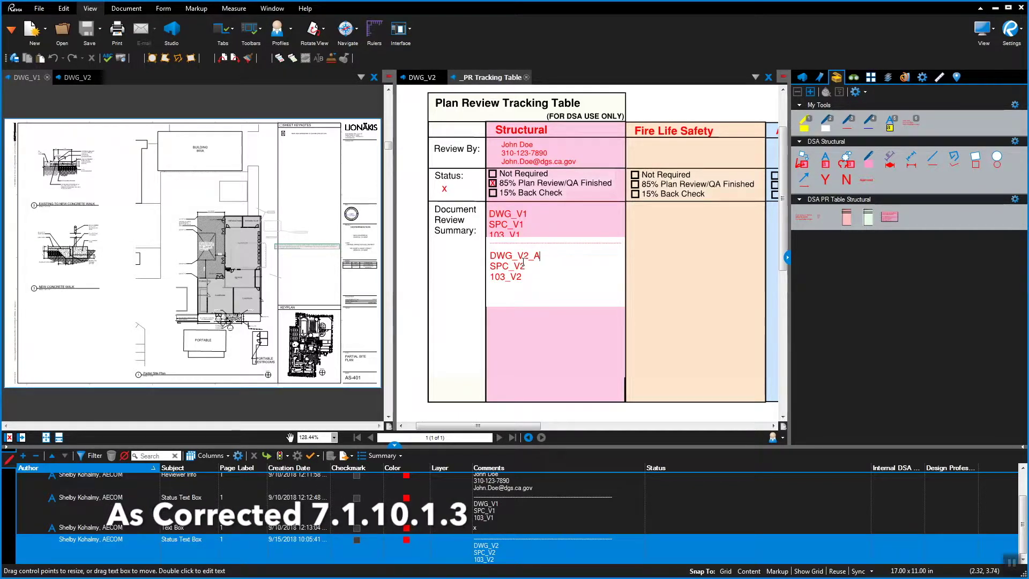
pyautogui.write('s Corrected')
pyautogui.press('Escape')
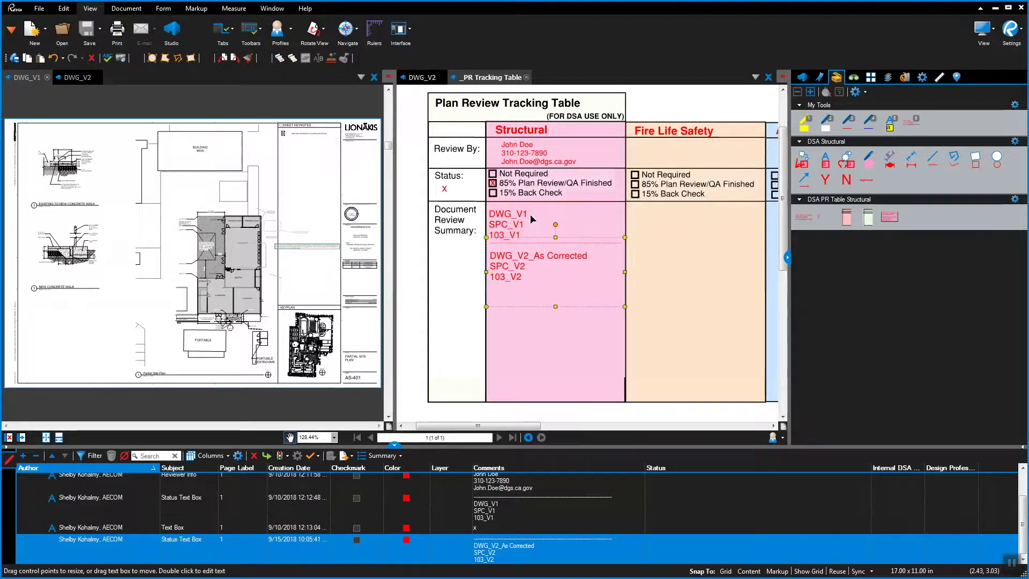
# Apply strikethrough to the DWG_V1 entry in the Structural Document Review Summary
pyautogui.doubleClick(533, 214)
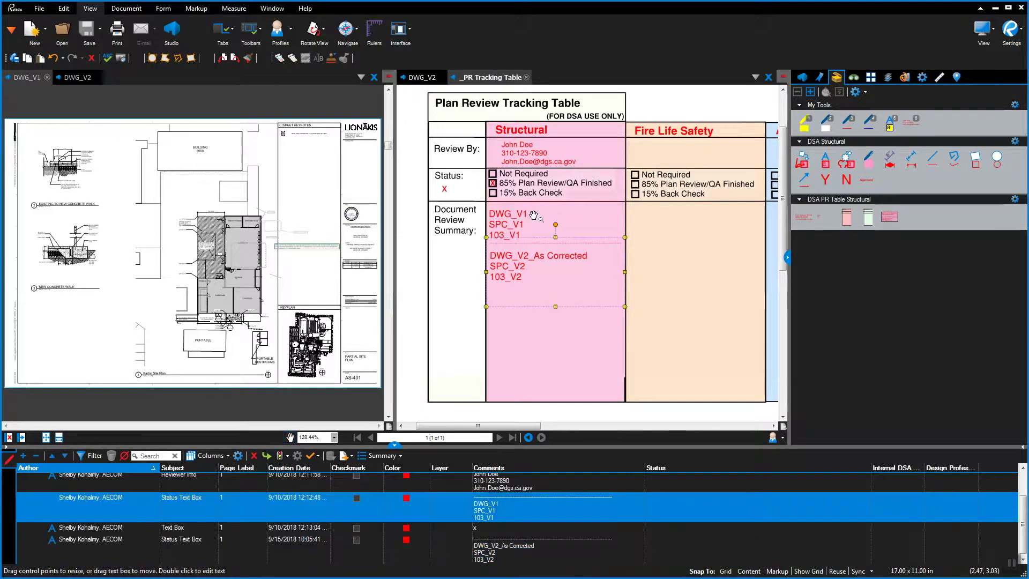
pyautogui.doubleClick(533, 214)
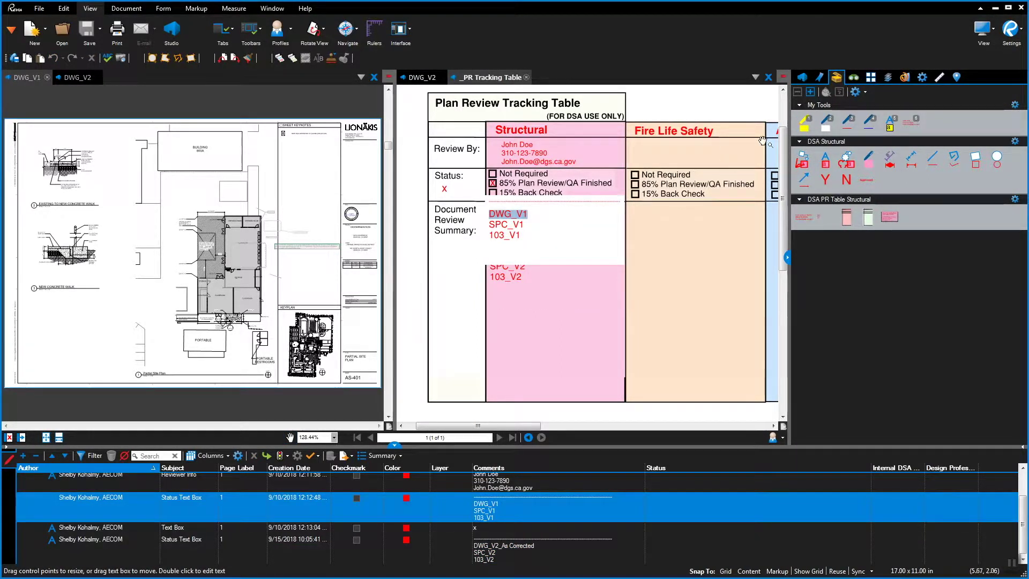
pyautogui.click(922, 78)
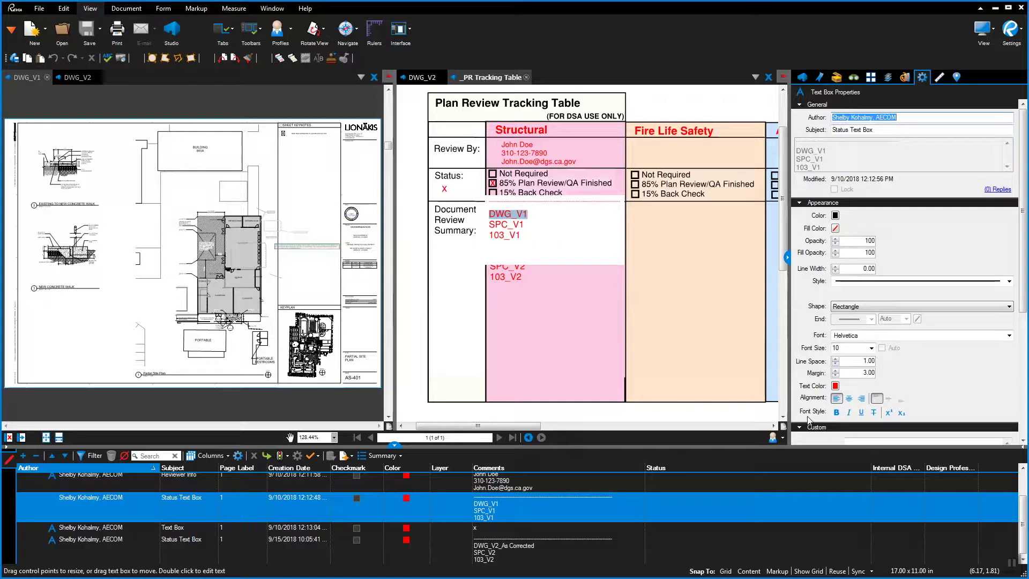
pyautogui.click(876, 412)
pyautogui.click(560, 216)
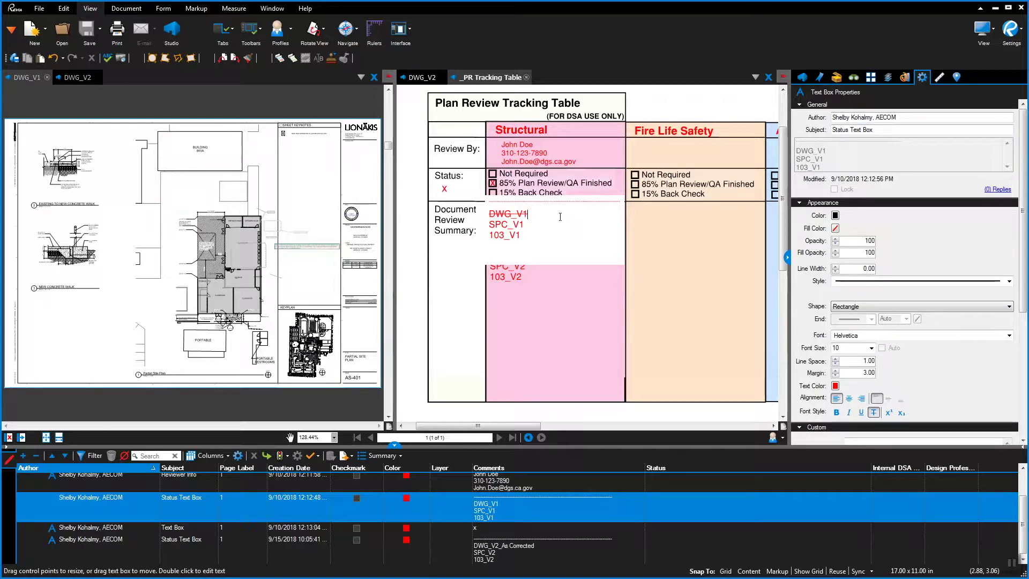
pyautogui.press('Escape')
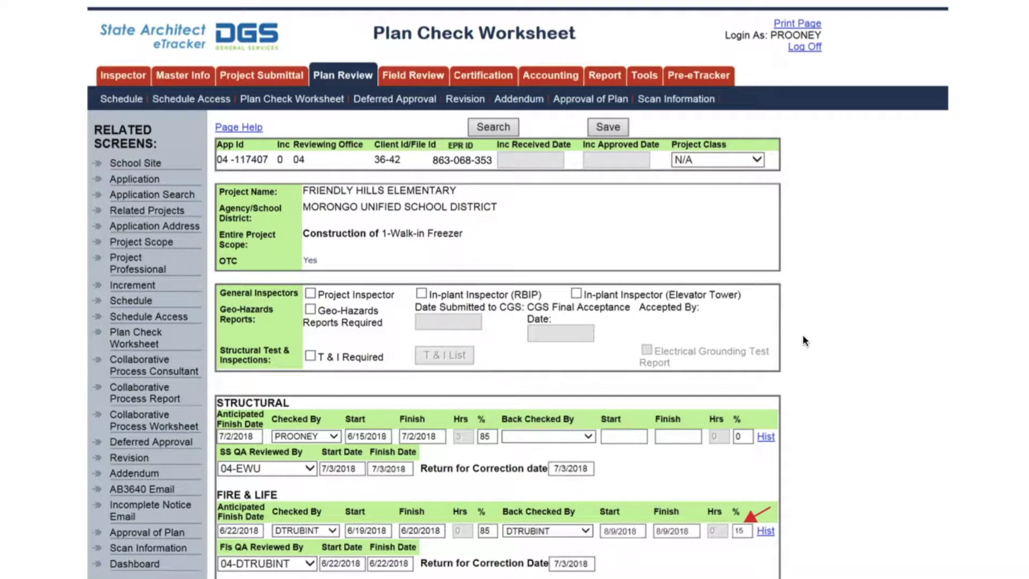
pyautogui.scroll(-4, 802, 335)
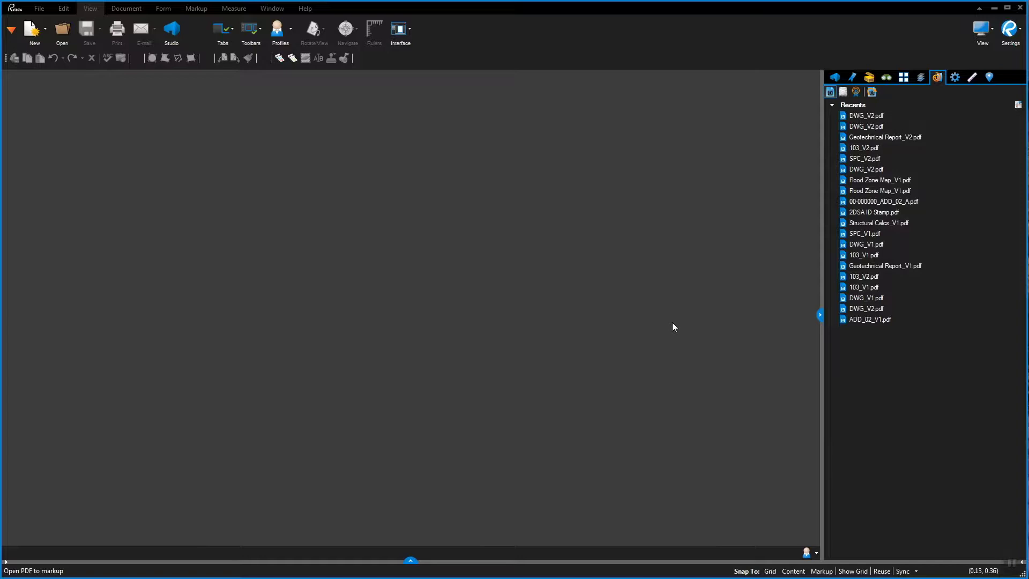
# Open _PR Tracking Table.pdf from the documents of the Plan Review Sample Project session
pyautogui.click(834, 76)
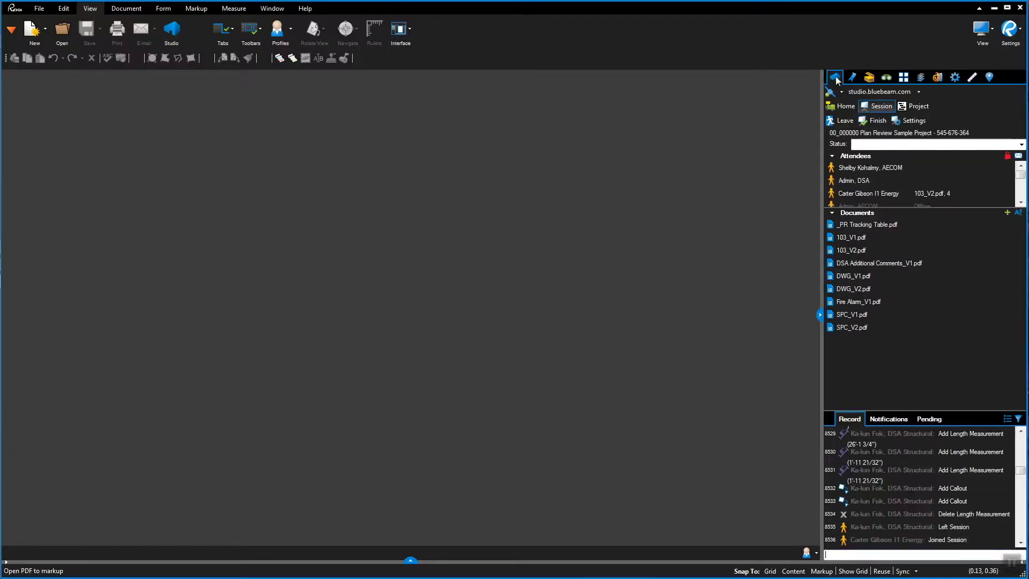
pyautogui.rightClick(855, 225)
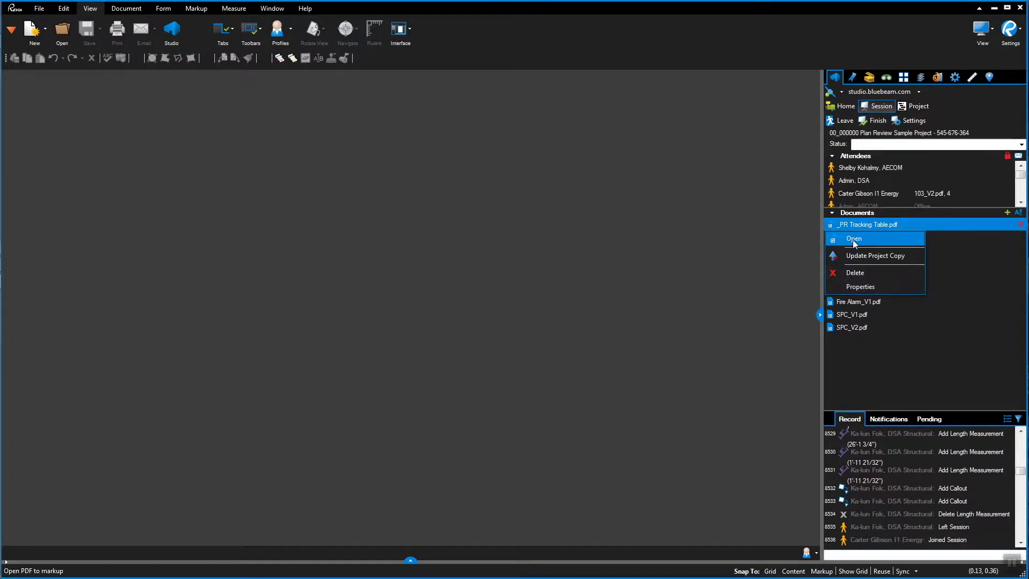
pyautogui.click(854, 240)
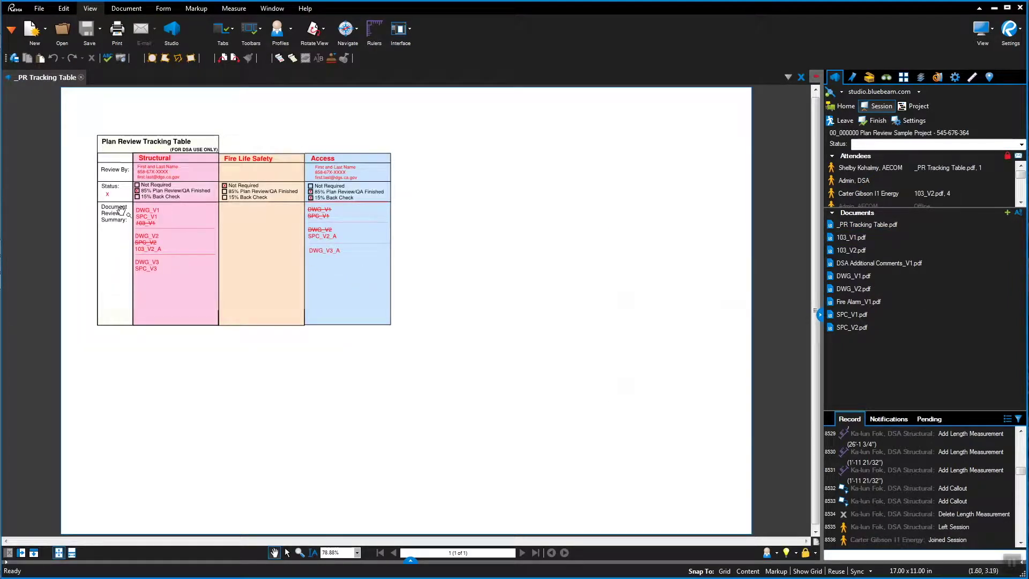
# Place a DSA Structural X mark in the Structural column's 15% Back Check box of the tracking table
pyautogui.scroll(3, 129, 198)
pyautogui.scroll(2, 129, 199)
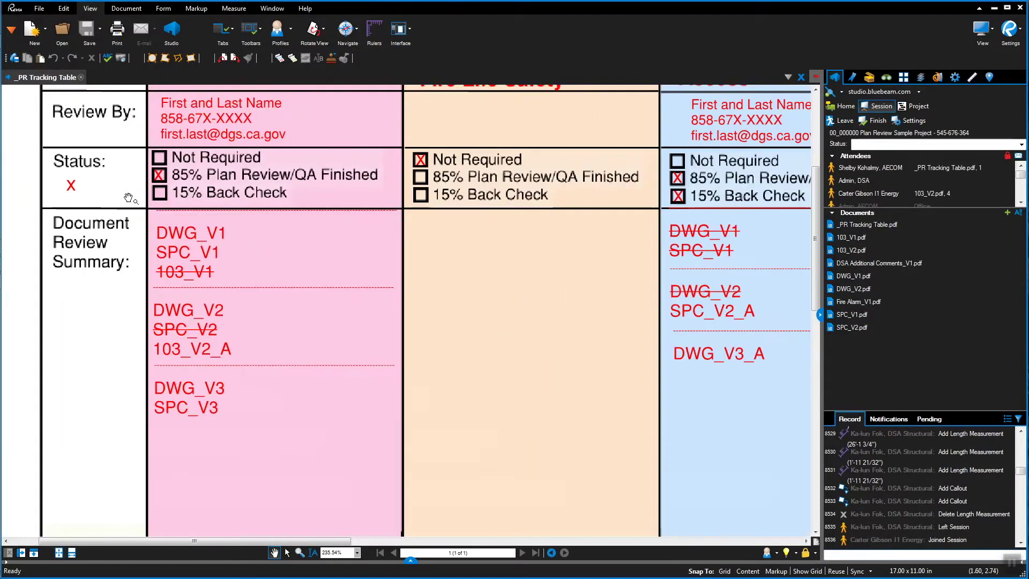
pyautogui.moveTo(129, 199); pyautogui.dragTo(134, 219)
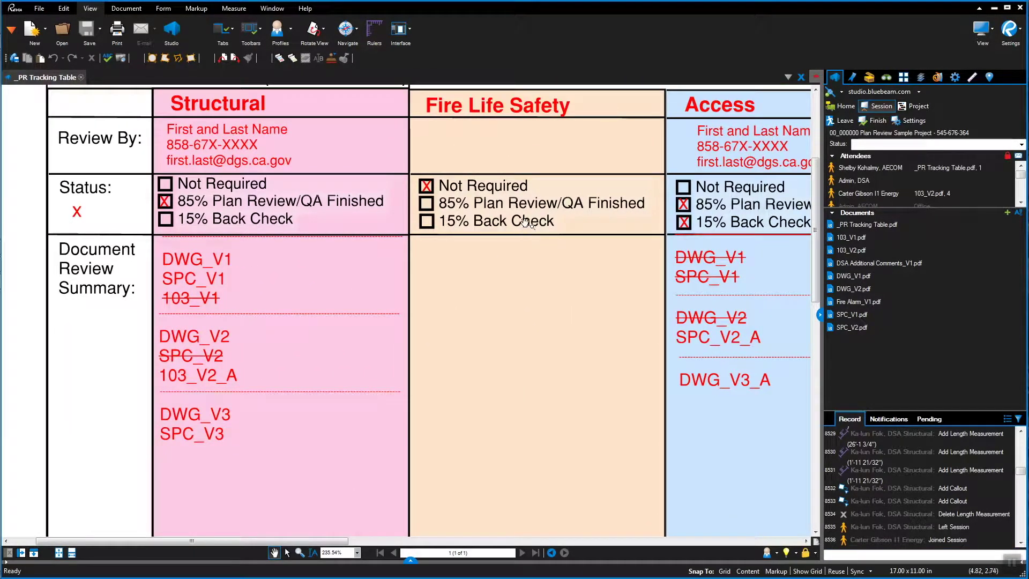
pyautogui.click(869, 77)
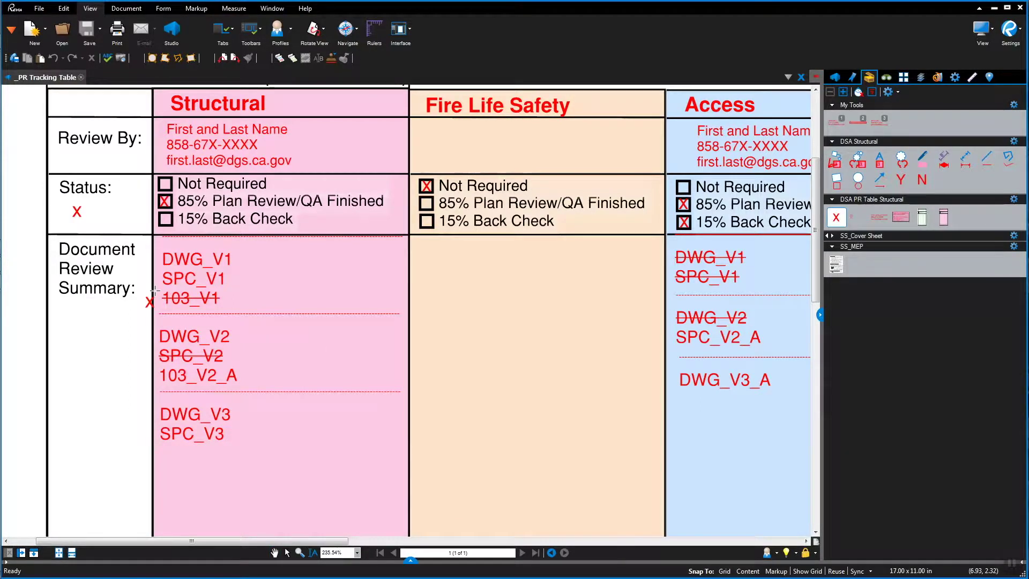
pyautogui.click(166, 220)
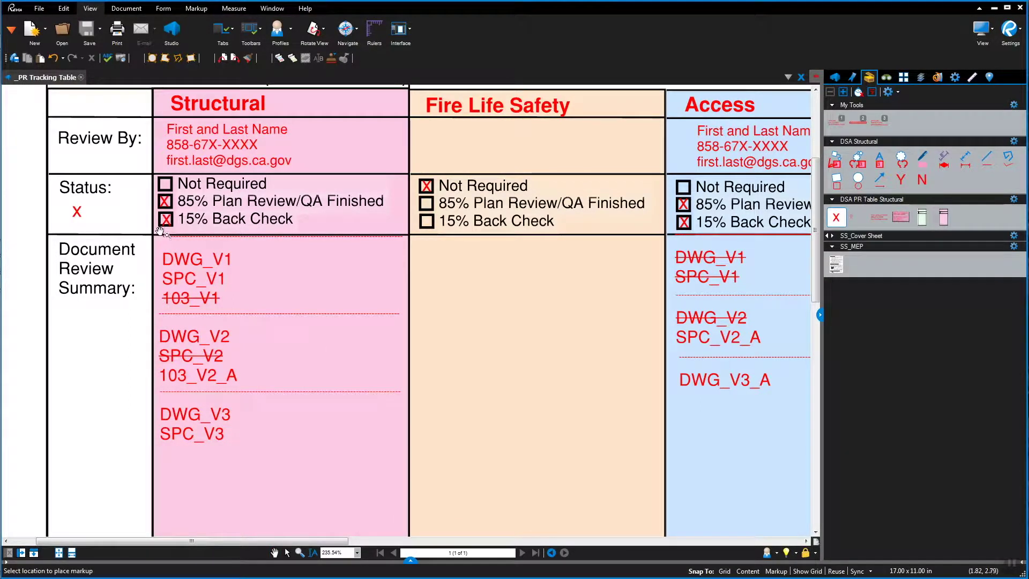
# Draw a DSA Structural line diagonally across the Access column's Document Review Summary cell, from its upper-left to its lower-right corner
pyautogui.press('Escape')
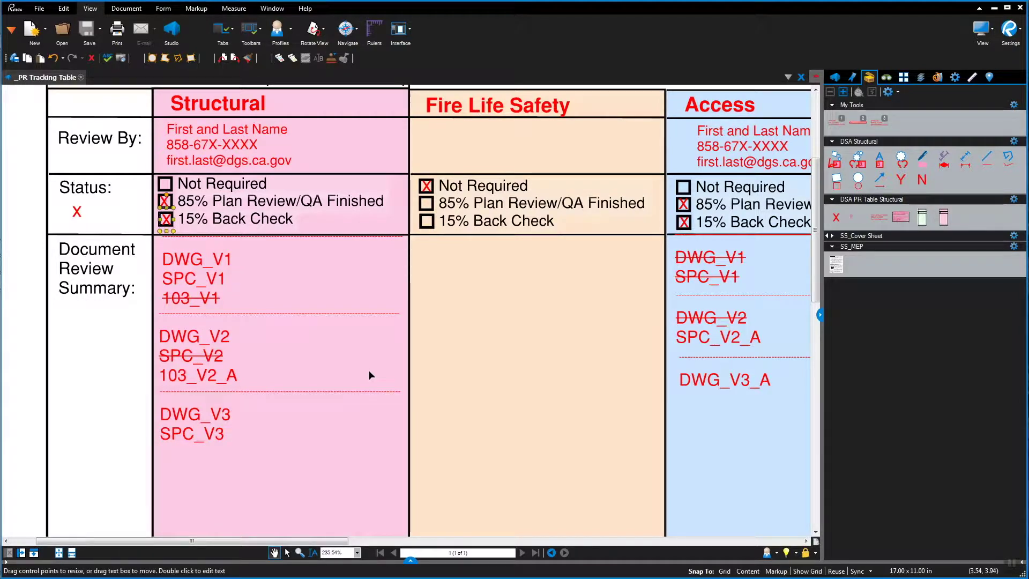
pyautogui.scroll(-3, 369, 373)
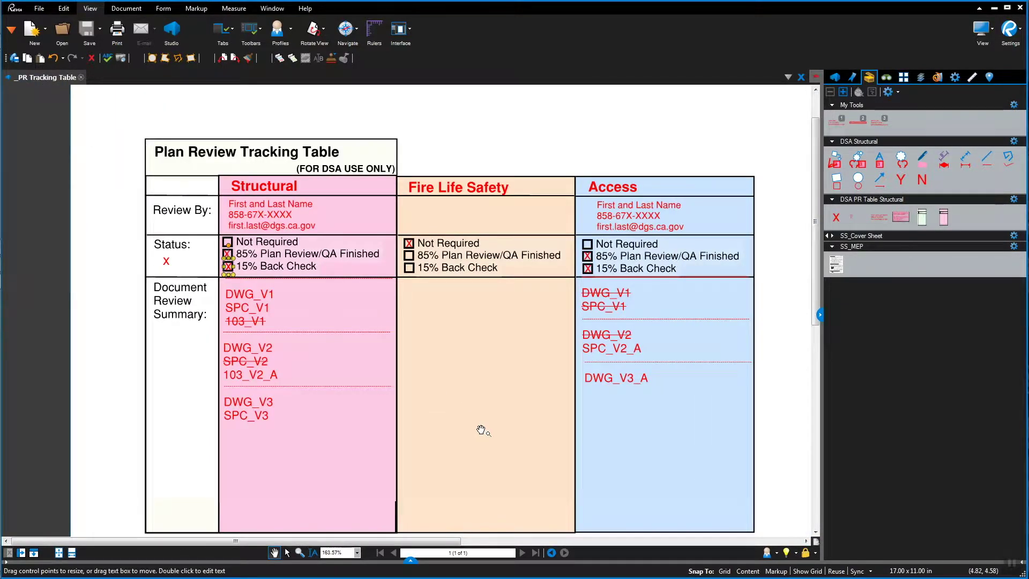
pyautogui.moveTo(510, 459); pyautogui.dragTo(494, 423)
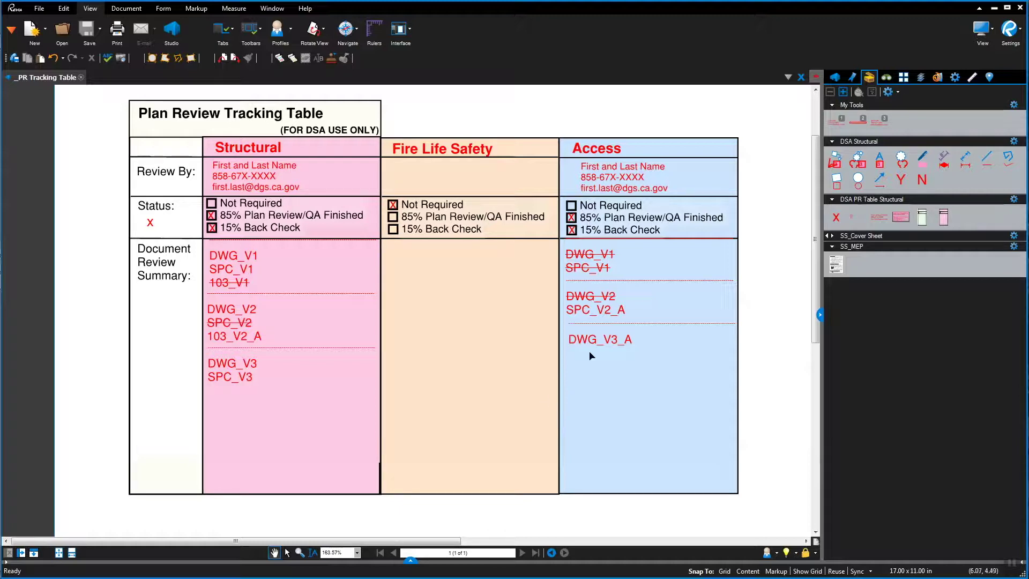
pyautogui.click(984, 159)
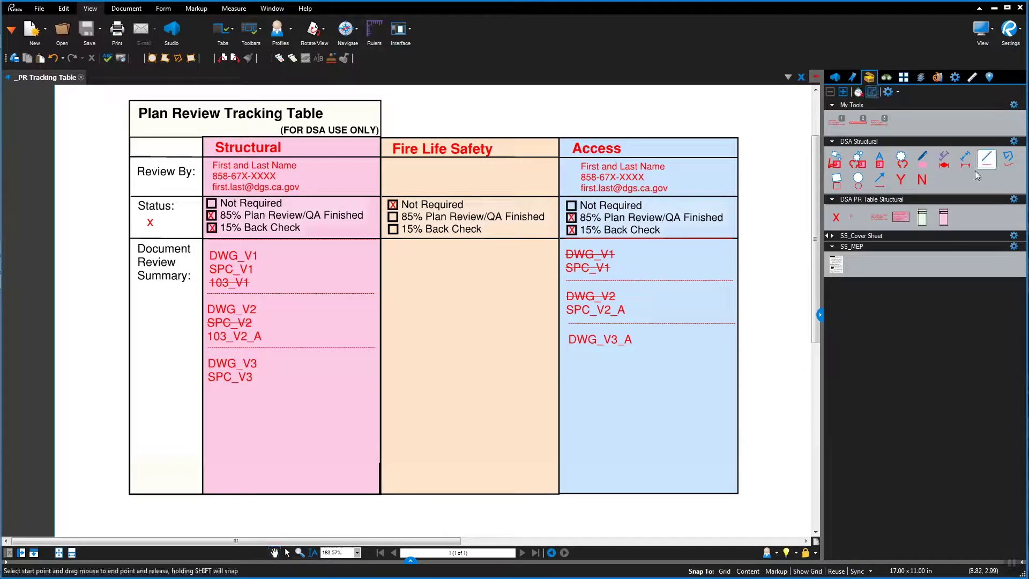
pyautogui.moveTo(559, 236); pyautogui.dragTo(737, 492)
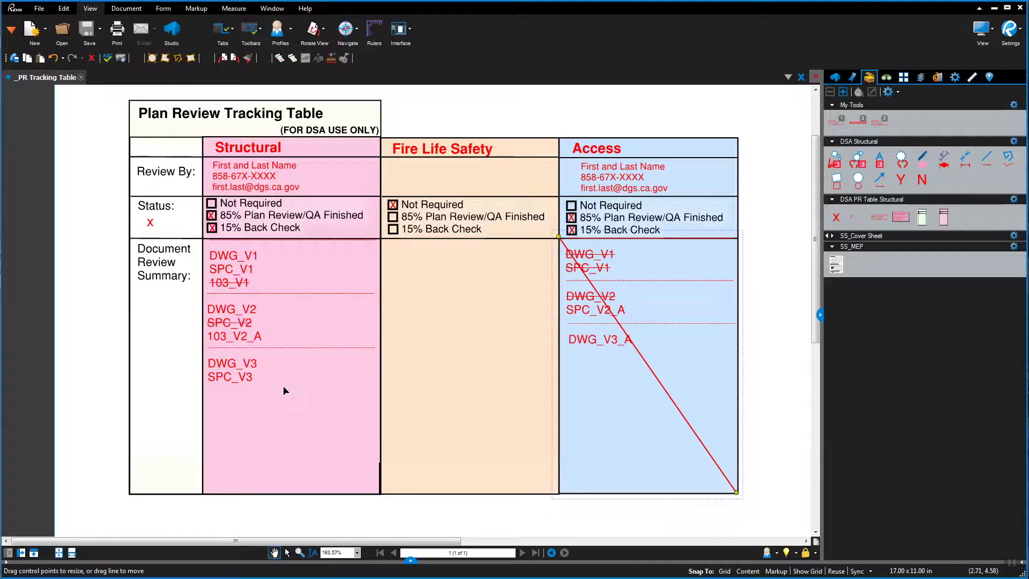
# Append _A to the DWG_V3 and SPC_V3 entries in the Structural Document Review Summary
pyautogui.click(260, 362)
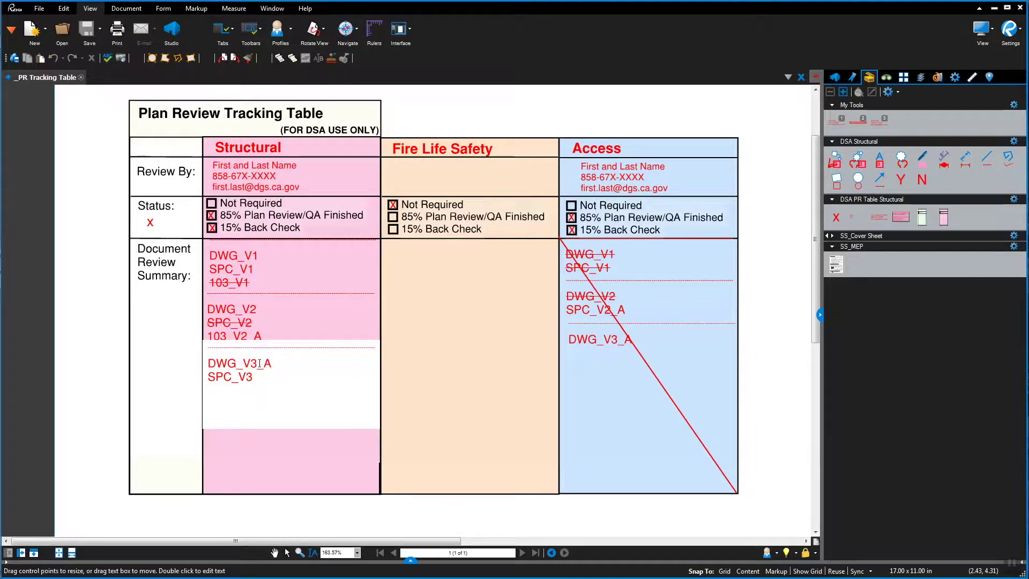
pyautogui.write('_A')
pyautogui.press('Escape')
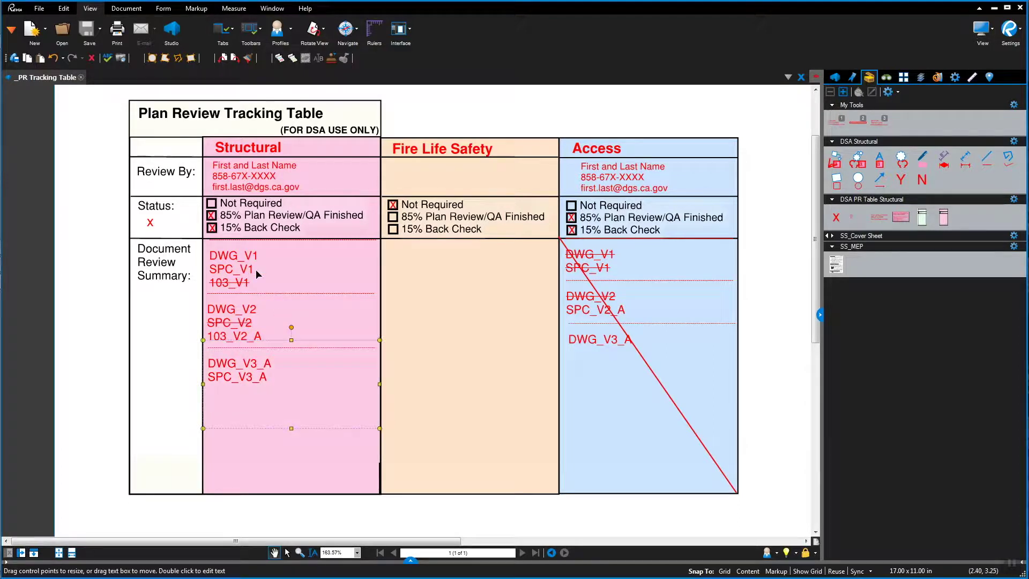
# Apply strikethrough to the DWG_V1 and SPC_V1 entries in the Structural Document Review Summary
pyautogui.doubleClick(258, 265)
pyautogui.doubleClick(248, 267)
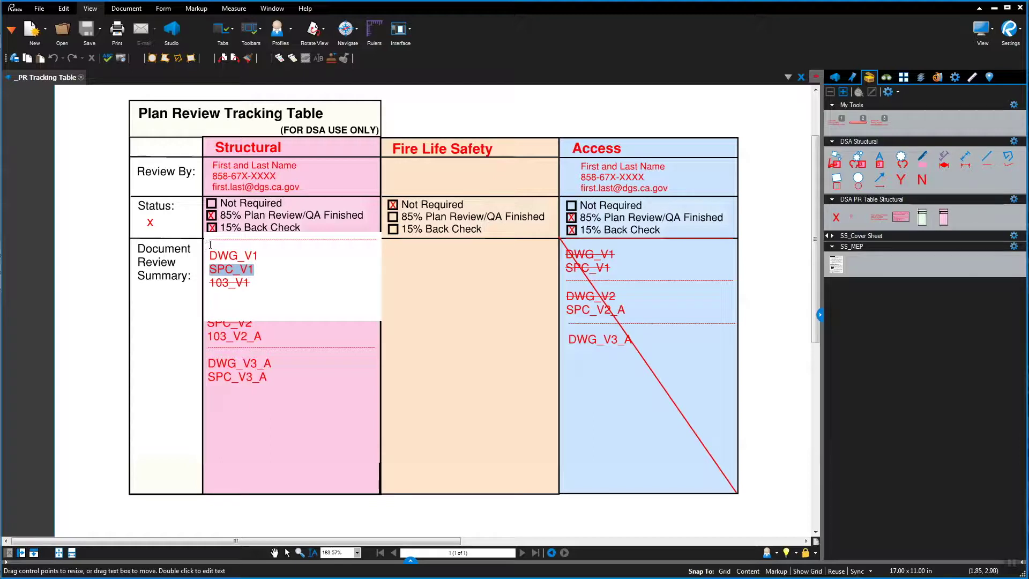
pyautogui.moveTo(210, 255); pyautogui.dragTo(258, 271)
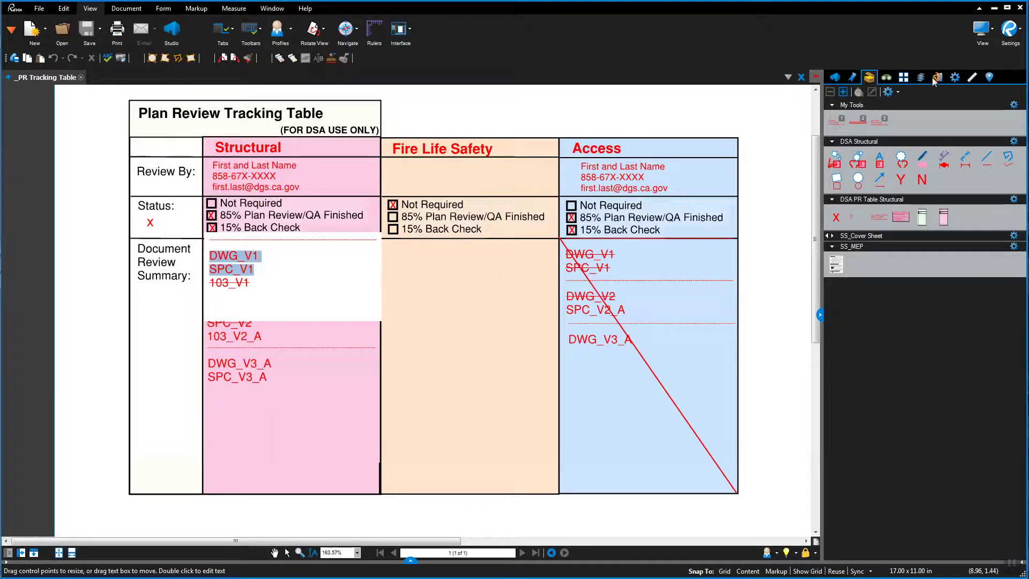
pyautogui.click(954, 78)
pyautogui.click(906, 413)
pyautogui.click(256, 332)
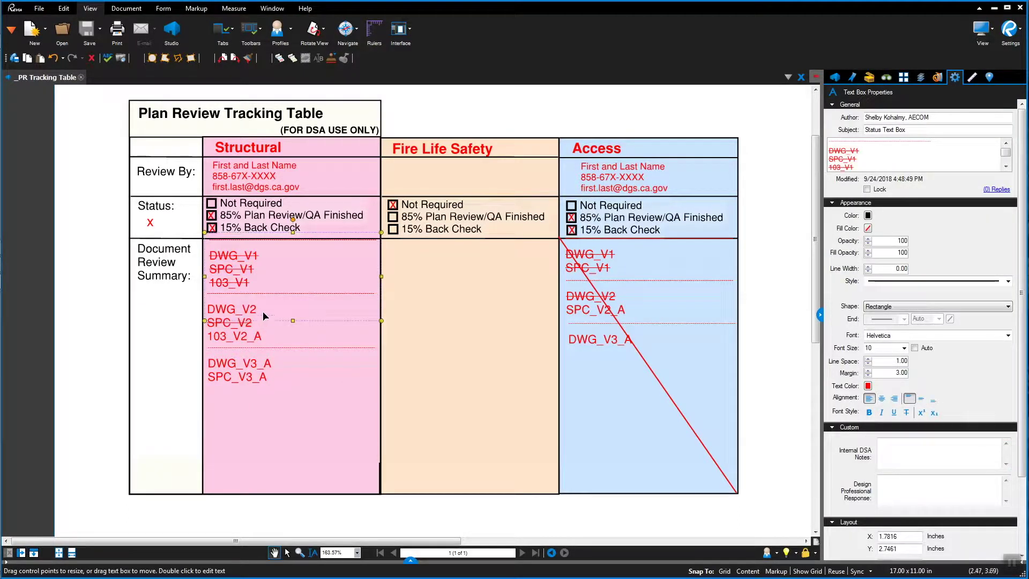
# Apply strikethrough to the DWG_V2 entry in the Structural Document Review Summary
pyautogui.doubleClick(263, 311)
pyautogui.doubleClick(218, 308)
pyautogui.click(906, 413)
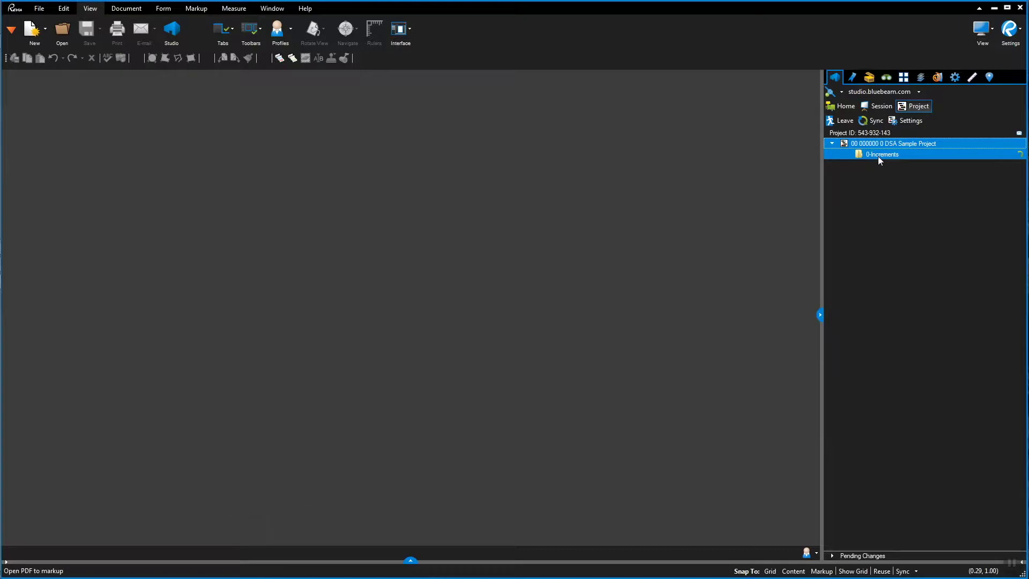
# Open 153.pdf from the 1. Plan Review Documents folder under B. DSA Review in the DSA Sample Project
pyautogui.click(884, 175)
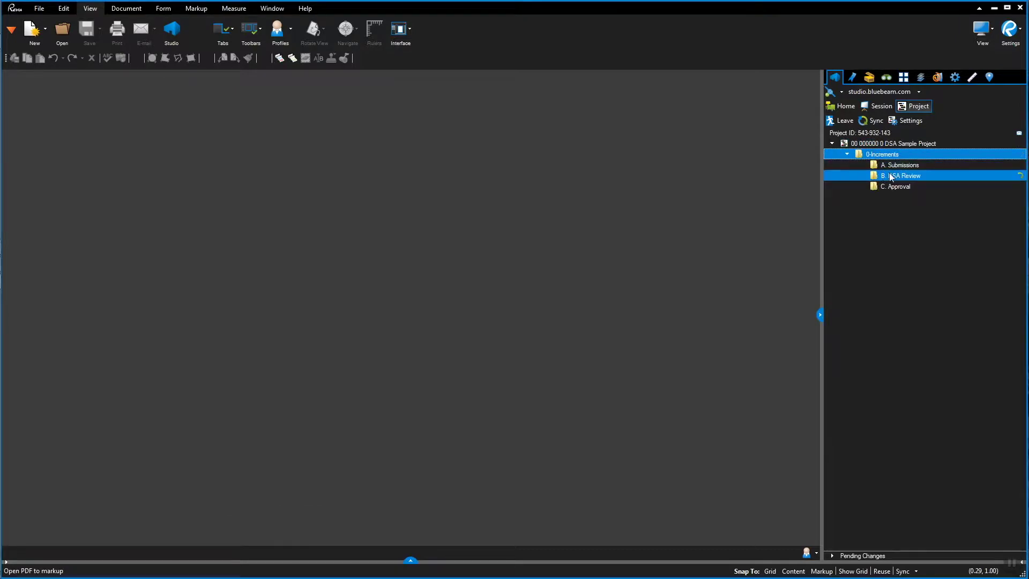
pyautogui.click(915, 189)
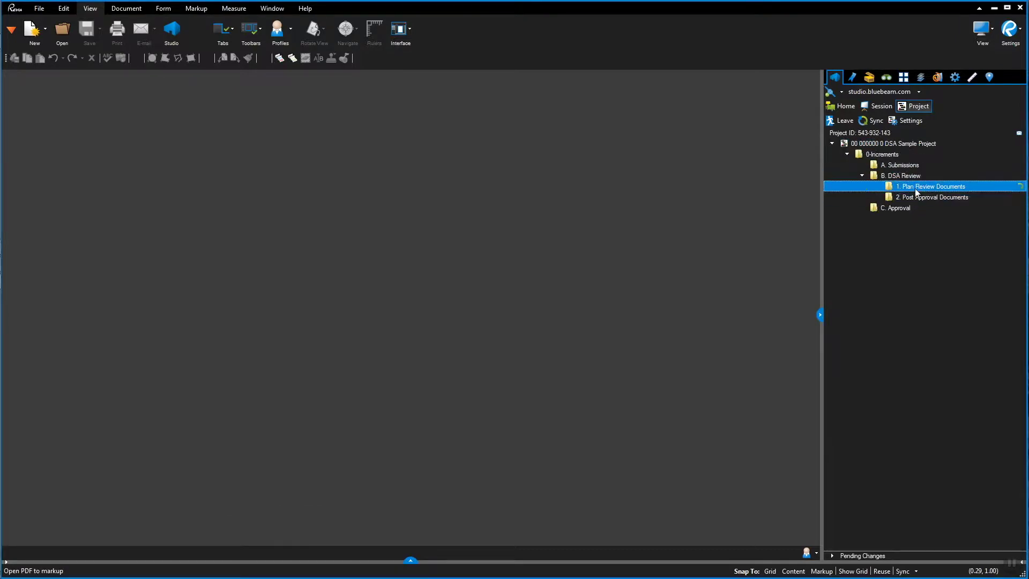
pyautogui.click(929, 264)
pyautogui.click(923, 231)
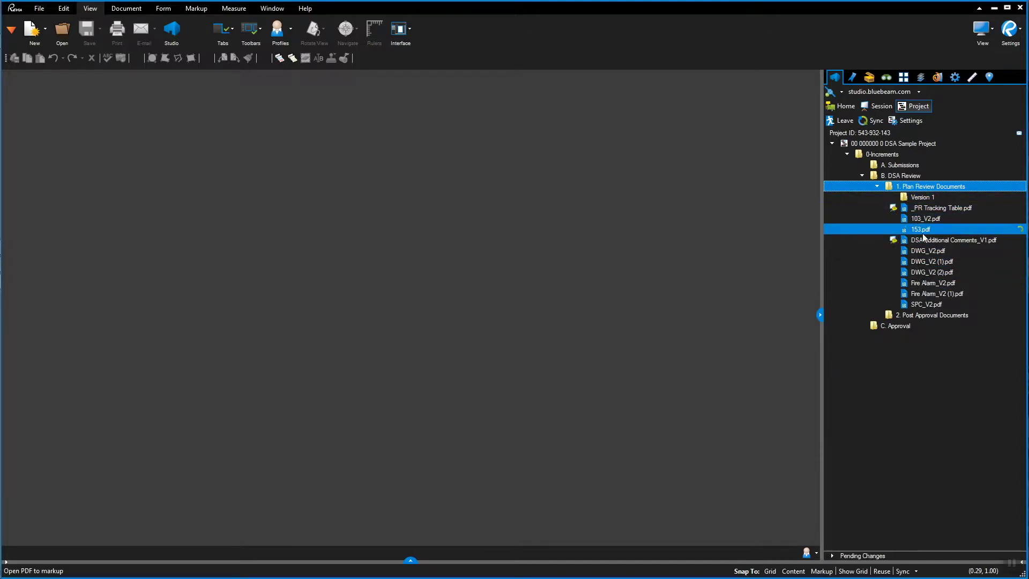
pyautogui.rightClick(923, 237)
pyautogui.click(924, 242)
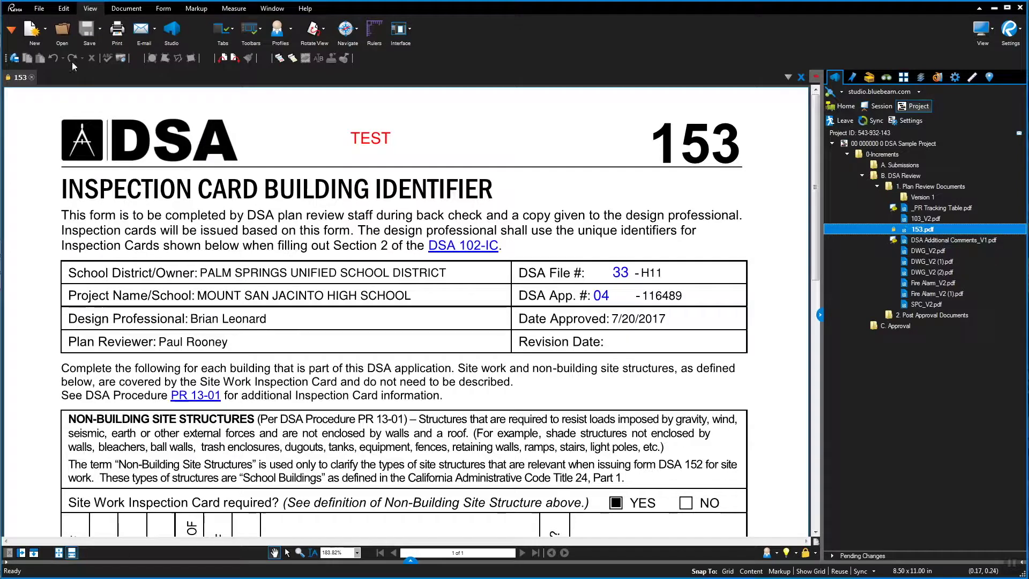
# Check out 153.pdf from the Studio project for form editing
pyautogui.rightClick(23, 79)
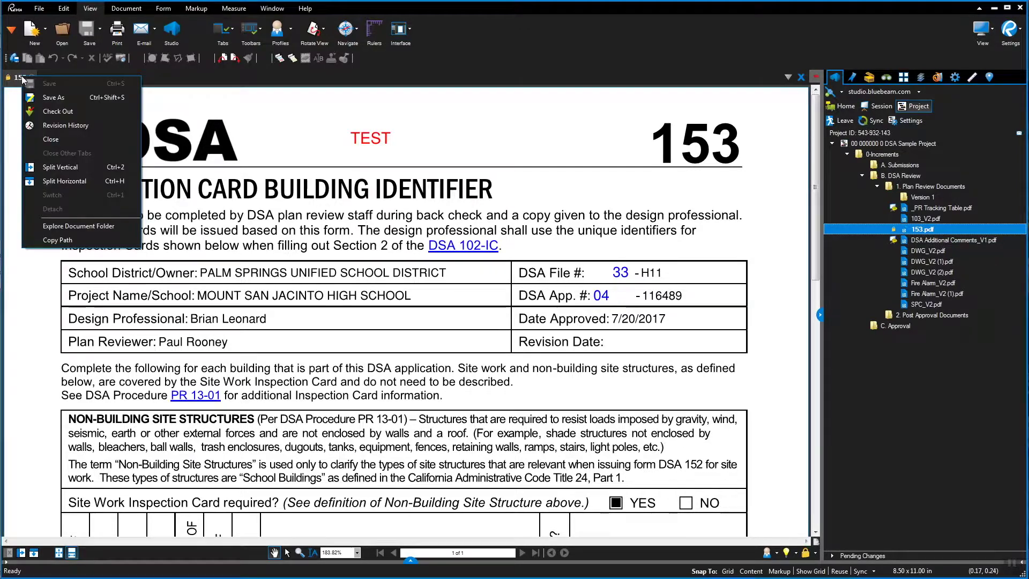
pyautogui.click(48, 112)
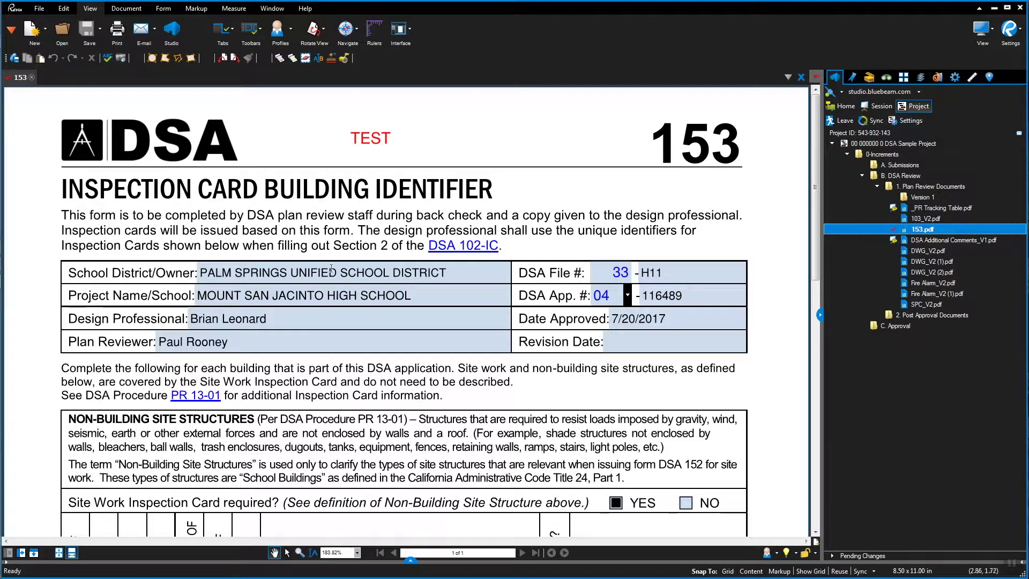
pyautogui.scroll(-1, 266, 247)
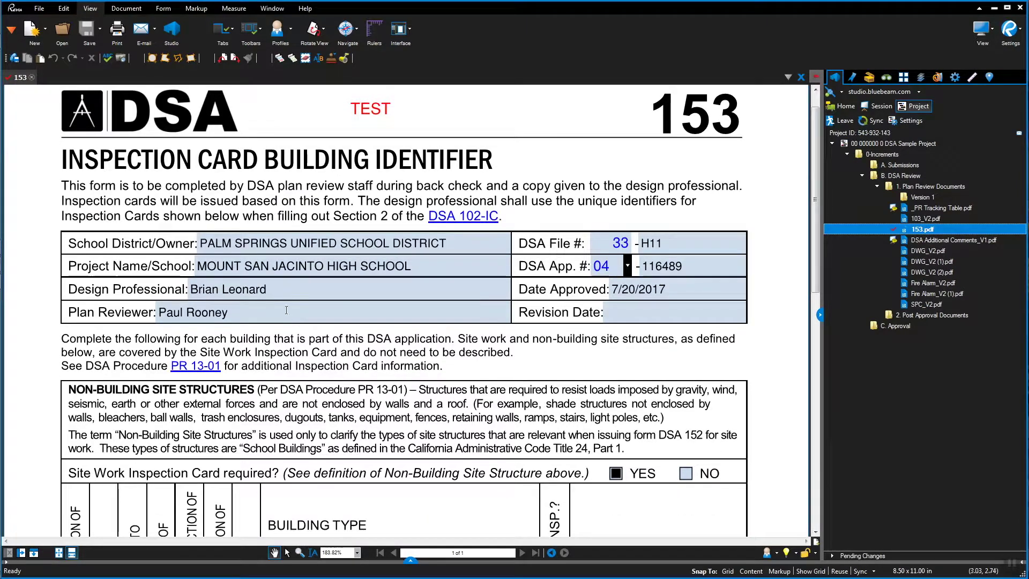
# Check 153.pdf back in to the Studio project without a comment
pyautogui.rightClick(21, 79)
pyautogui.click(63, 144)
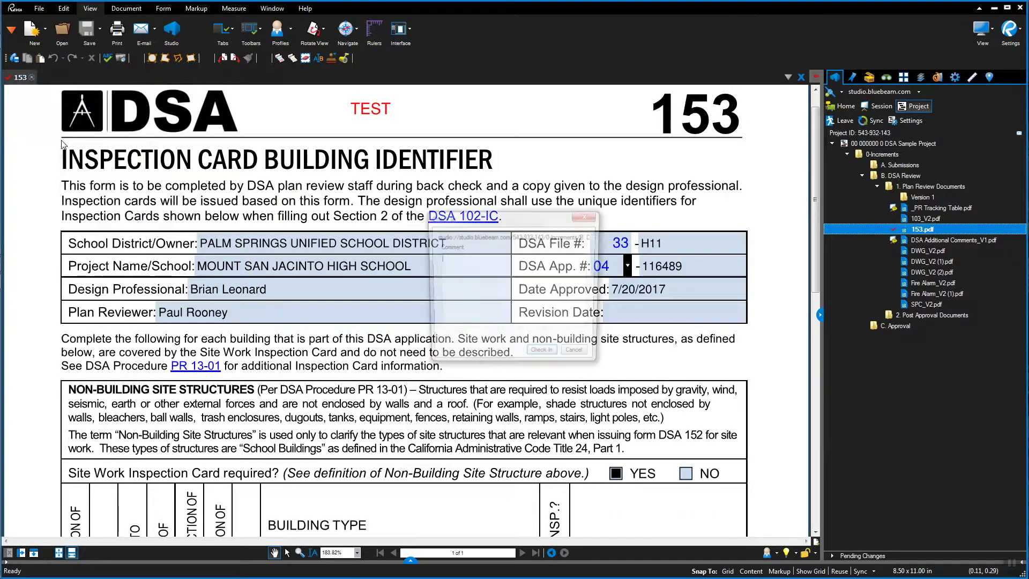
pyautogui.click(544, 356)
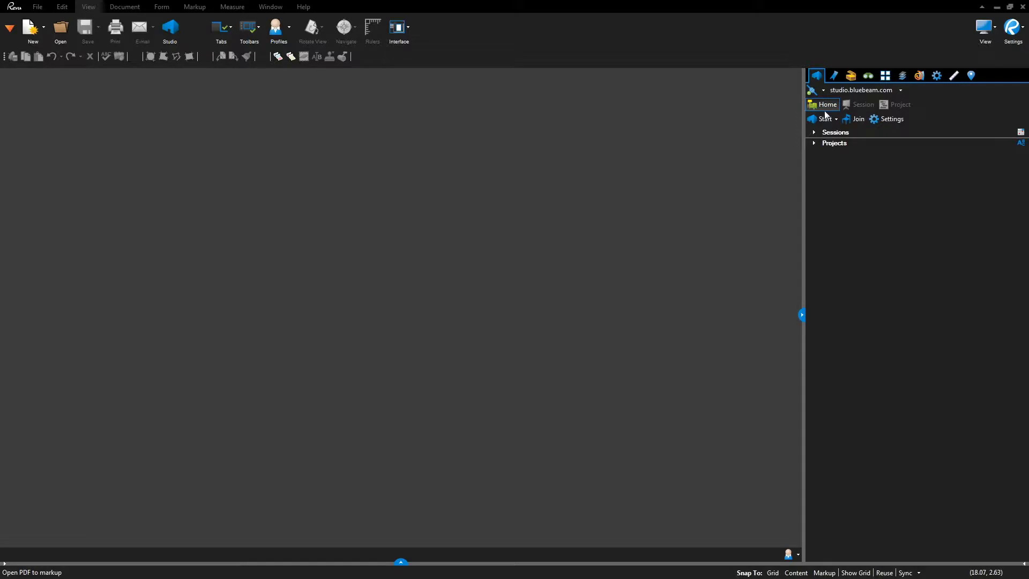
# Join the DSA Sample Project in Studio by pasting its Studio ID
pyautogui.click(849, 120)
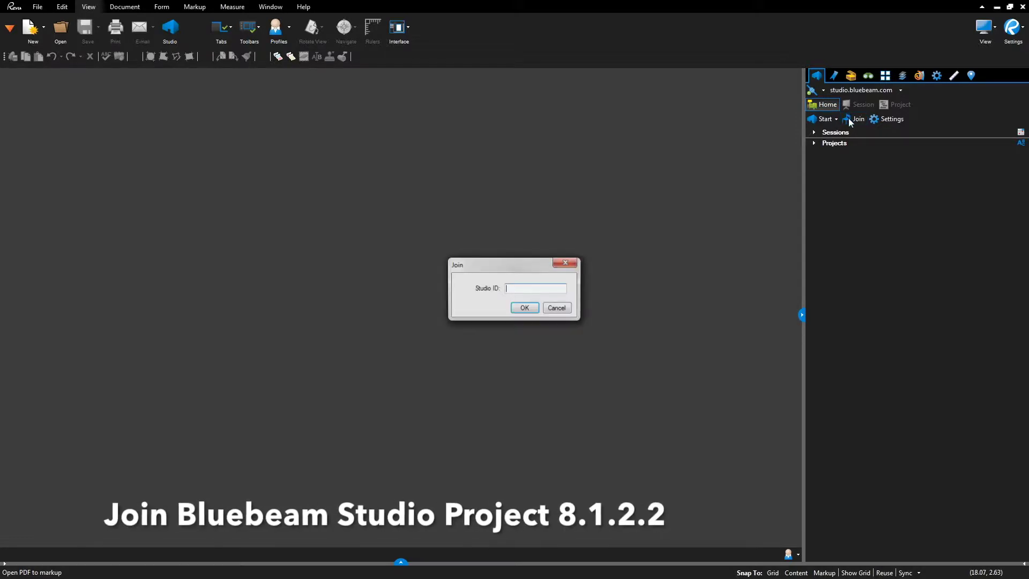
pyautogui.rightClick(509, 290)
pyautogui.click(531, 337)
pyautogui.click(525, 309)
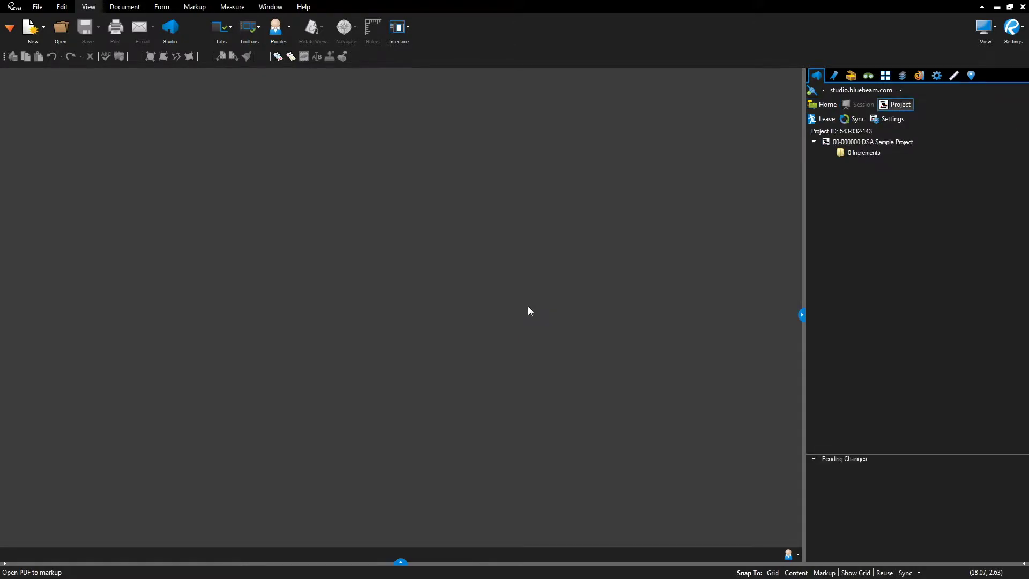
# Join the 00-000000 Plan Review Sample Project session from the DSA Sample Project's available sessions
pyautogui.click(846, 142)
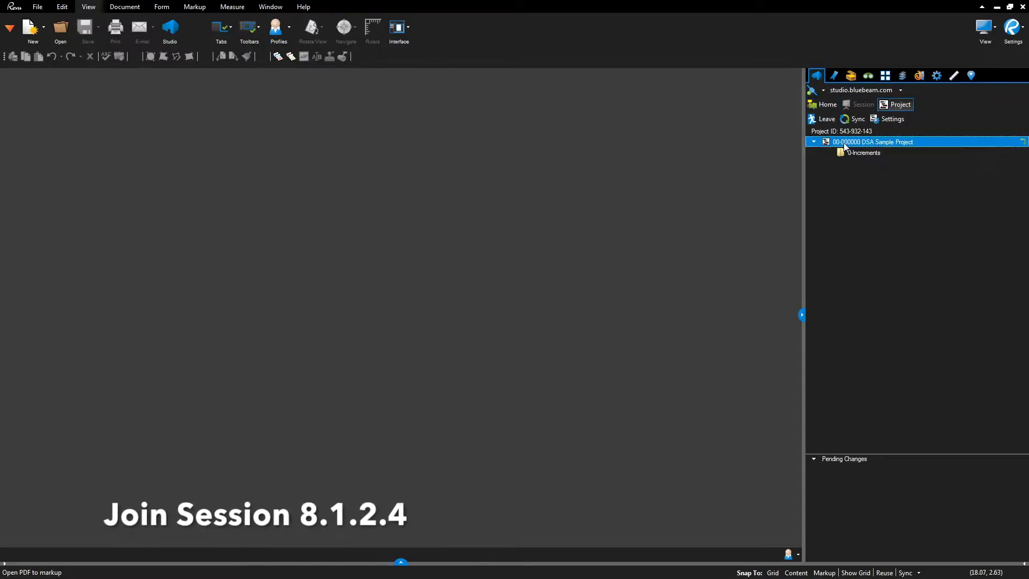
pyautogui.rightClick(845, 143)
pyautogui.click(852, 212)
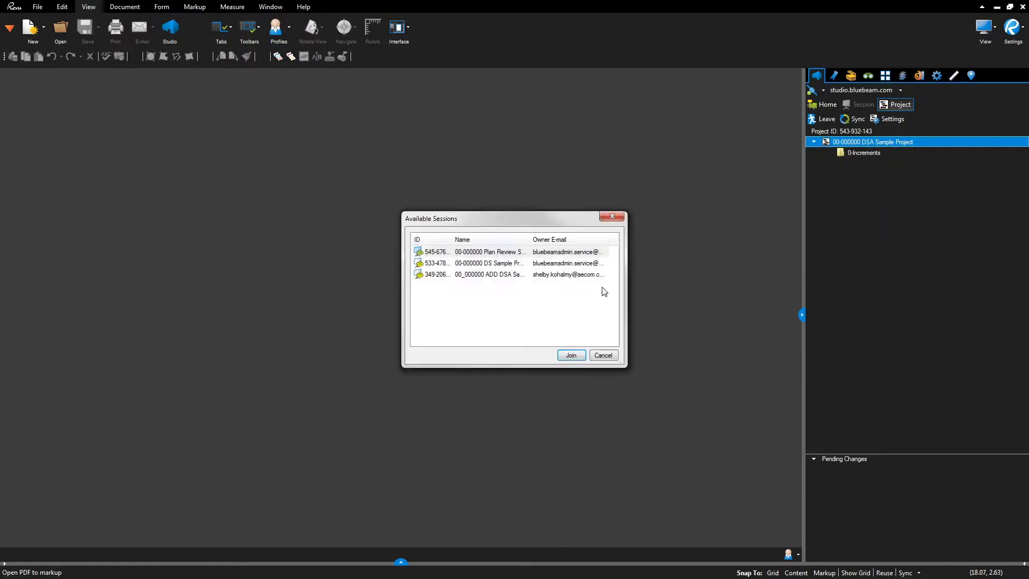
pyautogui.click(512, 257)
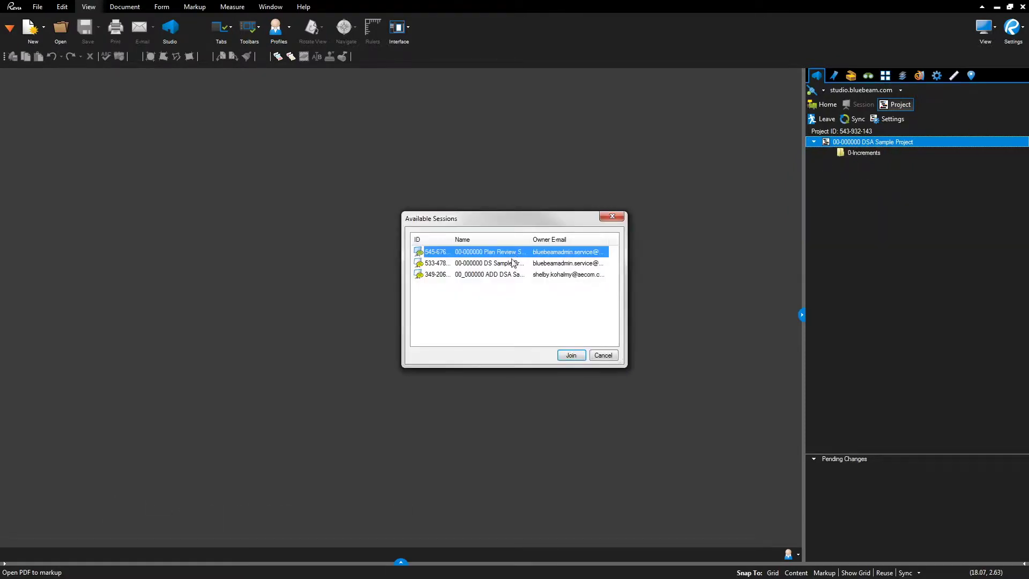
pyautogui.click(571, 355)
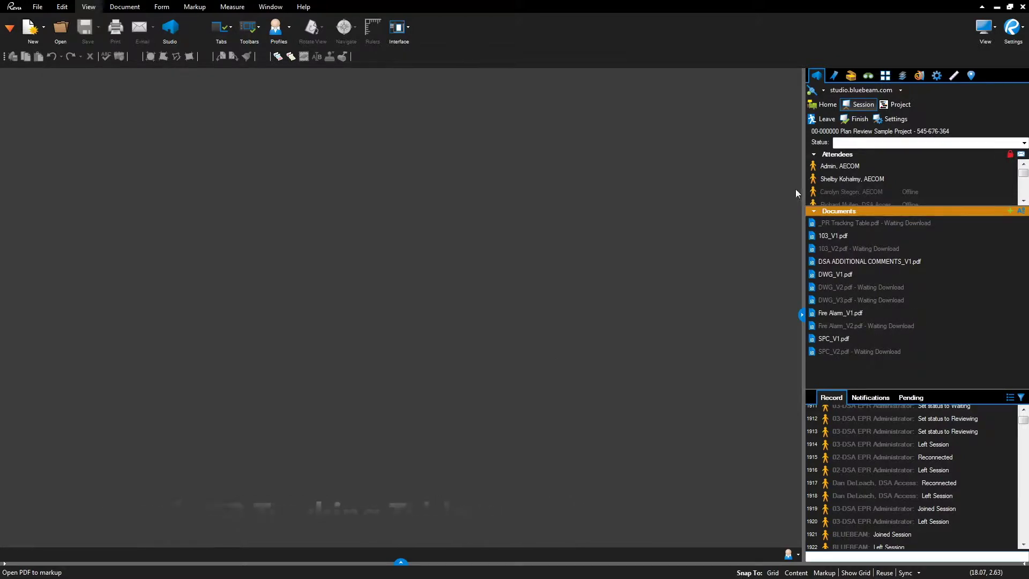
# Open _PR Tracking Table.pdf from the session documents and examine the document versions marked as approved
pyautogui.rightClick(870, 226)
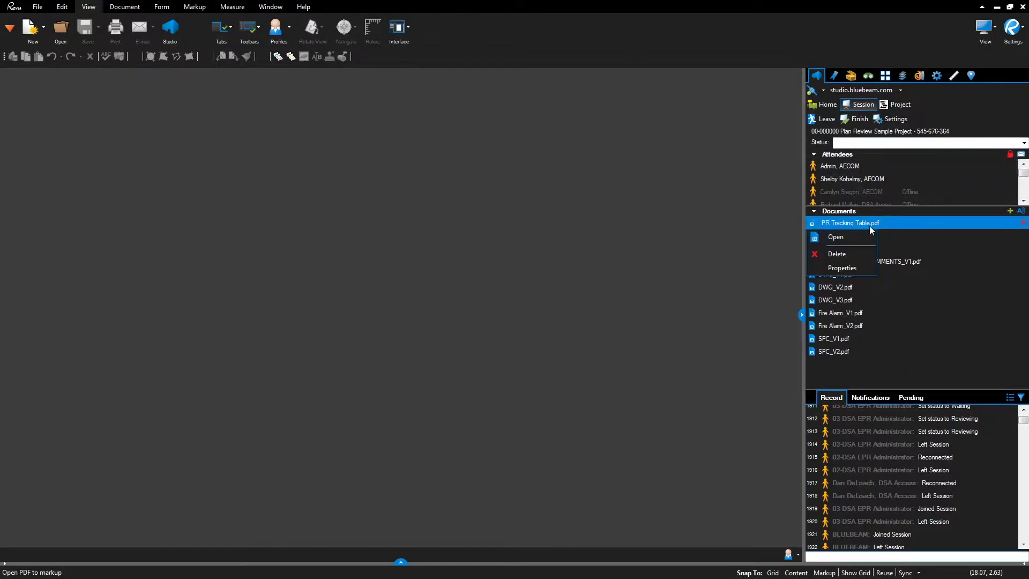
pyautogui.click(860, 242)
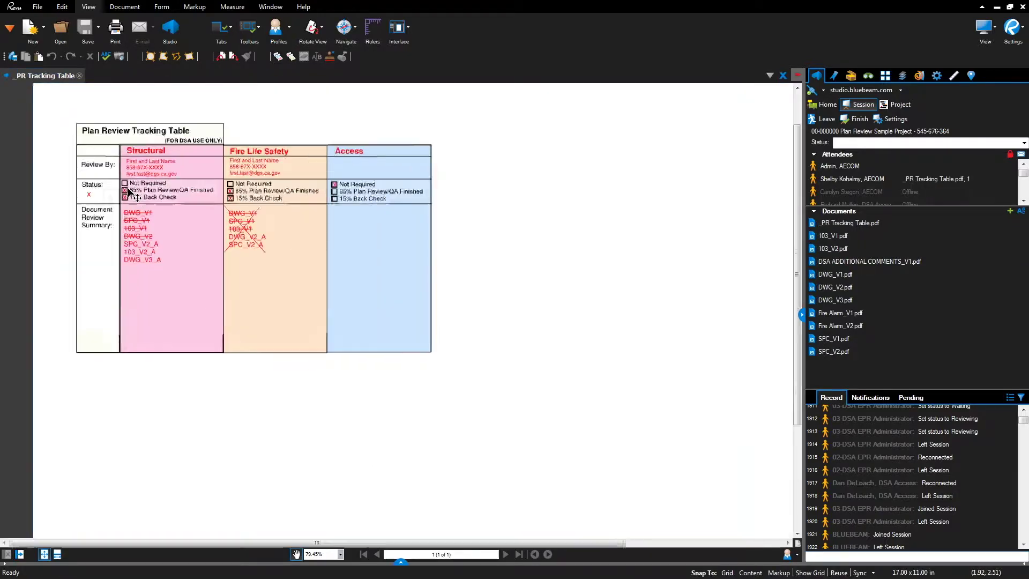
pyautogui.scroll(4, 129, 191)
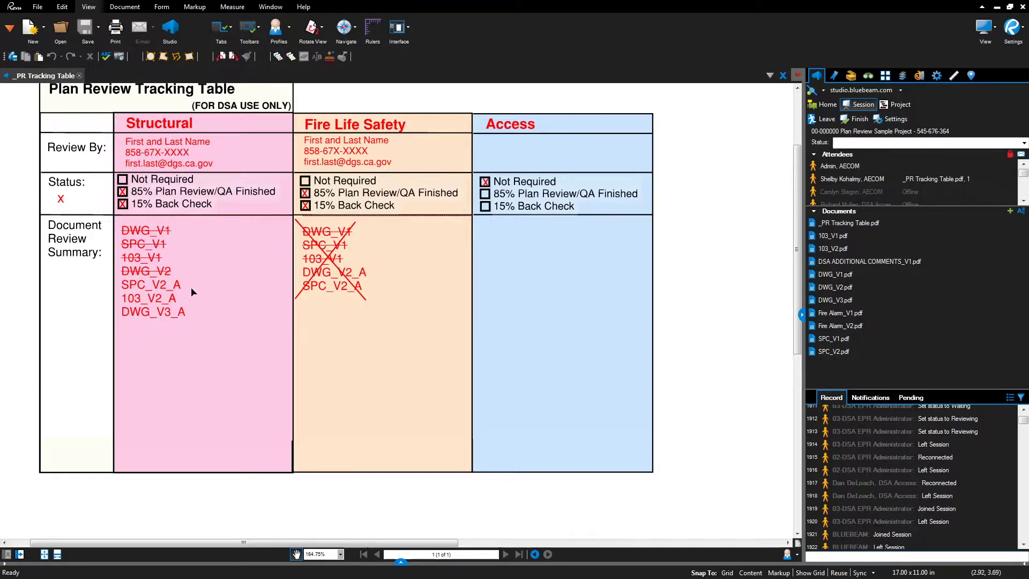
# Open the approved documents SPC_V2.pdf, 103_V2.pdf and DWG_V3.pdf from the session, consulting the tracking table between them
pyautogui.click(819, 353)
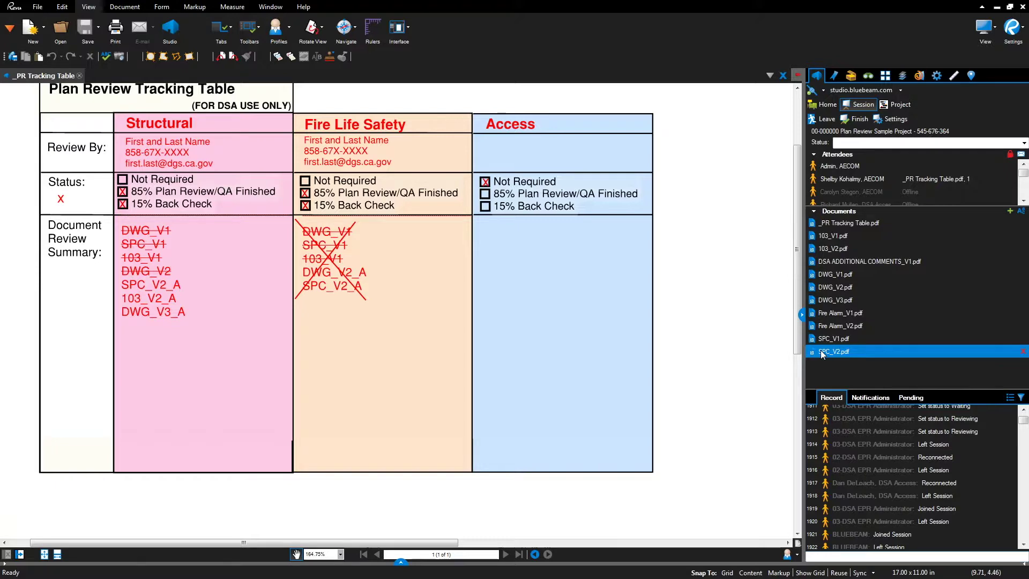
pyautogui.doubleClick(821, 354)
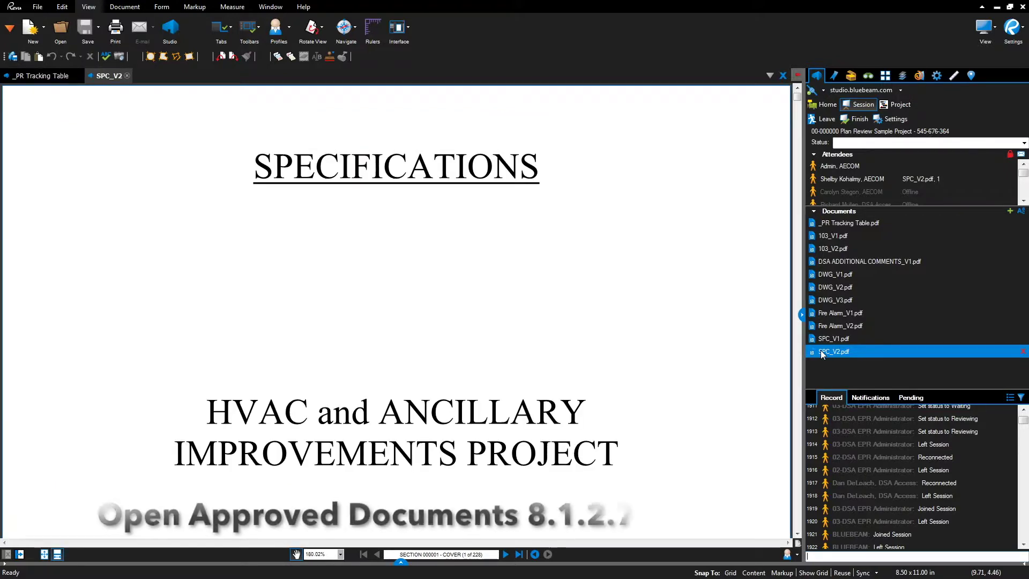
pyautogui.click(44, 77)
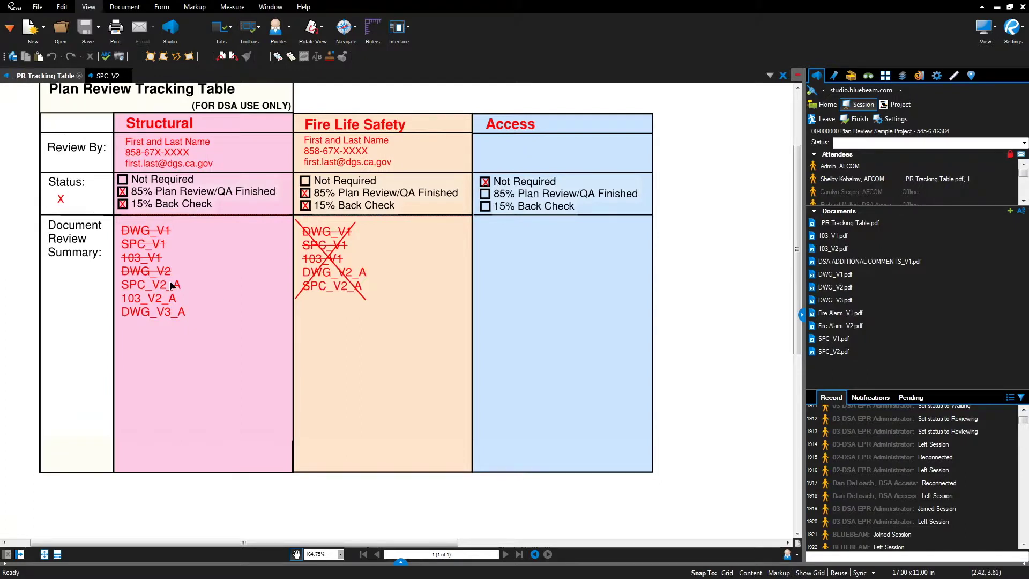
pyautogui.doubleClick(826, 250)
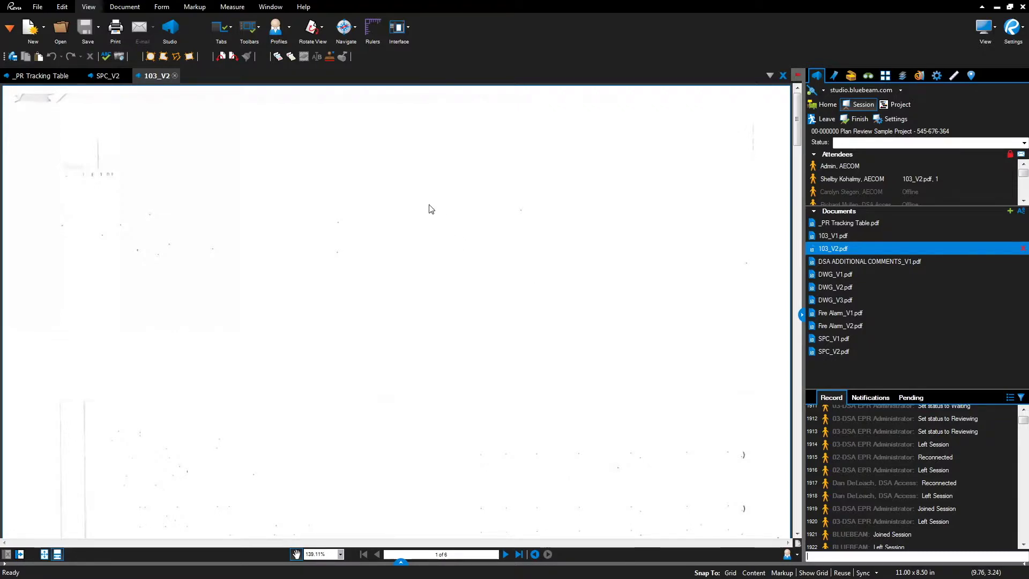
pyautogui.click(46, 78)
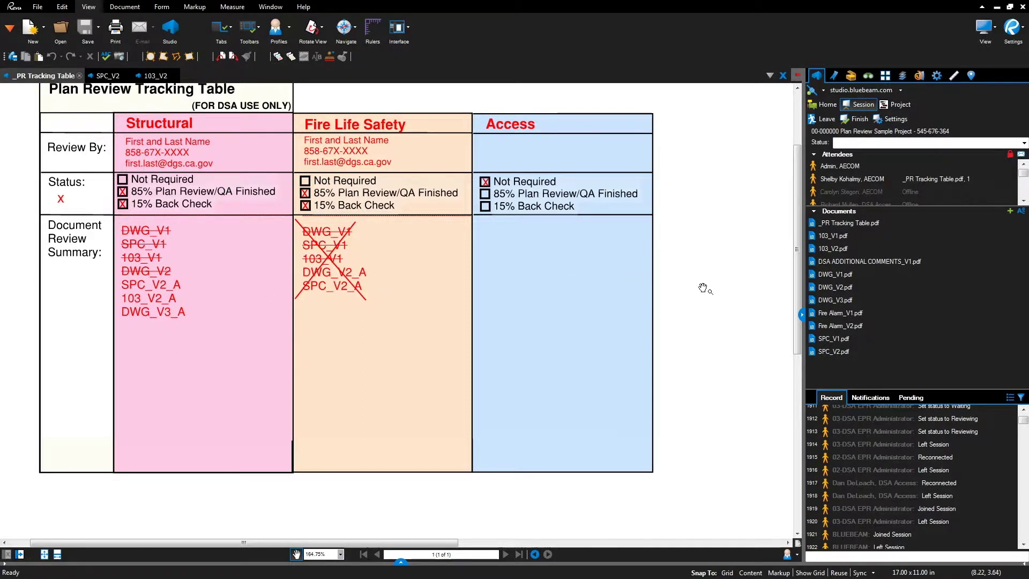
pyautogui.click(820, 304)
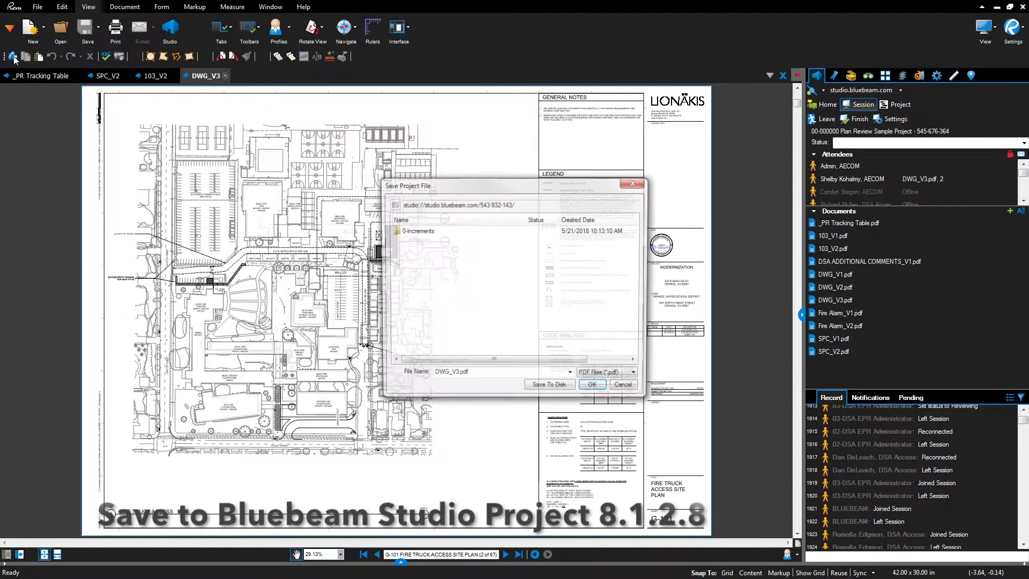
# Save DWG_V3.pdf to the project folder 0-Increments/C. Approval/1. Plan Review Documents under the file name 00-000000_DWG_A.pdf
pyautogui.doubleClick(408, 230)
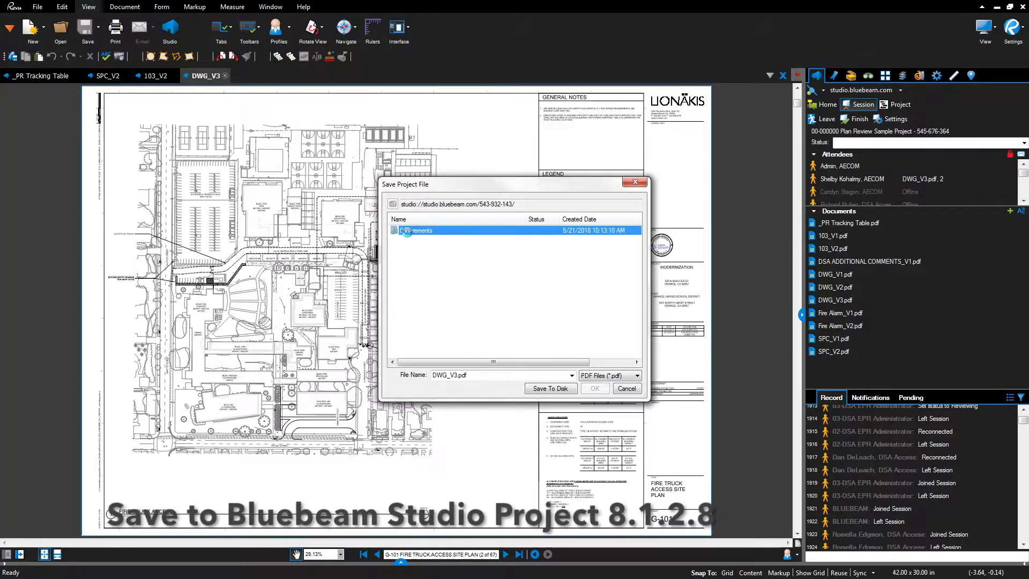
pyautogui.click(416, 249)
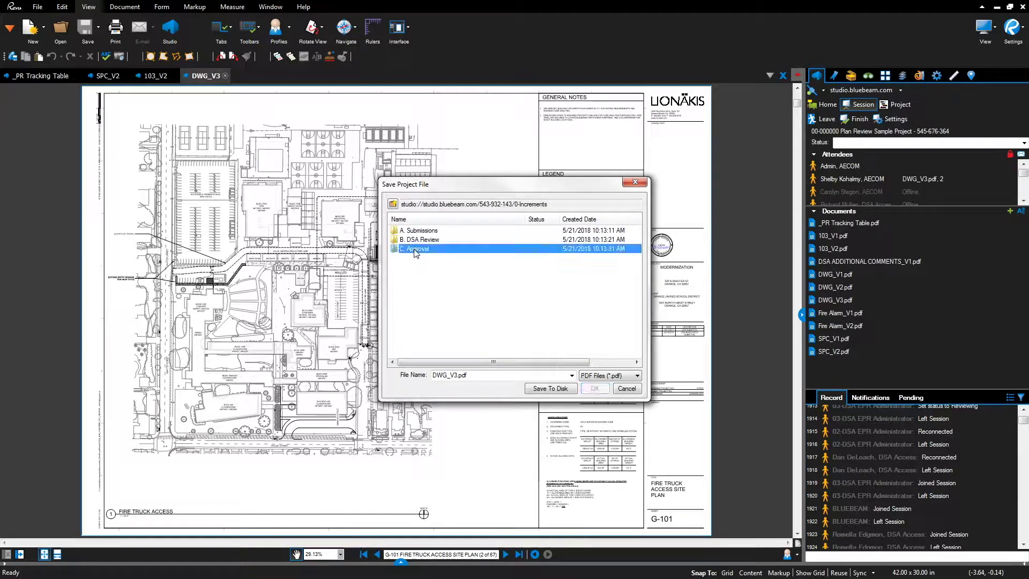
pyautogui.doubleClick(414, 249)
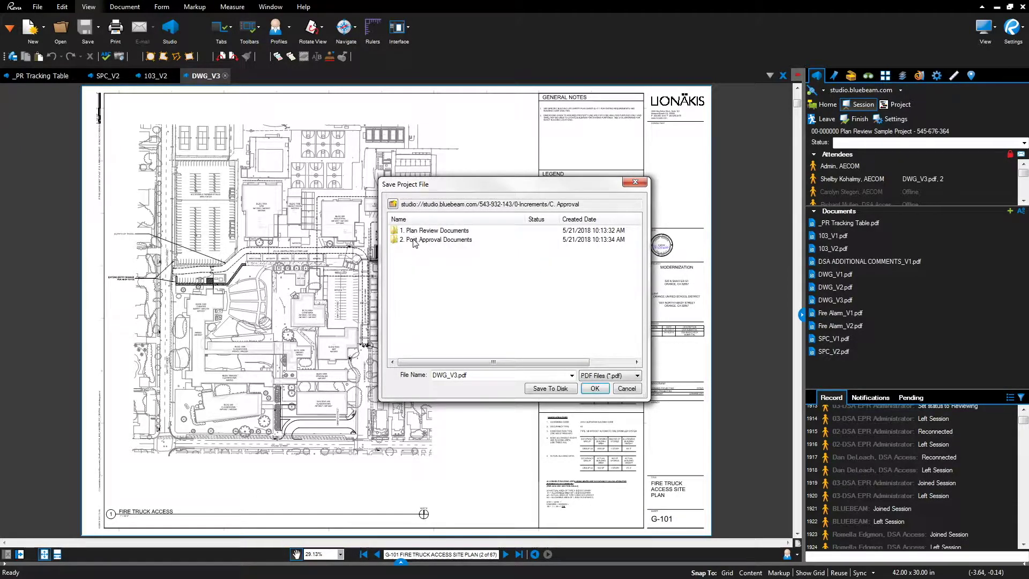
pyautogui.click(444, 231)
pyautogui.doubleClick(442, 230)
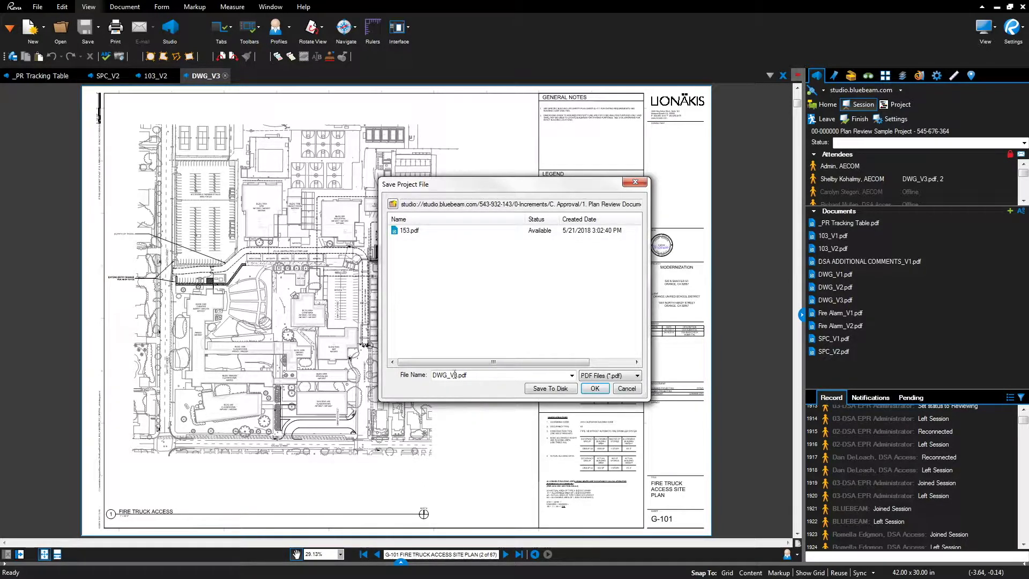
pyautogui.doubleClick(435, 375)
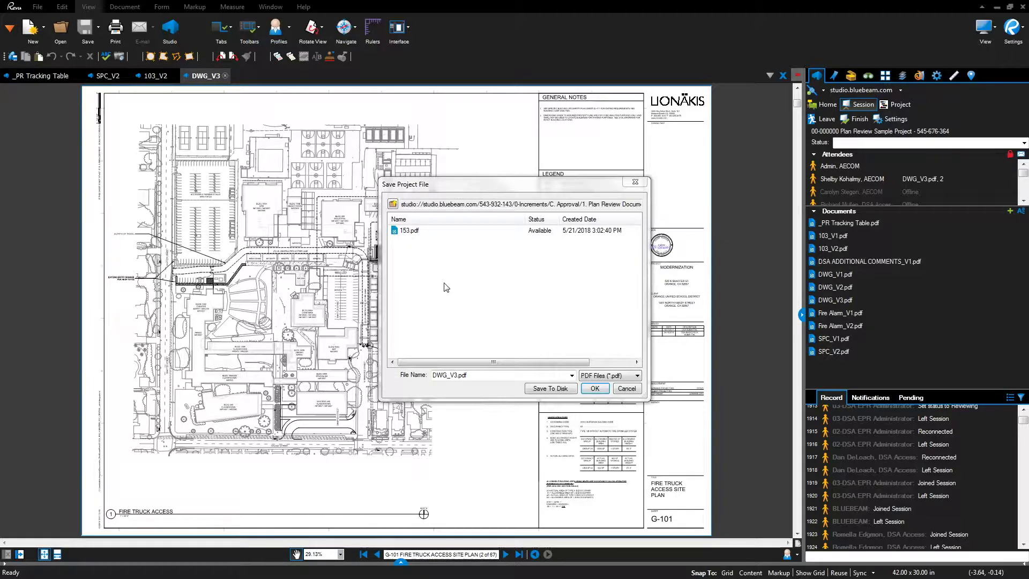
pyautogui.doubleClick(432, 376)
pyautogui.write('00-000000_DWG_A.pdf')
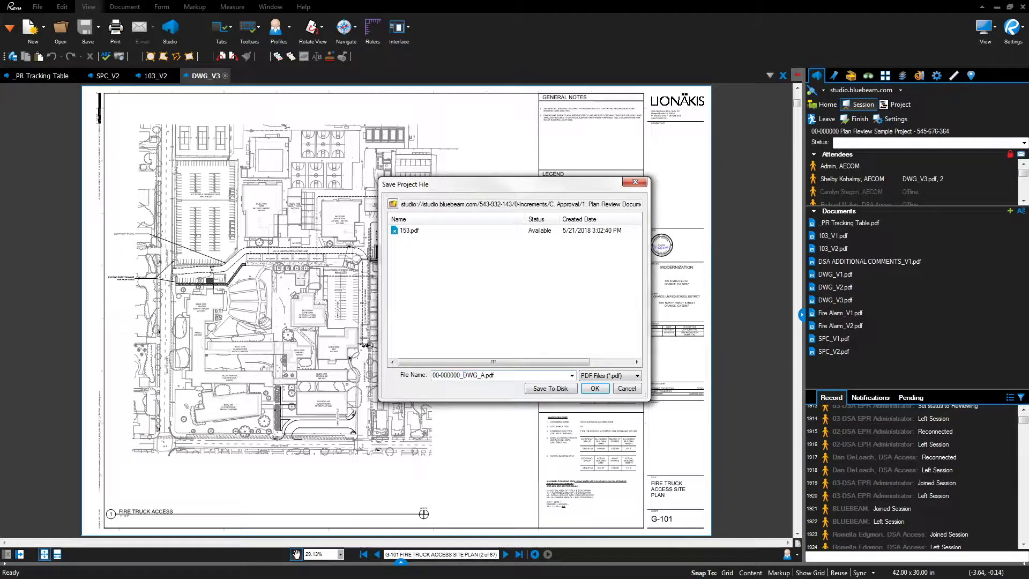
pyautogui.click(596, 388)
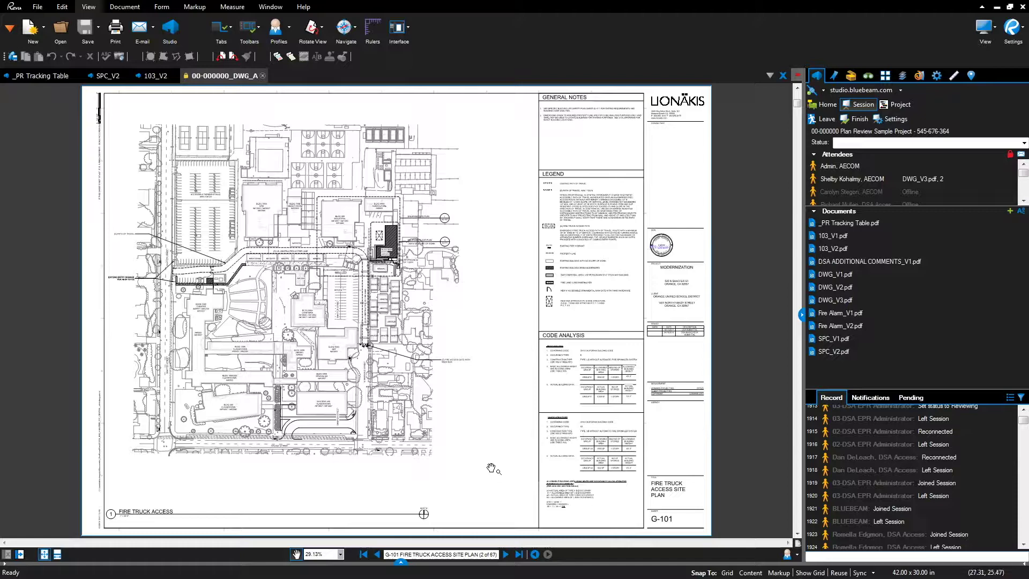
# Go to the G-001 cover sheet of 00-000000_DWG_A and check the document out of the project
pyautogui.click(365, 556)
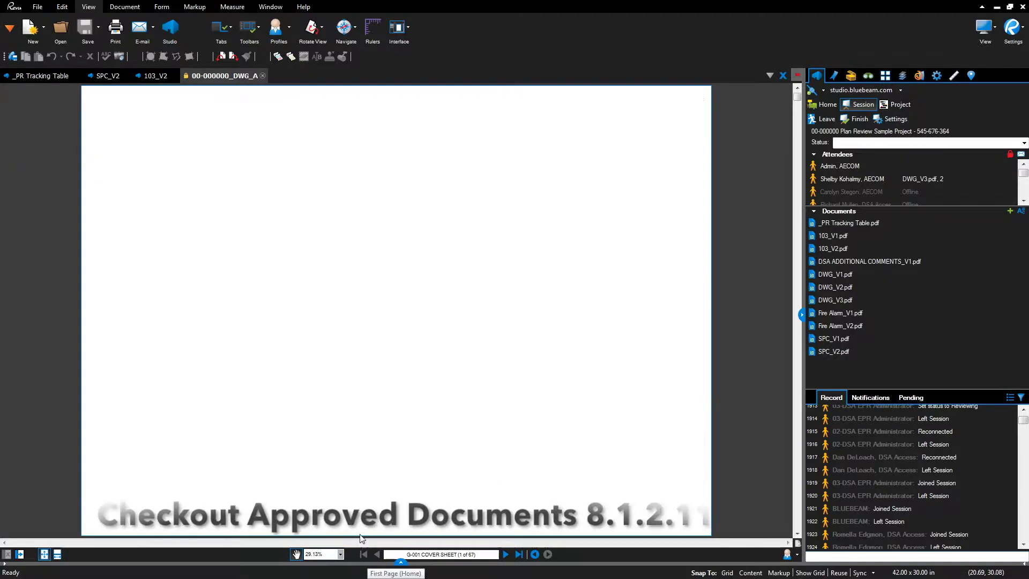
pyautogui.rightClick(214, 82)
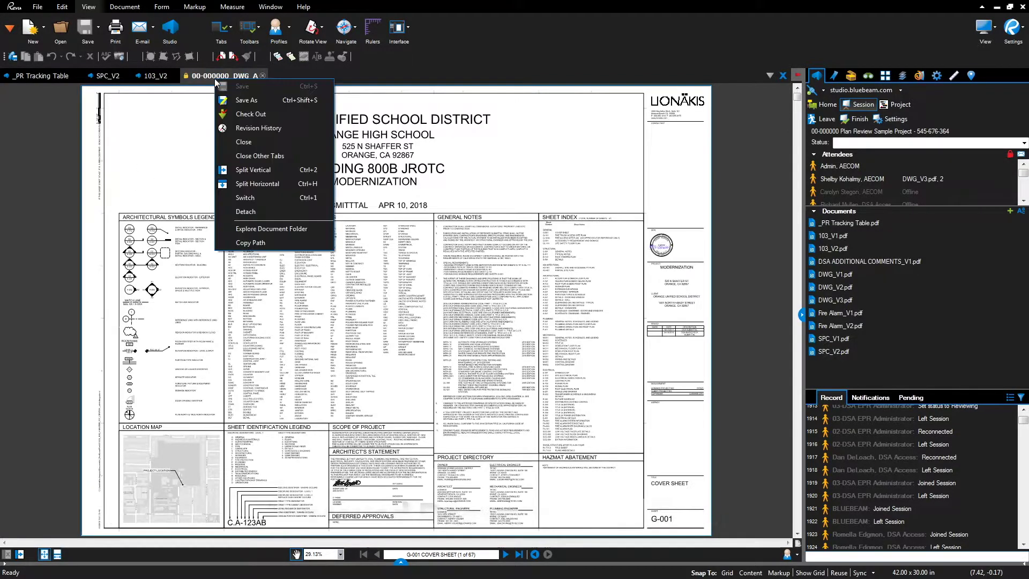
pyautogui.click(227, 115)
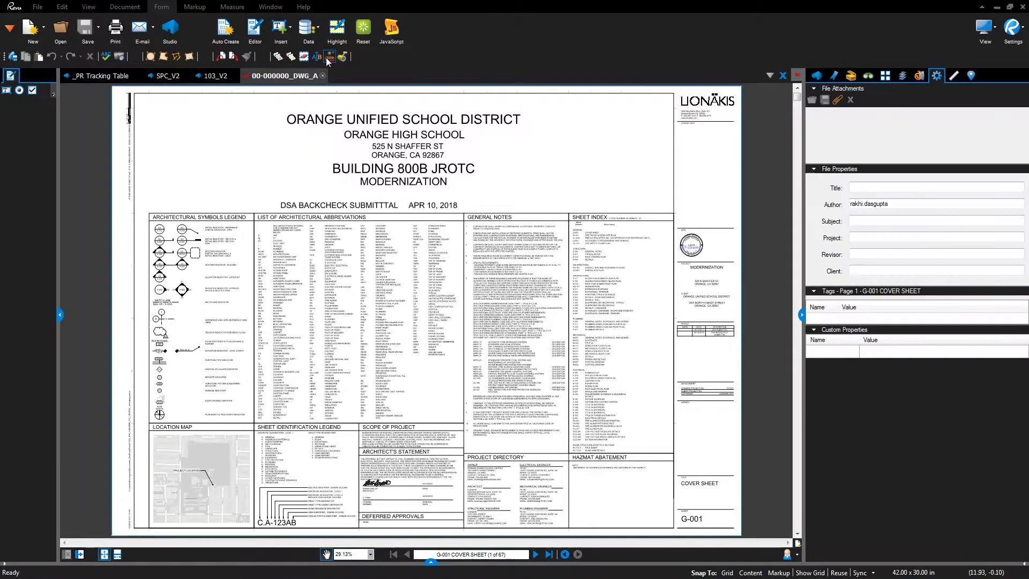
# Edit the 1DSA ID Stamp: enter 00-000000 as the application number, check SS and FLS, and save the stamp
pyautogui.click(326, 56)
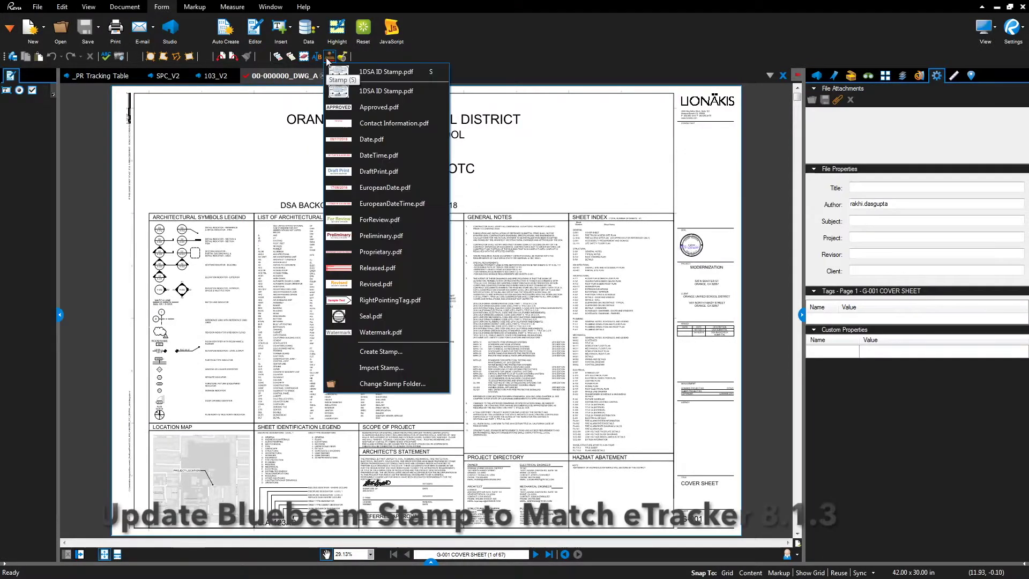
pyautogui.click(447, 94)
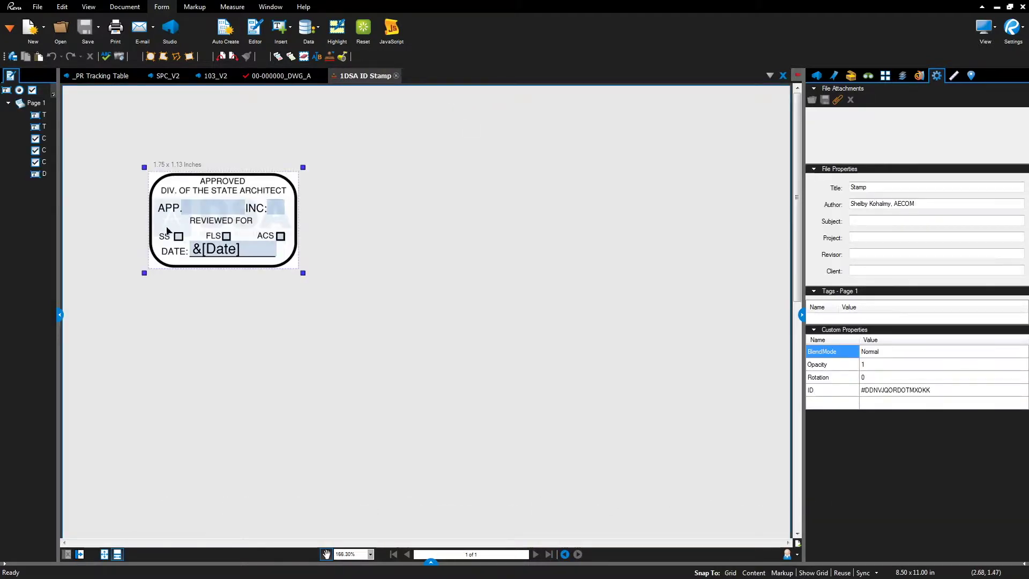
pyautogui.press('Tab')
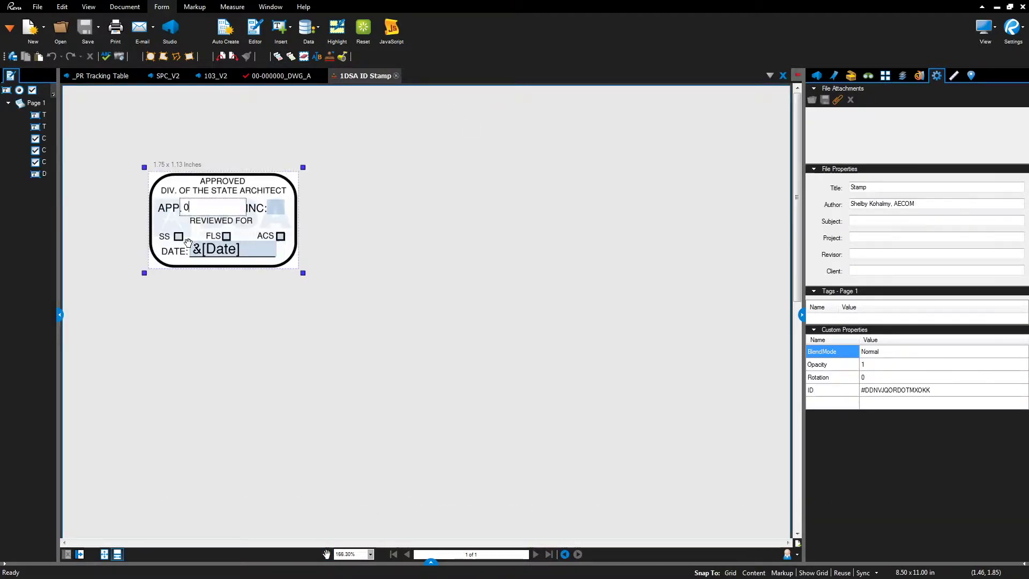
pyautogui.write('00-000000')
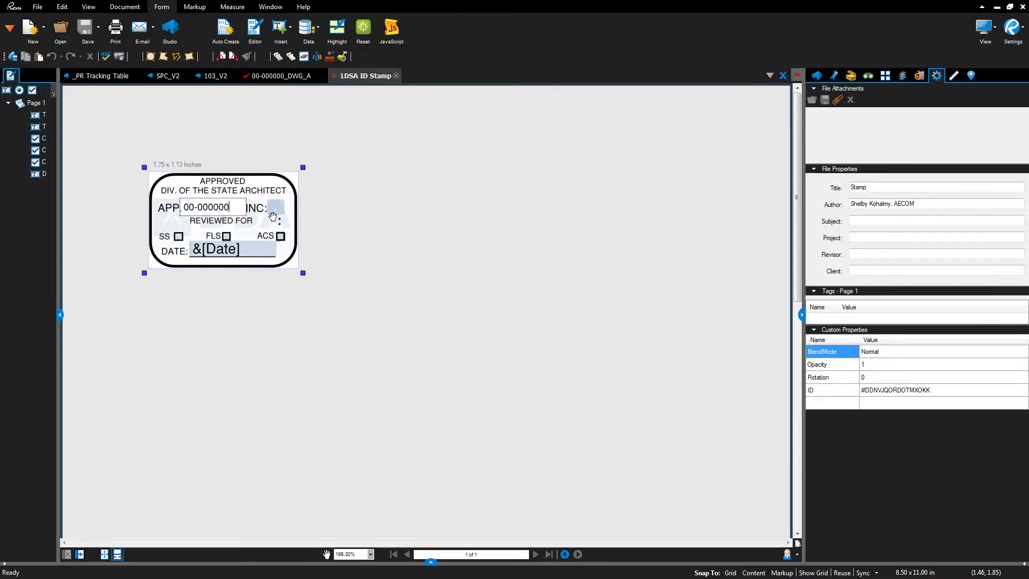
pyautogui.click(178, 236)
pyautogui.click(226, 238)
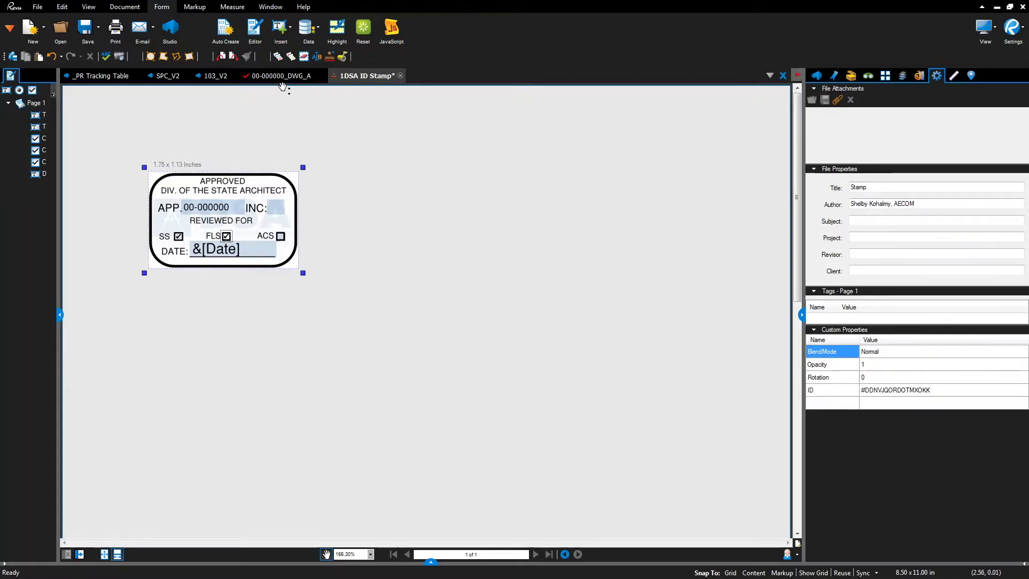
pyautogui.rightClick(352, 76)
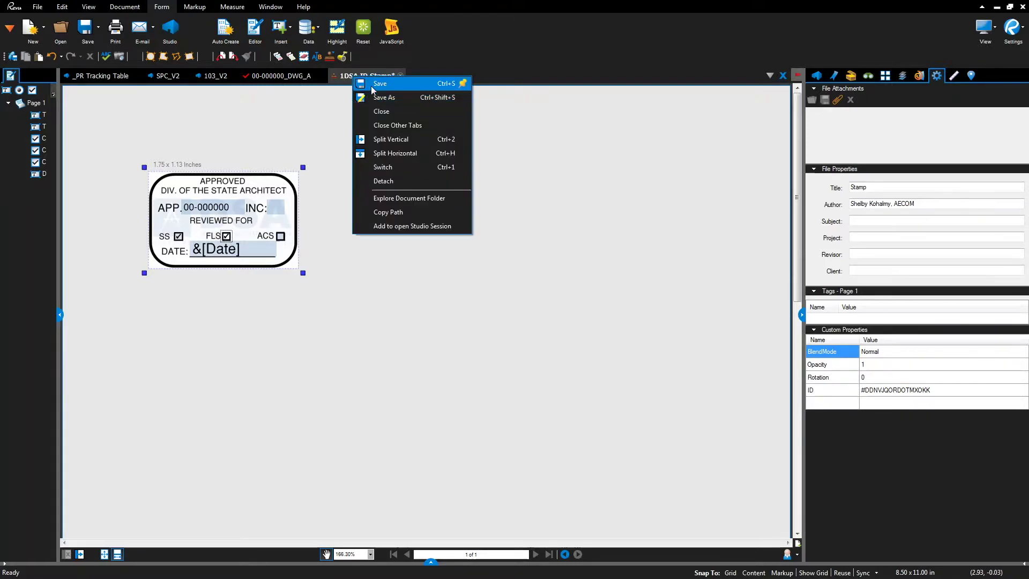
pyautogui.click(371, 84)
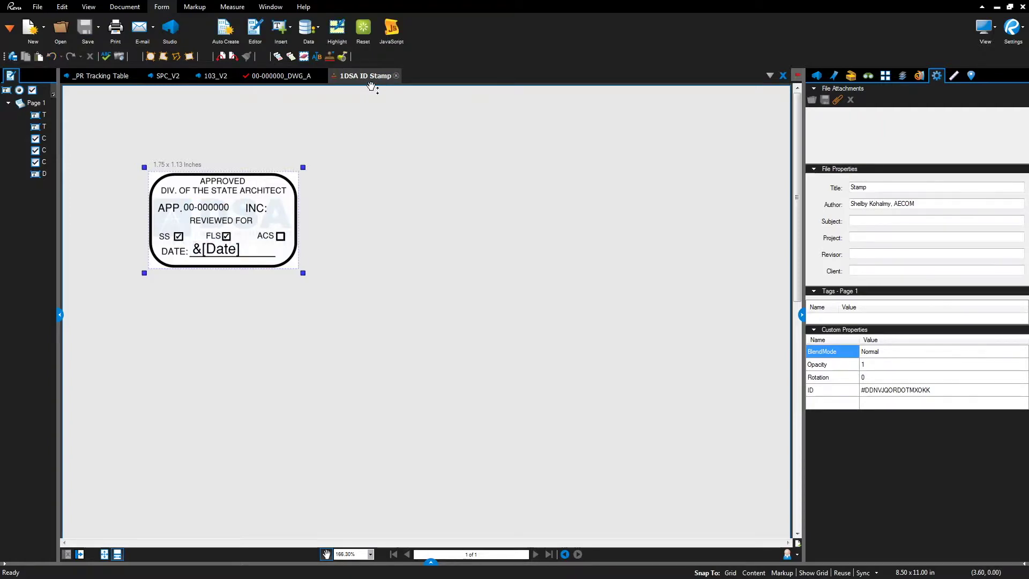
# Place the 1DSA ID Stamp in the Hazmat Abatement area of the 00-000000_DWG_A cover sheet and apply it to all pages
pyautogui.click(295, 79)
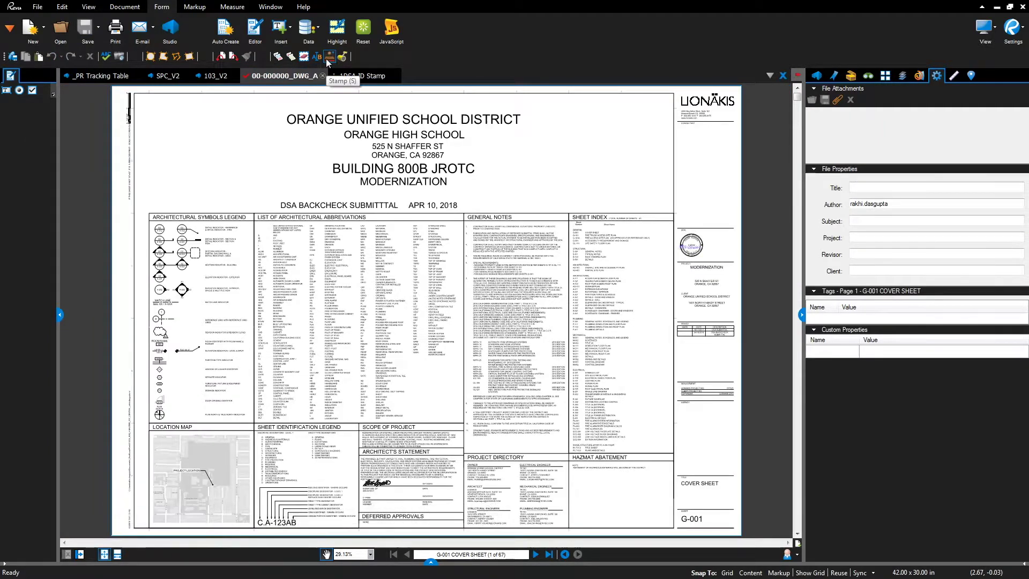
pyautogui.click(326, 59)
pyautogui.click(378, 85)
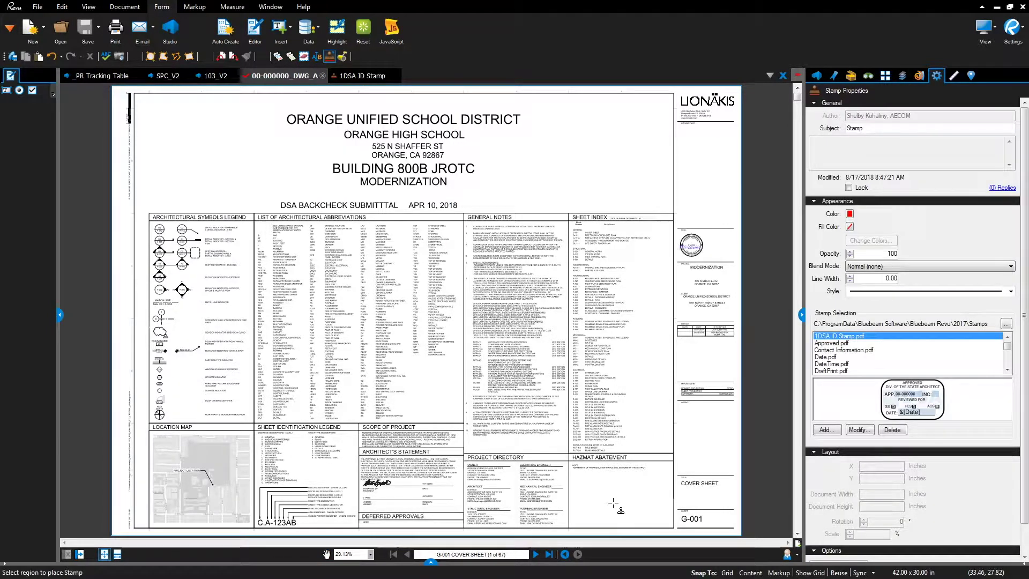
pyautogui.click(616, 502)
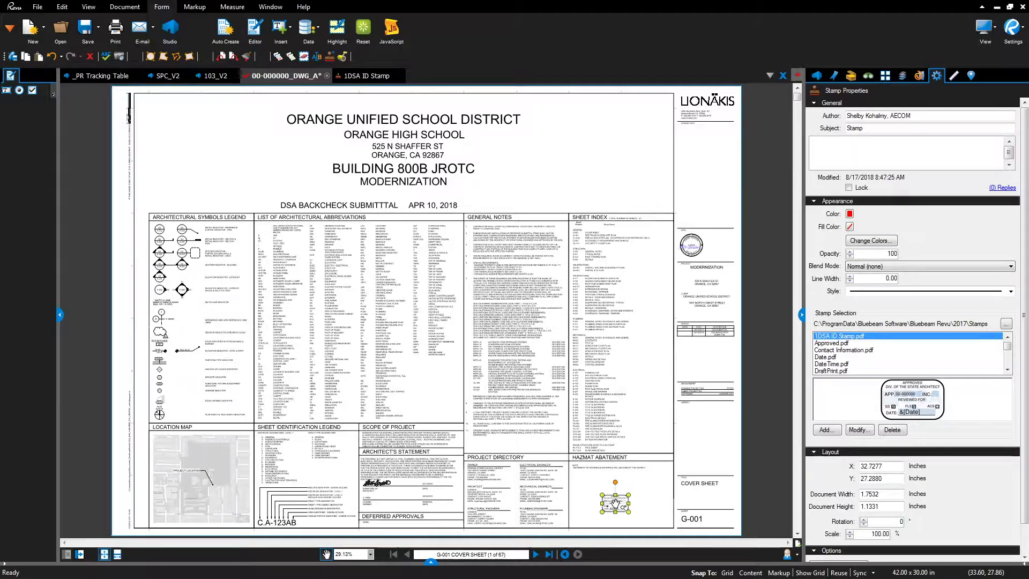
pyautogui.rightClick(616, 504)
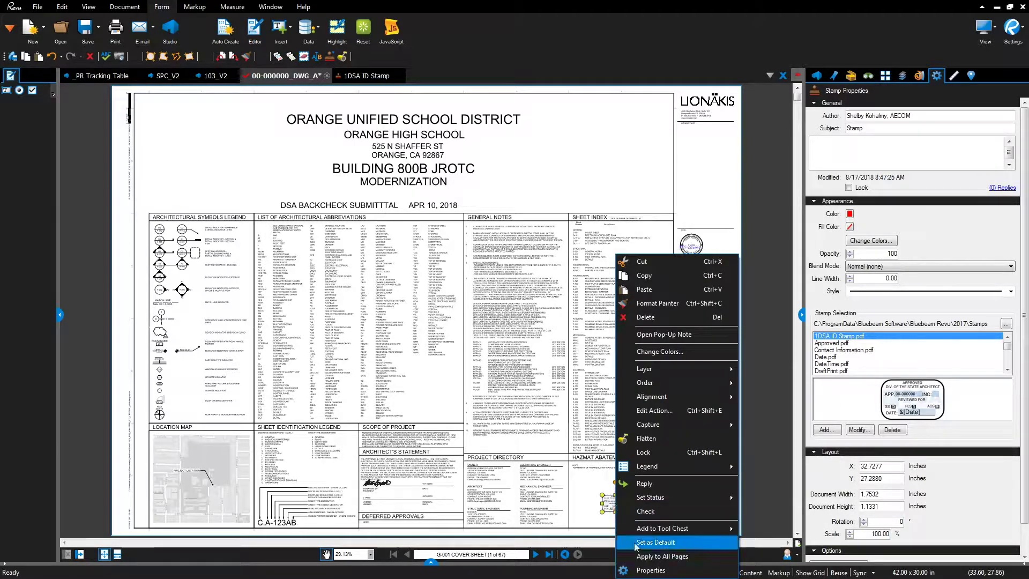
pyautogui.click(644, 559)
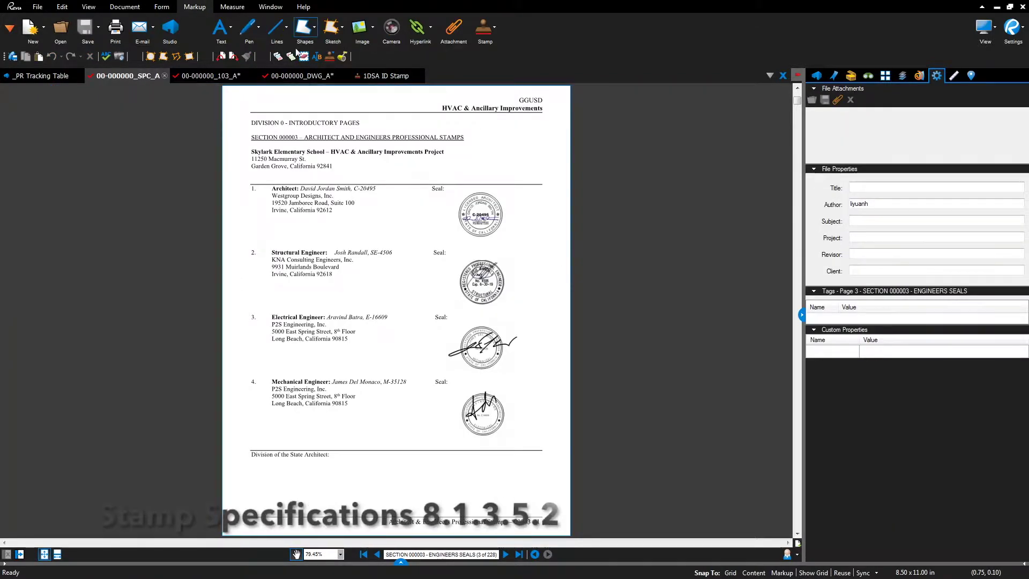
# Place the 1DSA ID Stamp beside the section title on the Section 000003 engineers' seals page of 00-000000_SPC_A
pyautogui.click(329, 56)
pyautogui.click(354, 67)
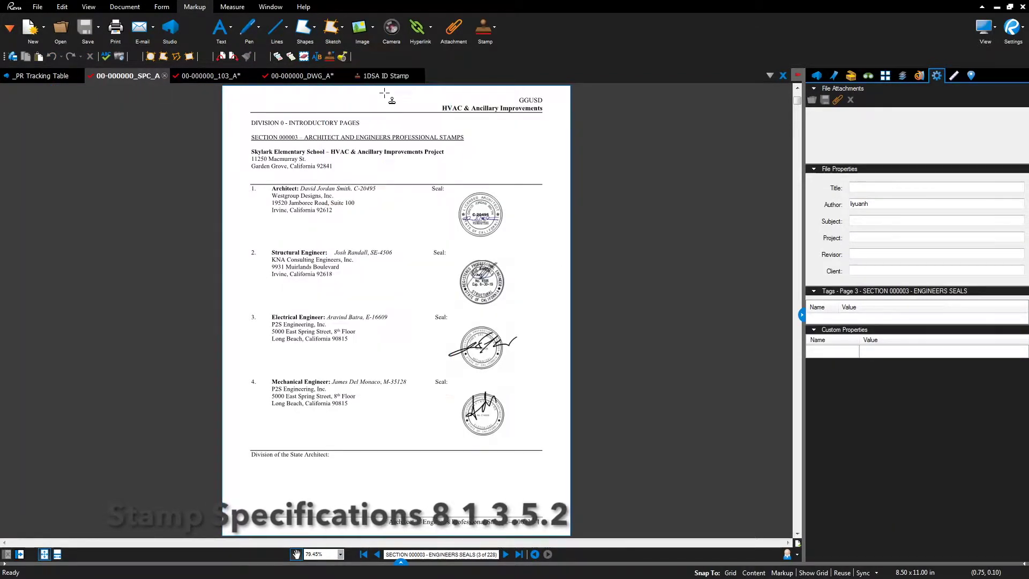
pyautogui.click(520, 155)
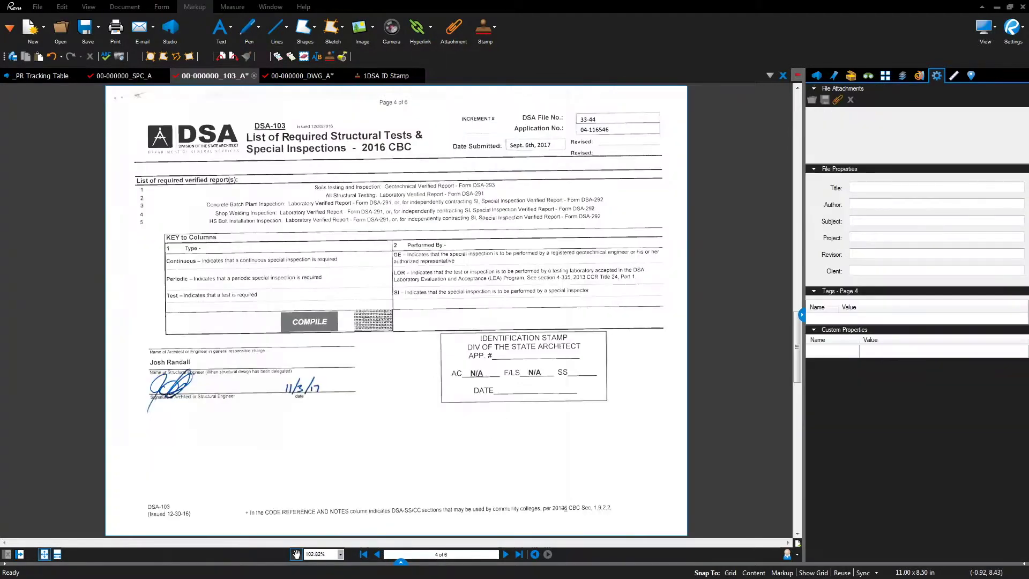
# Place the 1DSA ID Stamp below the structural engineer's signature on page 4 of 00-000000_103_A
pyautogui.click(327, 58)
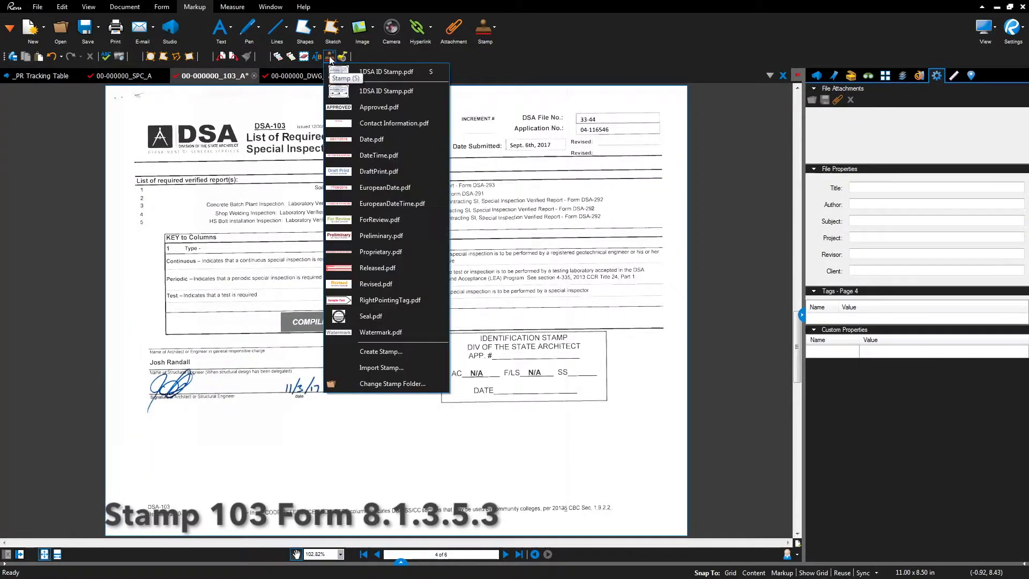
pyautogui.click(366, 93)
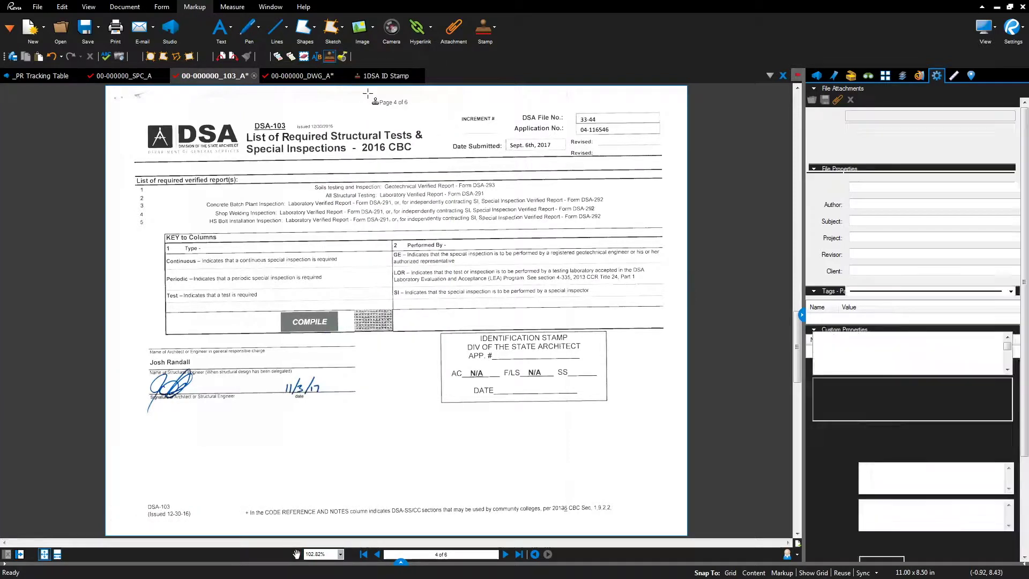
pyautogui.click(231, 446)
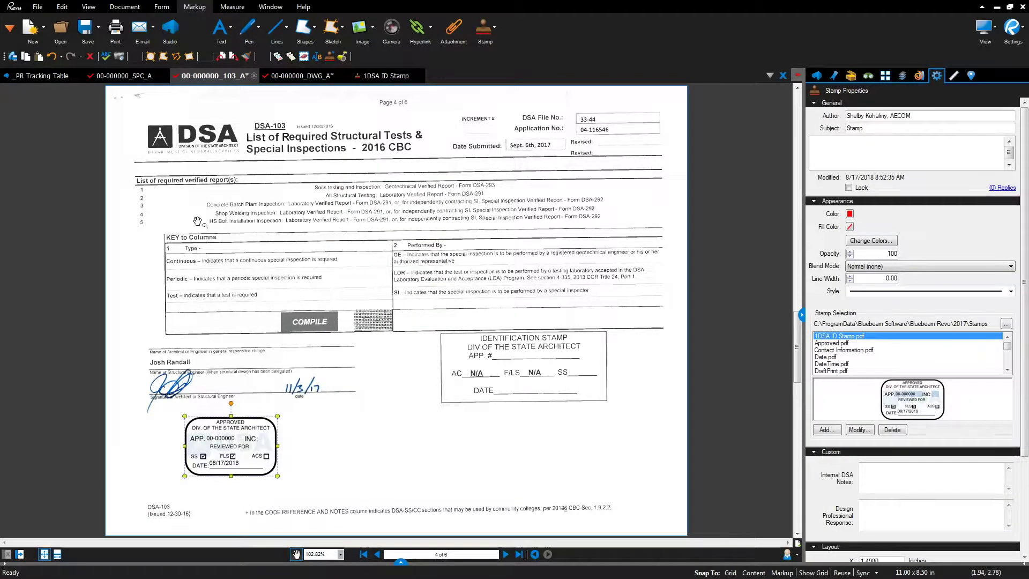
# Flatten all markups on all pages of 00-000000_SPC_A, and flatten the markups in 00-000000_103_A
pyautogui.click(133, 75)
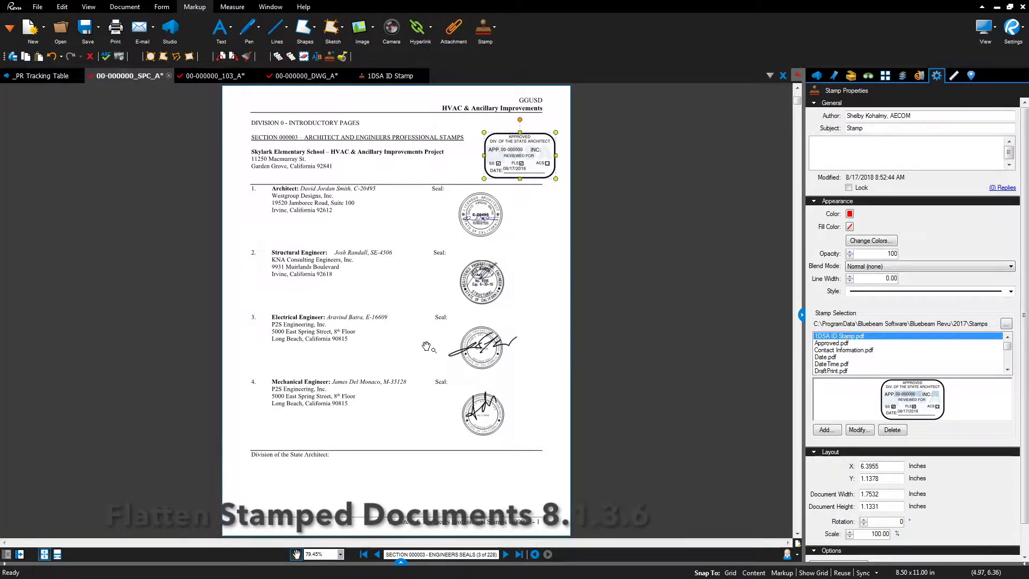
pyautogui.click(345, 57)
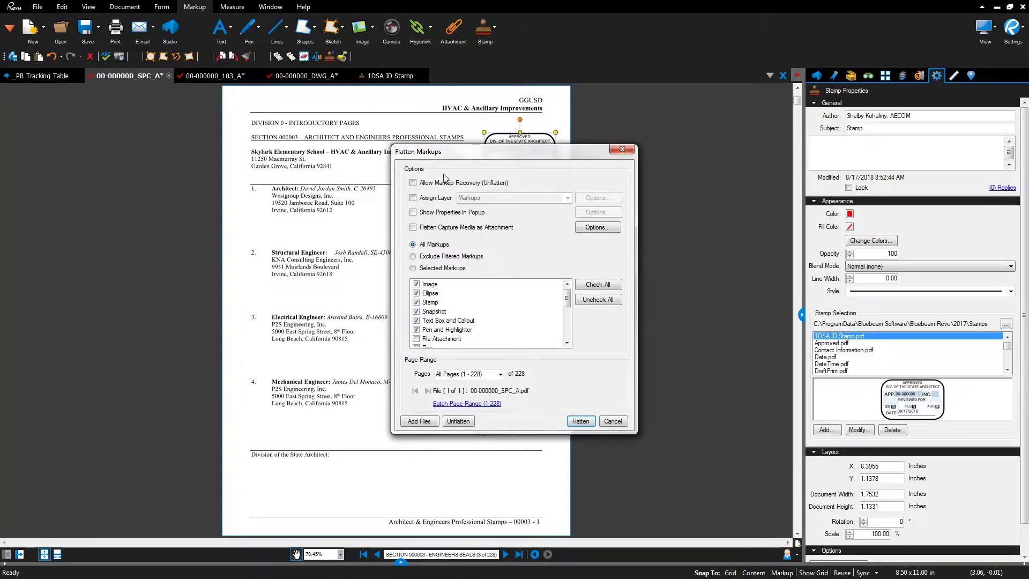
pyautogui.click(581, 421)
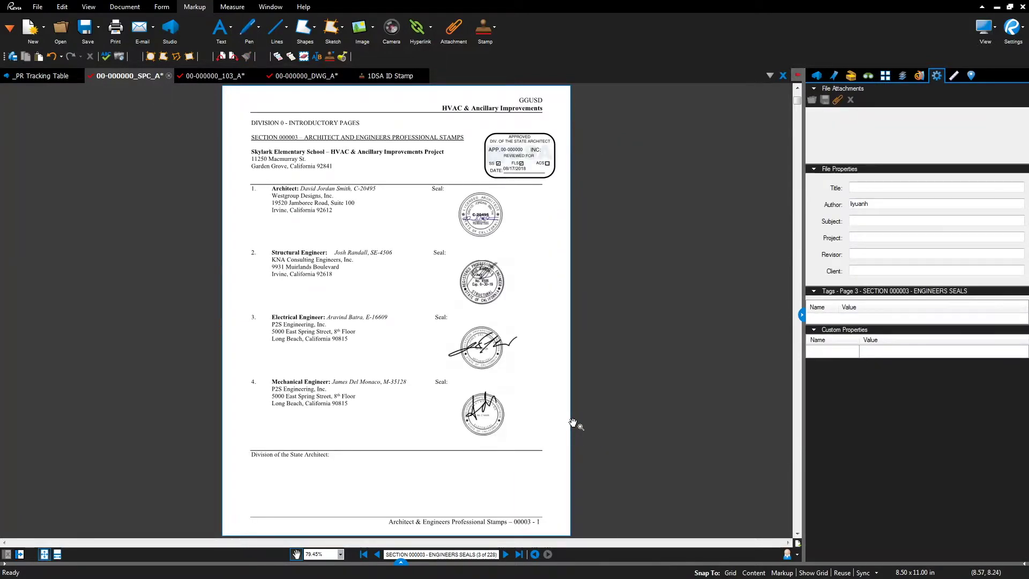
pyautogui.click(221, 79)
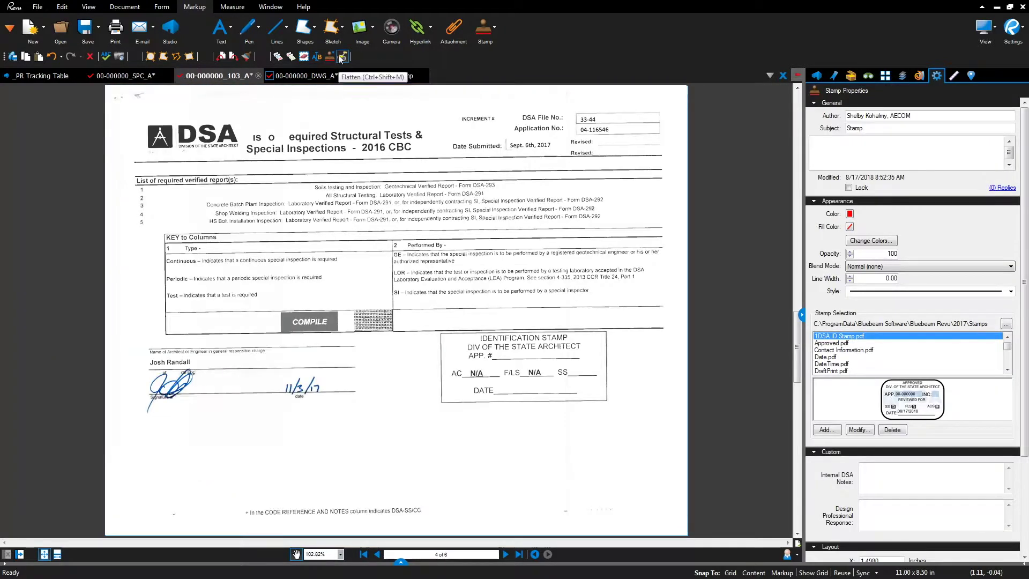
pyautogui.click(342, 56)
pyautogui.click(580, 419)
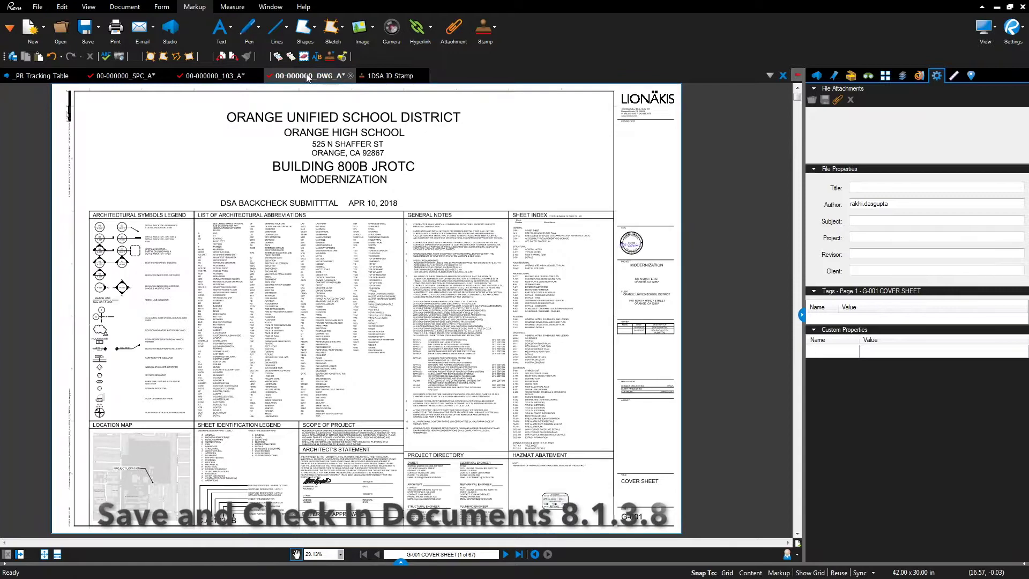
# Save 00-000000_DWG_A, check it in to the Studio project without a comment, and close it
pyautogui.rightClick(306, 76)
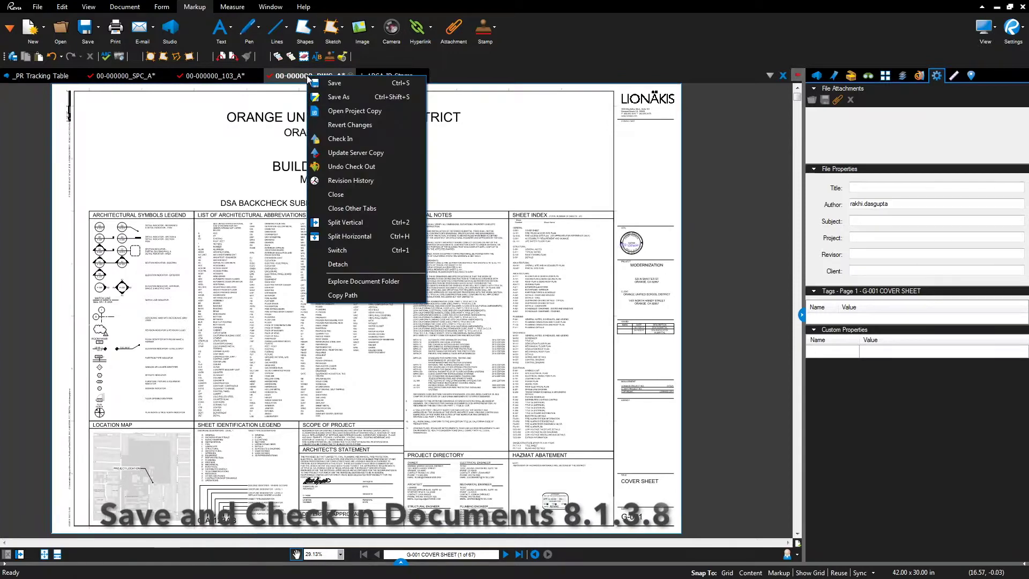
pyautogui.click(317, 83)
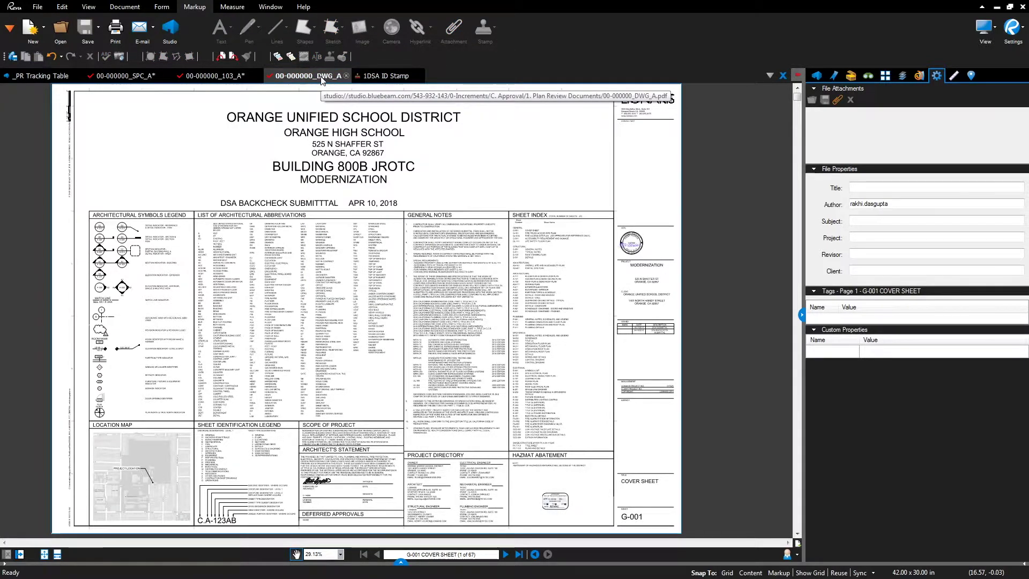
pyautogui.rightClick(326, 75)
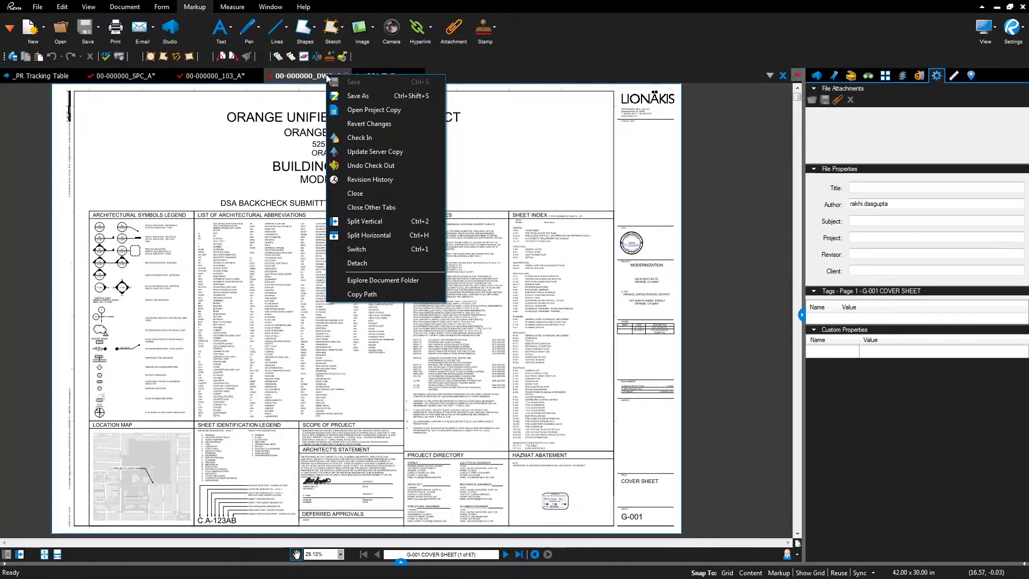
pyautogui.click(358, 139)
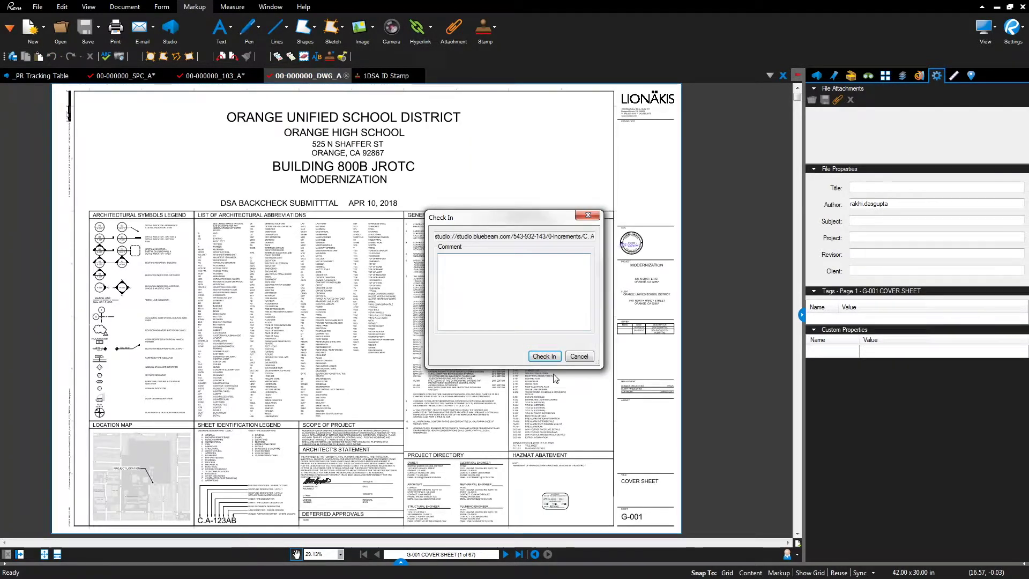
pyautogui.click(543, 355)
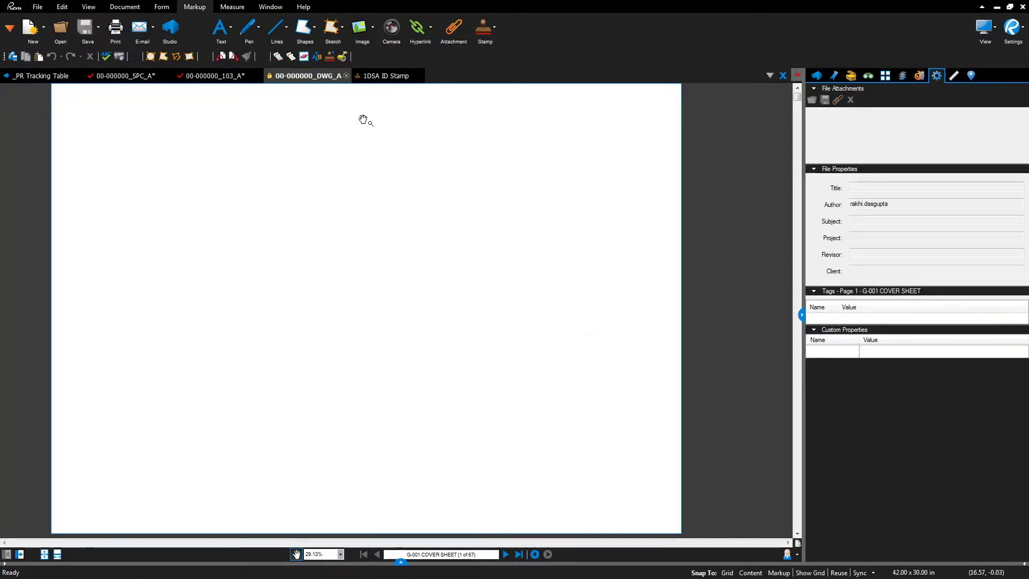
pyautogui.click(345, 75)
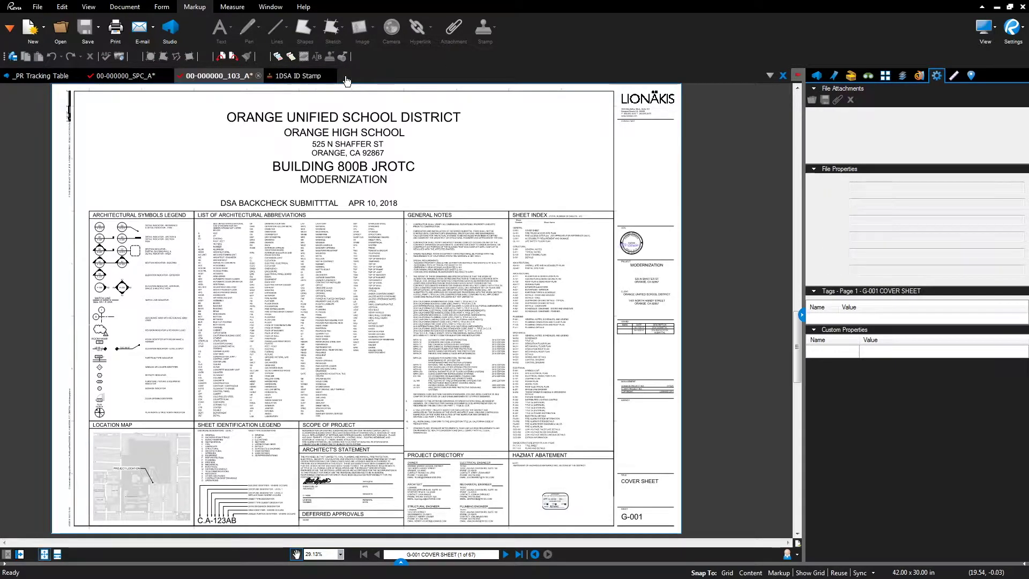
# Save 00-000000_103_A and bring up its document commands
pyautogui.rightClick(226, 78)
pyautogui.click(233, 87)
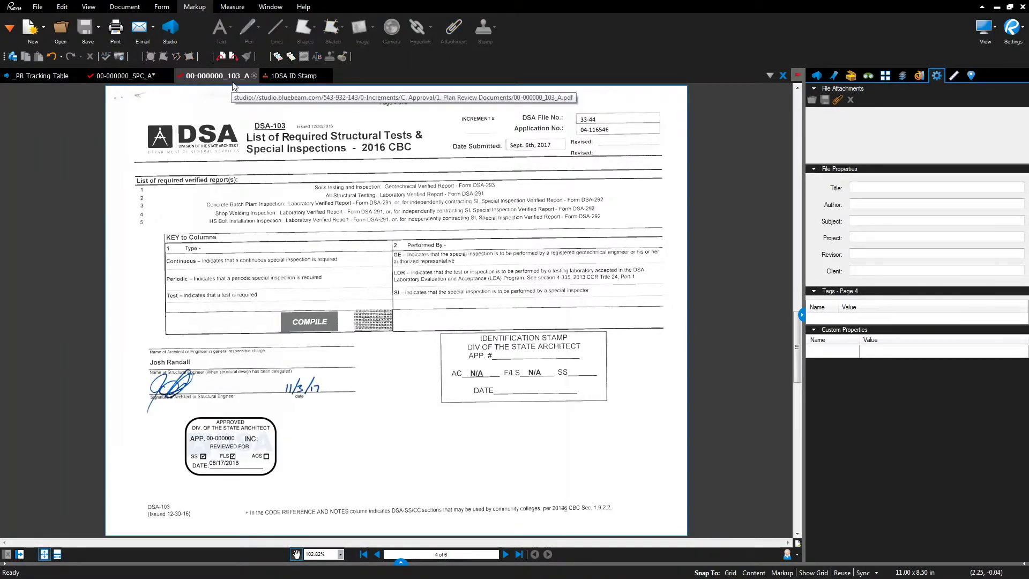
pyautogui.rightClick(234, 76)
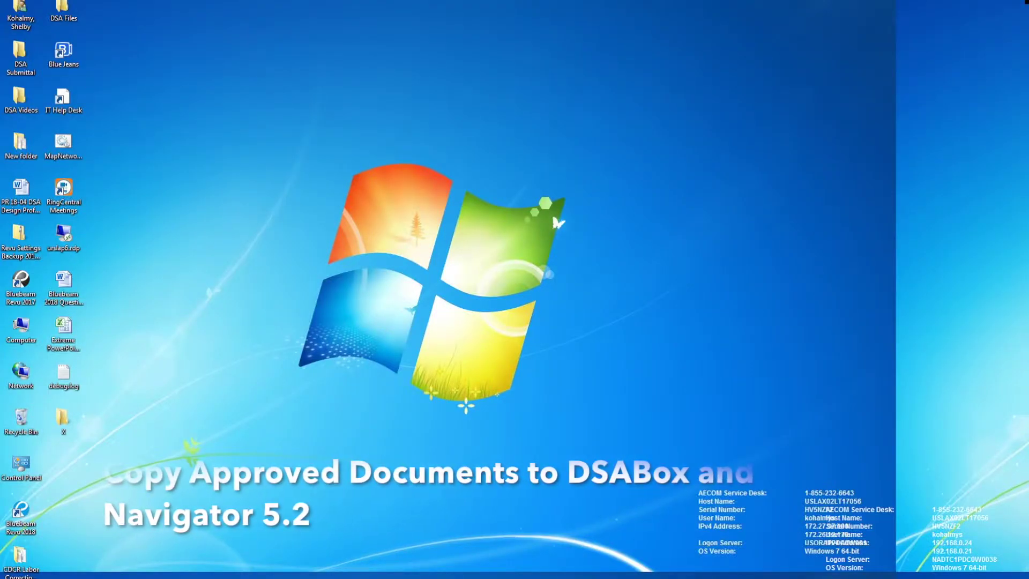
# Switch to Windows Explorer and open the AppData\Local\Bluebeam folder in the reviewer's user profile on the C: drive
pyautogui.press('super+e')
pyautogui.click(225, 256)
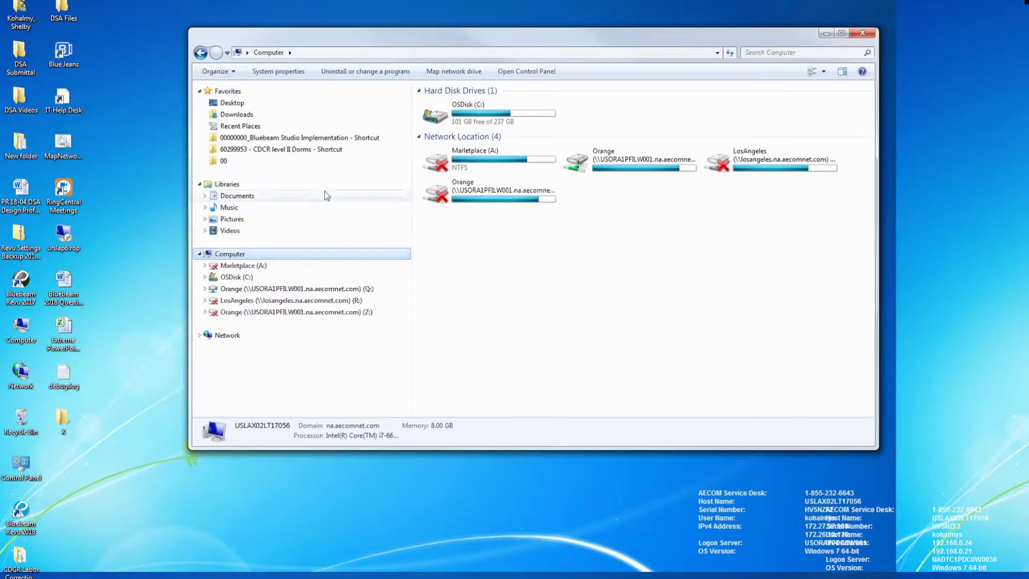
pyautogui.doubleClick(436, 117)
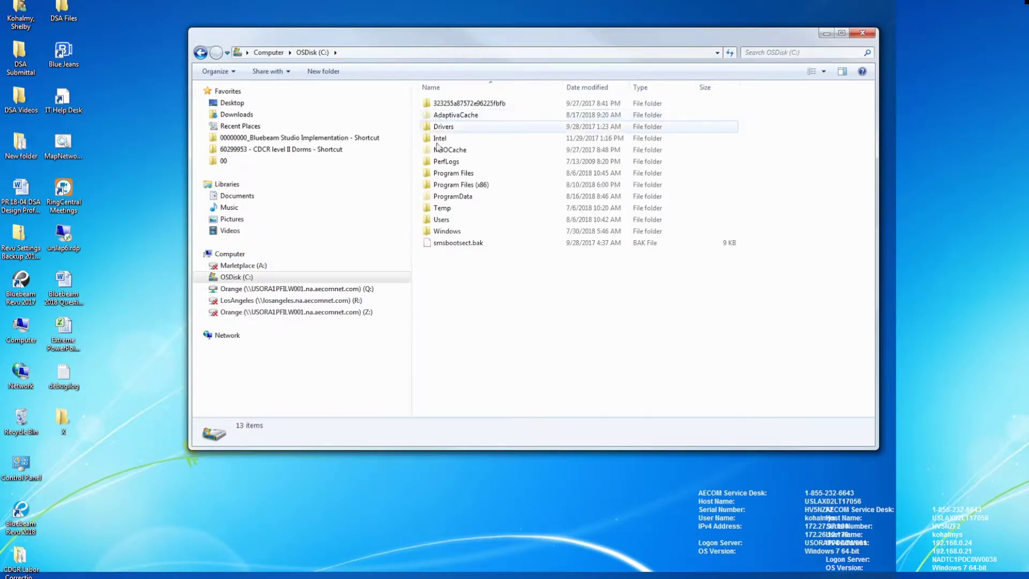
pyautogui.click(441, 221)
pyautogui.doubleClick(441, 222)
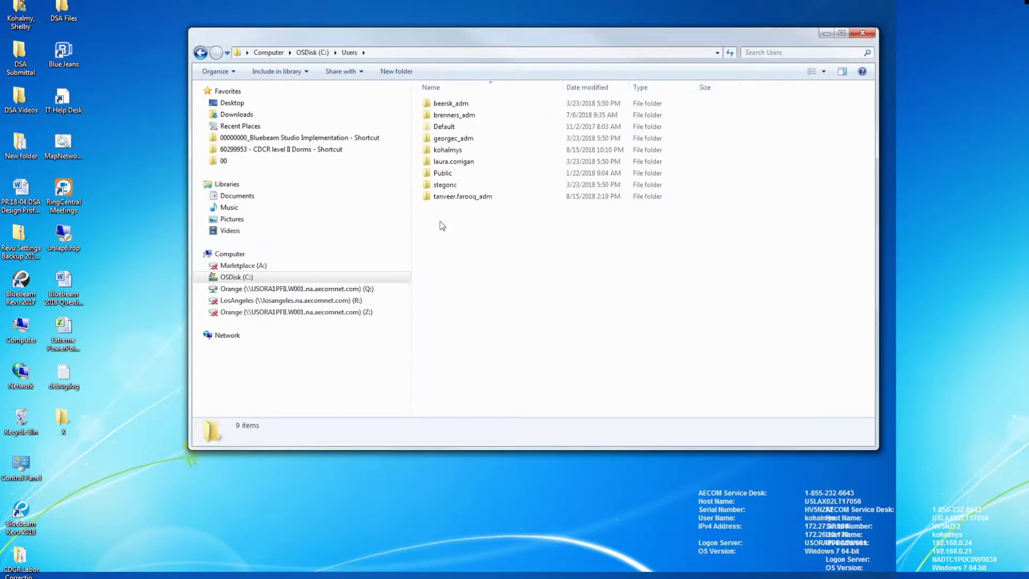
pyautogui.click(451, 151)
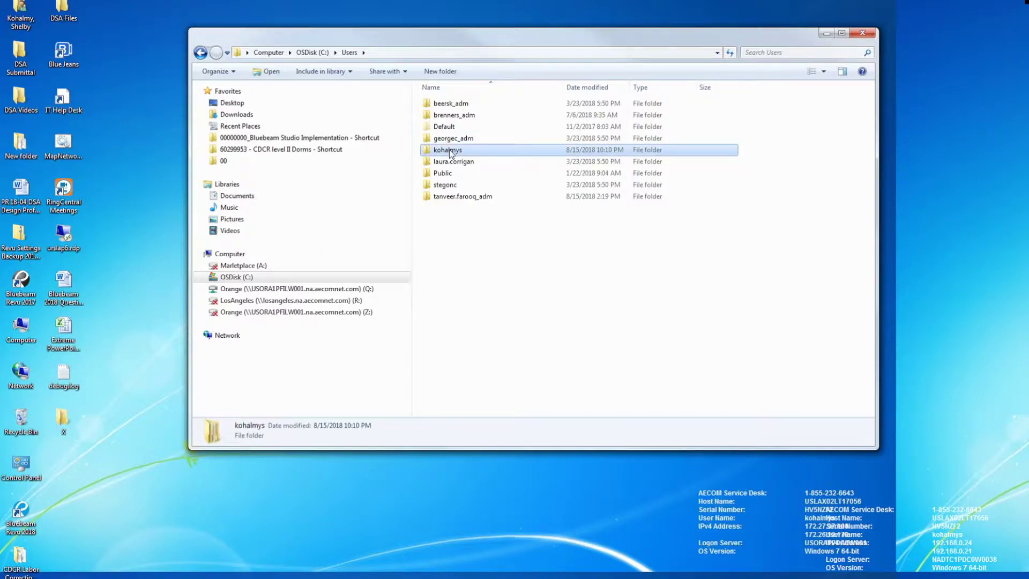
pyautogui.doubleClick(451, 150)
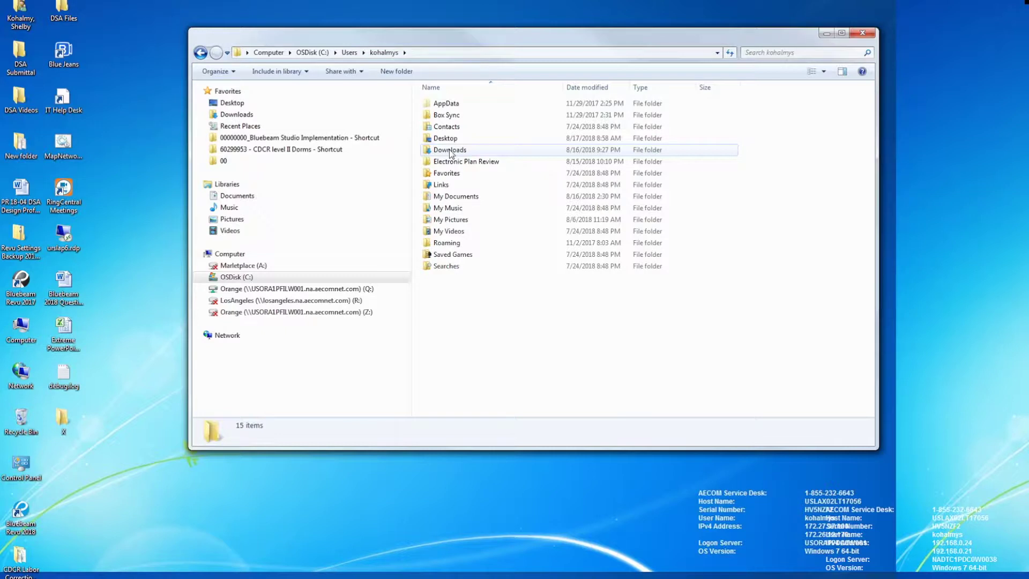
pyautogui.doubleClick(447, 105)
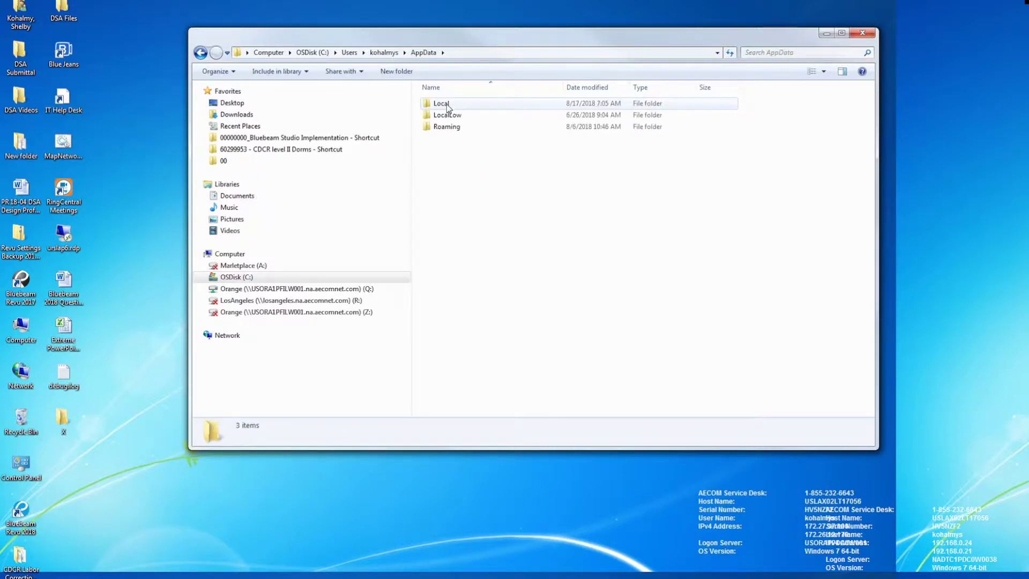
pyautogui.doubleClick(447, 104)
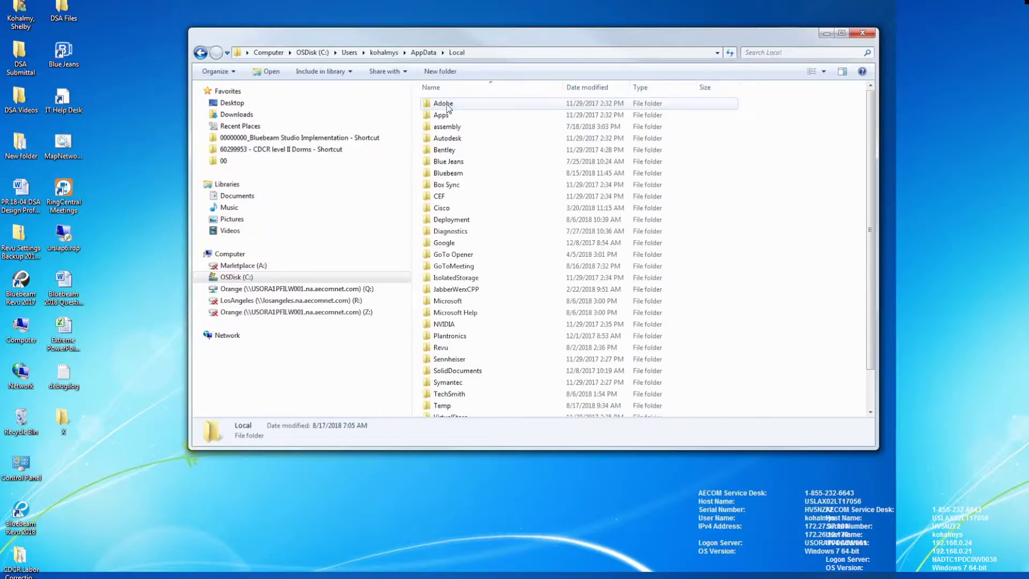
pyautogui.click(448, 174)
pyautogui.doubleClick(448, 174)
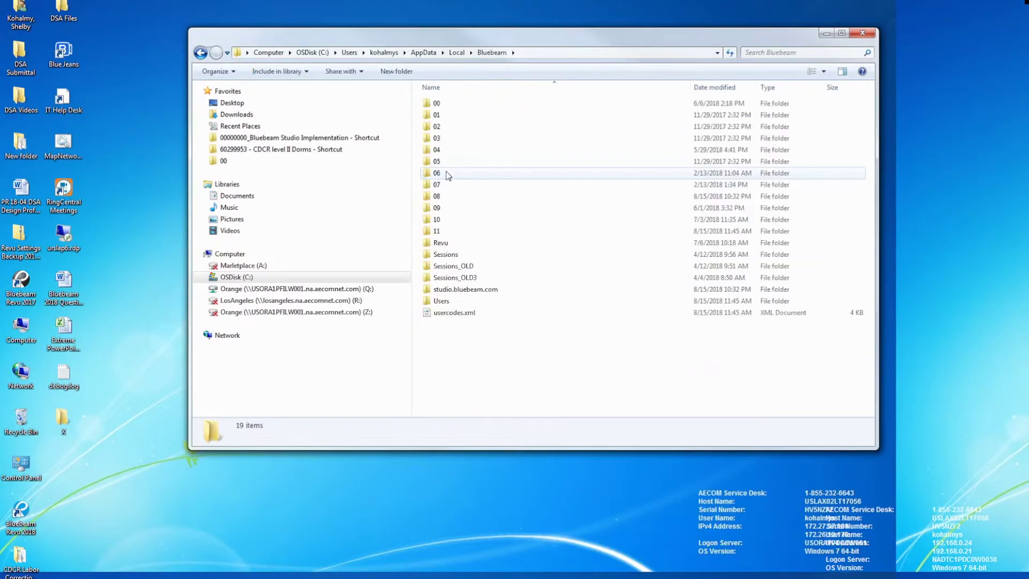
# Within the Bluebeam folder, open 00\543-932-143\0-Increments\C. Approval\1. Plan Review Documents
pyautogui.doubleClick(441, 106)
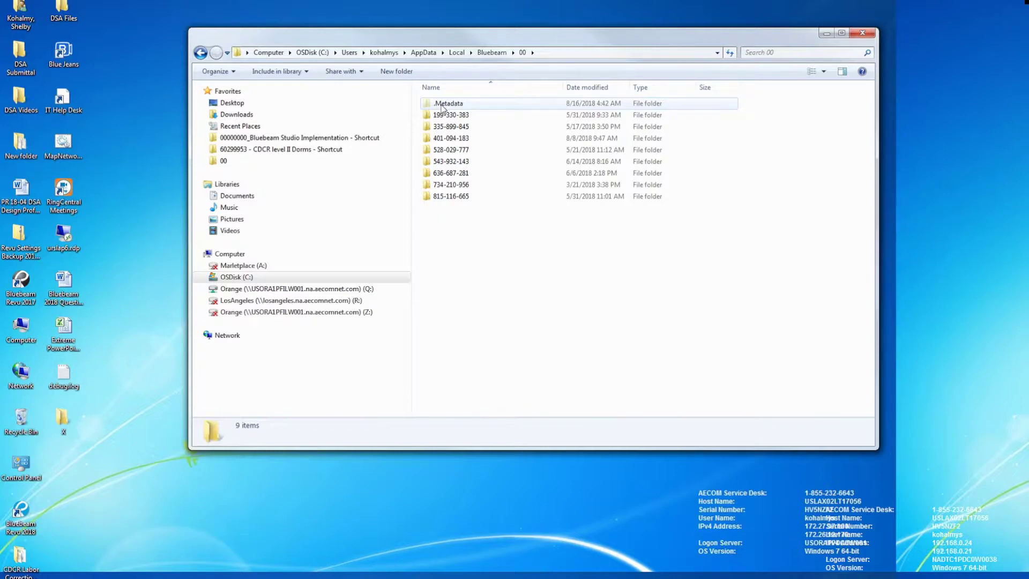
pyautogui.doubleClick(449, 161)
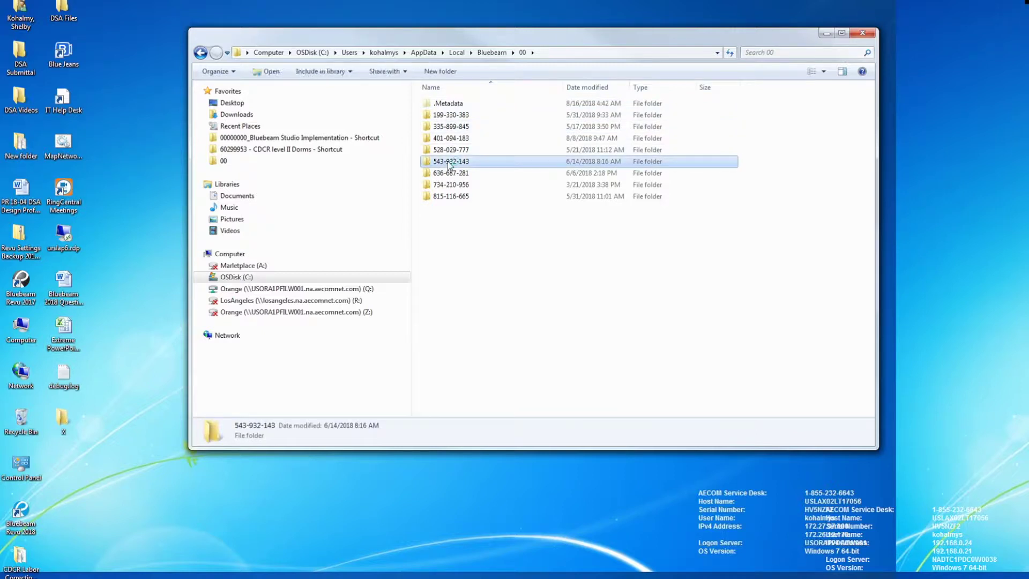
pyautogui.doubleClick(450, 117)
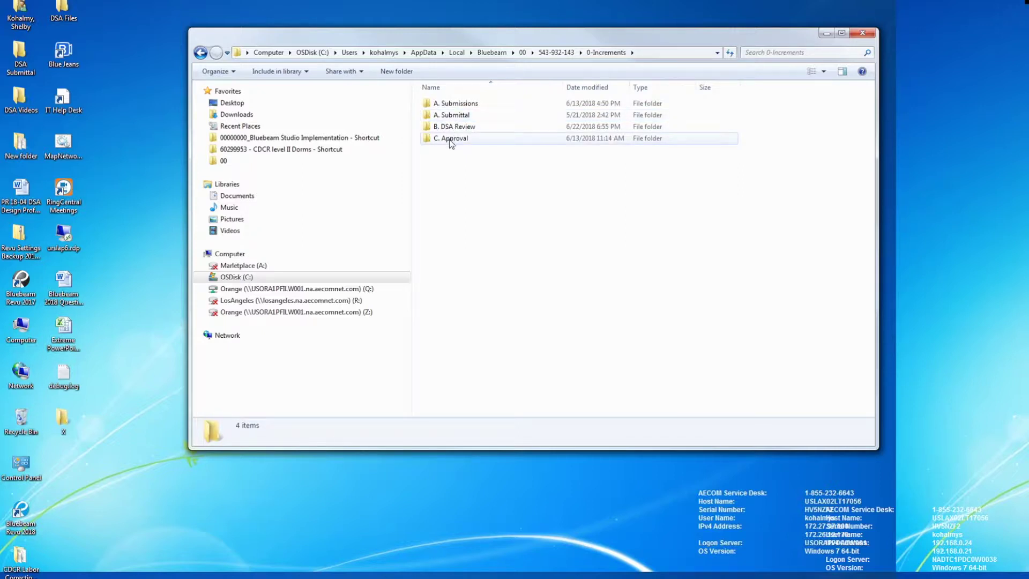
pyautogui.doubleClick(451, 139)
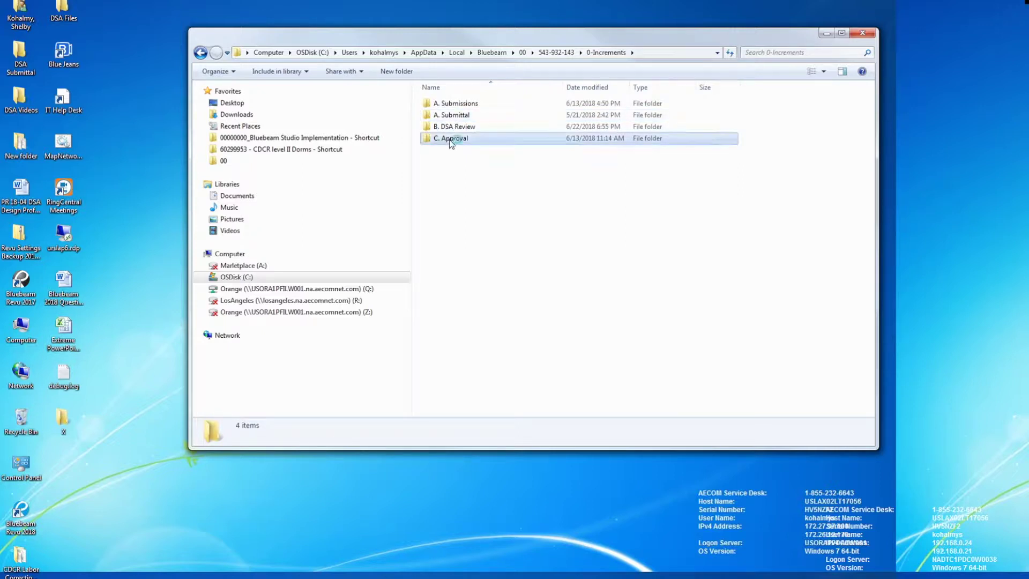
pyautogui.doubleClick(459, 105)
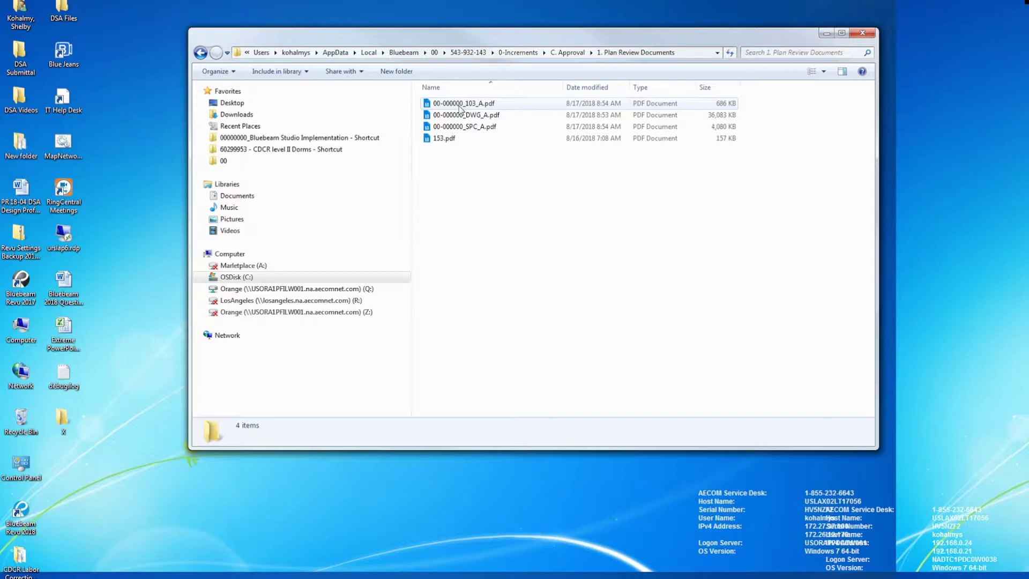
# Upload all four PDFs from 1. Plan Review Documents to the Box folder 00-000000 > 00-000000_DSA Approvals > 00-000000_Approved Record Set
pyautogui.click(460, 105)
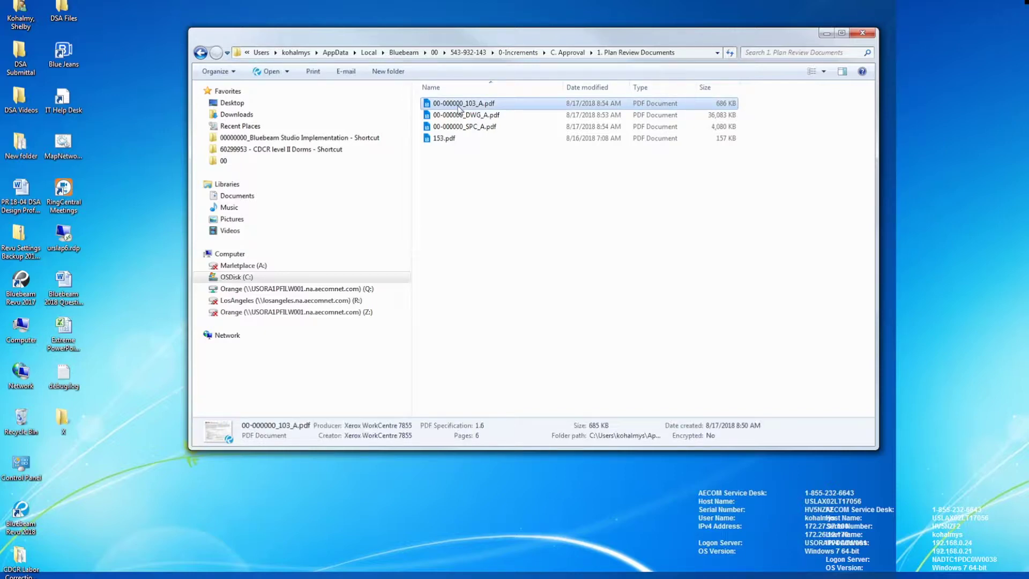
pyautogui.hotkey('ctrl', 'a')
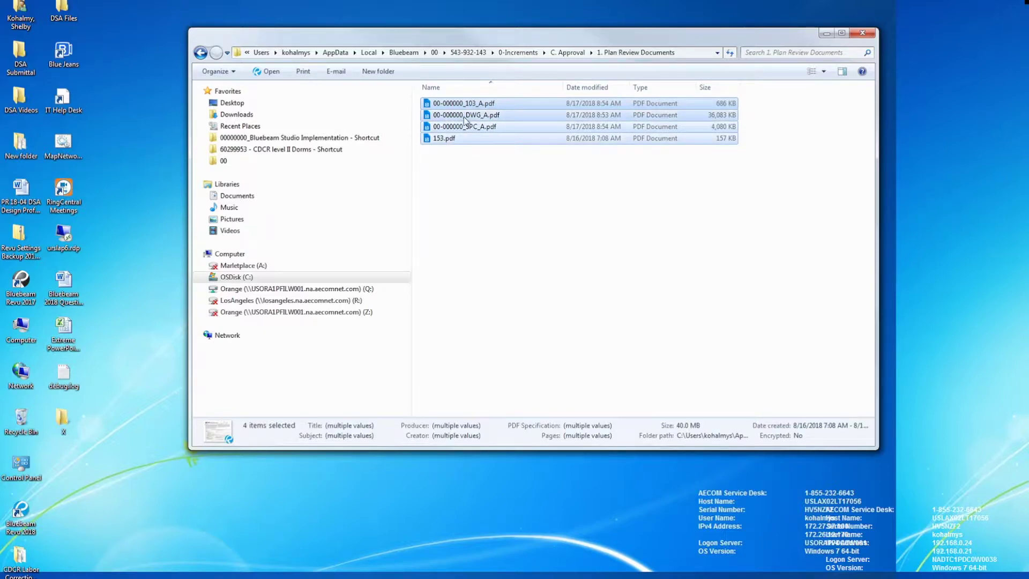
pyautogui.hotkey('alt', 'Tab')
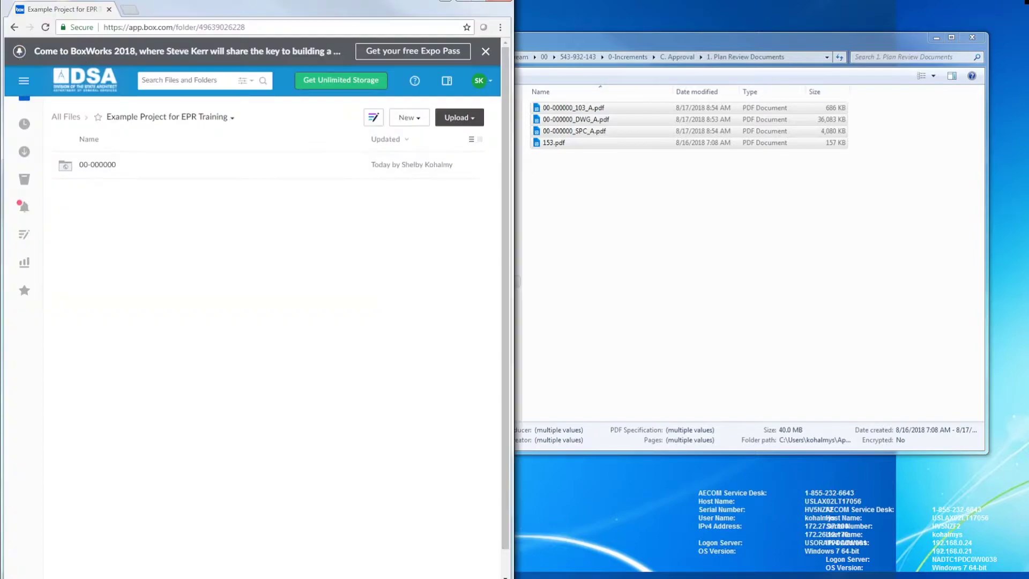
pyautogui.click(91, 168)
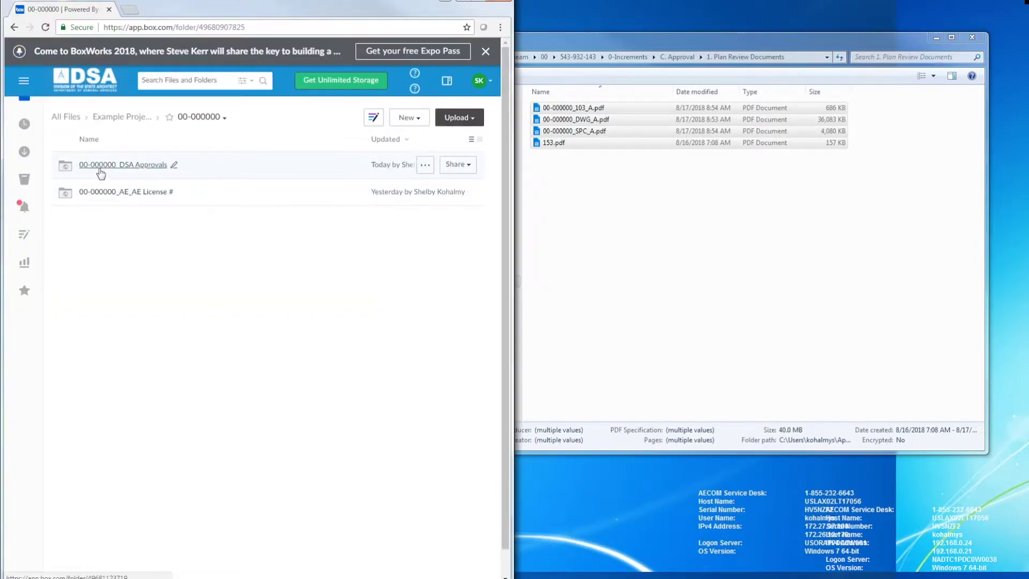
pyautogui.click(101, 168)
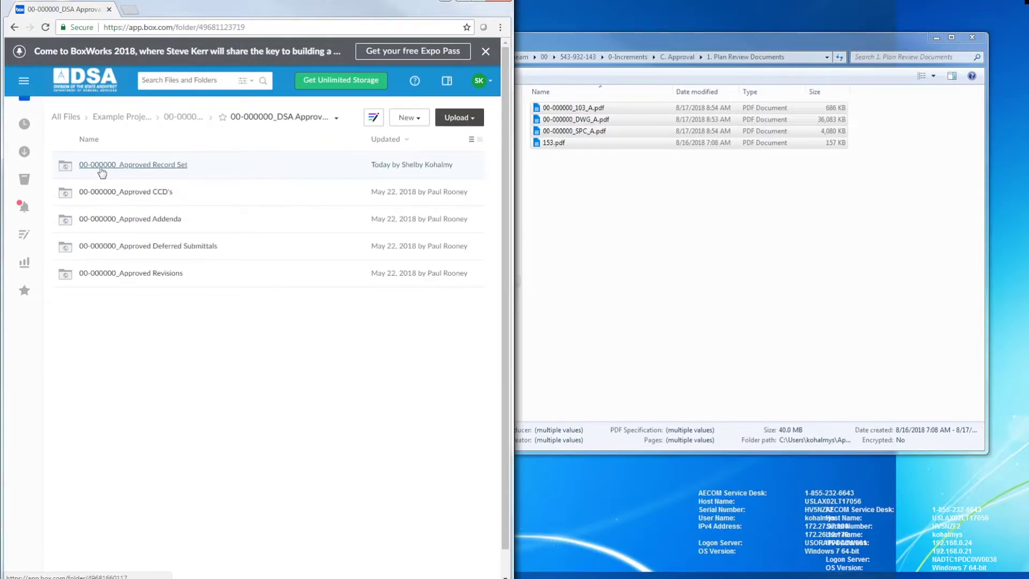
pyautogui.click(103, 168)
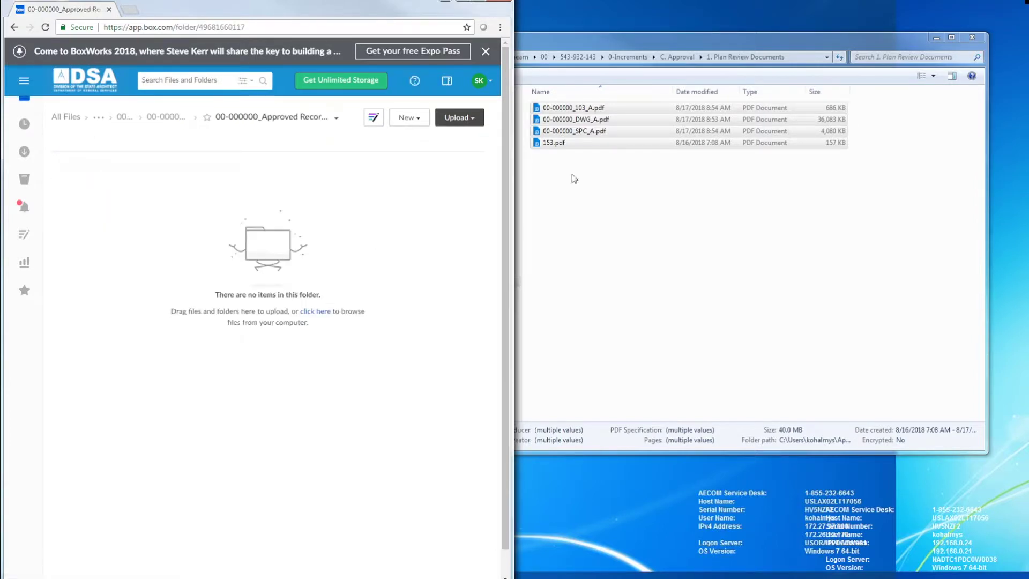
pyautogui.moveTo(561, 116); pyautogui.dragTo(159, 220)
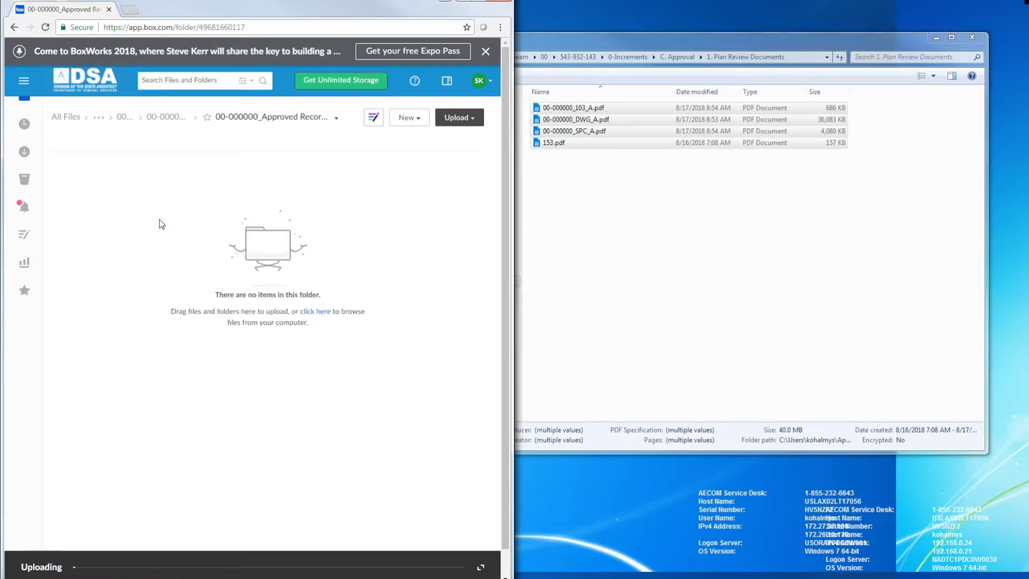
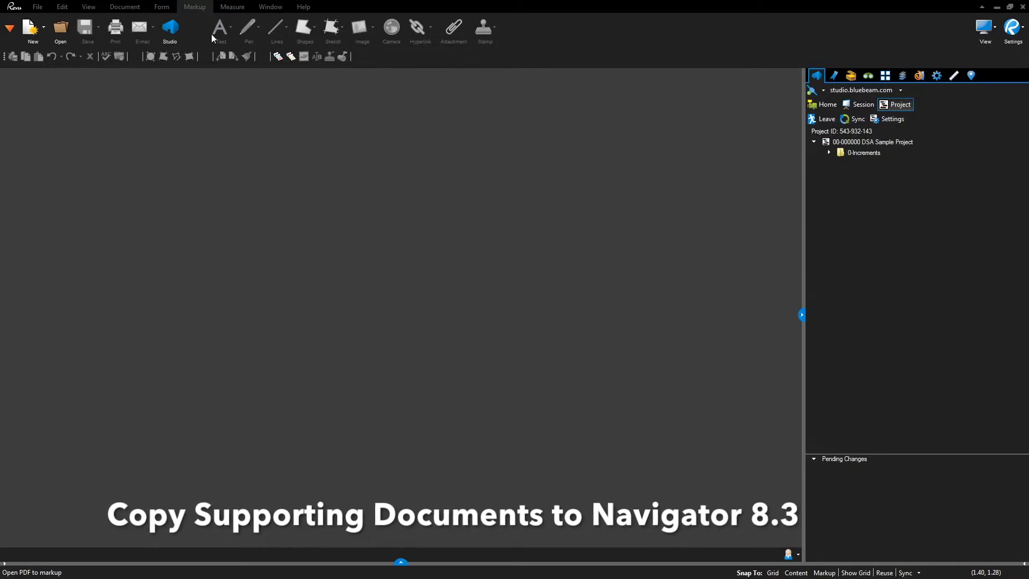
# In the Studio project, expand 0-Increments > B. DSA Review > 1. Plan Review Documents > Version 1
pyautogui.doubleClick(842, 153)
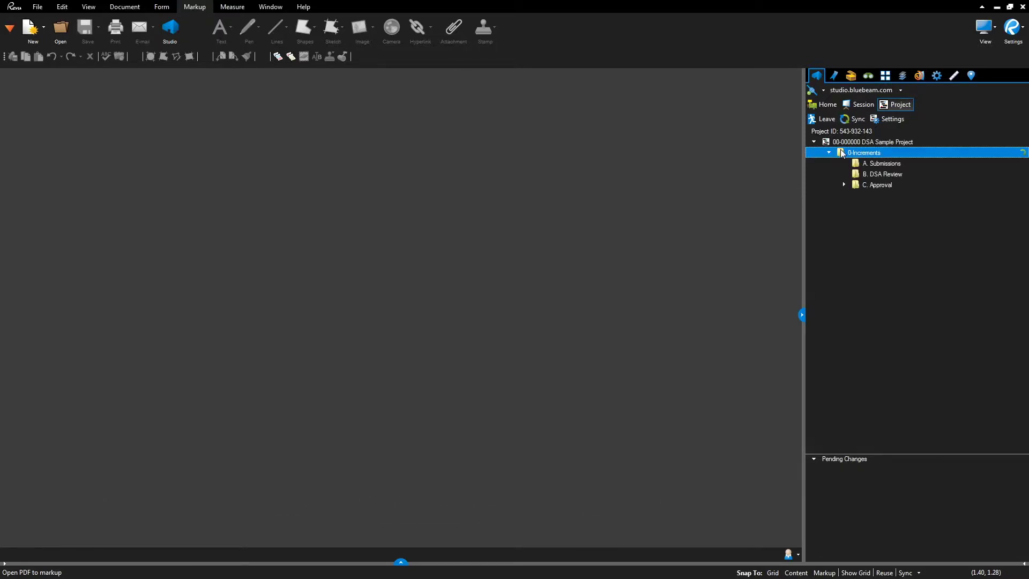
pyautogui.click(870, 176)
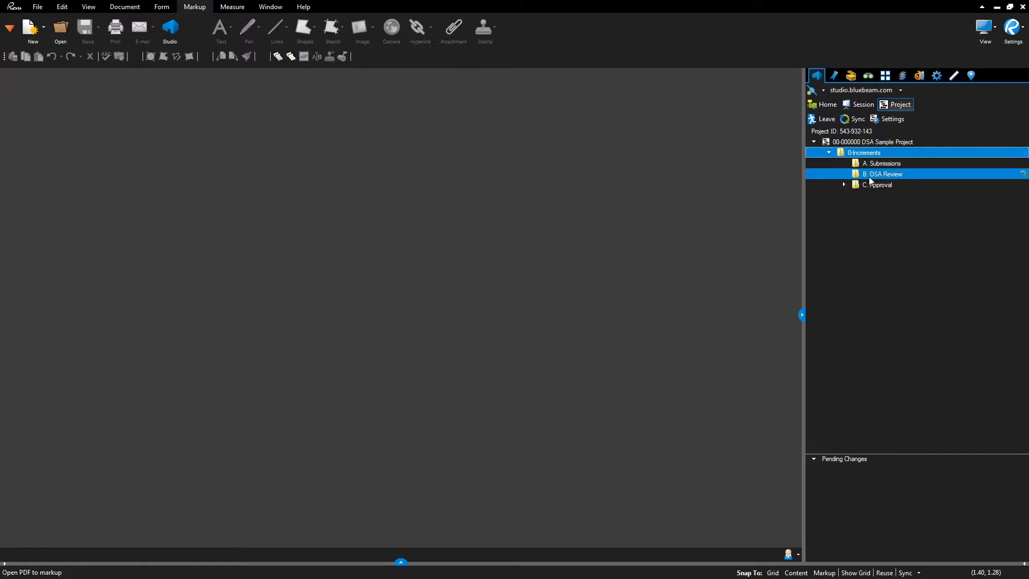
pyautogui.doubleClick(870, 177)
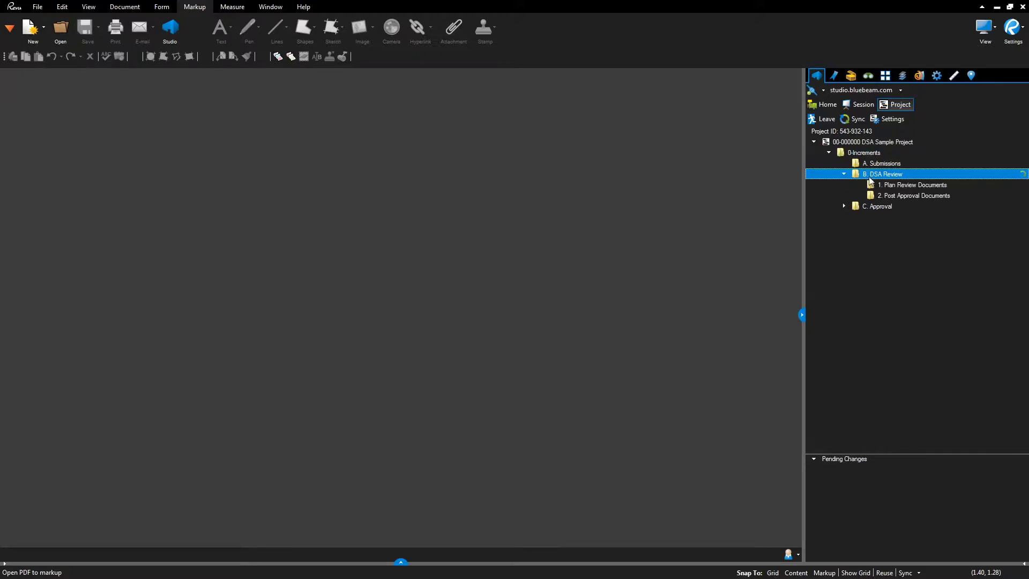
pyautogui.click(874, 186)
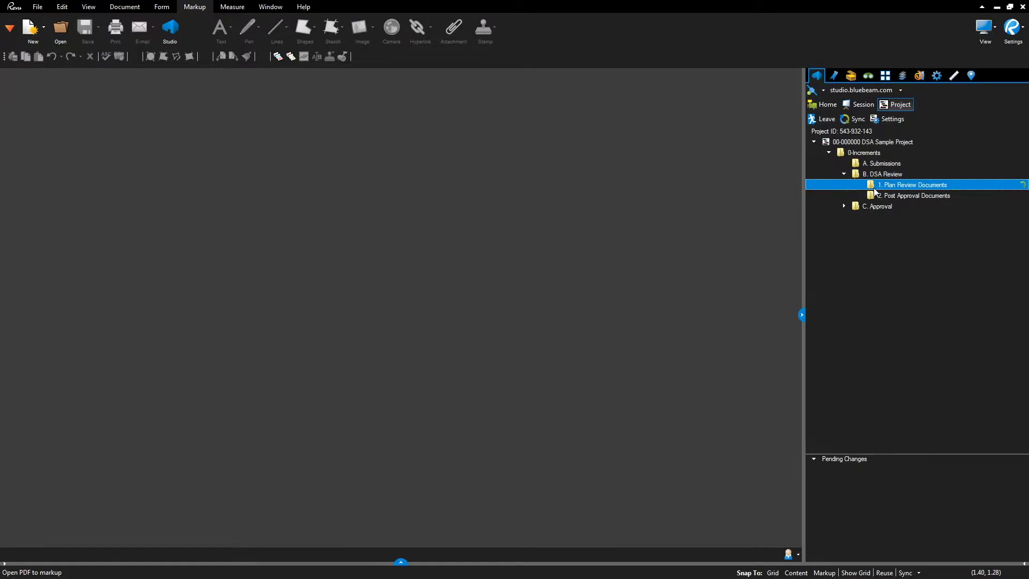
pyautogui.click(881, 197)
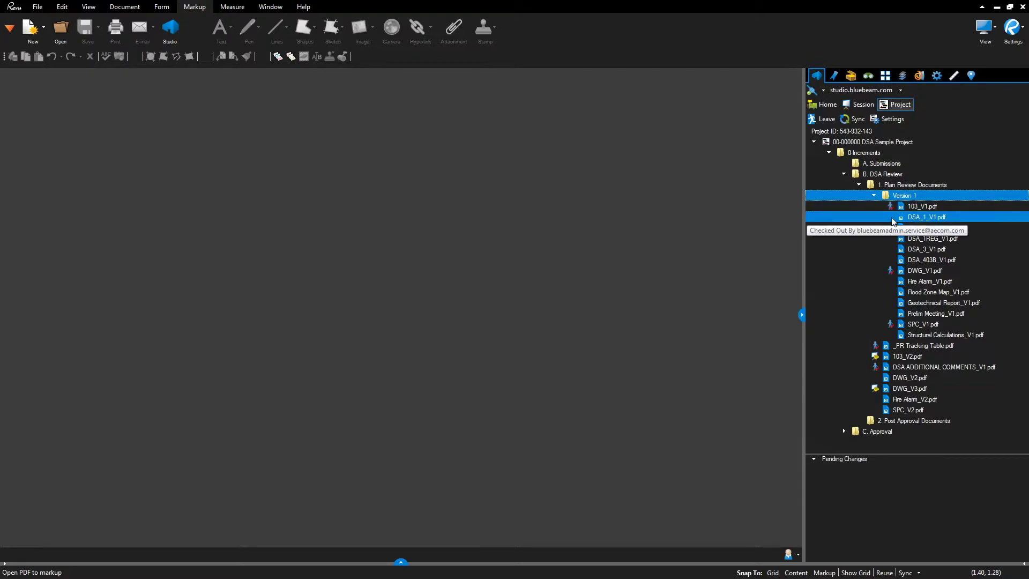
# Open all supporting PDFs in Version 1 except 103_V1, DWG_V1 and SPC_V1, together with Fire Alarm_V2.pdf from 1. Plan Review Documents
pyautogui.click(908, 218)
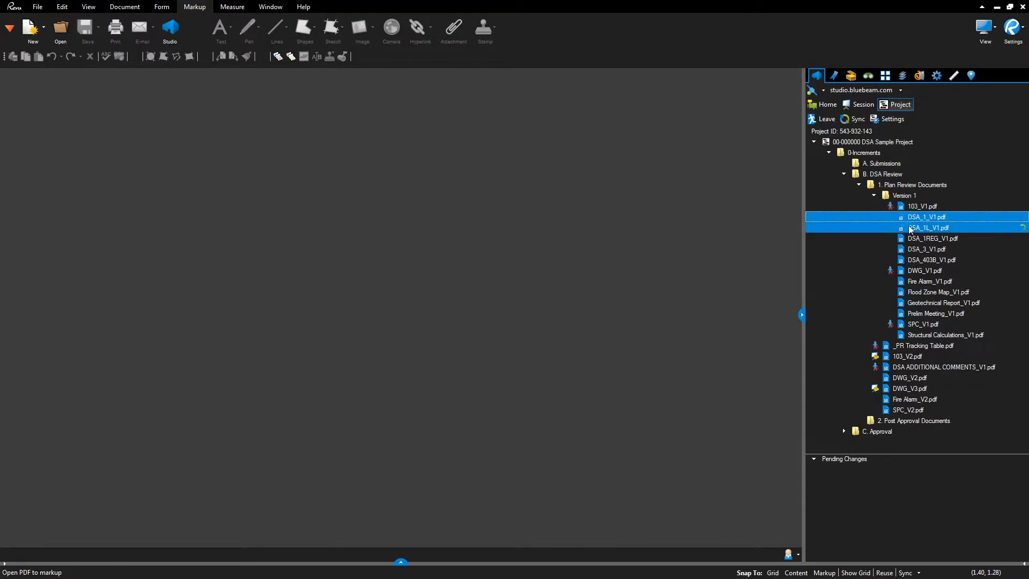
pyautogui.keyDown('ctrl'); pyautogui.click(910, 230); pyautogui.keyUp('ctrl')
pyautogui.keyDown('ctrl'); pyautogui.click(908, 241); pyautogui.keyUp('ctrl')
pyautogui.keyDown('ctrl'); pyautogui.click(909, 250); pyautogui.keyUp('ctrl')
pyautogui.keyDown('ctrl'); pyautogui.click(910, 261); pyautogui.keyUp('ctrl')
pyautogui.keyDown('ctrl'); pyautogui.click(912, 282); pyautogui.keyUp('ctrl')
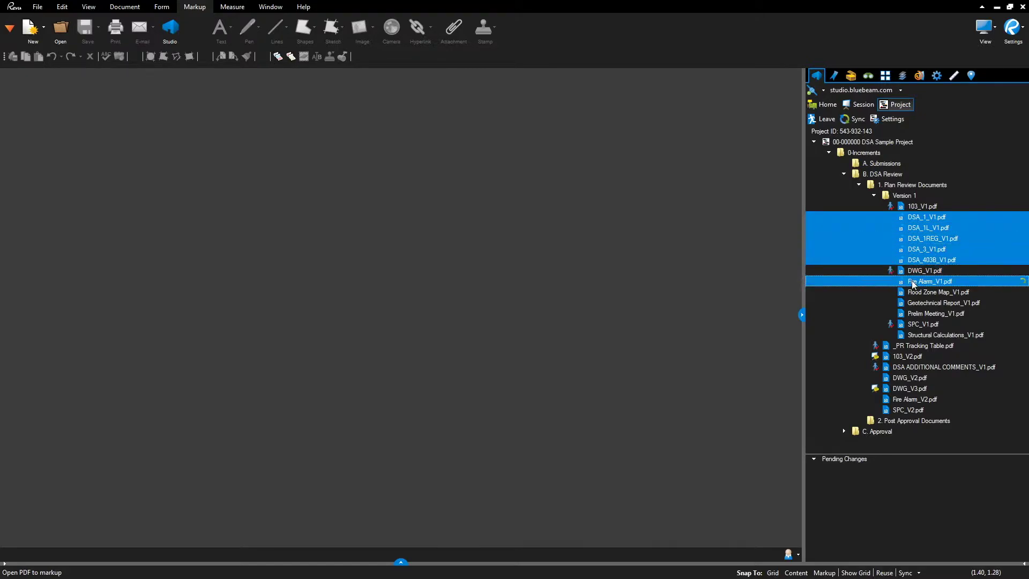
pyautogui.keyDown('ctrl'); pyautogui.click(914, 293); pyautogui.keyUp('ctrl')
pyautogui.keyDown('ctrl'); pyautogui.click(916, 304); pyautogui.keyUp('ctrl')
pyautogui.keyDown('ctrl'); pyautogui.click(918, 315); pyautogui.keyUp('ctrl')
pyautogui.keyDown('ctrl'); pyautogui.click(919, 336); pyautogui.keyUp('ctrl')
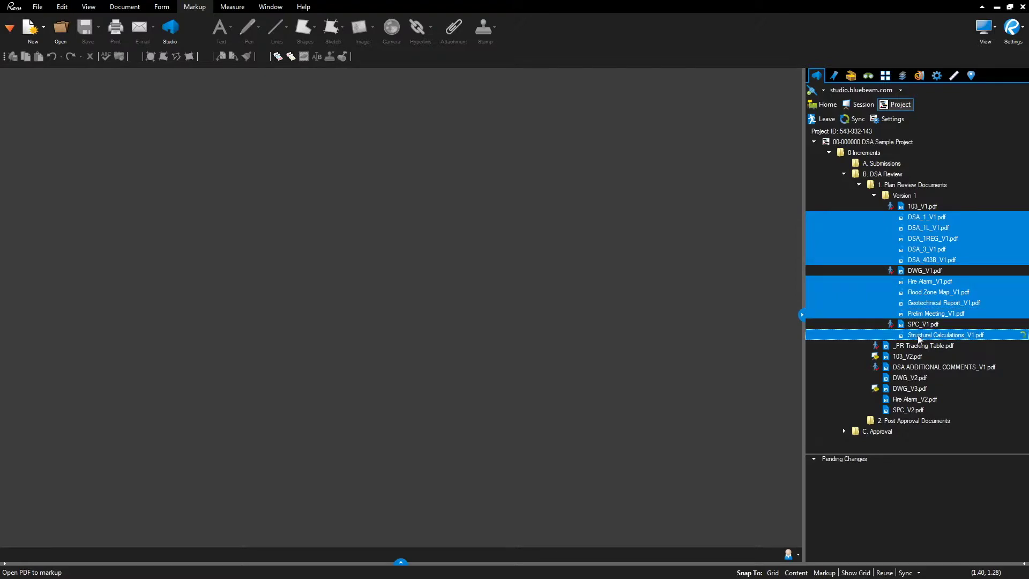
pyautogui.keyDown('ctrl'); pyautogui.click(913, 379); pyautogui.keyUp('ctrl')
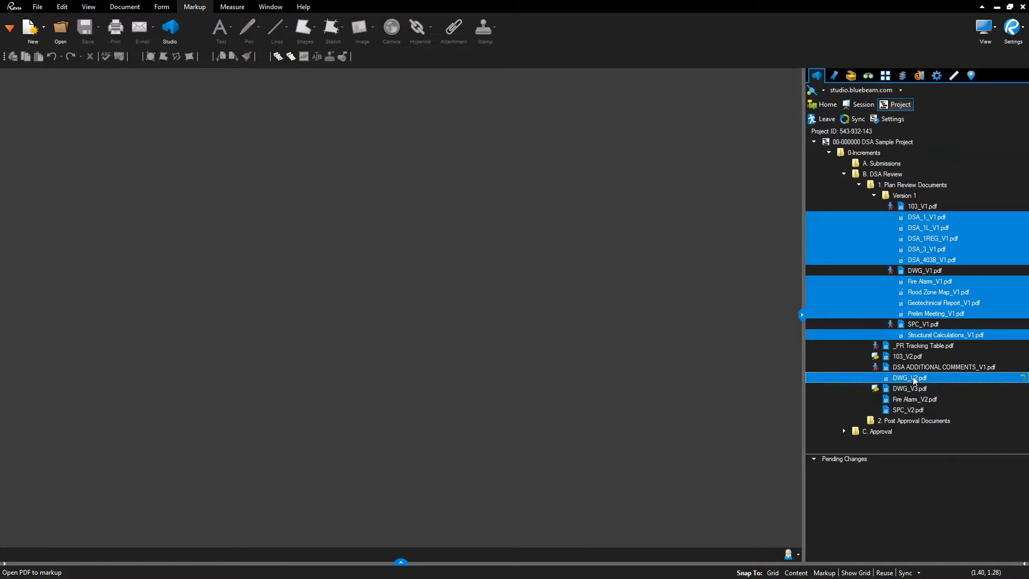
pyautogui.keyDown('ctrl'); pyautogui.click(911, 402); pyautogui.keyUp('ctrl')
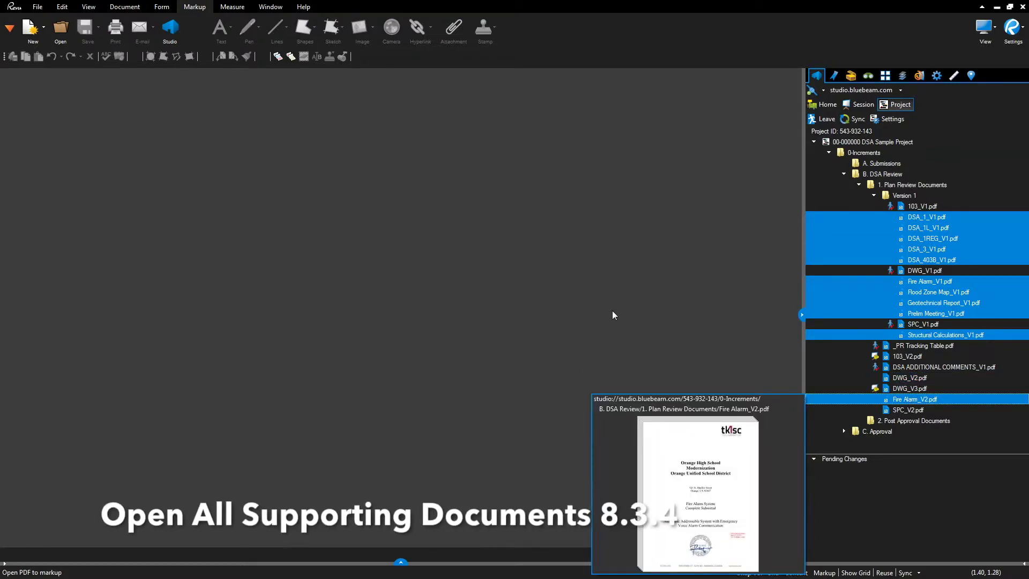
pyautogui.keyDown('ctrl'); pyautogui.click(926, 209); pyautogui.keyUp('ctrl')
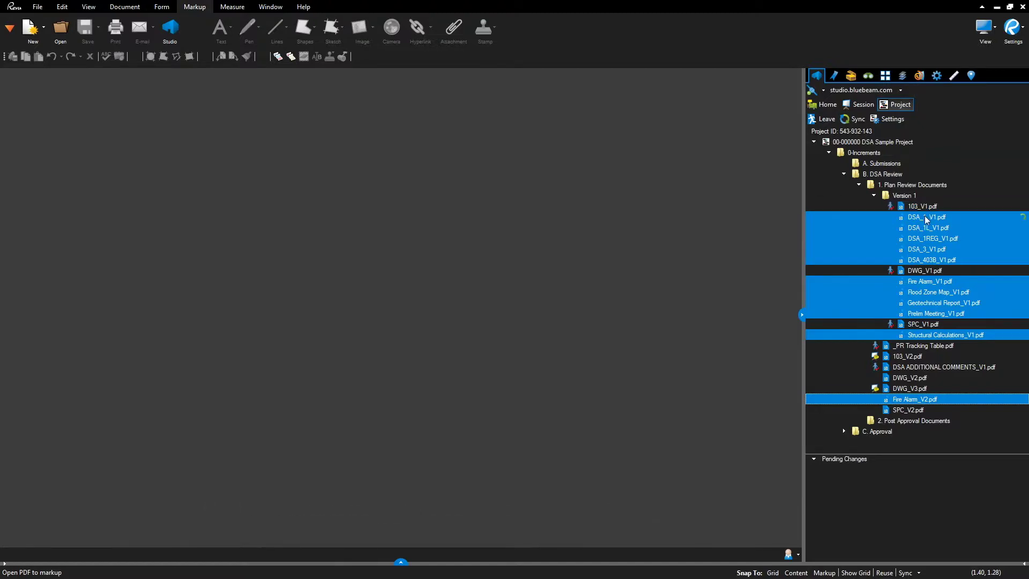
pyautogui.rightClick(919, 220)
pyautogui.click(918, 229)
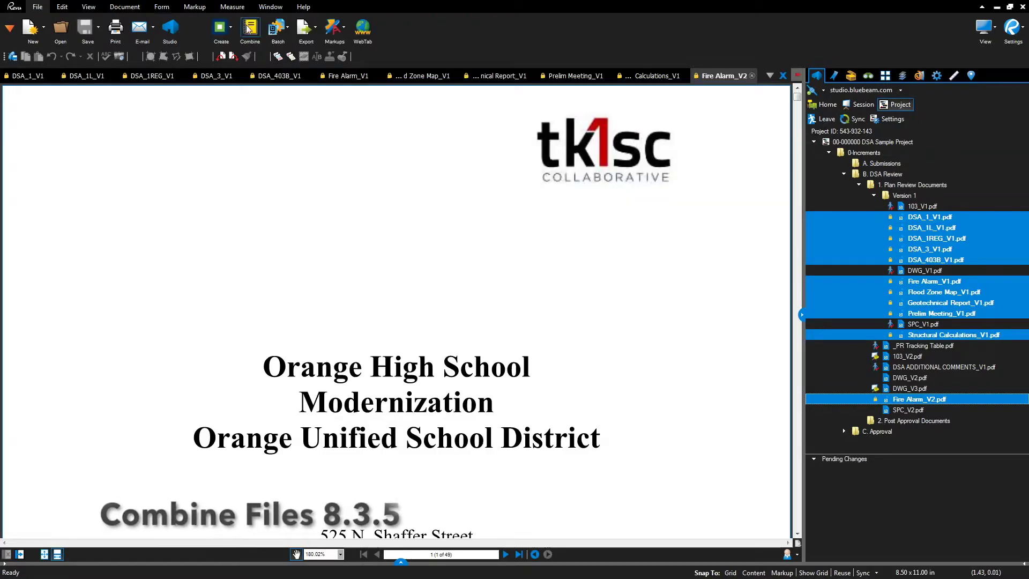
# Combine all open supporting documents into one PDF, with bookmarks included and filenames used as page labels
pyautogui.click(252, 32)
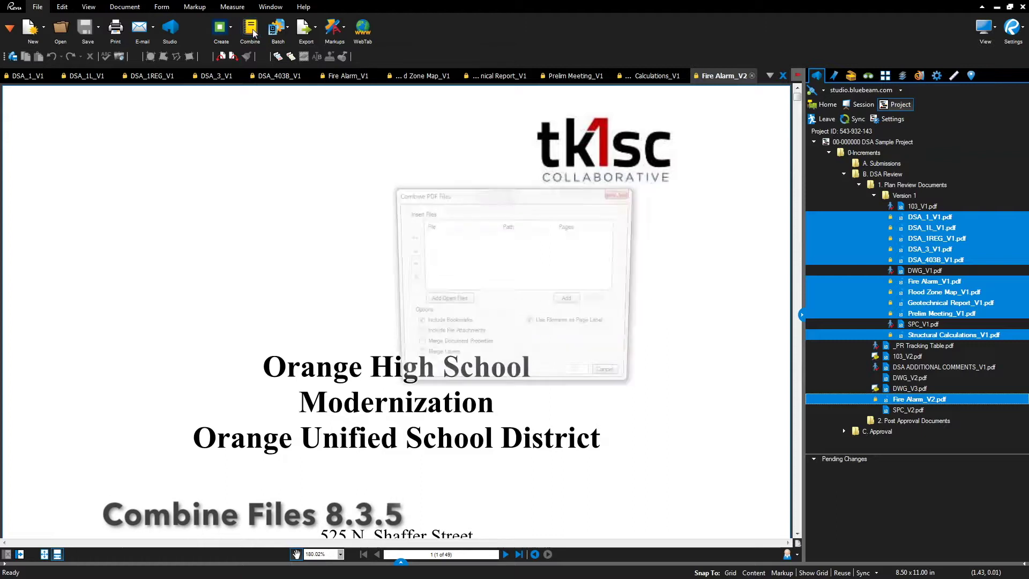
pyautogui.click(456, 302)
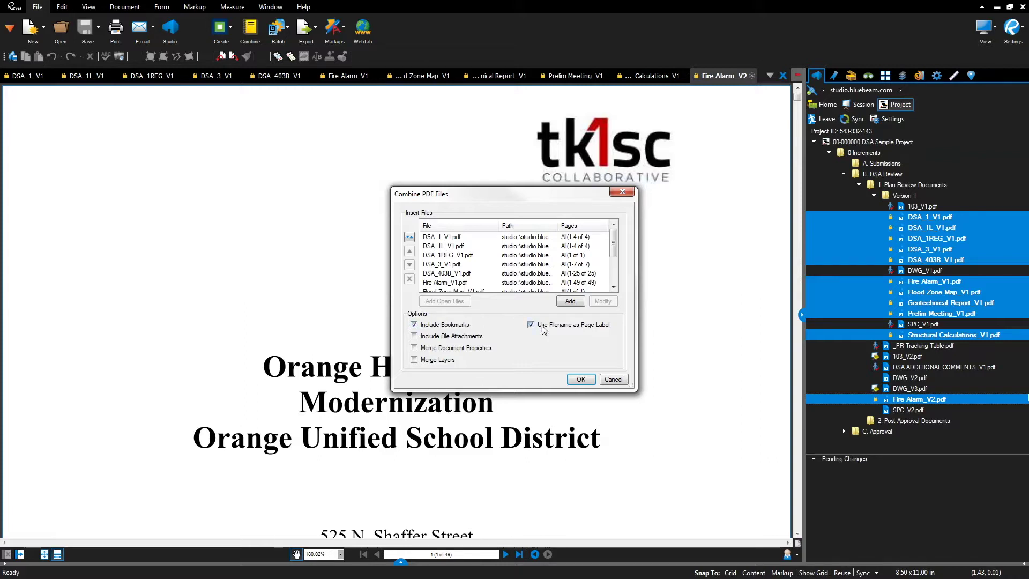
pyautogui.click(577, 384)
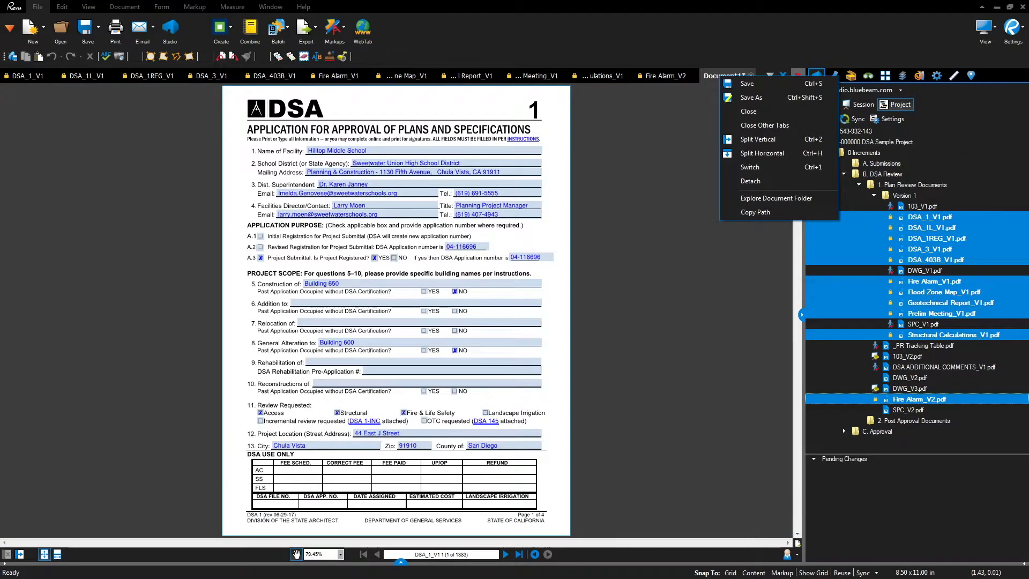
# Save the combined PDF to disk in the Downloads folder as Red Folder.pdf
pyautogui.click(740, 95)
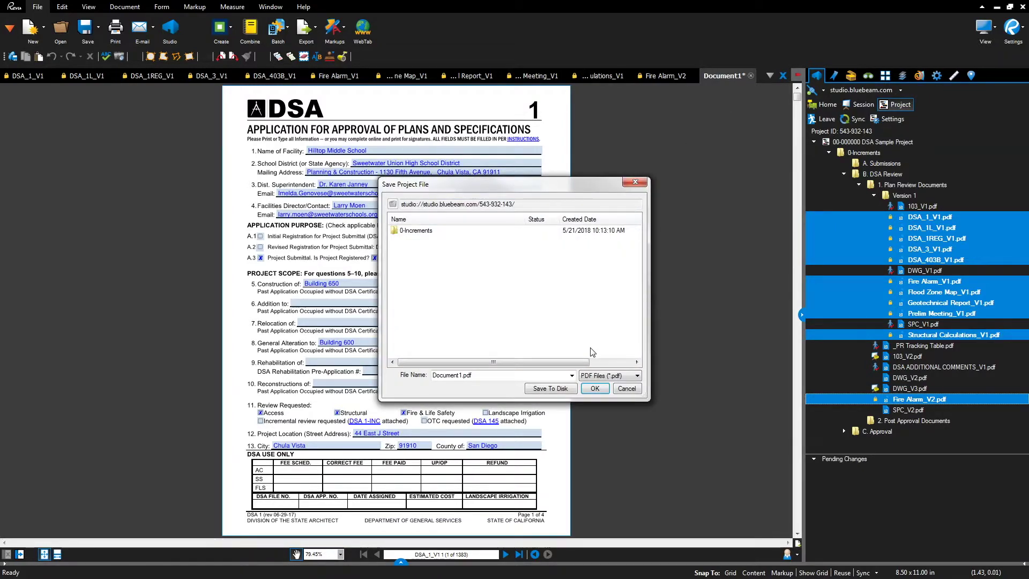
pyautogui.click(563, 392)
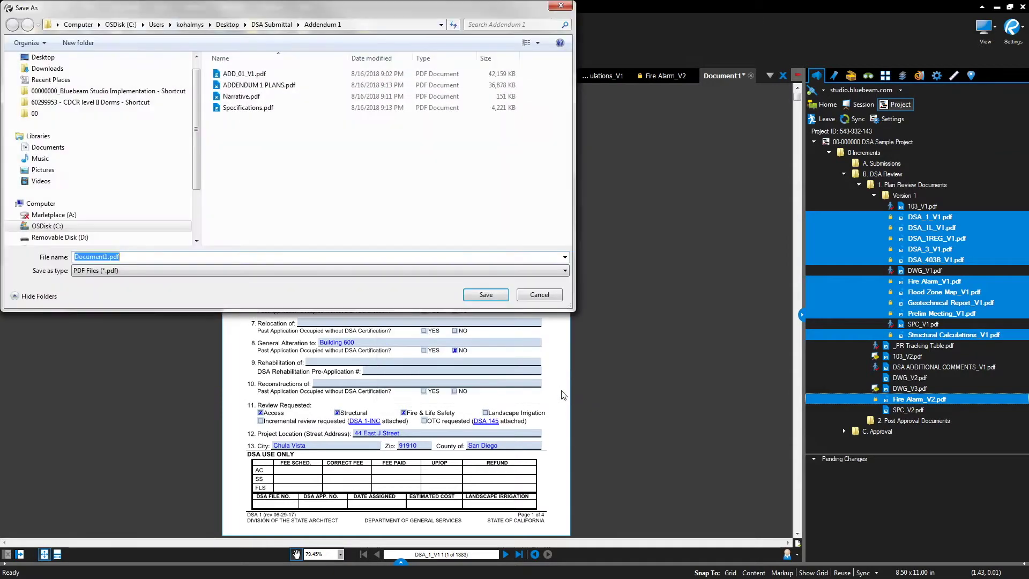
pyautogui.click(44, 71)
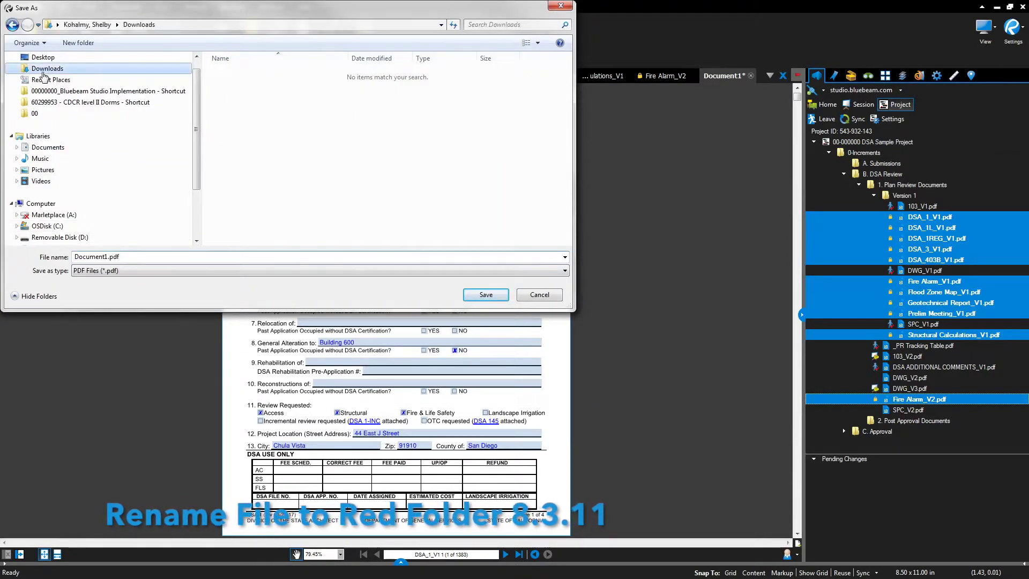
pyautogui.doubleClick(106, 258)
pyautogui.click(105, 257)
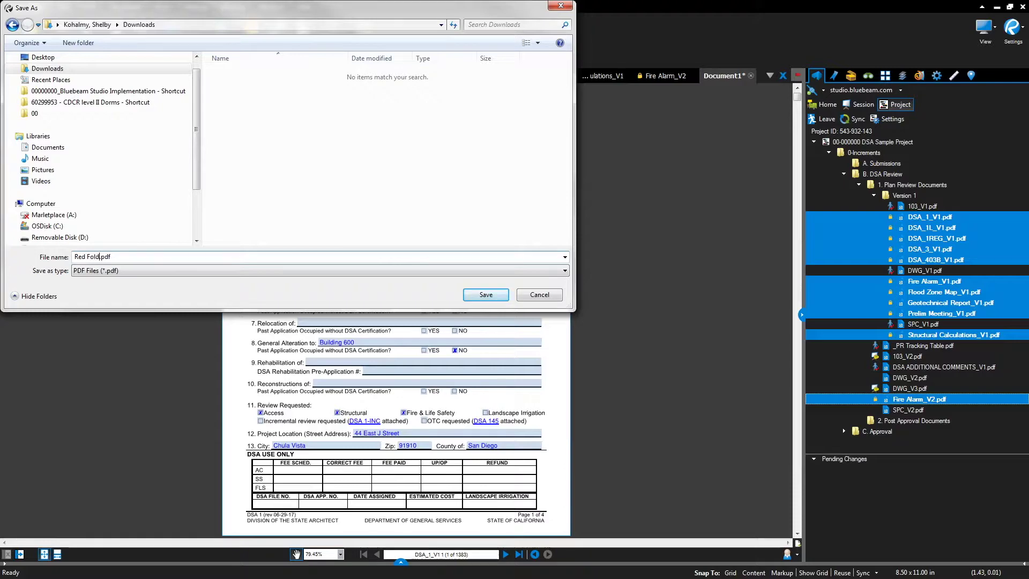
pyautogui.write('r')
pyautogui.click(486, 294)
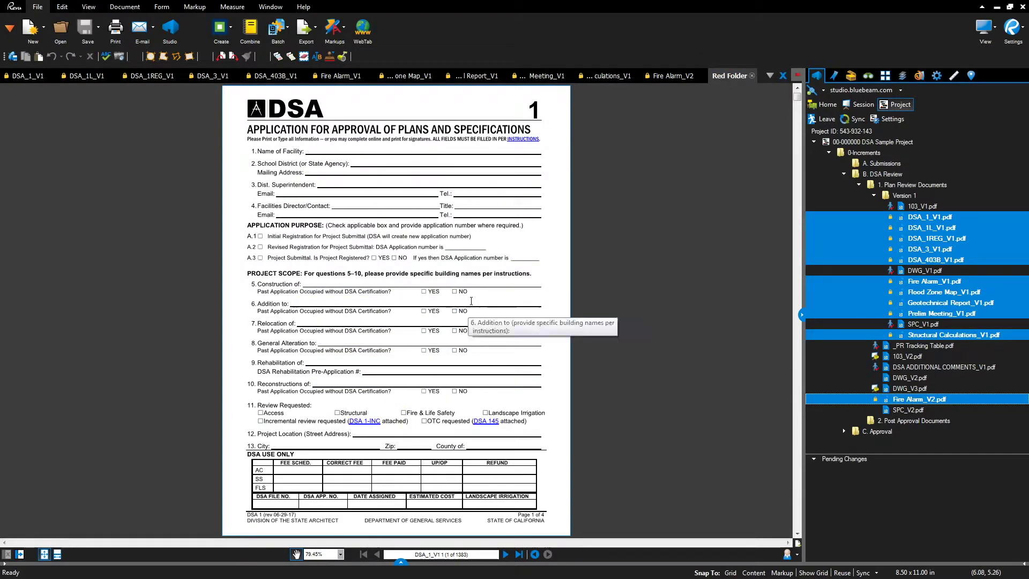
pyautogui.click(462, 311)
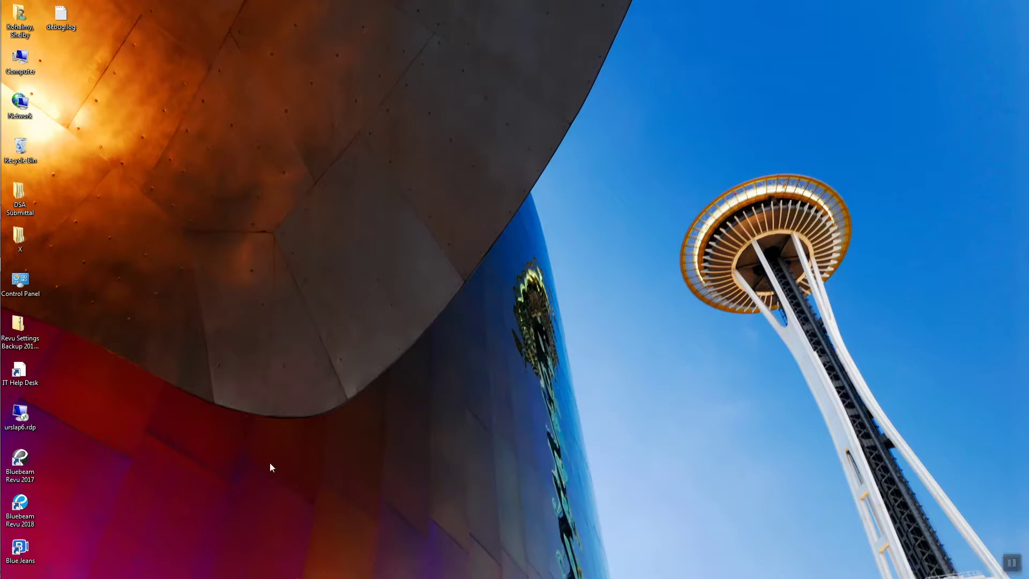
# Open Template Email #1 - Improperly Formatted OTC Documents from X\Electronic Plan Review\Administrator\Template Emails\PR 18-08 and select its template message text
pyautogui.doubleClick(20, 239)
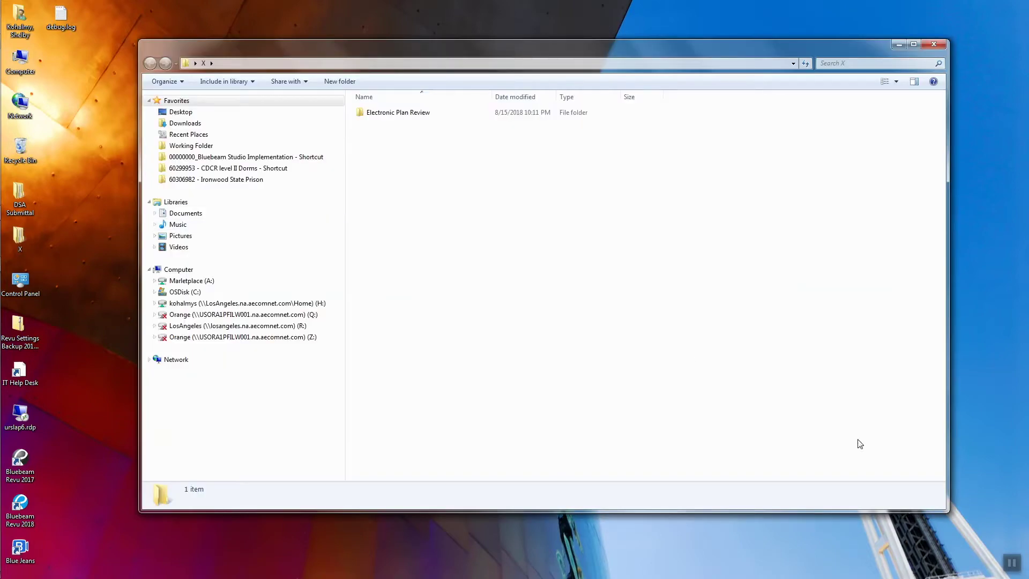
pyautogui.doubleClick(415, 114)
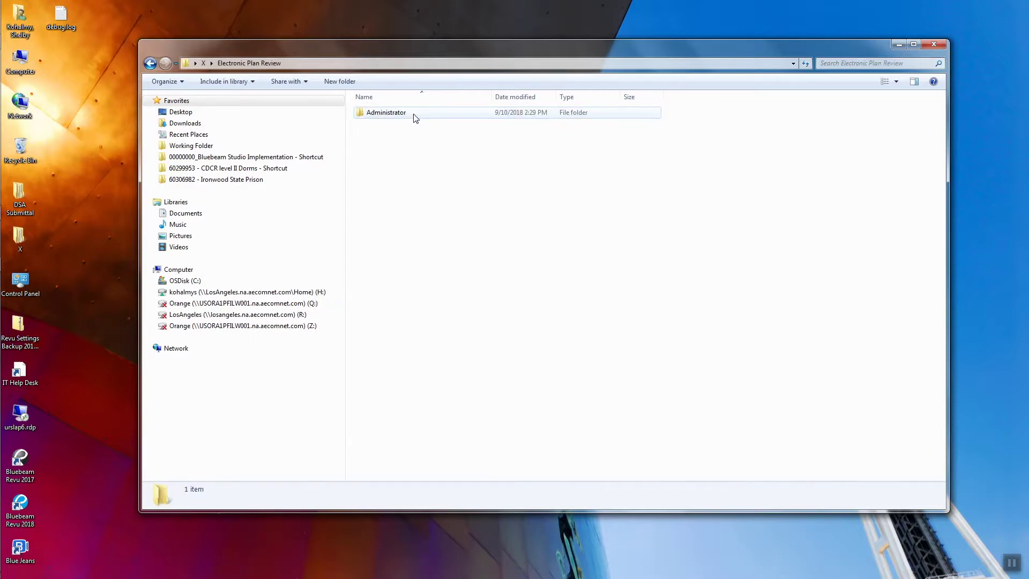
pyautogui.doubleClick(414, 115)
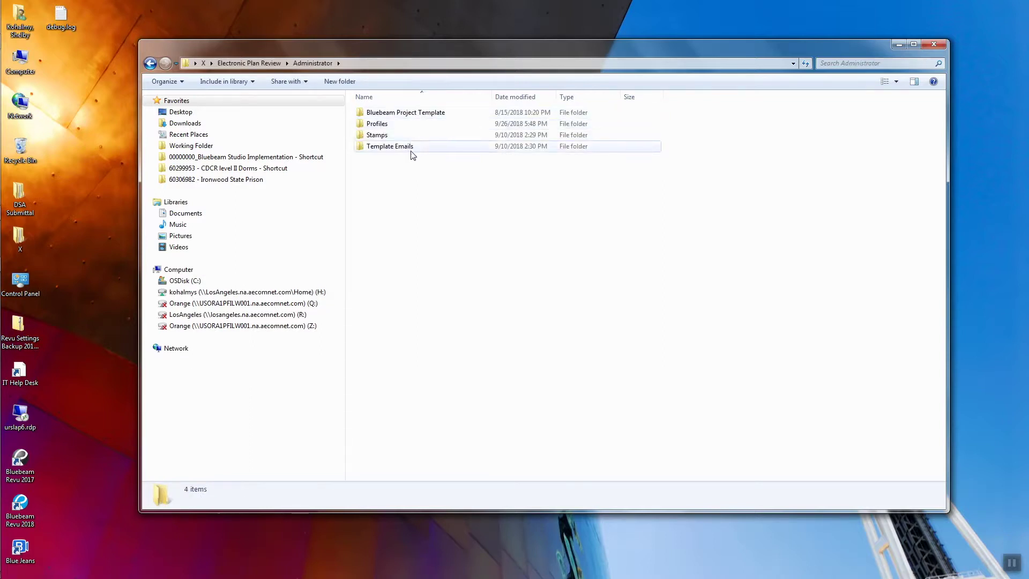
pyautogui.doubleClick(412, 153)
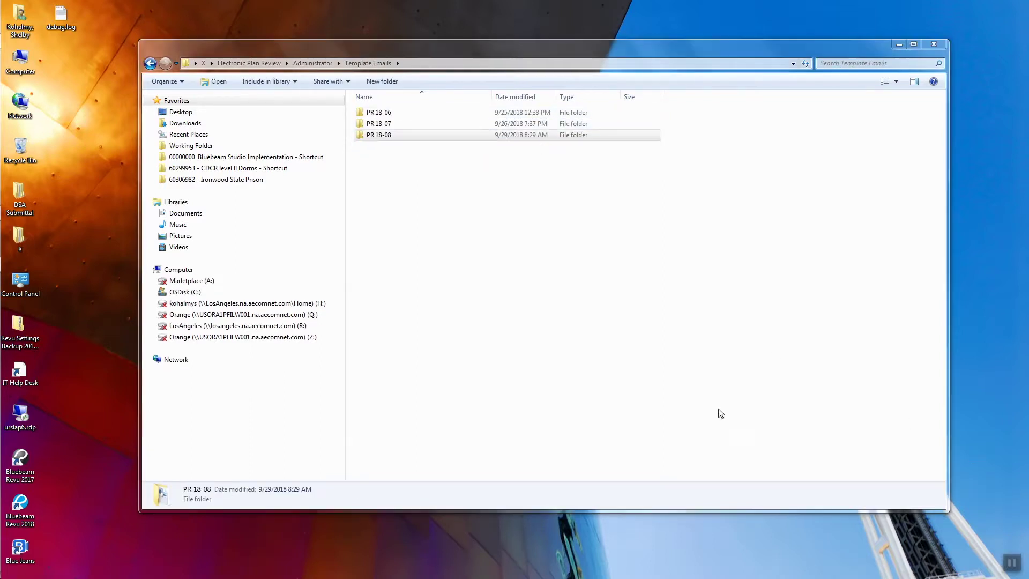
pyautogui.doubleClick(395, 139)
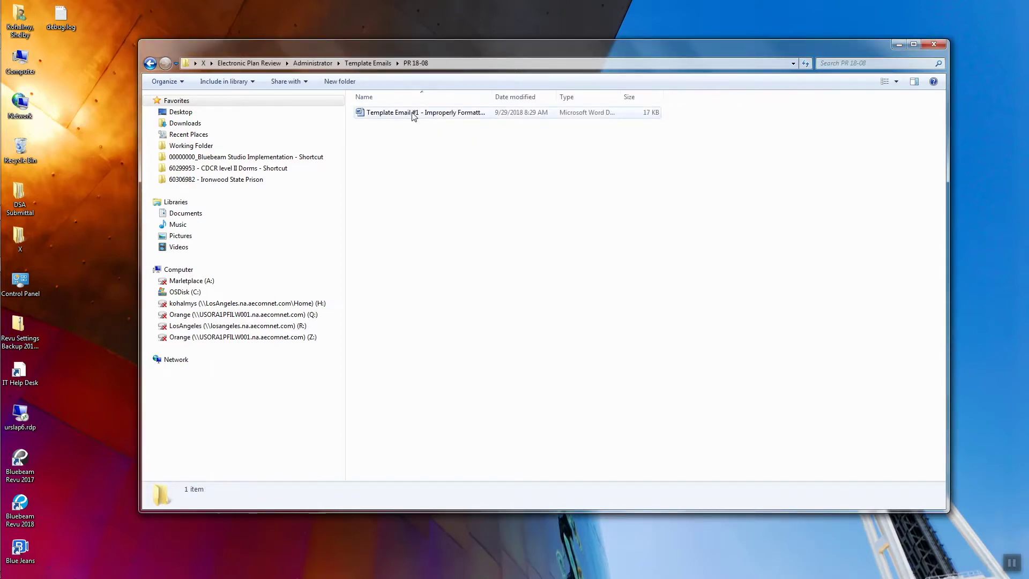
pyautogui.doubleClick(413, 113)
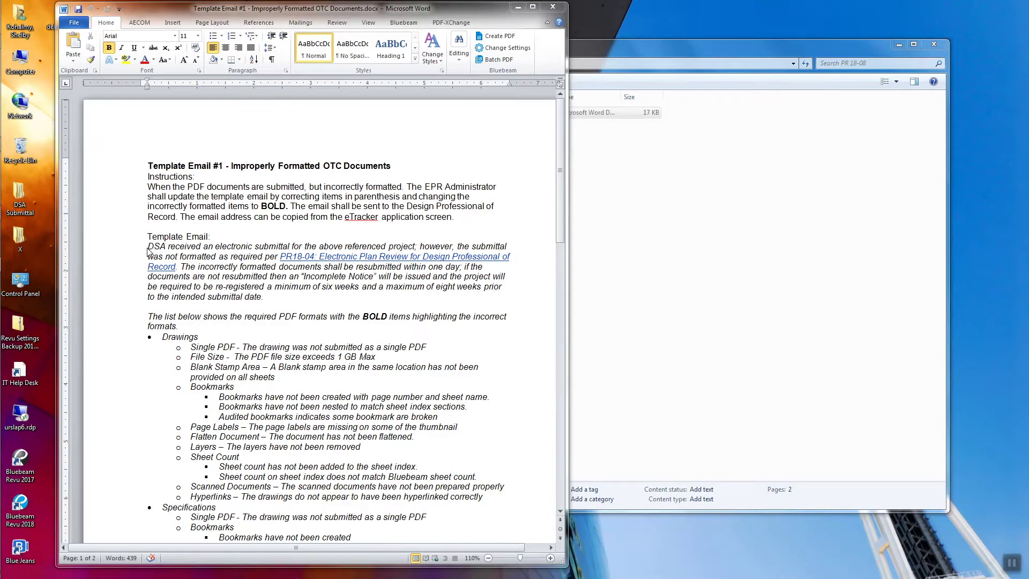
pyautogui.moveTo(149, 248); pyautogui.dragTo(402, 417)
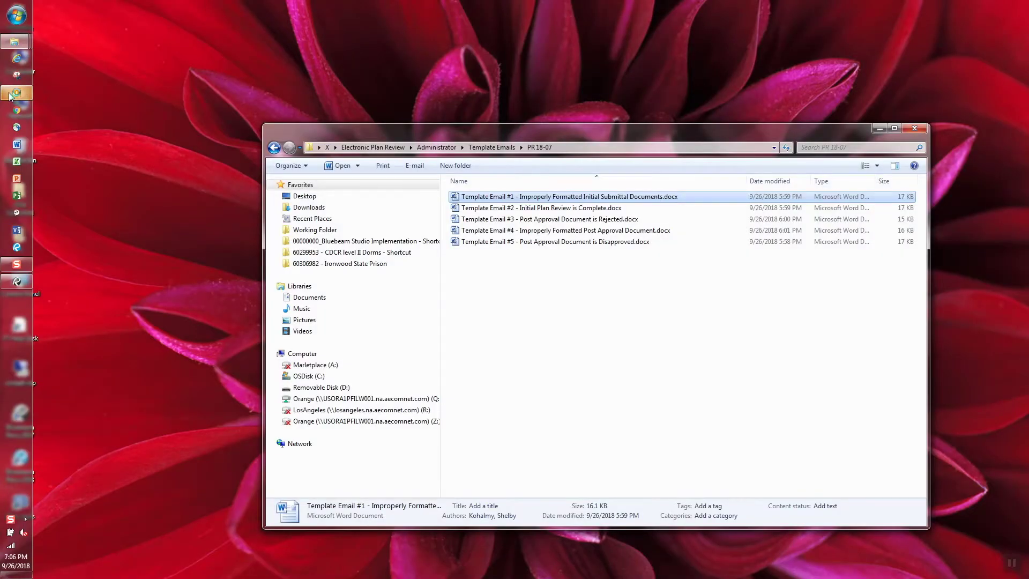
# Switch to Outlook and create a new e-mail message
pyautogui.click(11, 96)
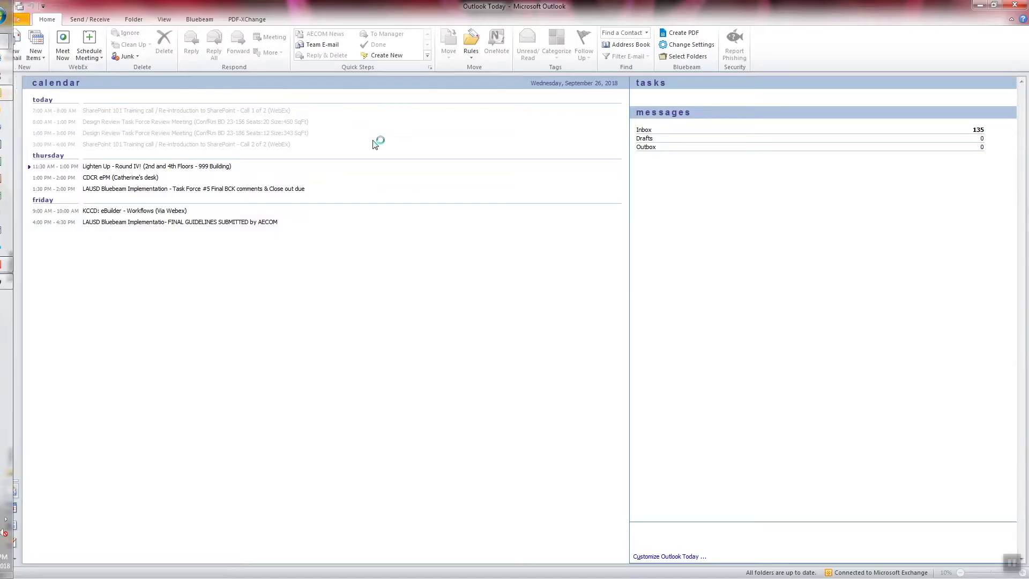
pyautogui.click(14, 51)
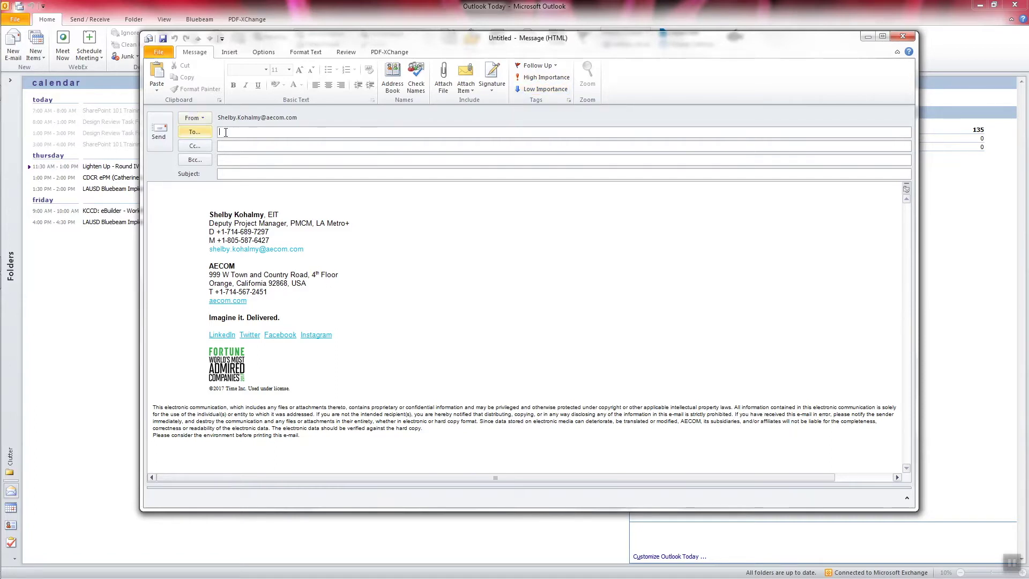
pyautogui.click(264, 52)
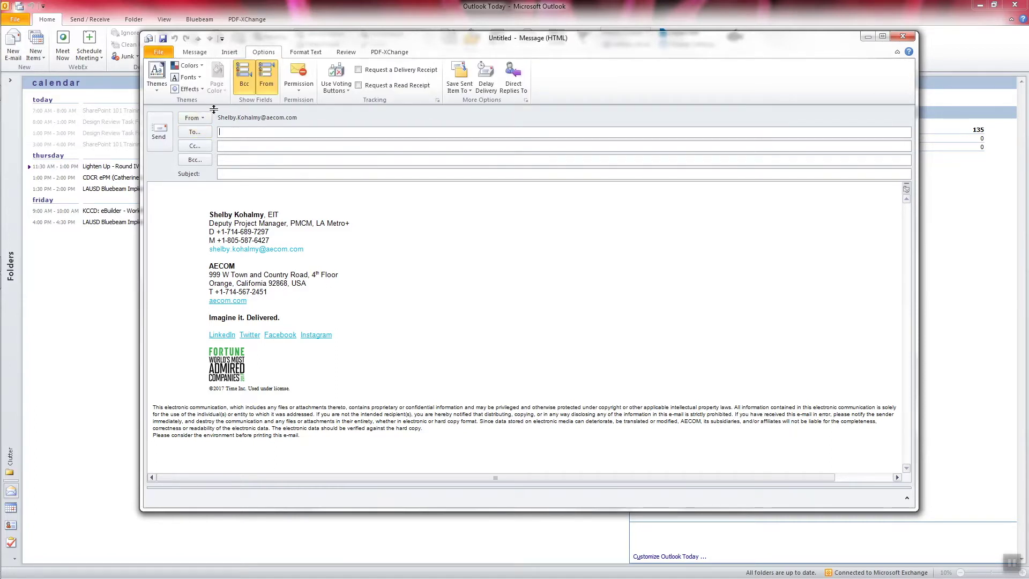
pyautogui.click(268, 83)
pyautogui.click(267, 83)
pyautogui.click(201, 119)
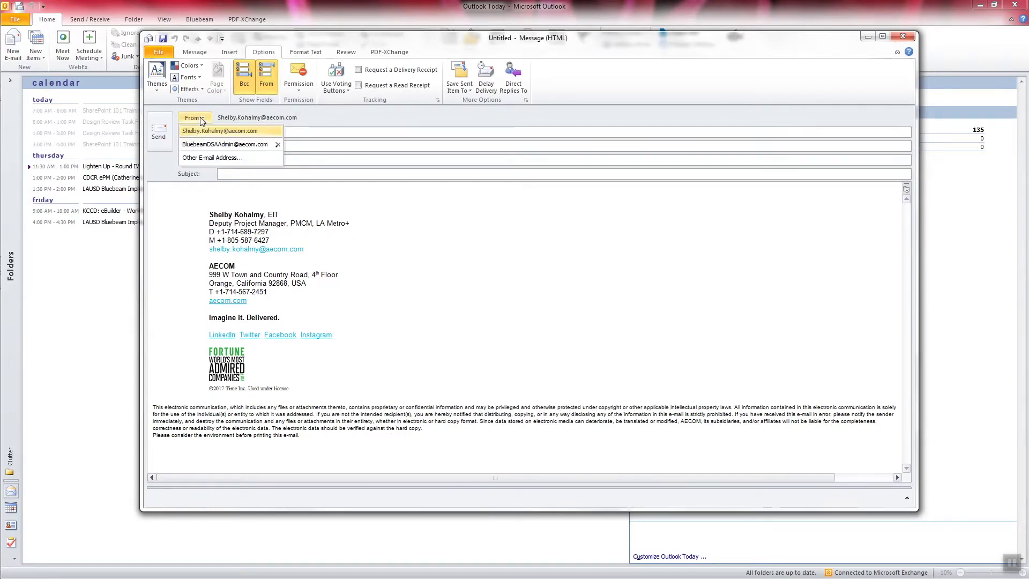
pyautogui.click(212, 159)
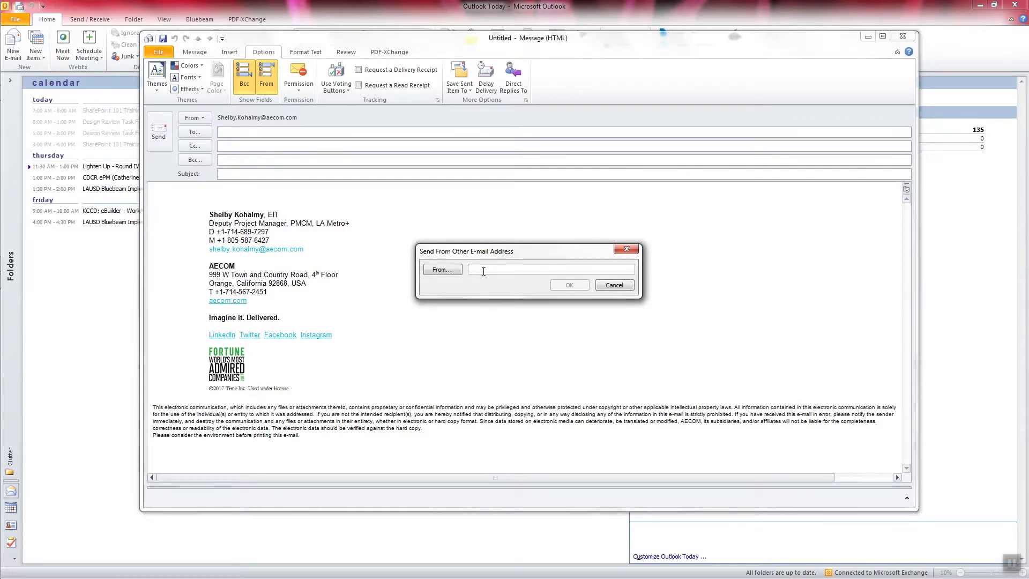
pyautogui.click(614, 285)
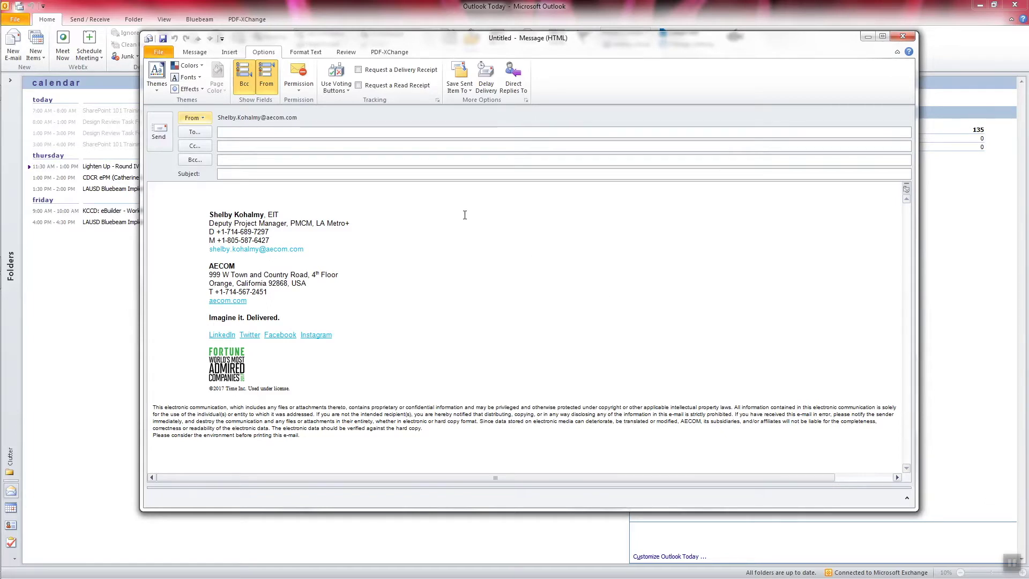
# Set the e-mail subject to 00-000000 Project Name and paste the copied template message above the signature
pyautogui.click(236, 171)
pyautogui.write('00-')
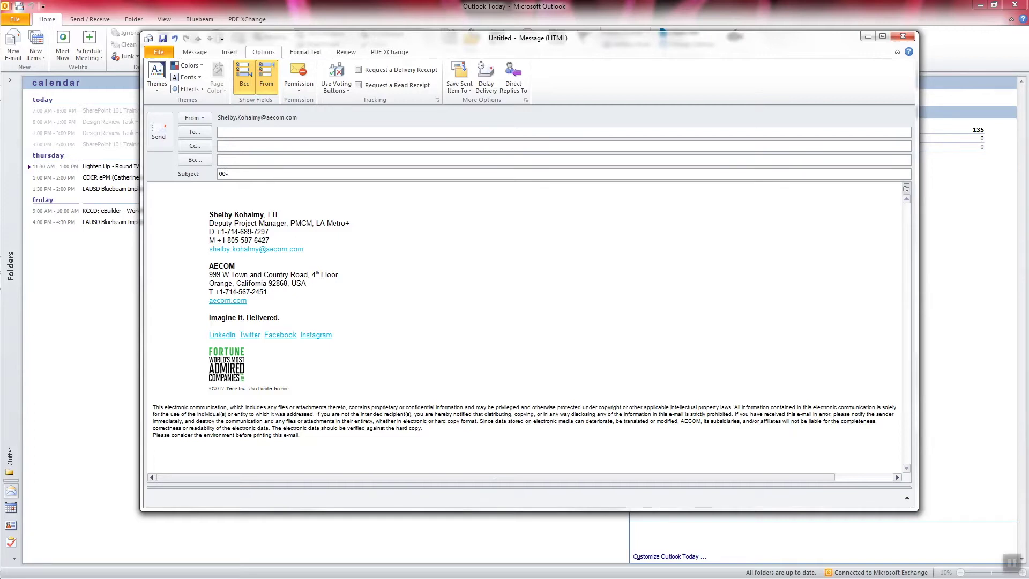
pyautogui.write('000000 Project Name')
pyautogui.click(170, 187)
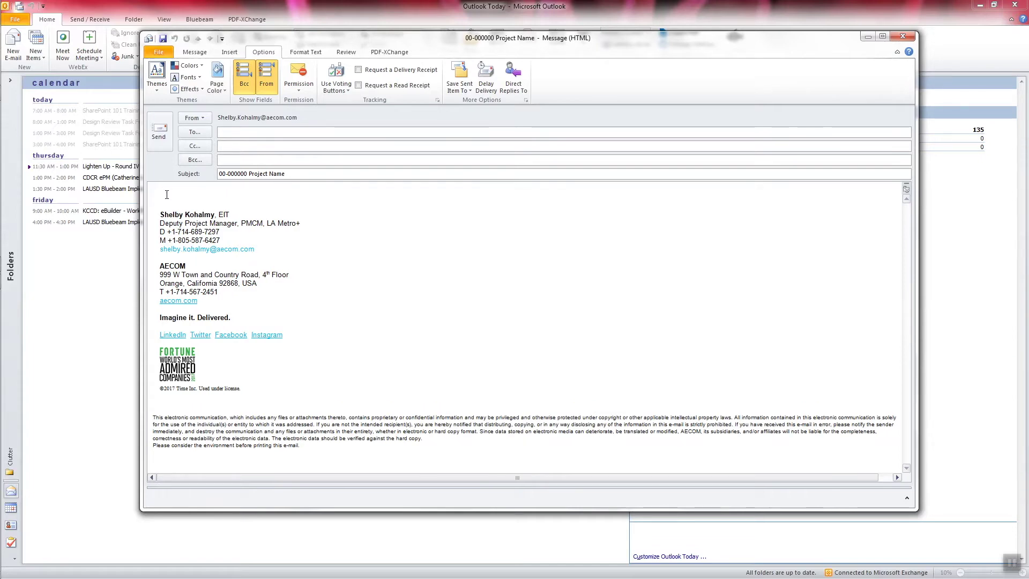
pyautogui.hotkey('ctrl', 'v')
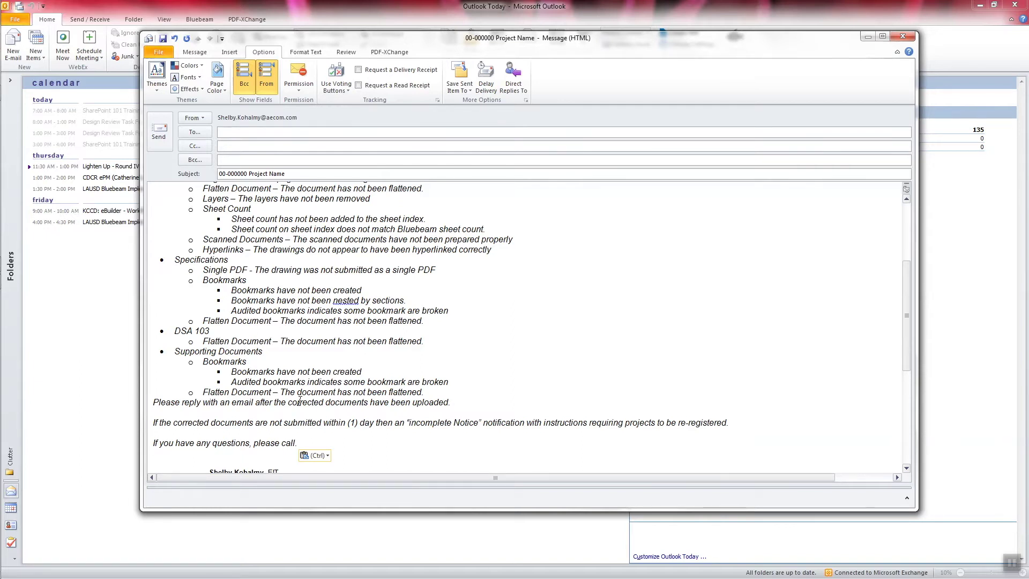
# Make the Drawings items about bookmarks not created with page number and sheet name and sheet count not added bold with yellow highlighting
pyautogui.scroll(5, 352, 436)
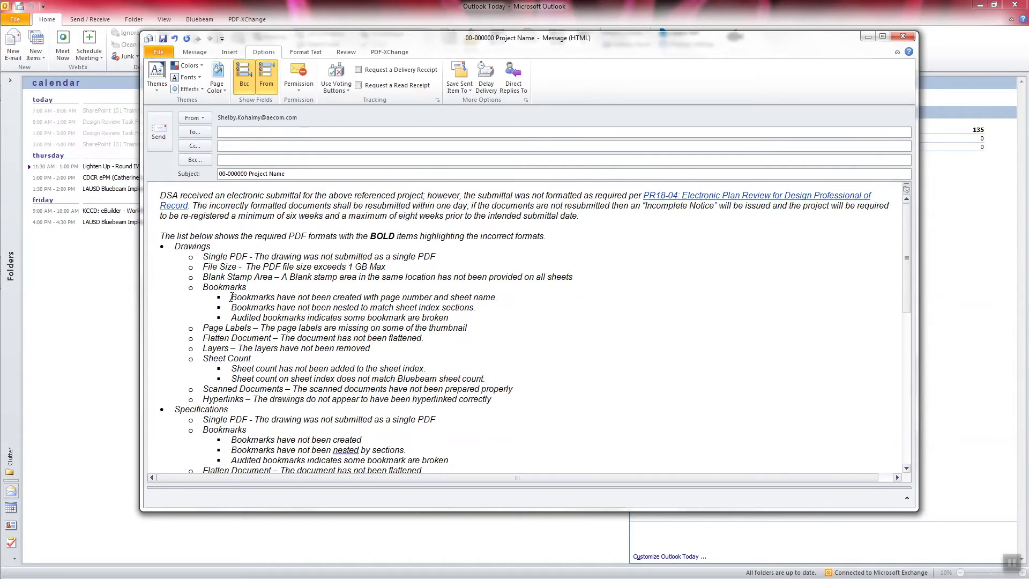
pyautogui.moveTo(230, 297); pyautogui.dragTo(498, 297)
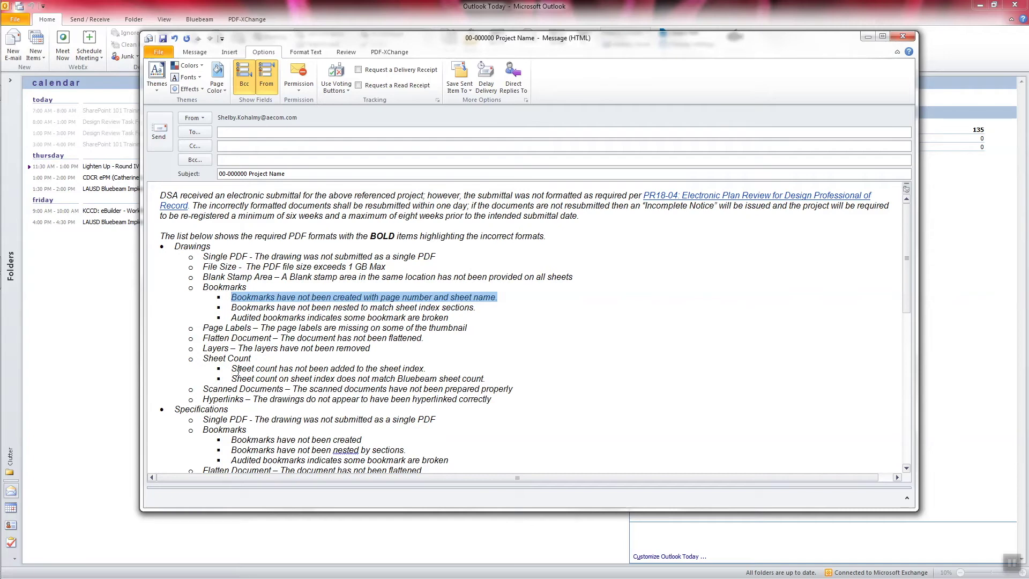
pyautogui.moveTo(233, 369); pyautogui.dragTo(430, 369)
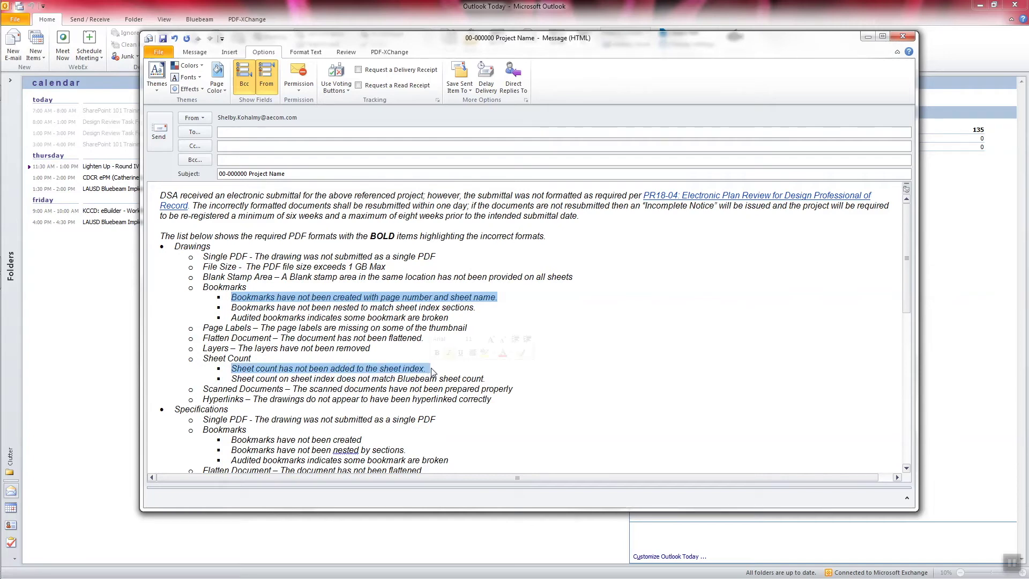
pyautogui.click(192, 52)
pyautogui.click(233, 85)
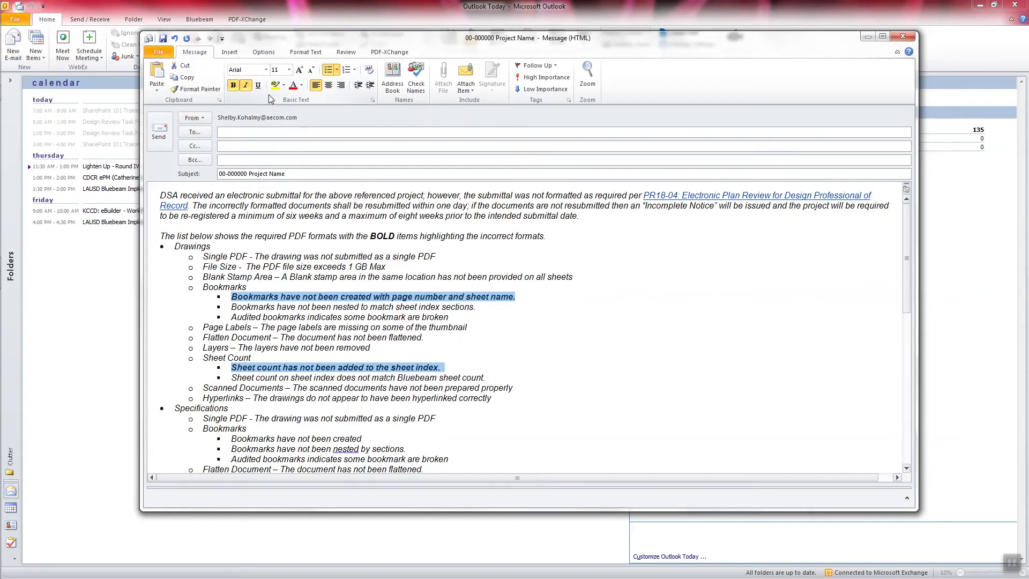
pyautogui.click(275, 85)
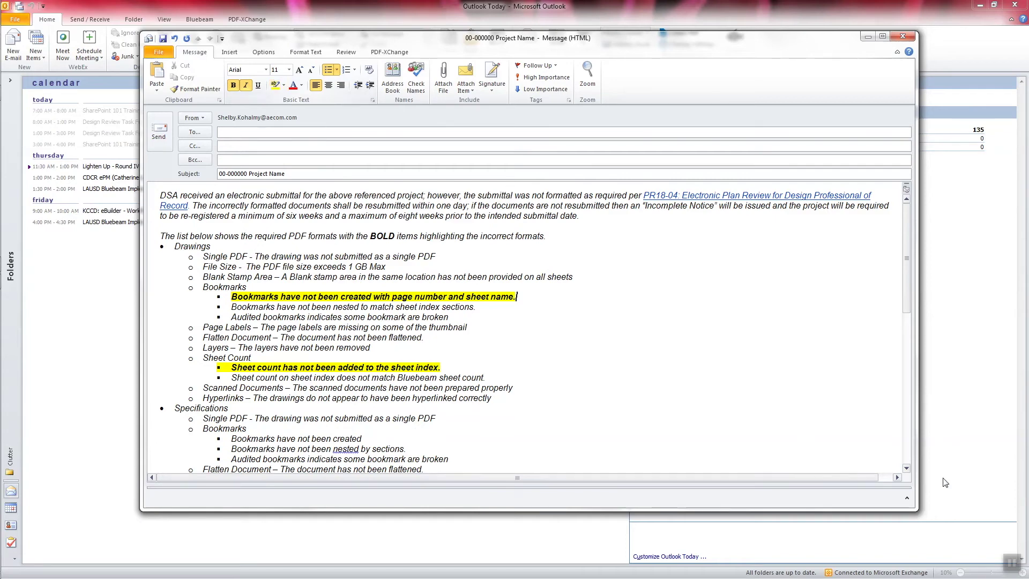
# Switch to E1.pdf in Chrome, look up the Architect/Engineer's e-mail under Project Professional, and return to the message
pyautogui.click(1004, 551)
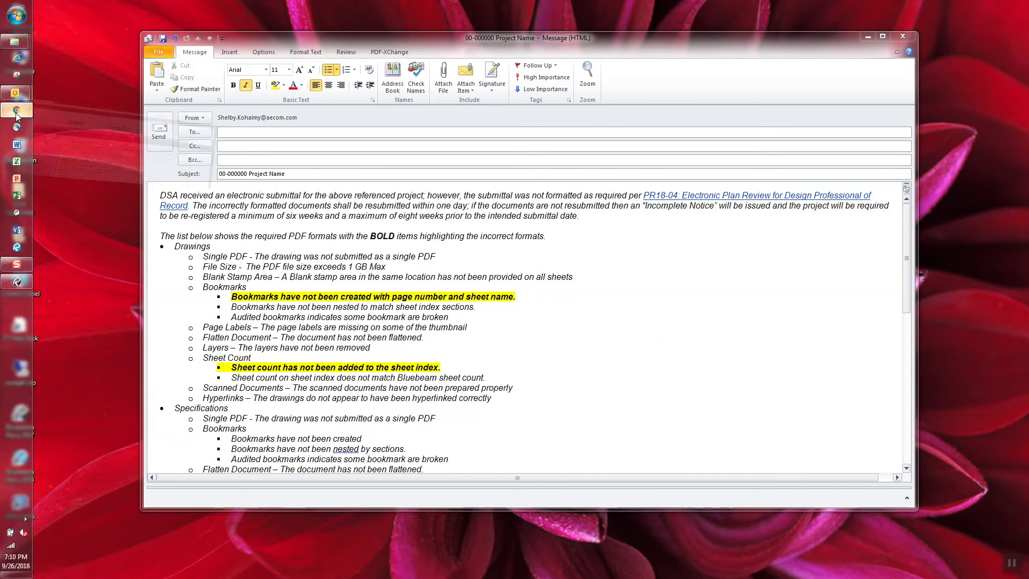
pyautogui.click(7, 116)
pyautogui.scroll(-12, 680, 371)
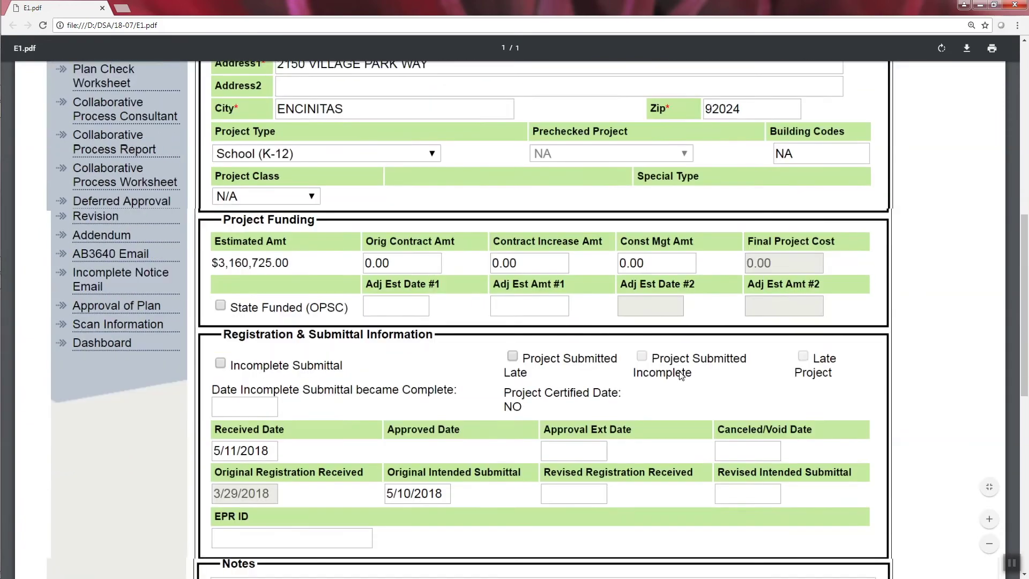
pyautogui.scroll(-5, 669, 375)
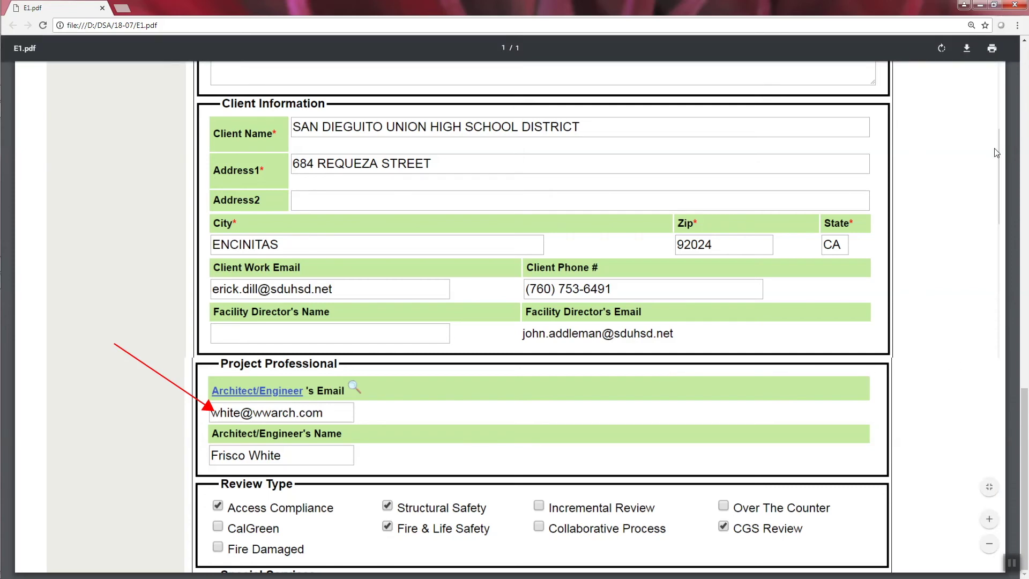
pyautogui.click(980, 5)
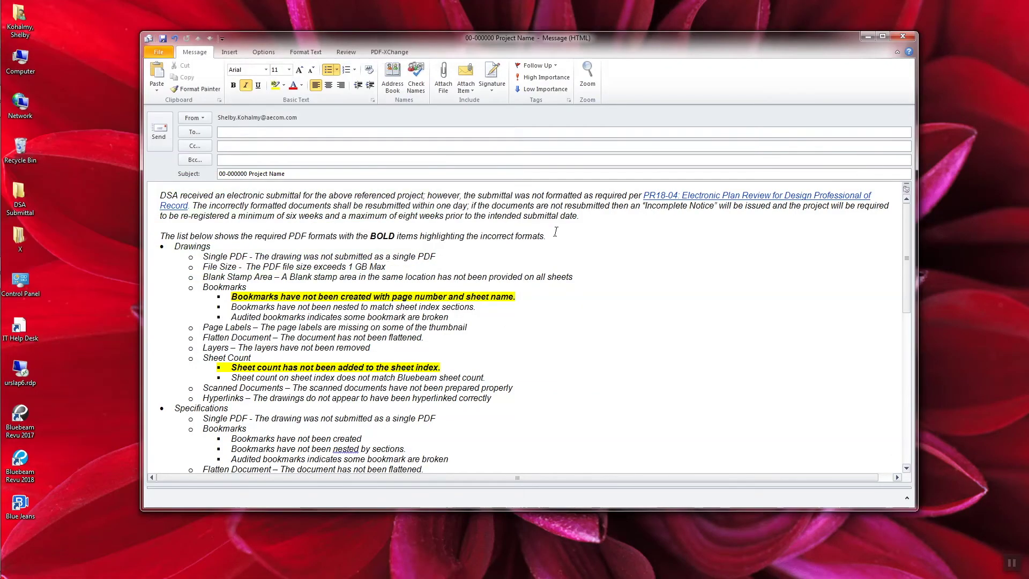